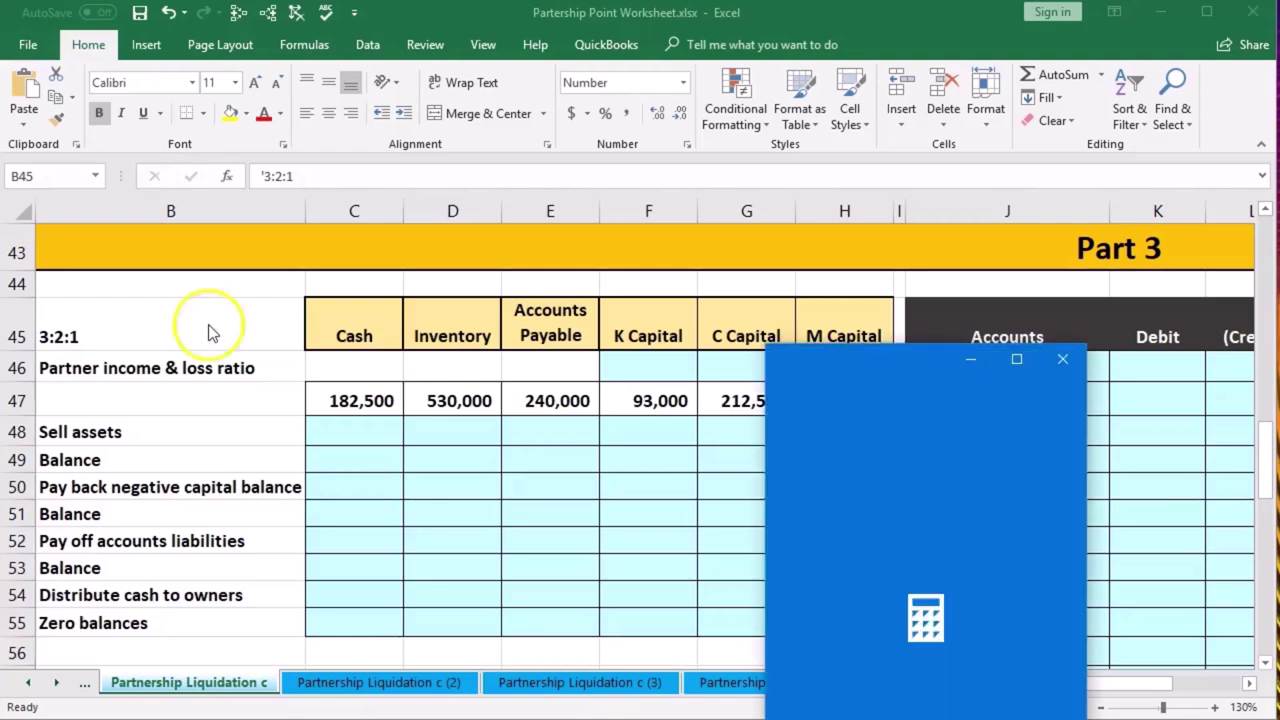
Calculate the partners' shares 3/6, 2/6 and 1/6 of the 3:2:1 ratio in the Calculator, and close it
drag(910, 368, 414, 316)
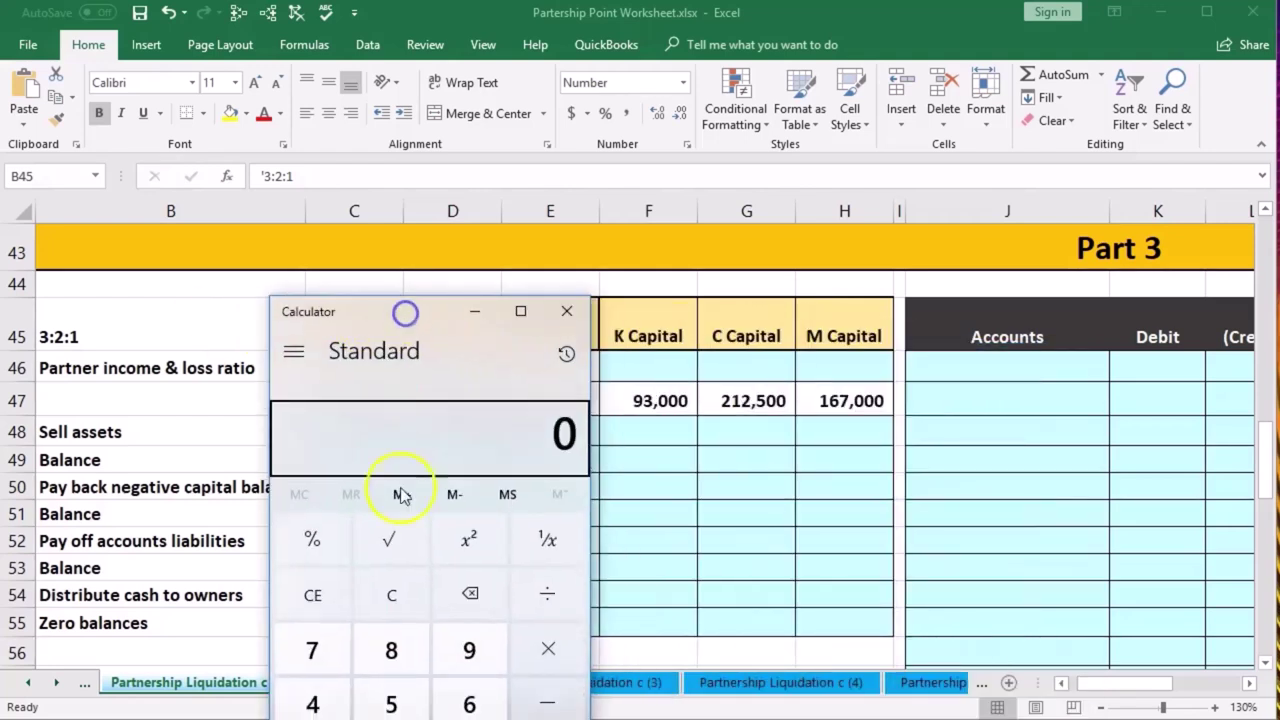
click(387, 592)
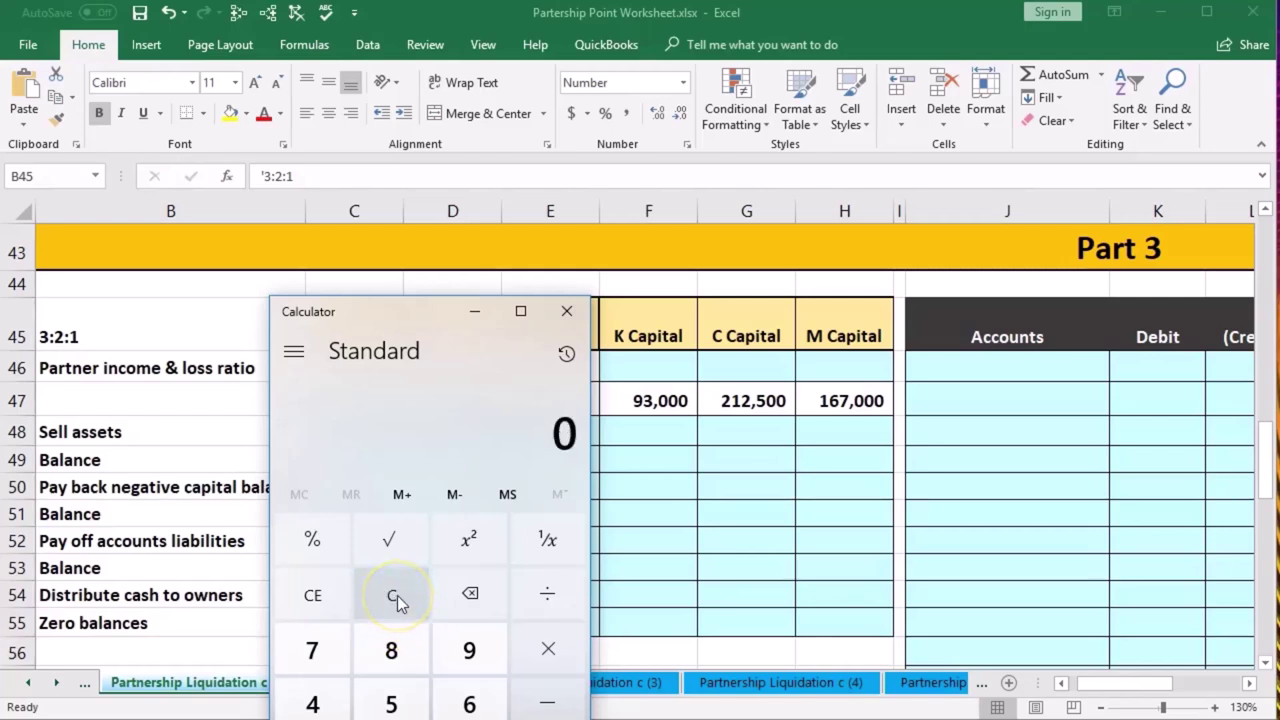
text(6)
key(Return)
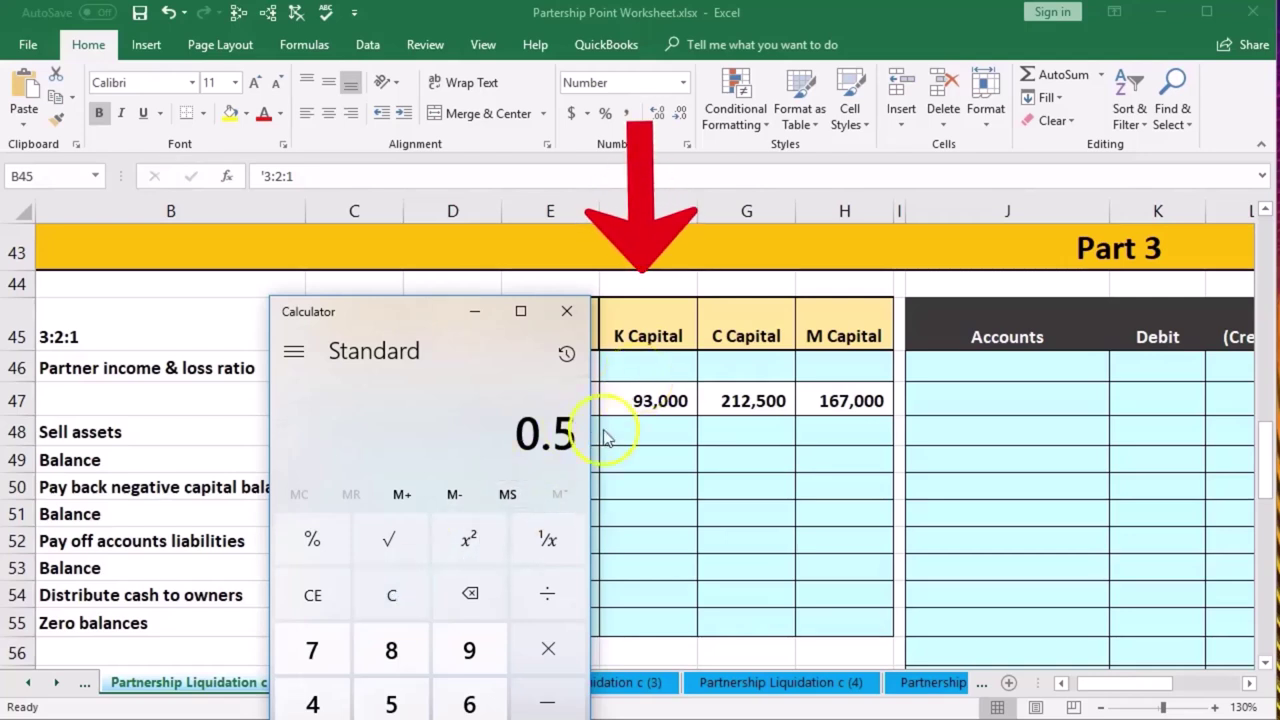
click(397, 597)
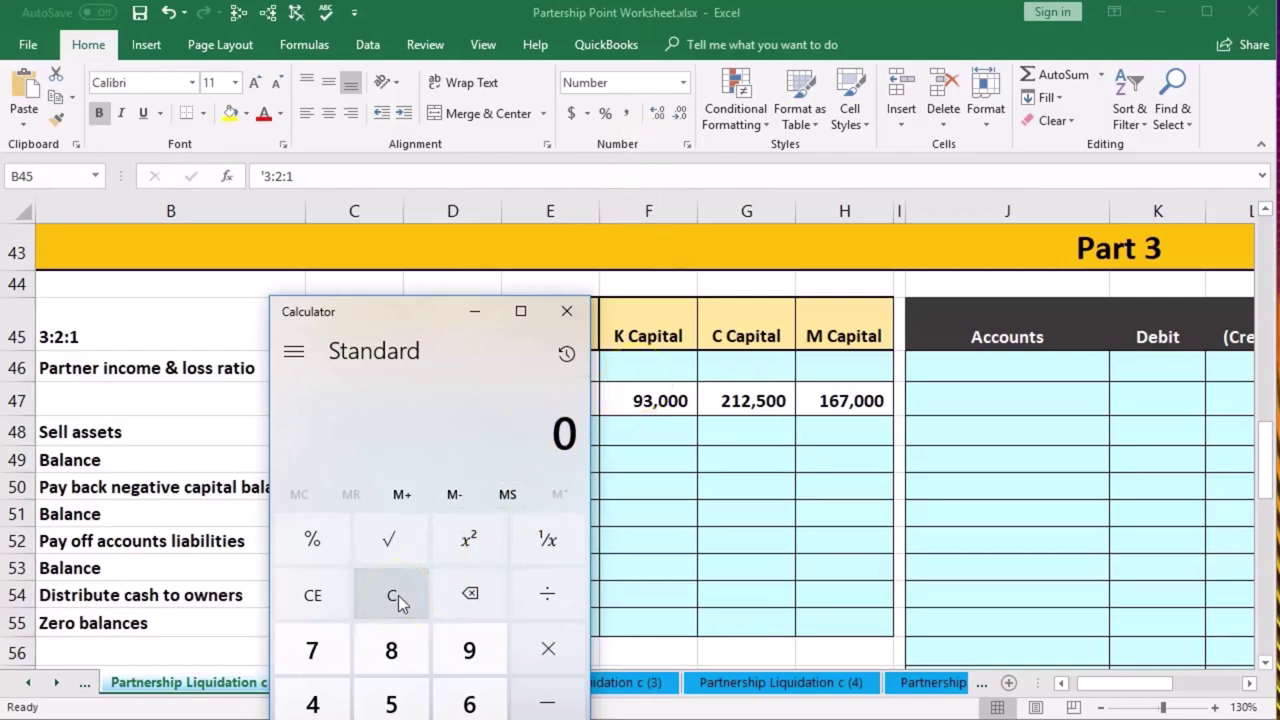
text(6)
key(Return)
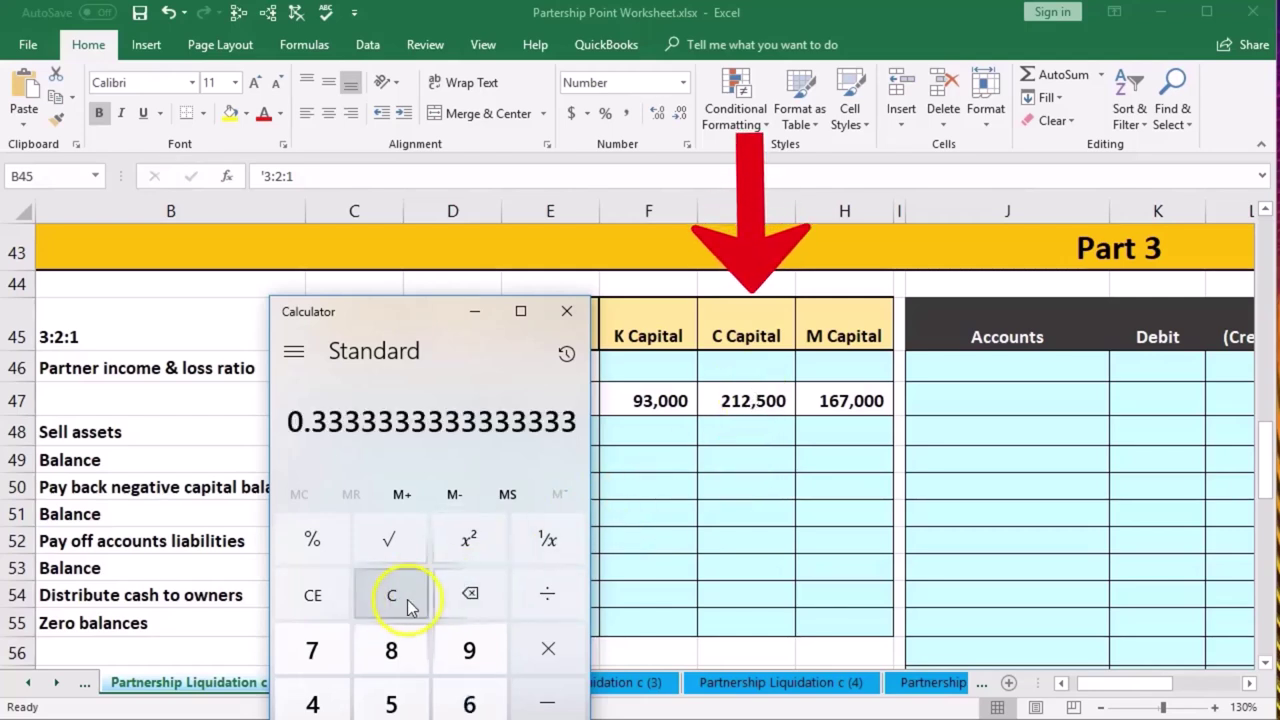
click(349, 605)
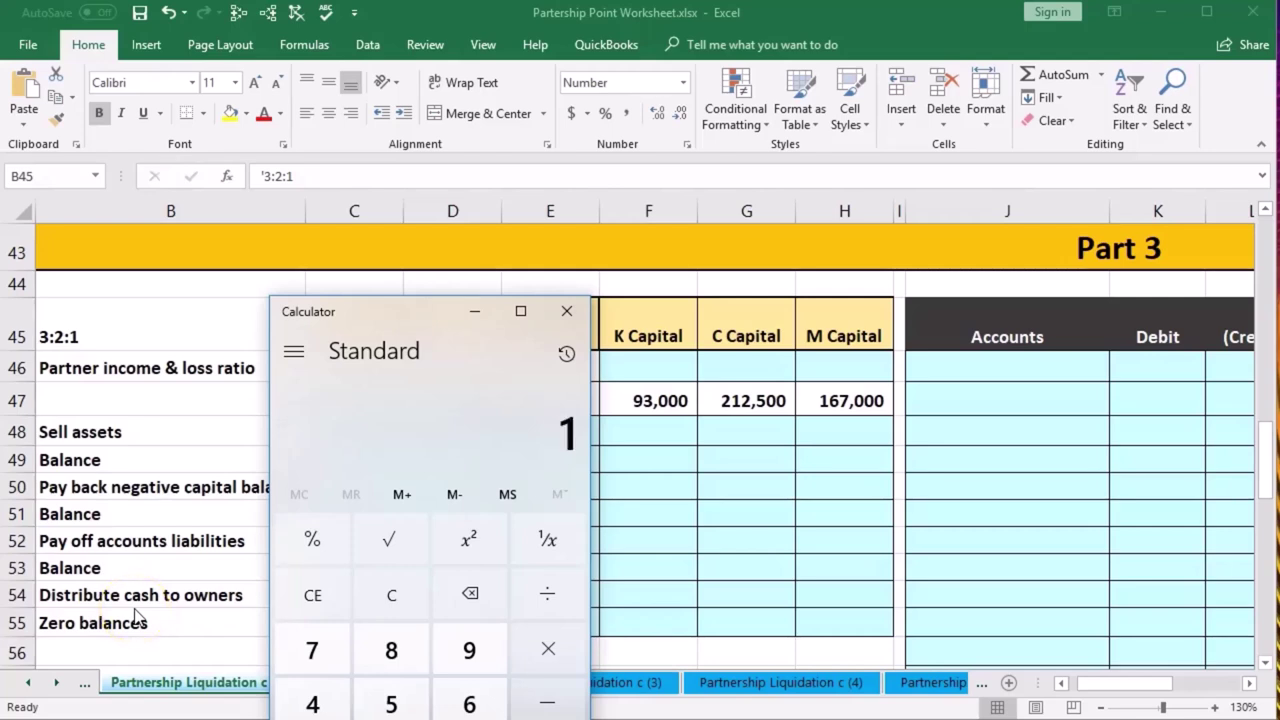
text(6)
key(Return)
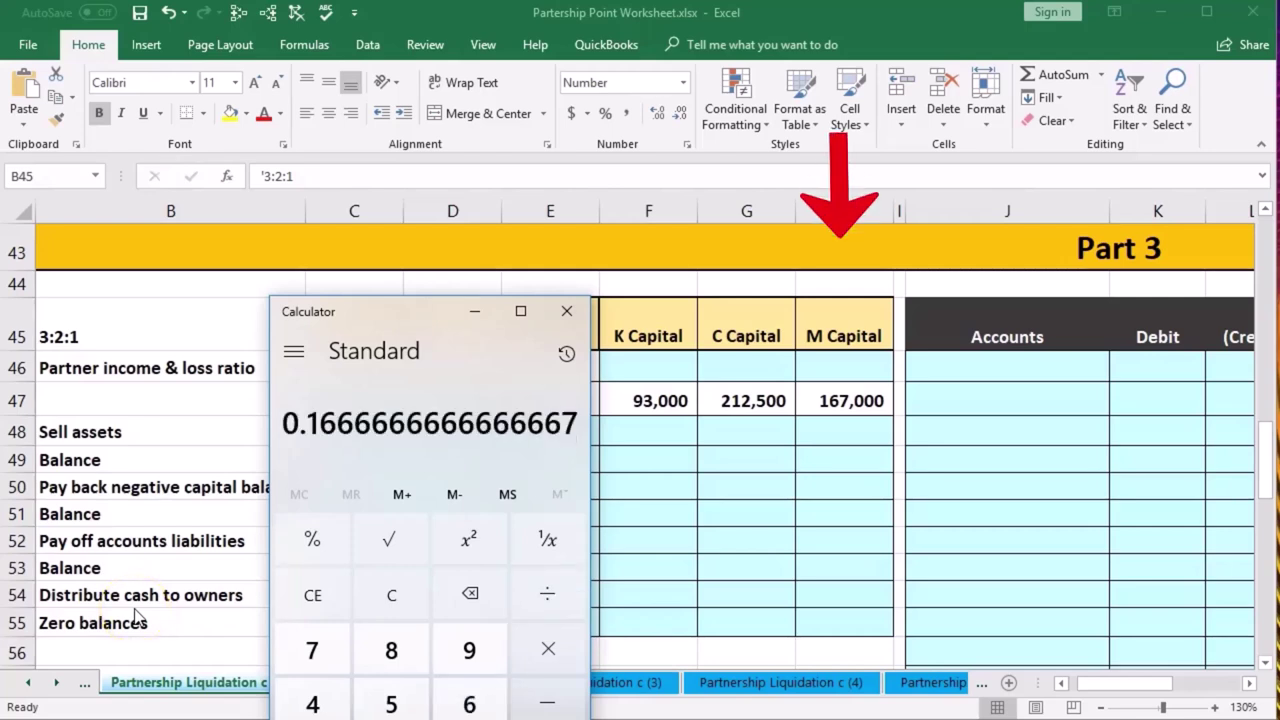
click(566, 313)
Enter the partner income and loss ratios in row 46: =3/6 for K Capital and =2/6 for C Capital
click(640, 371)
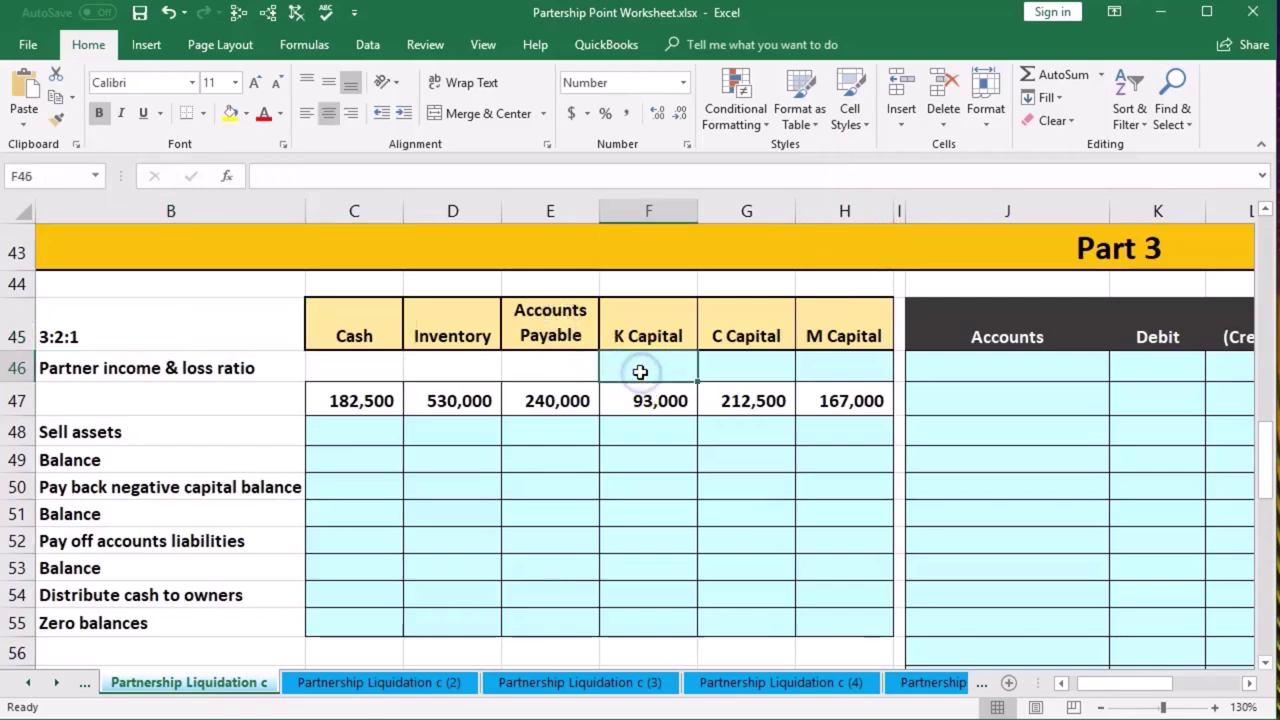
text(=)
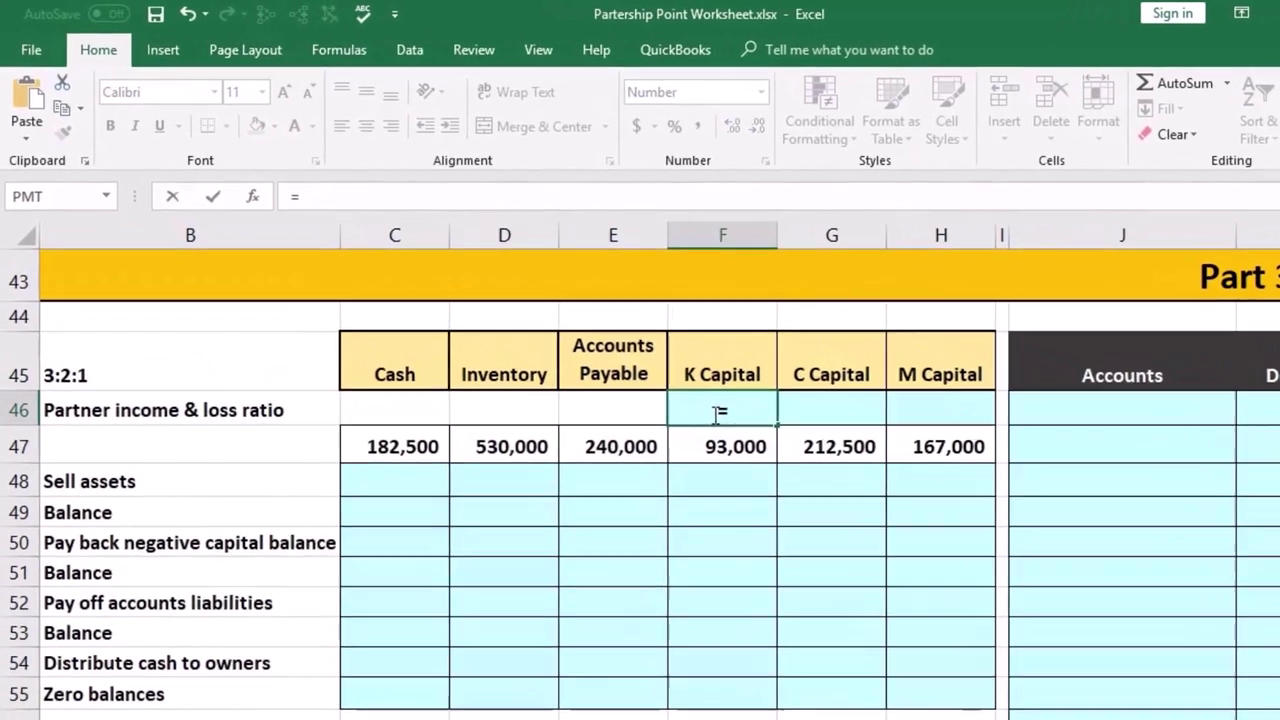
text(3/6)
key(Return)
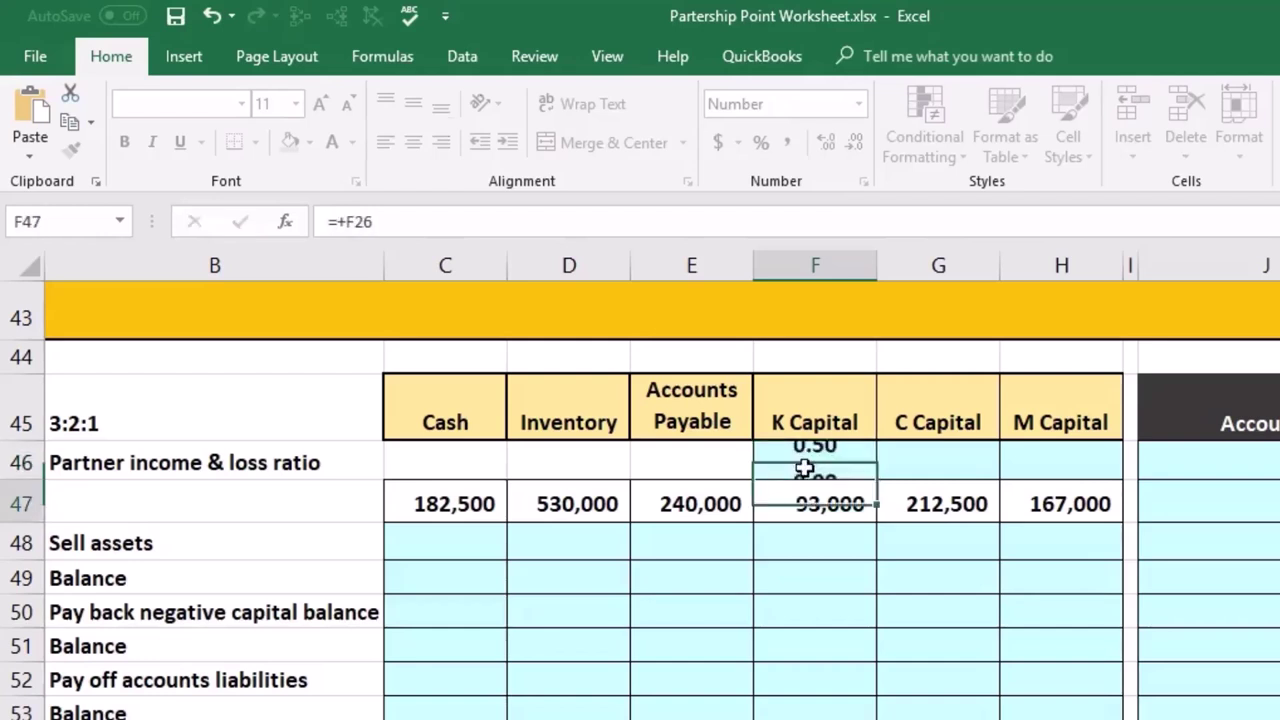
key(Up)
key(Right)
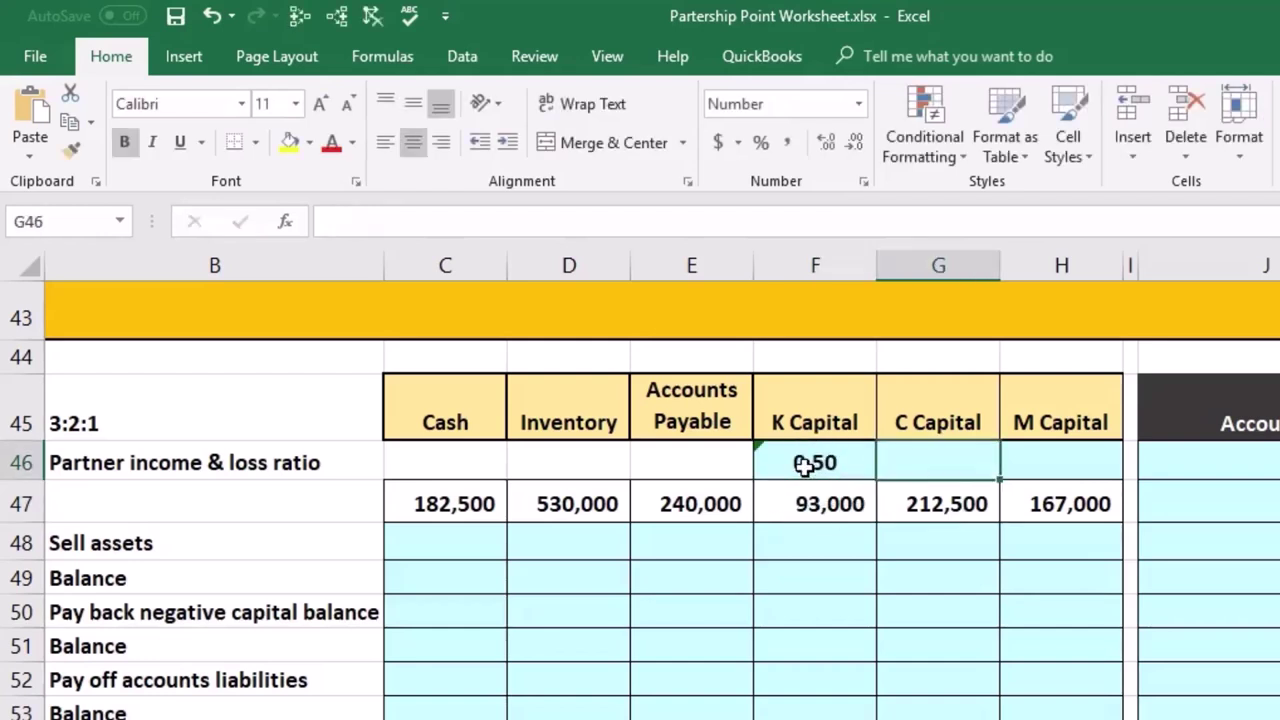
text(=)
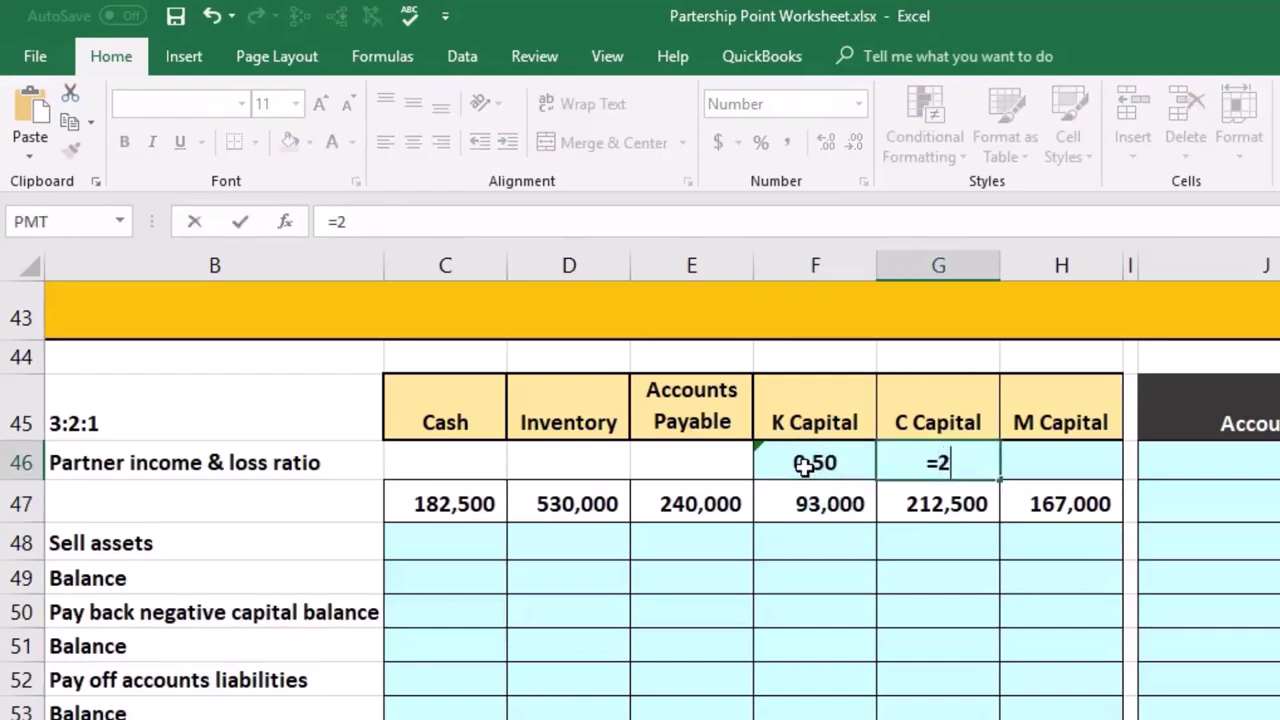
text(2/6)
key(Return)
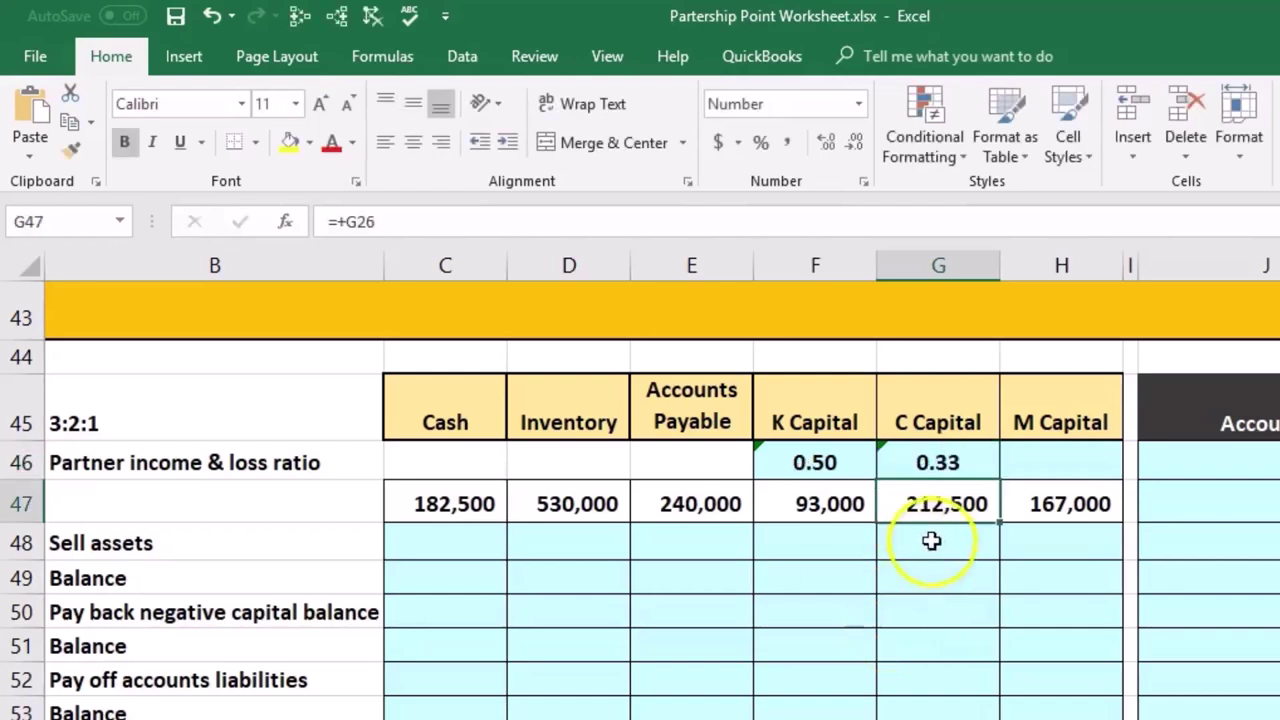
Examine C Capital's ratio formula in G46 and the empty liquidation cells beneath it
click(962, 466)
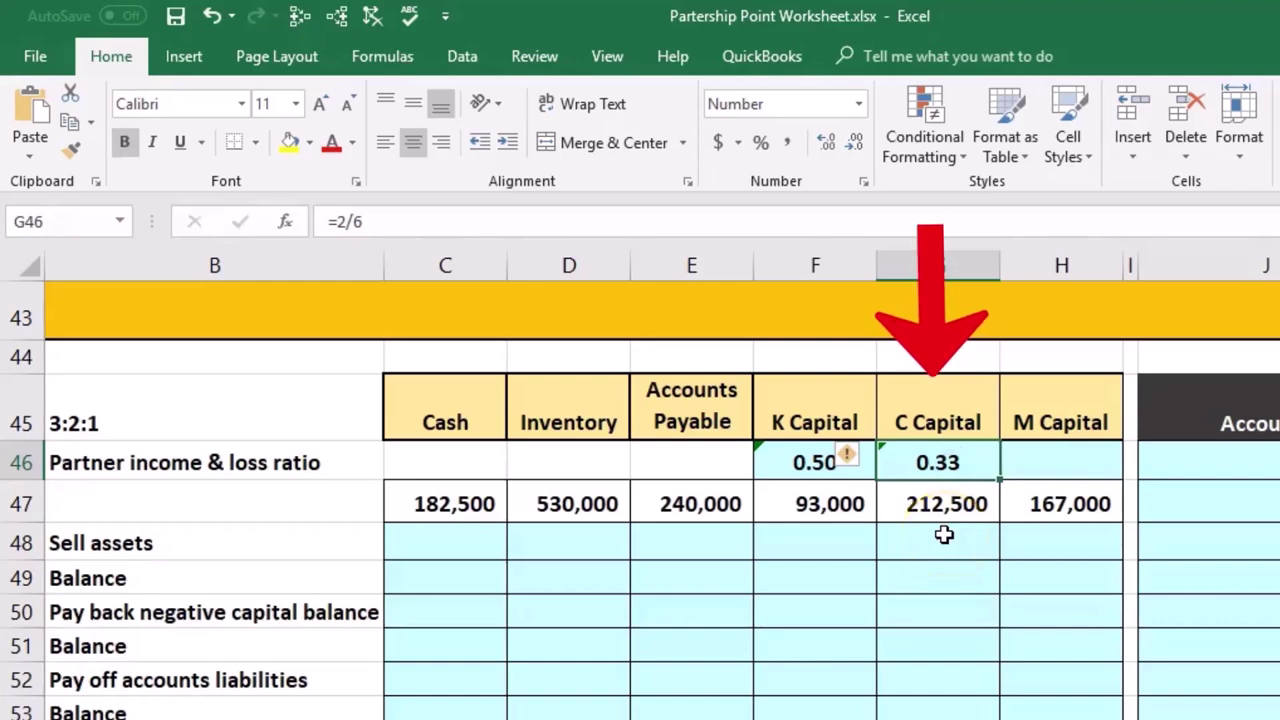
click(862, 570)
drag(30, 265, 922, 535)
click(922, 535)
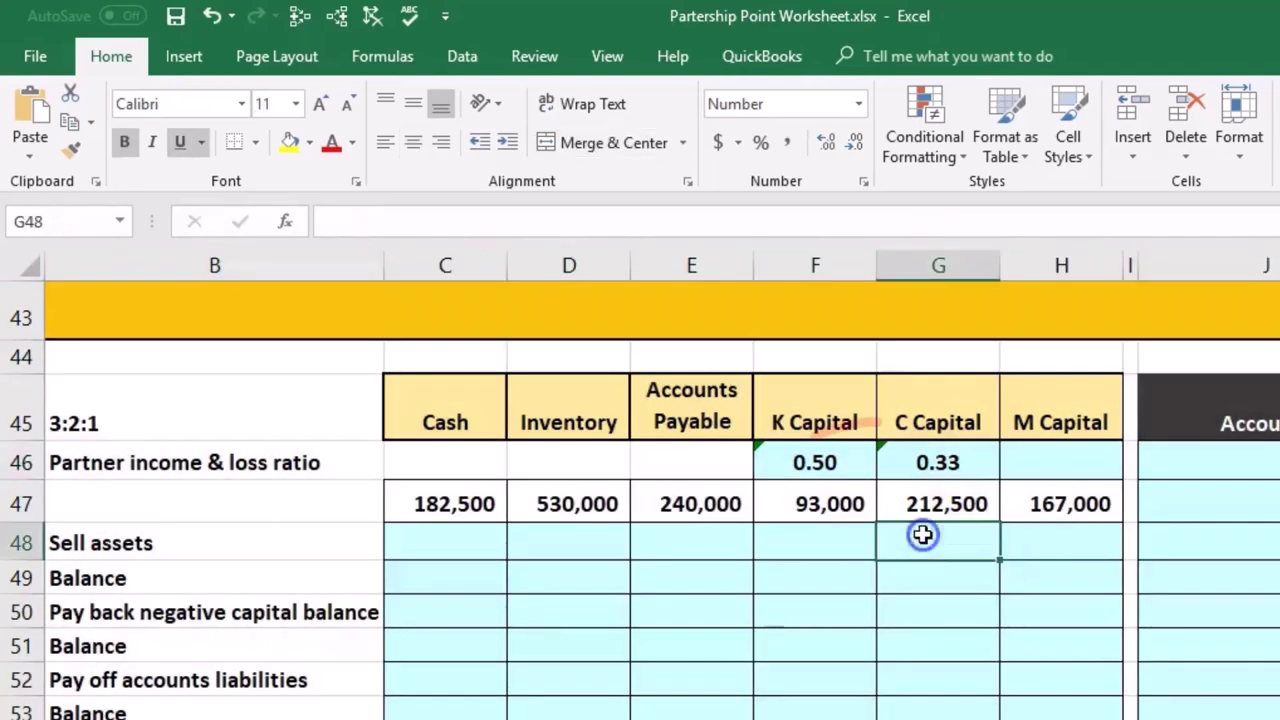
click(937, 464)
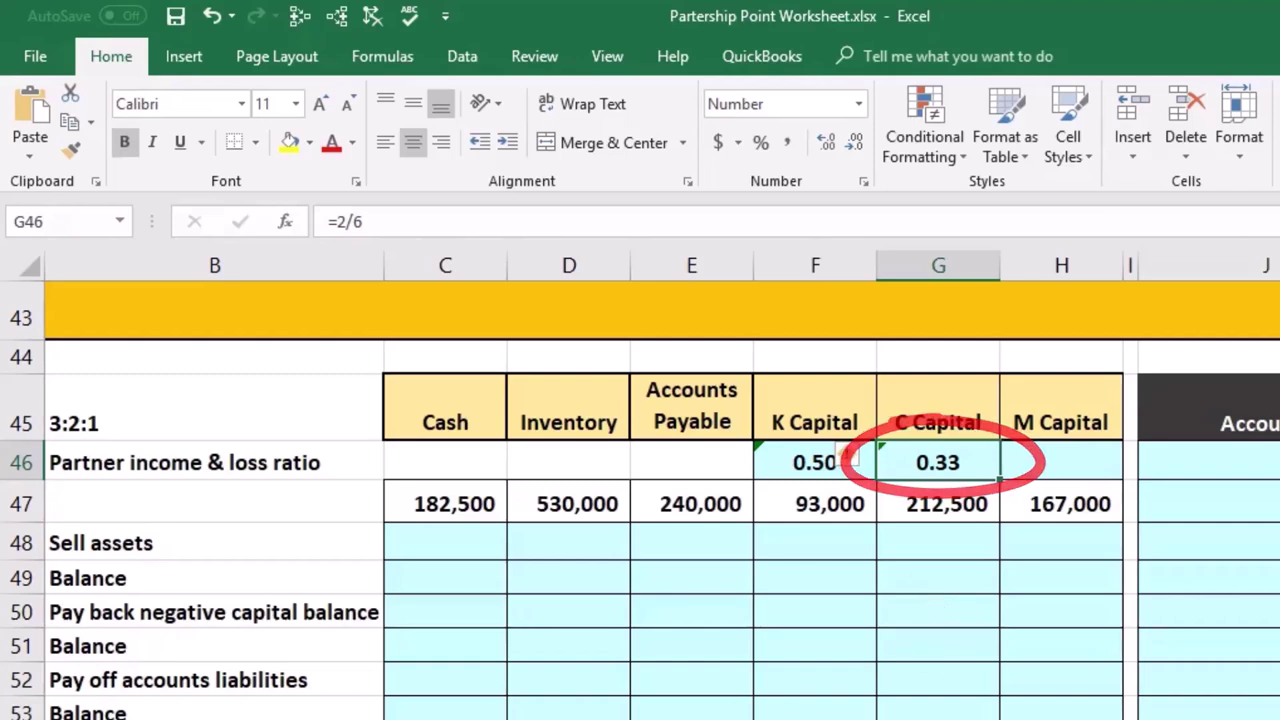
key(Down)
key(Down)
key(Down)
key(Down)
key(Down)
key(Down)
Enter =1/6 as M Capital's ratio in H46 and check the sum of the three partner ratios
click(1088, 469)
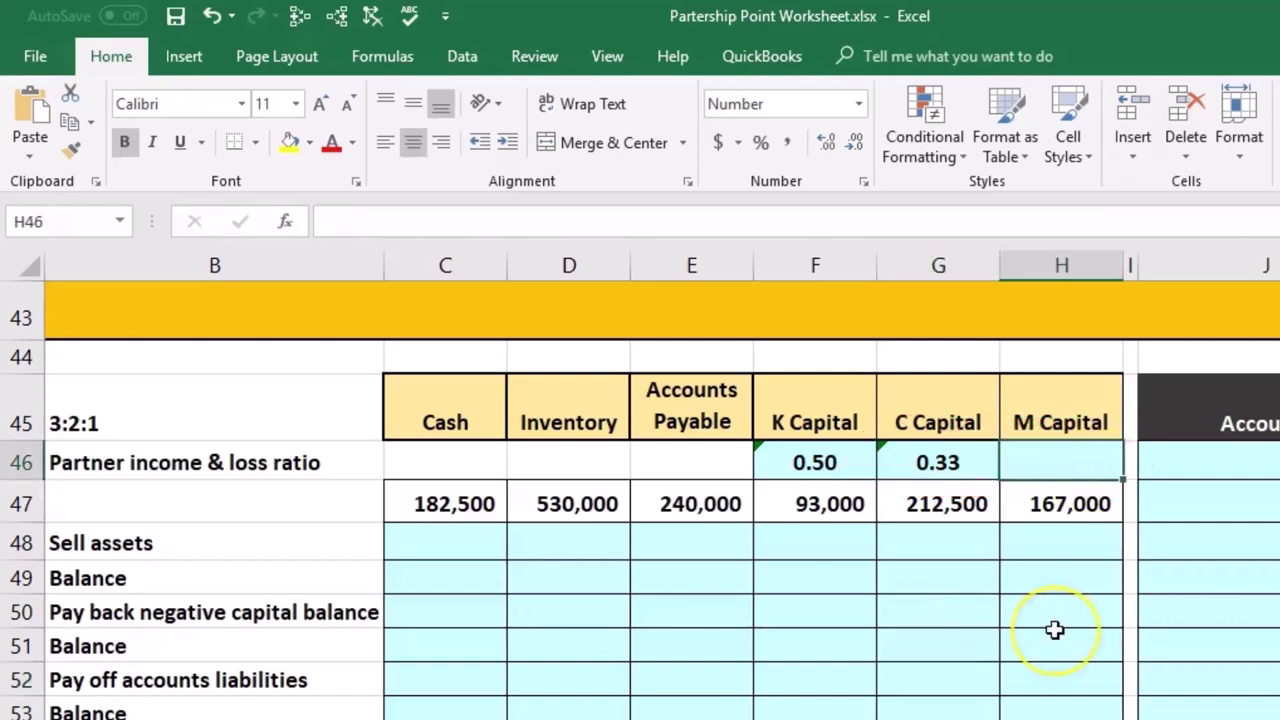
text(=)
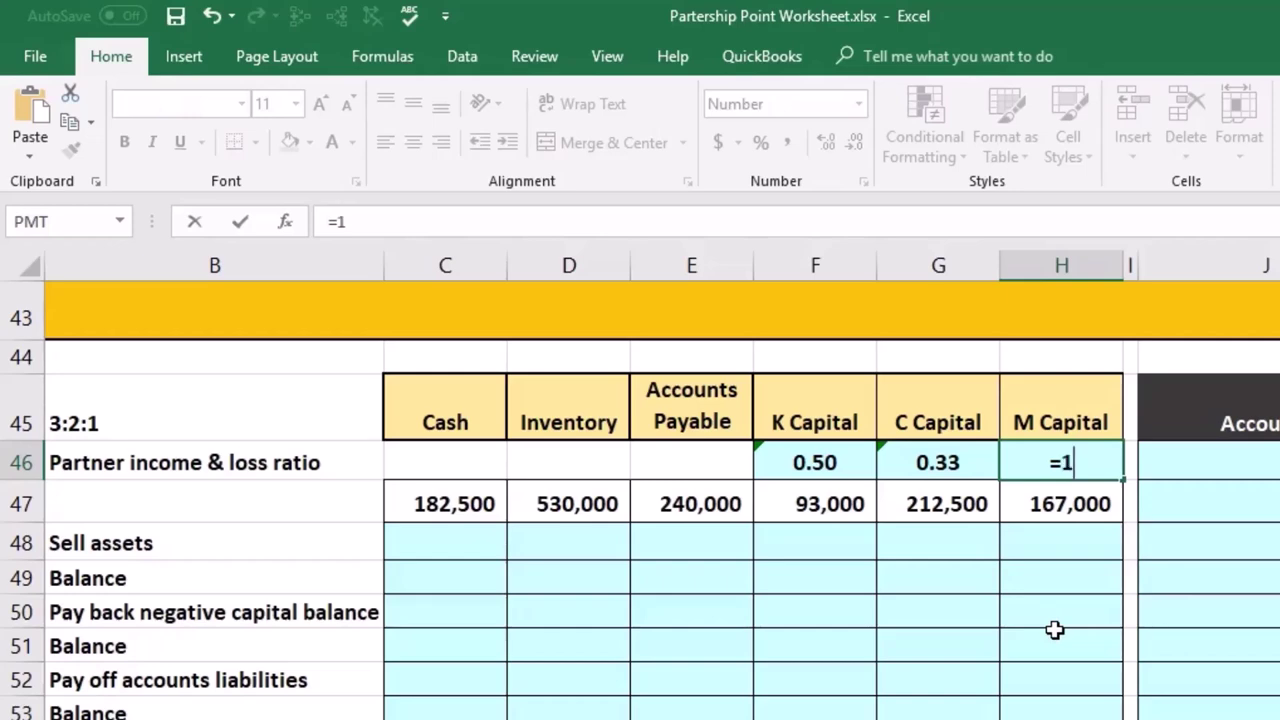
text(1/)
text(6)
key(Return)
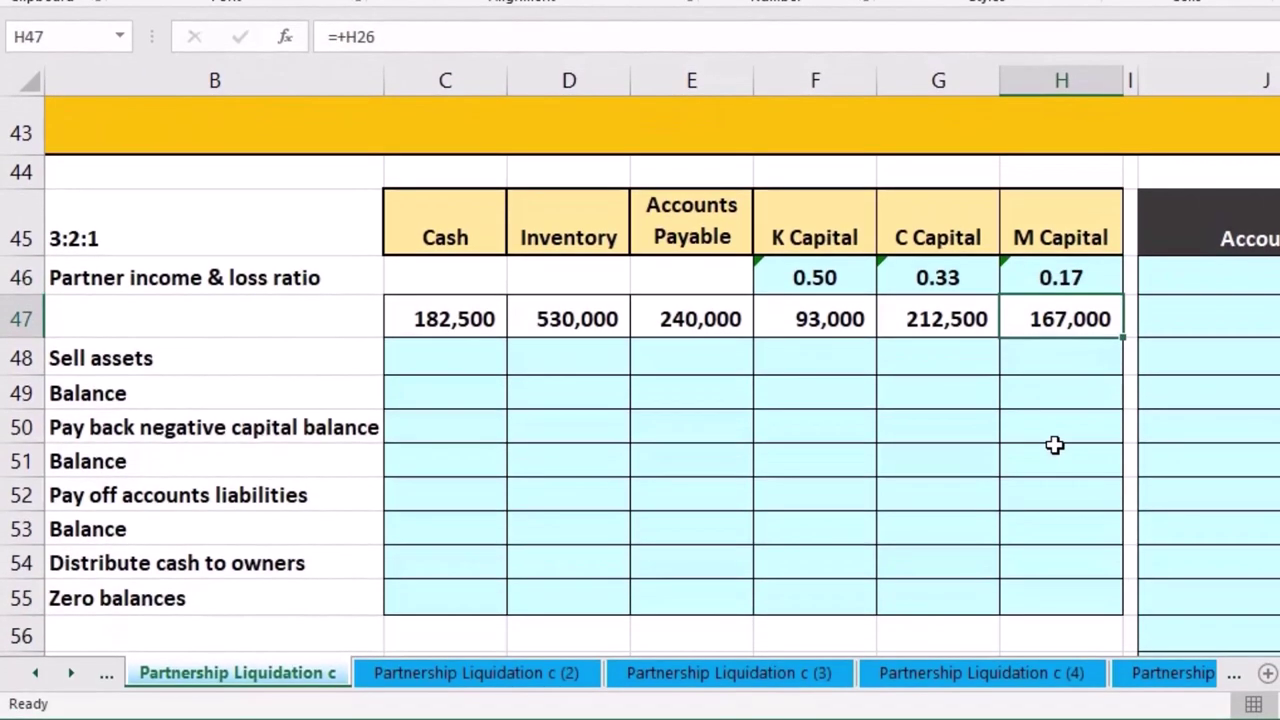
drag(843, 280, 1035, 291)
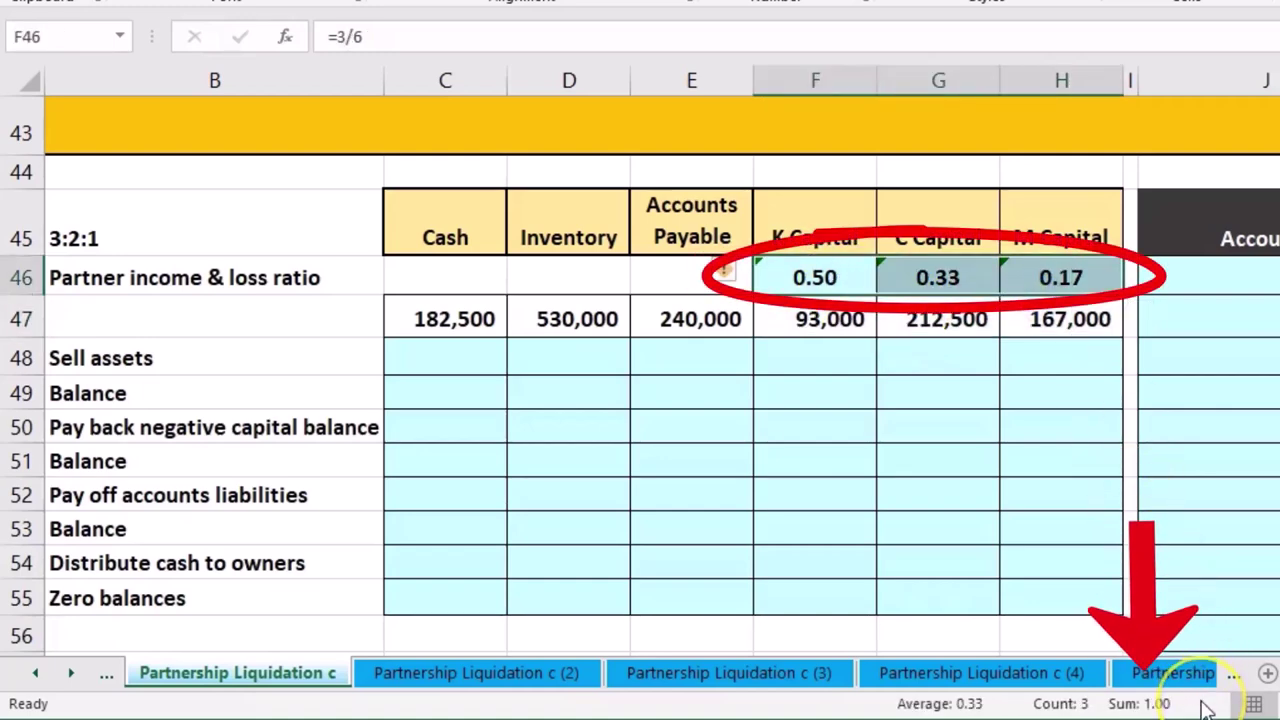
click(820, 494)
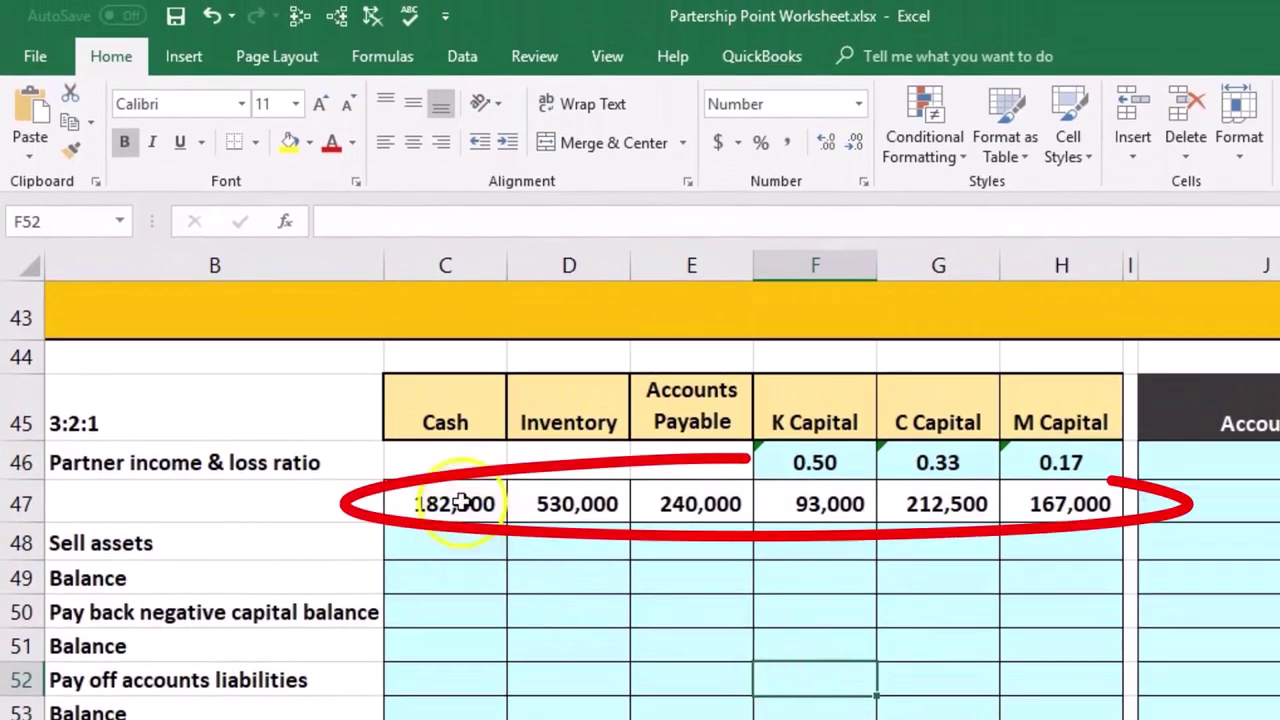
Review the opening balances in row 47 one by one, from Cash through M Capital
click(457, 507)
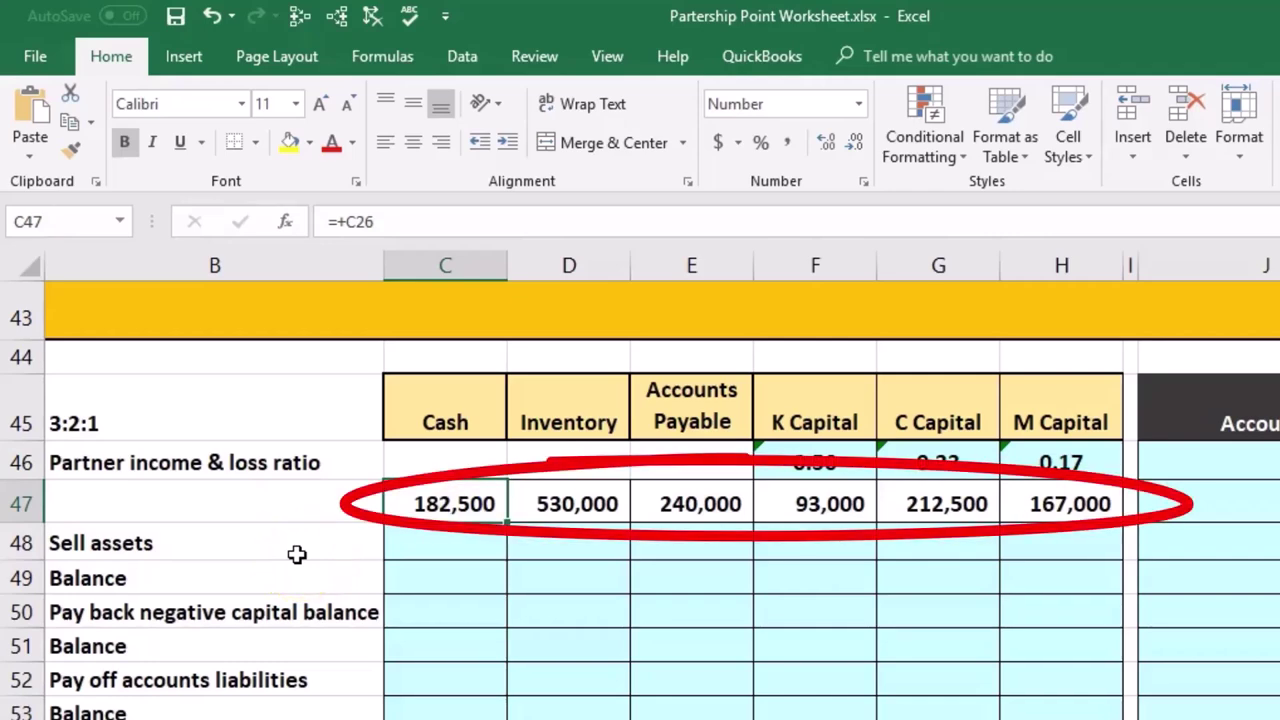
key(Right)
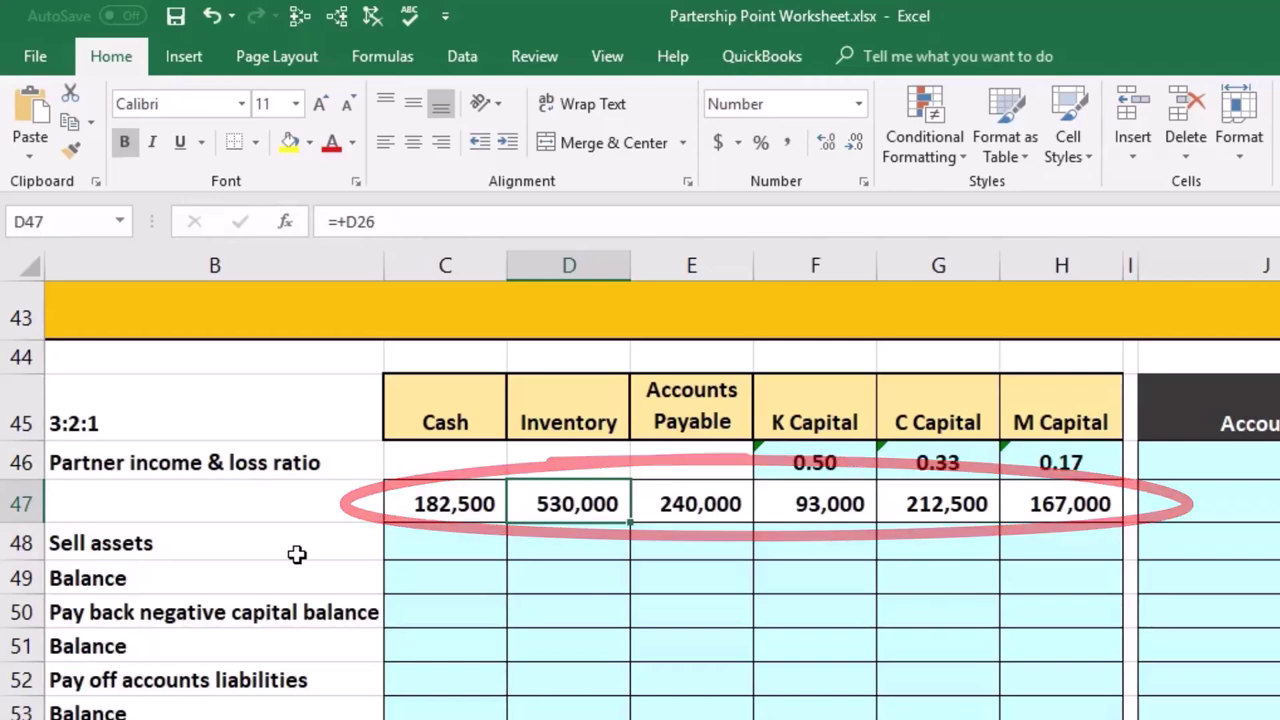
key(Right)
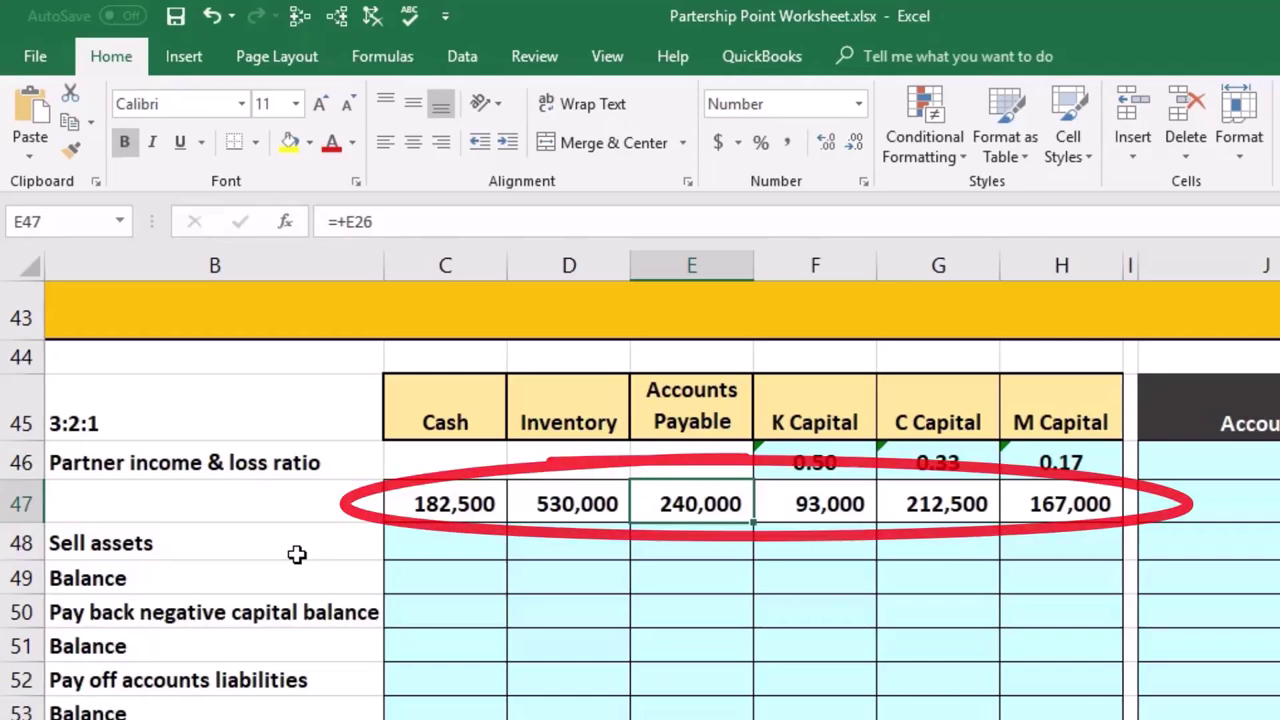
key(Right)
key(Right)
key(Right)
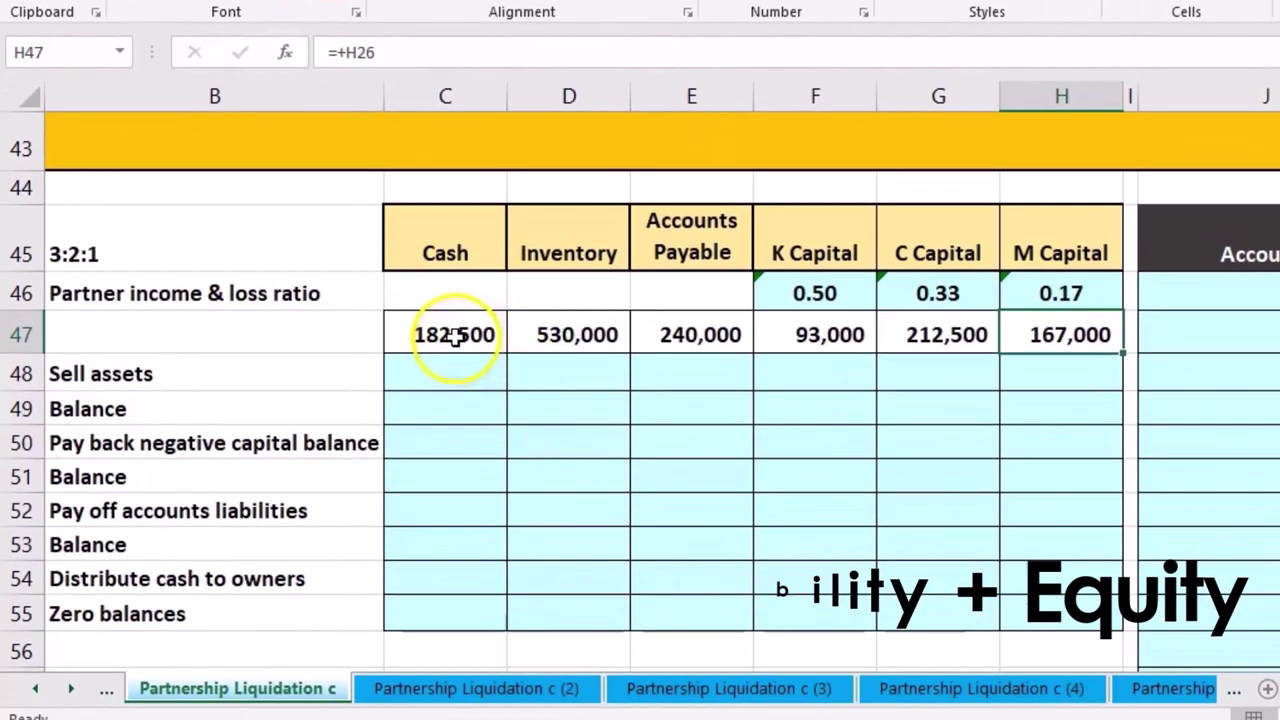
Compare the sum of Cash and Inventory with the sum of Accounts Payable and the three capital balances in row 47
drag(457, 457, 517, 459)
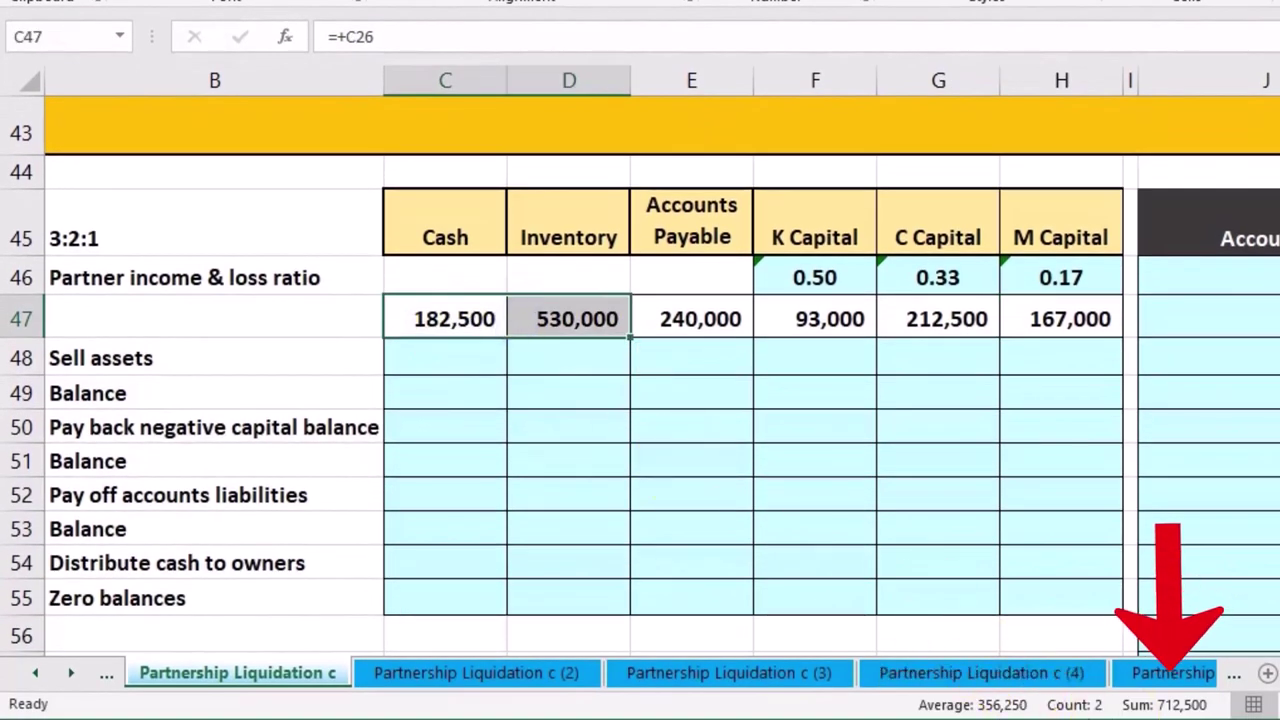
drag(714, 316, 1071, 334)
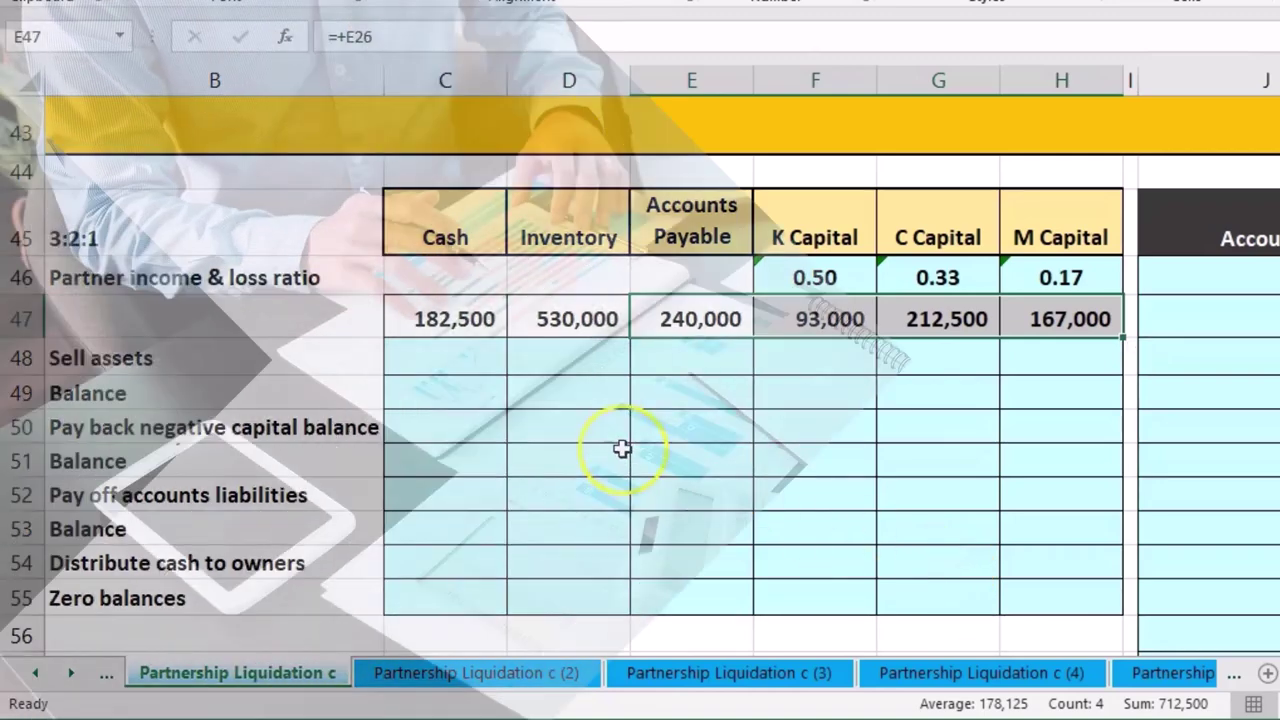
click(622, 449)
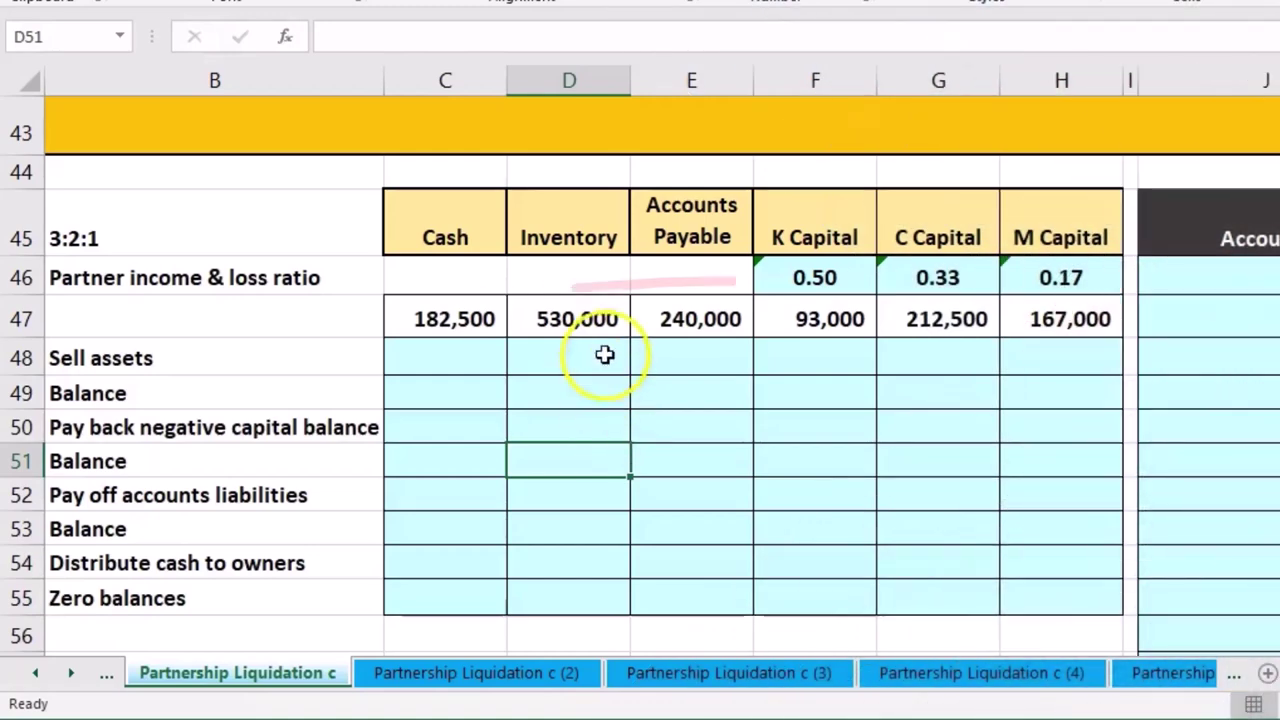
Examine the Inventory, Accounts Payable and partner capital balances in row 47, along with the Inventory and Cash cells for selling assets
click(586, 318)
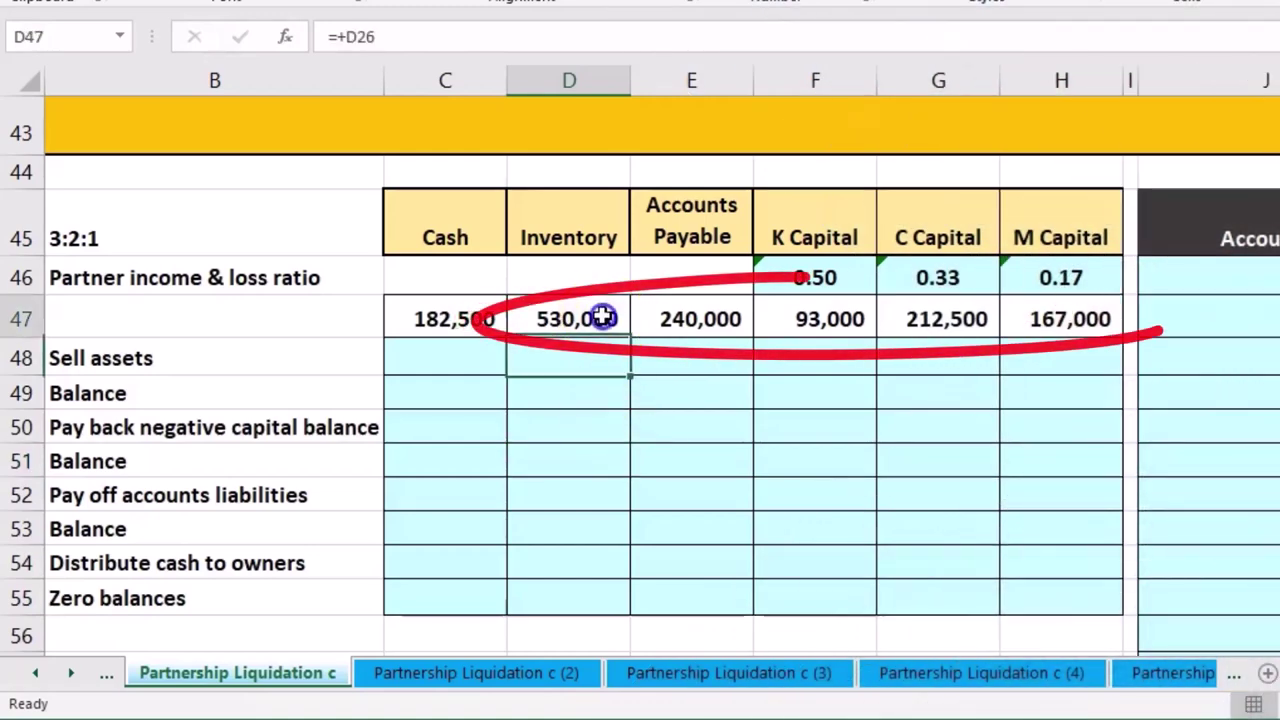
click(670, 323)
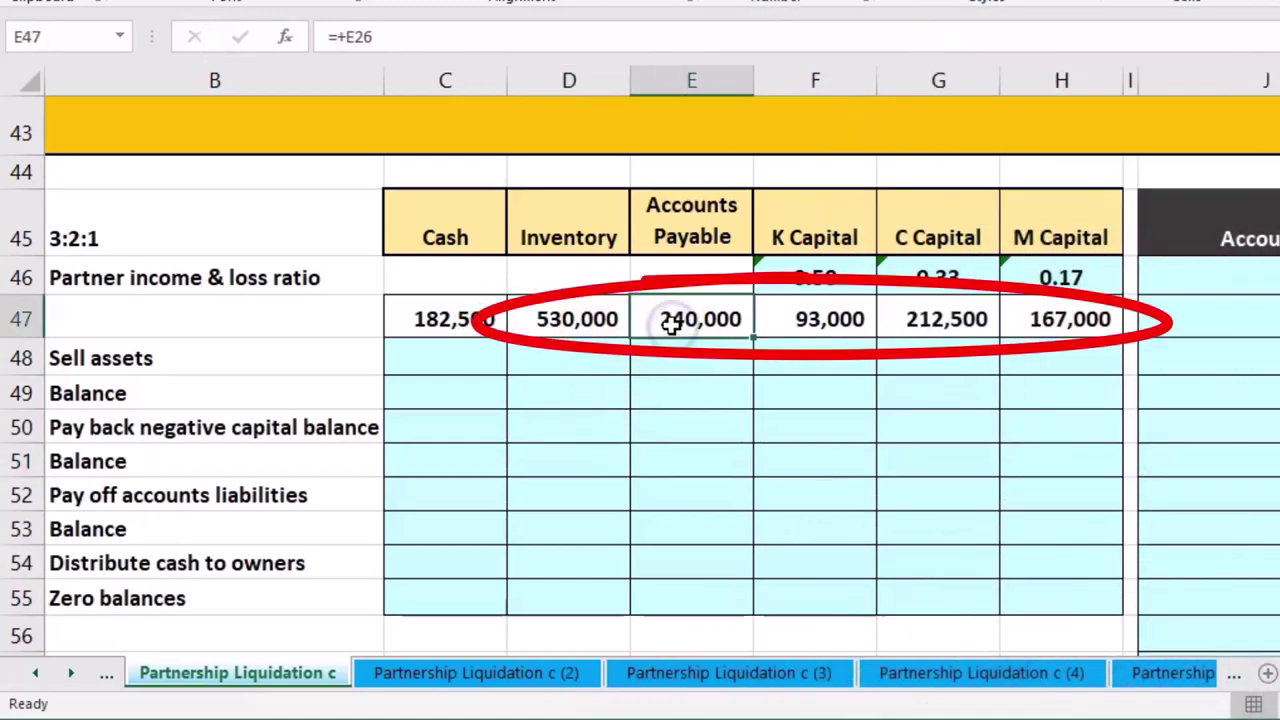
drag(828, 318, 1037, 327)
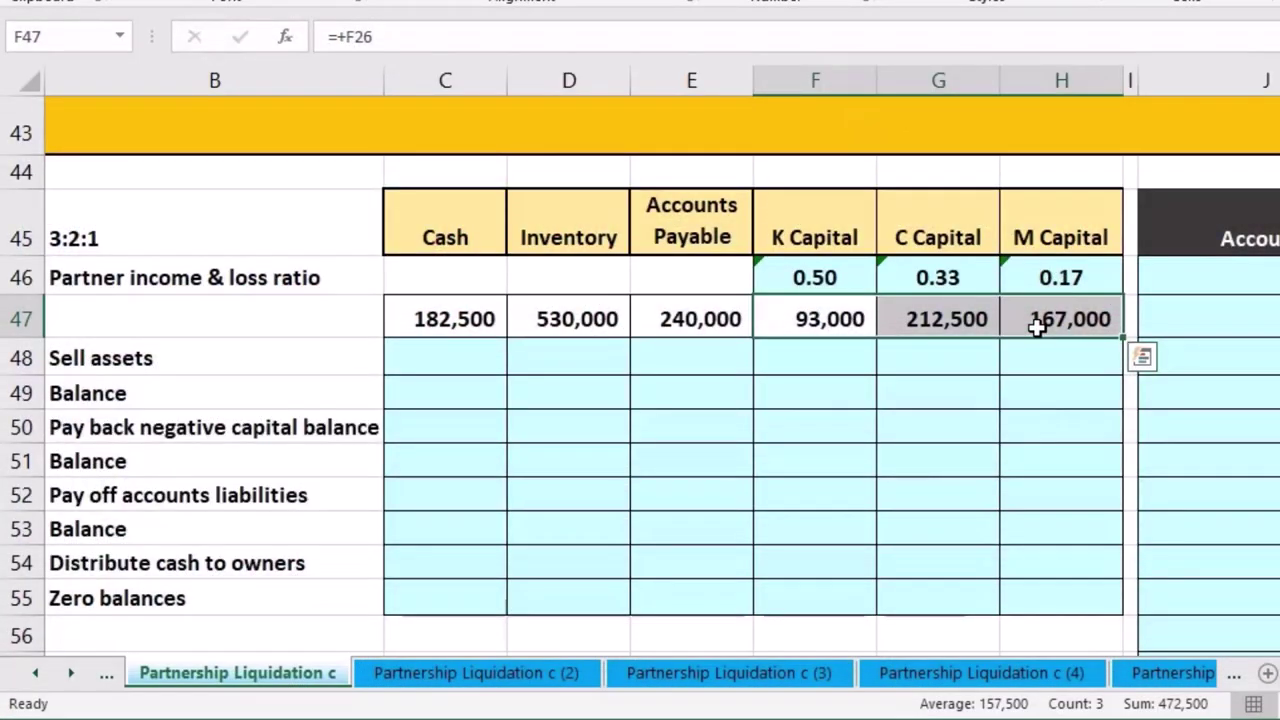
click(602, 356)
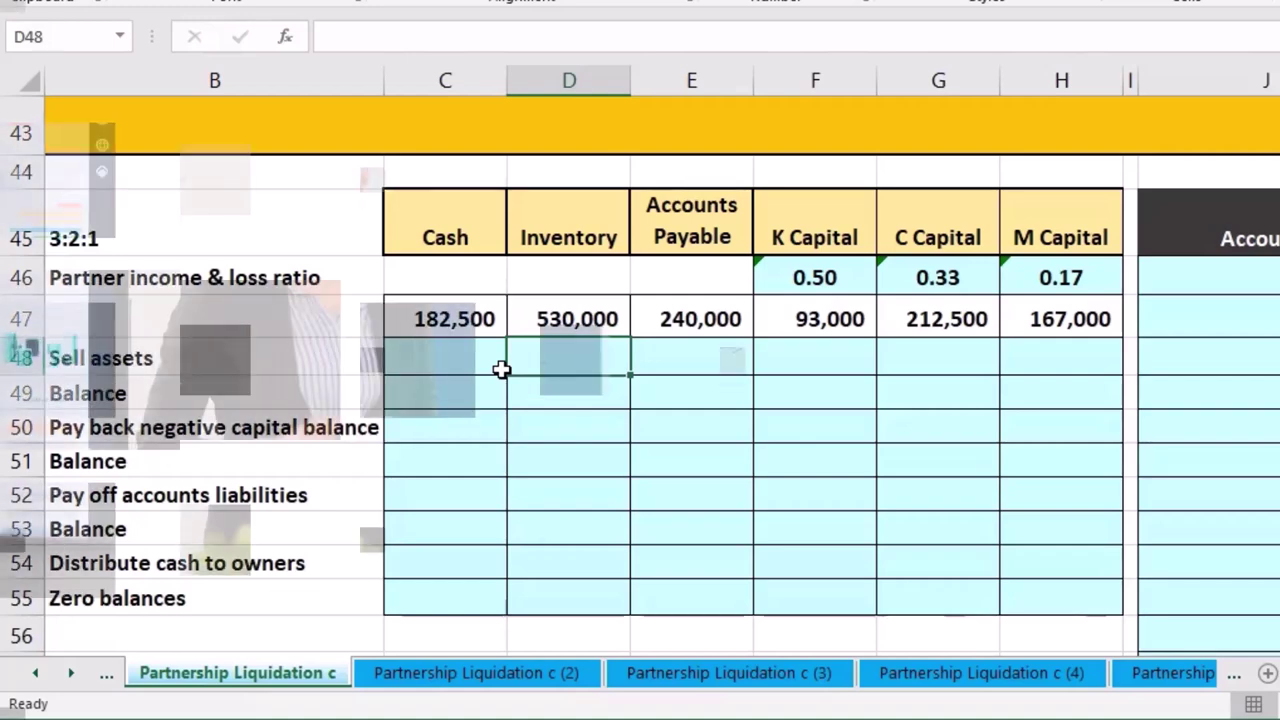
click(474, 368)
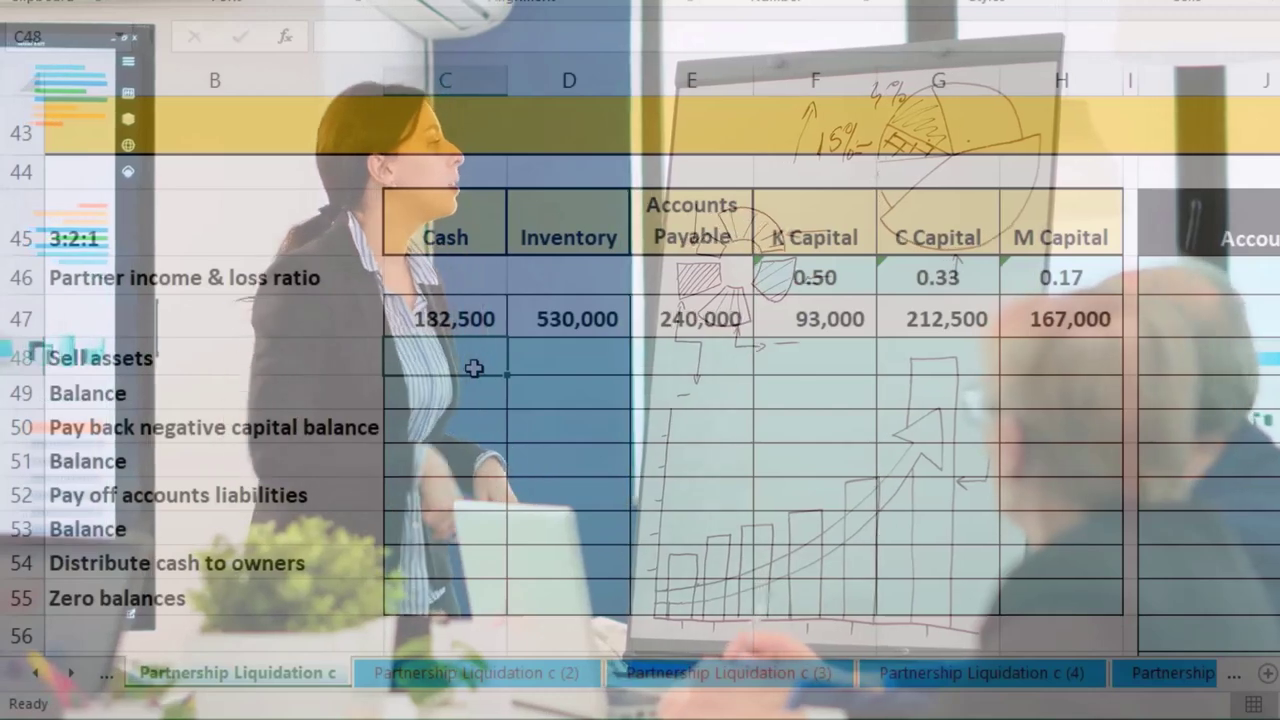
click(549, 330)
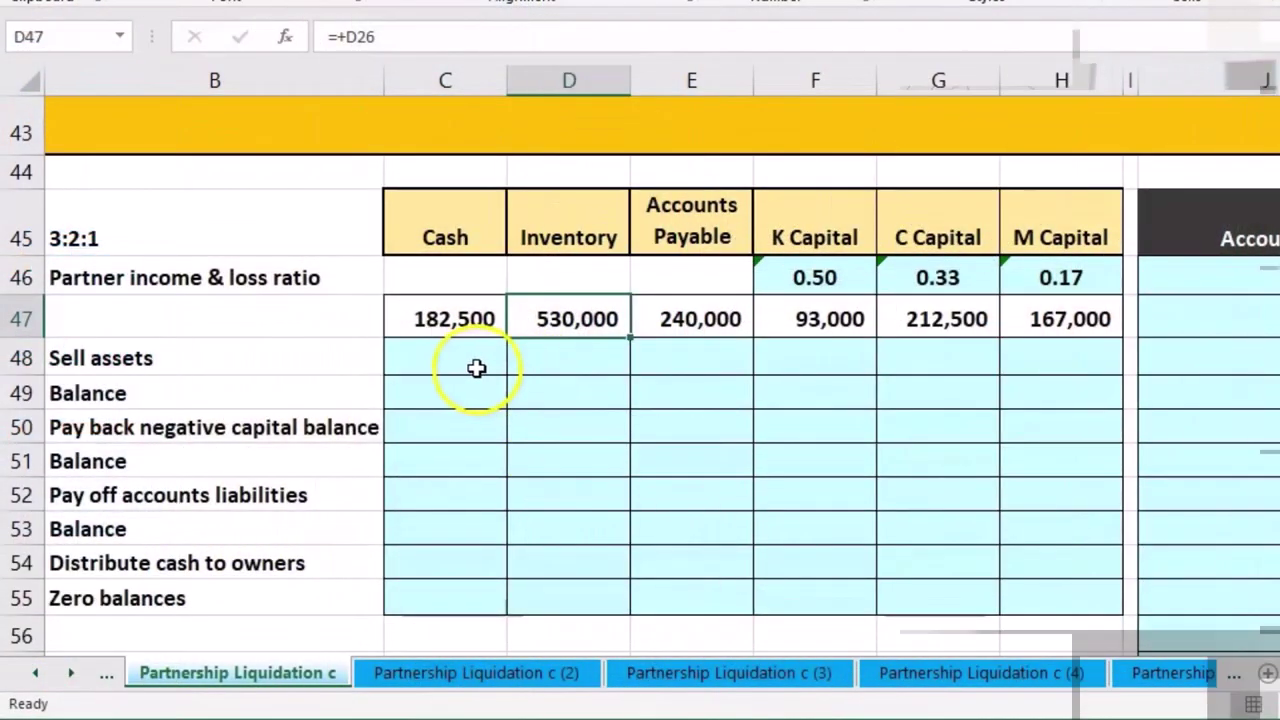
click(474, 368)
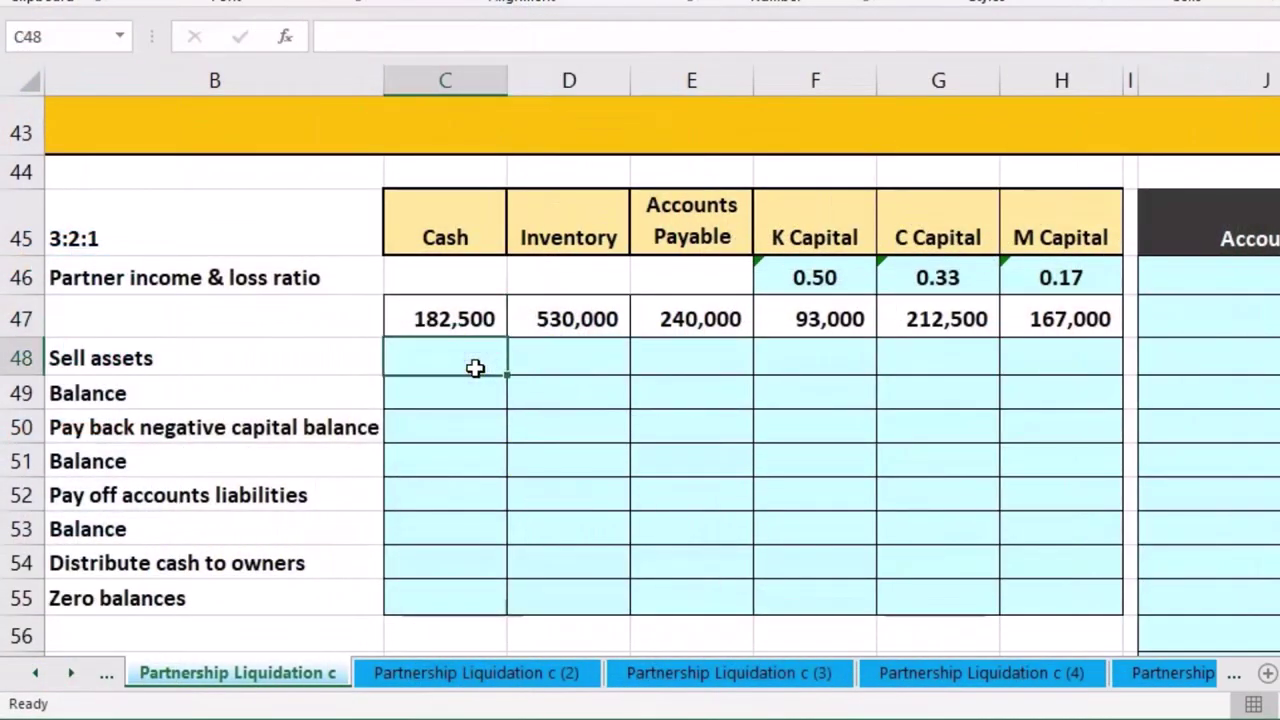
Record the sale of assets in row 48 with 320000 under Cash and -530000 under Inventory
text(320000)
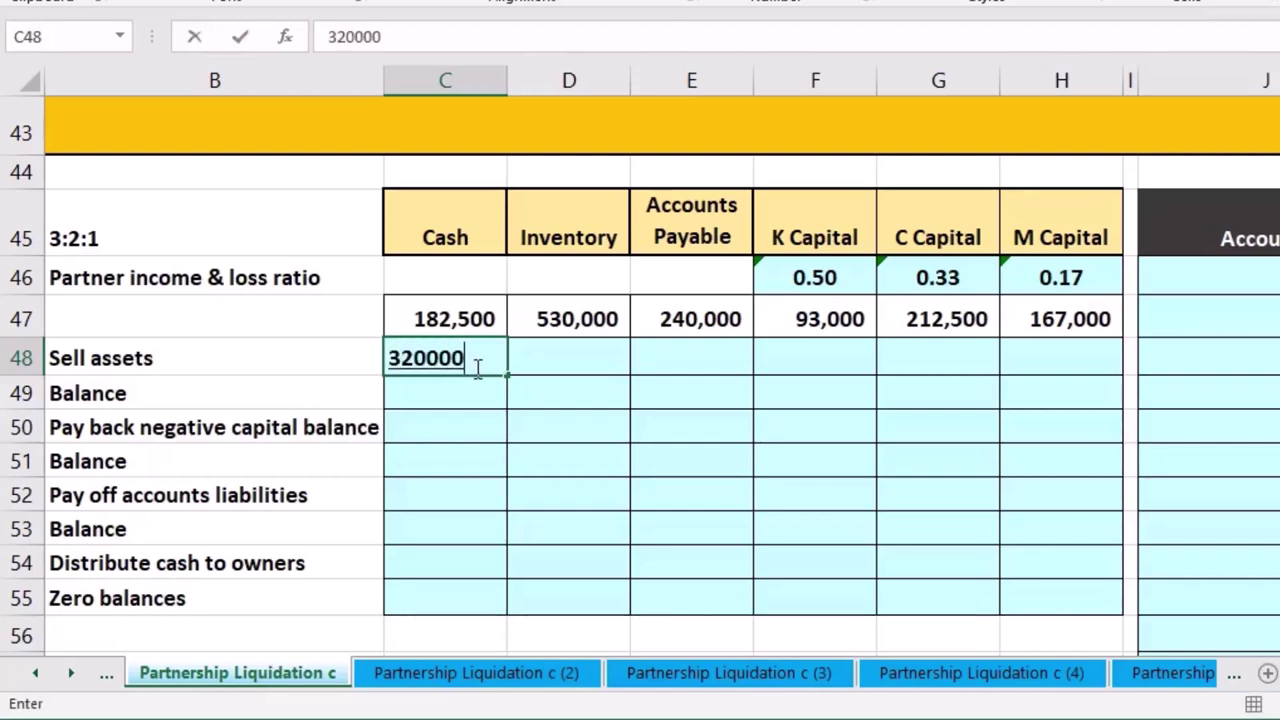
key(Return)
click(566, 376)
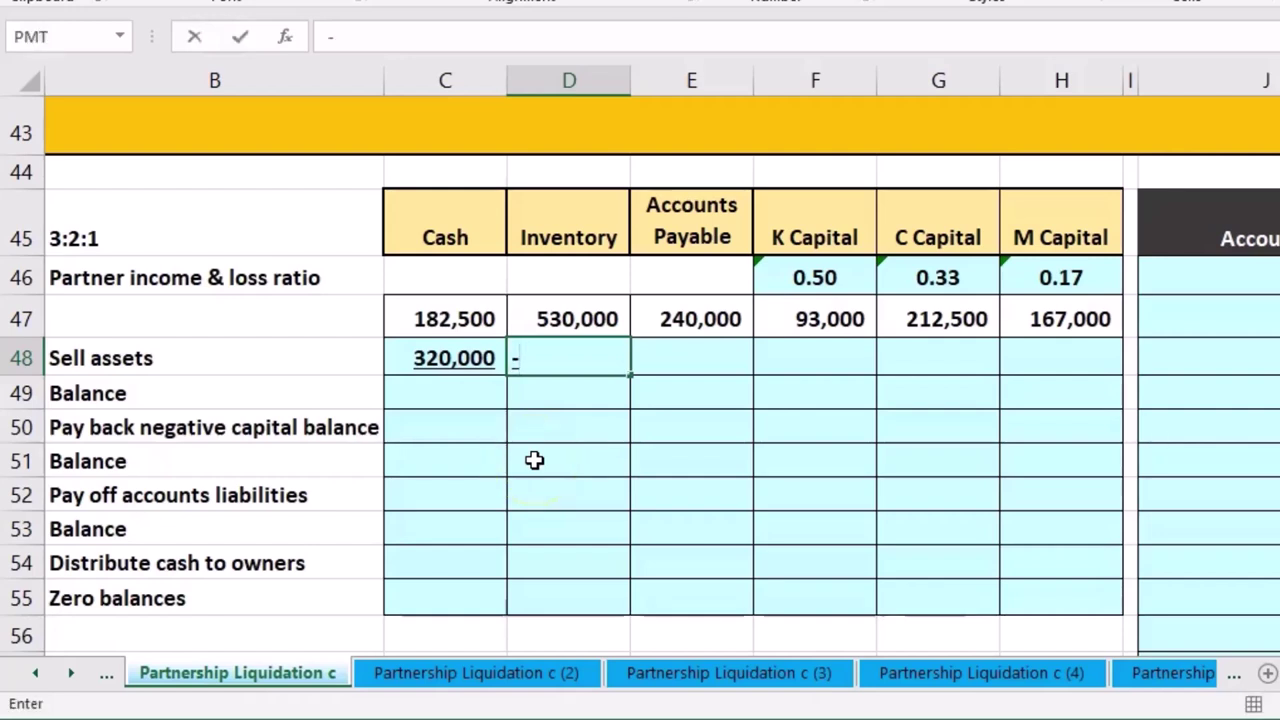
key(Return)
Check the sum of C48 and D48, and use Calculator to subtract 530000 from 320000 and multiply the difference by 0.5
drag(563, 360, 490, 362)
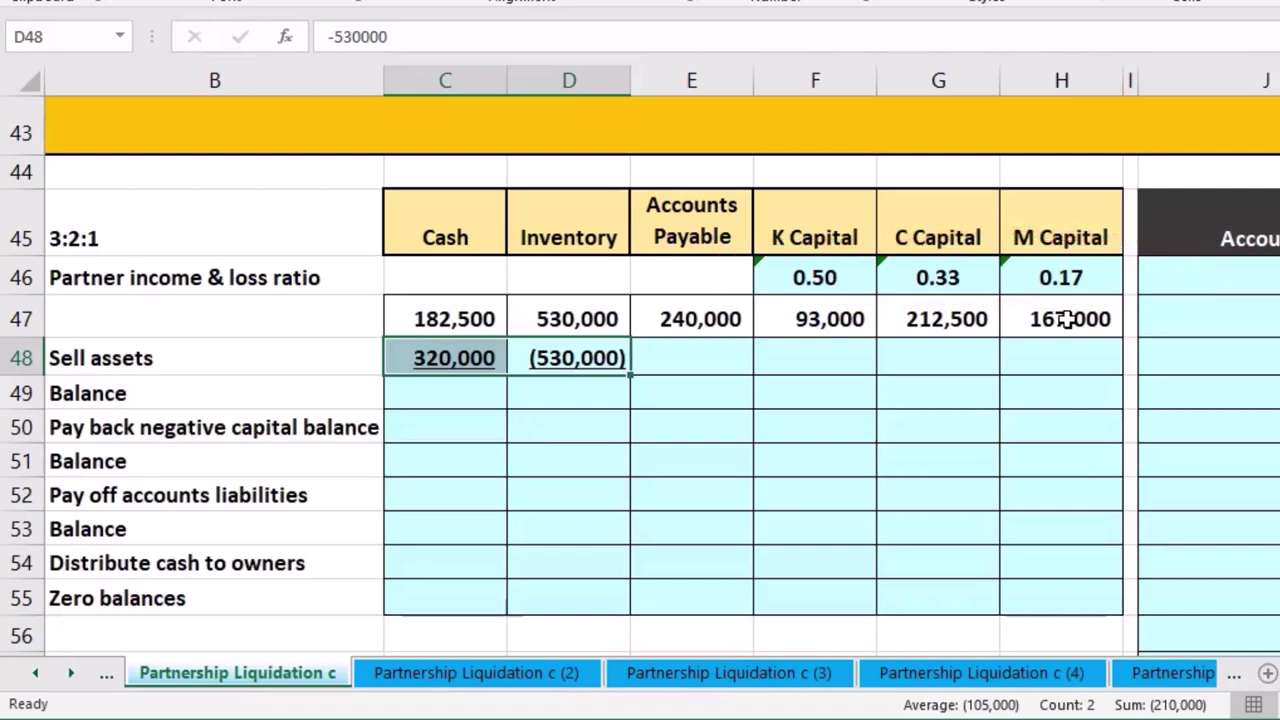
key(XF86Calculator)
drag(866, 268, 786, 406)
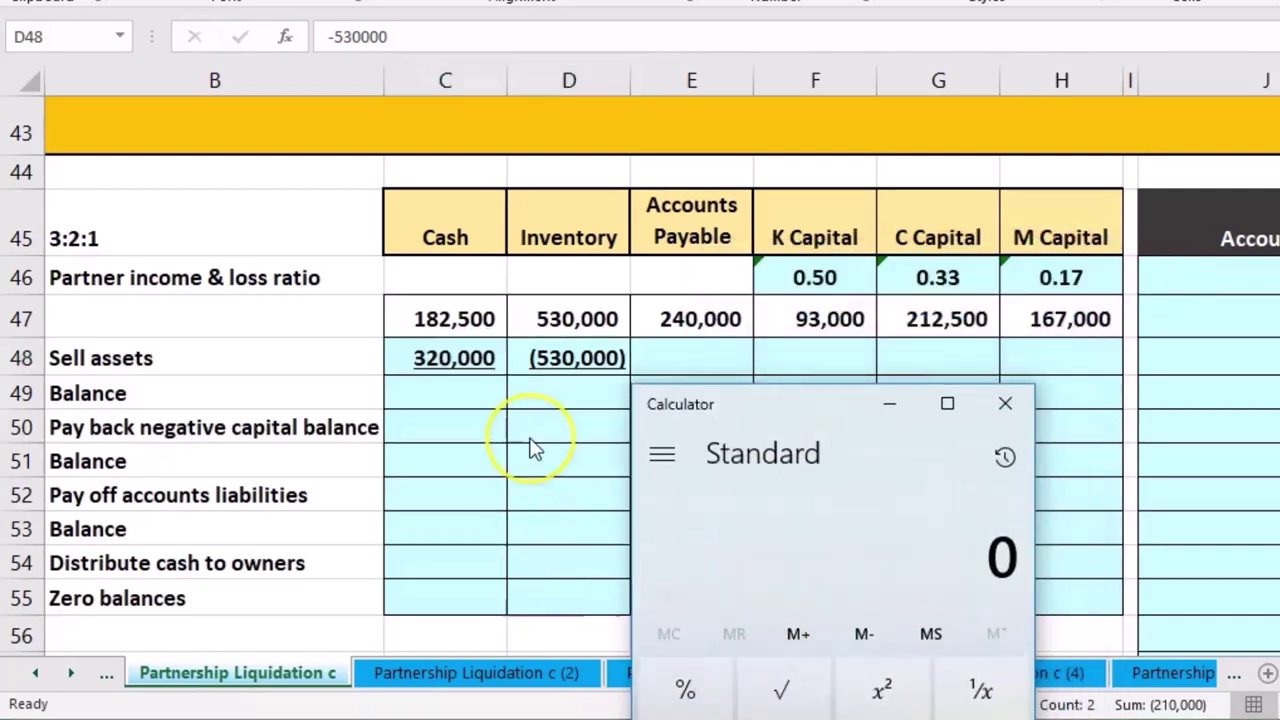
text(320)
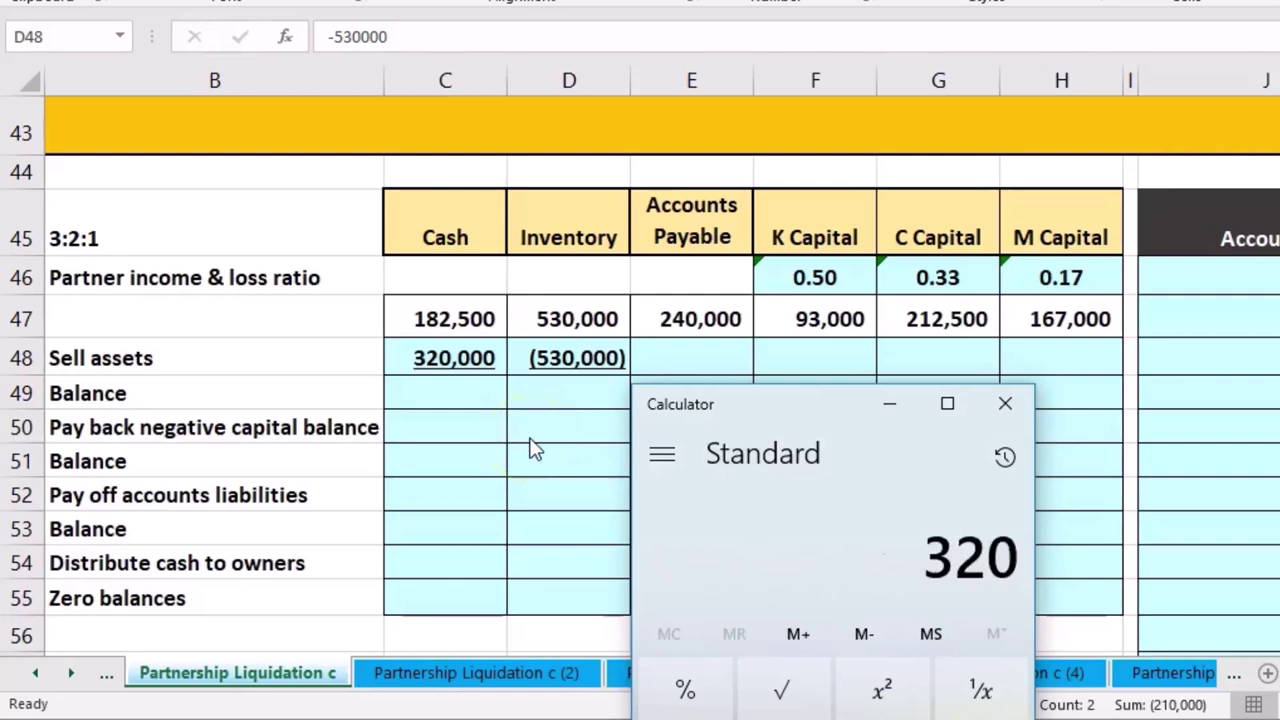
text(000530000)
key(Return)
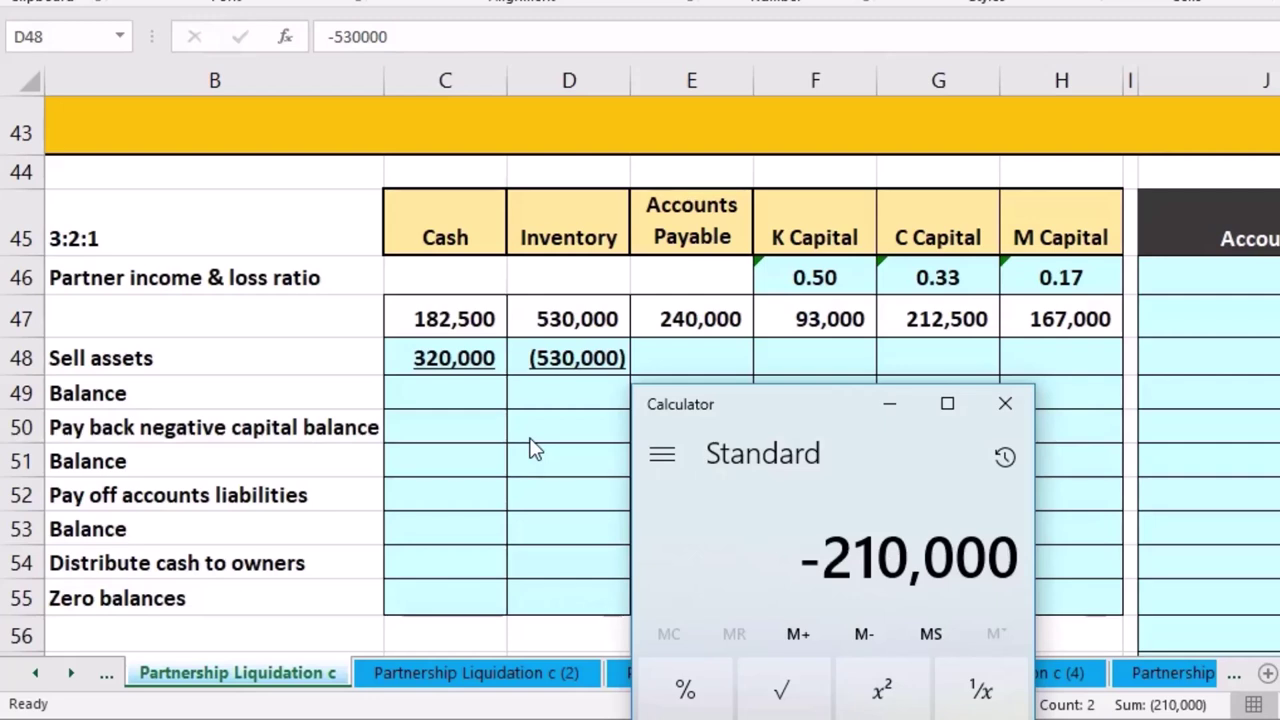
text(0.5)
key(Return)
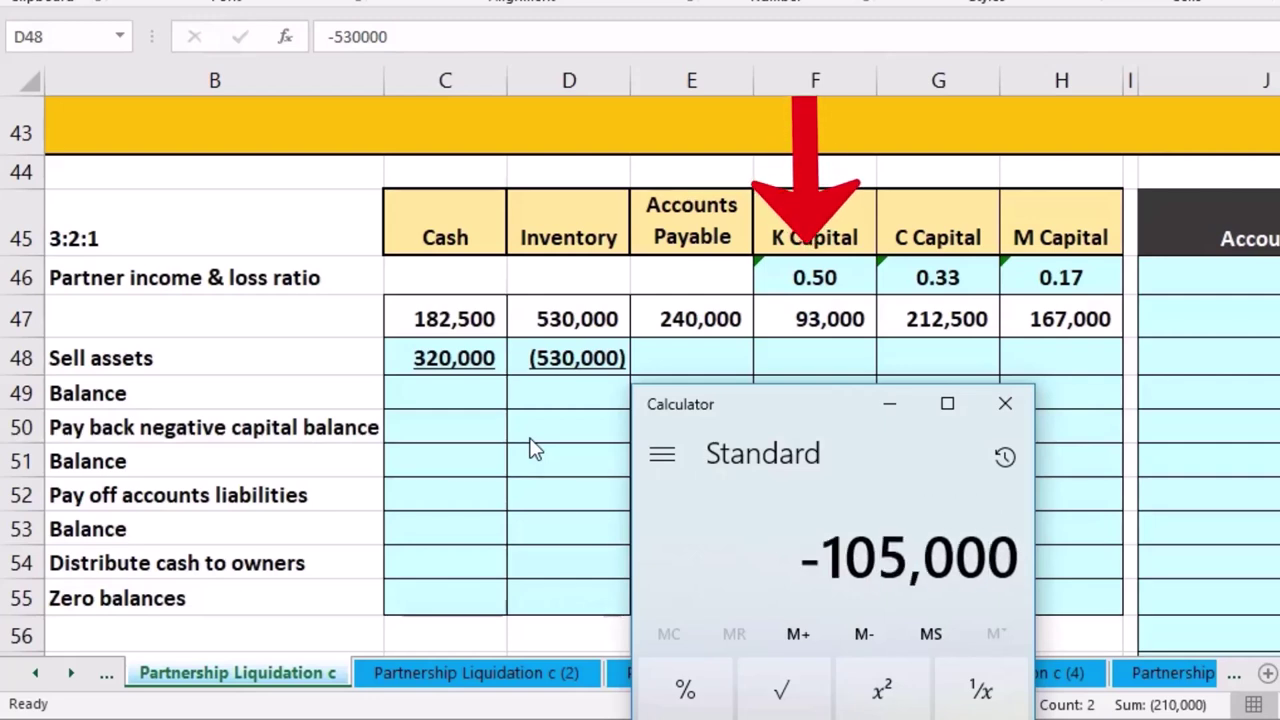
Clear the calculator and multiply 210000 by C Capital's rounded ratio of 0.33
click(815, 608)
key(Escape)
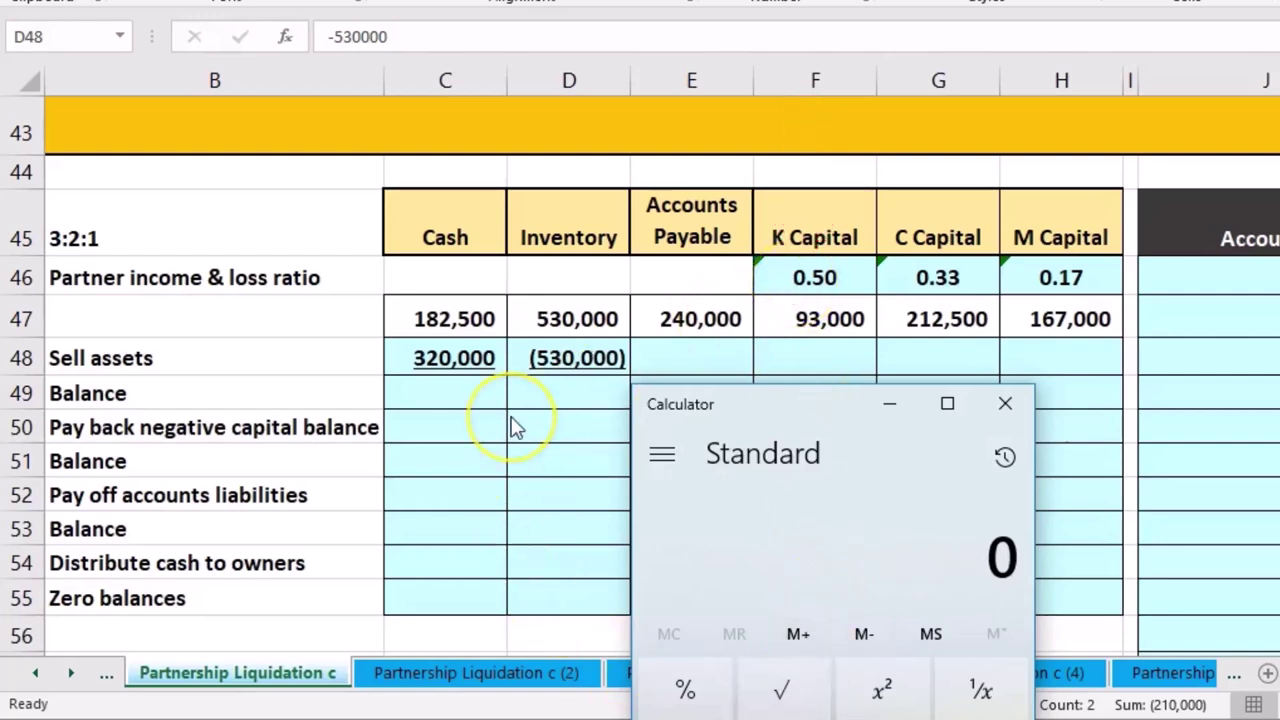
text(0)
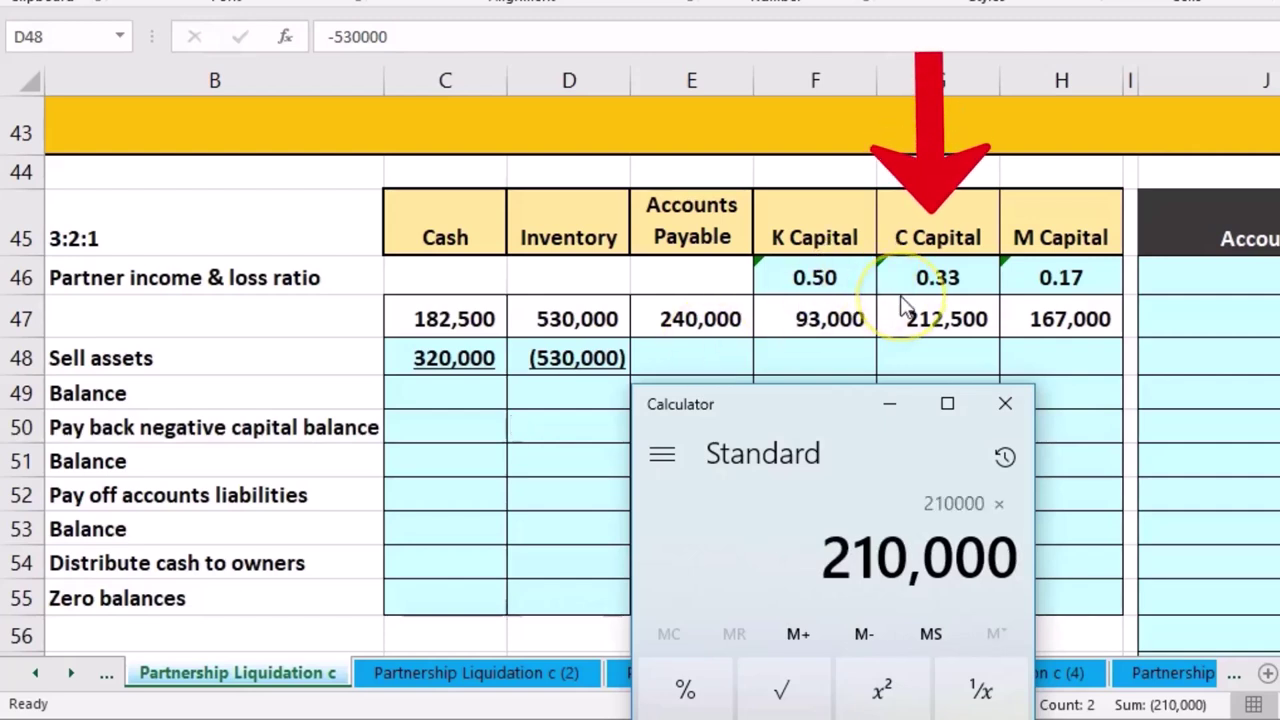
text(0.33)
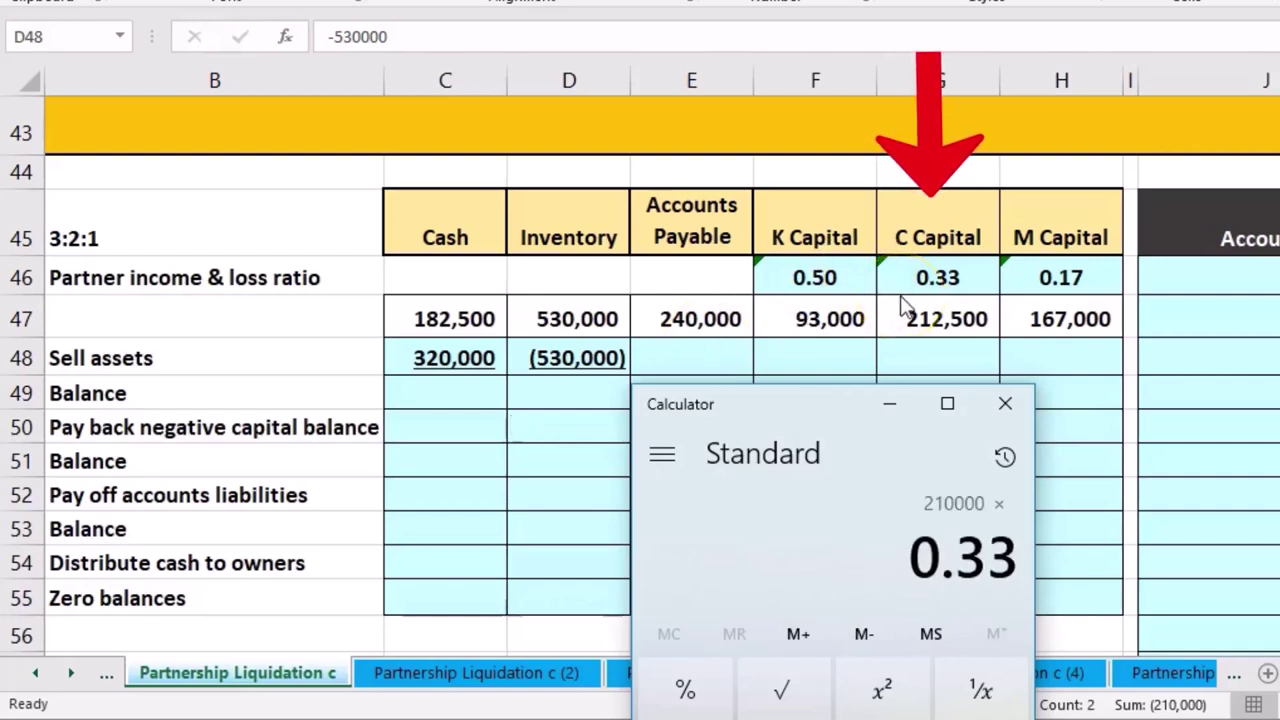
key(Return)
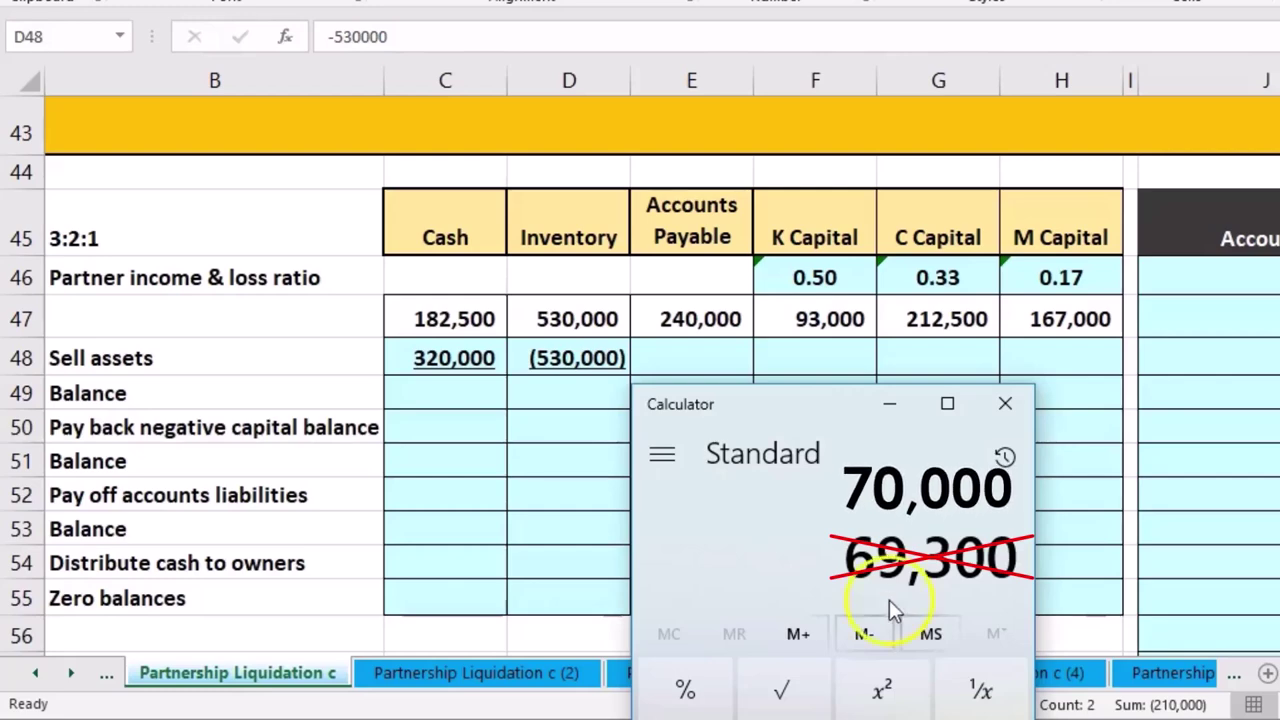
Recalculate C Capital's share of the loss as 210000 times 0.333333333
key(Escape)
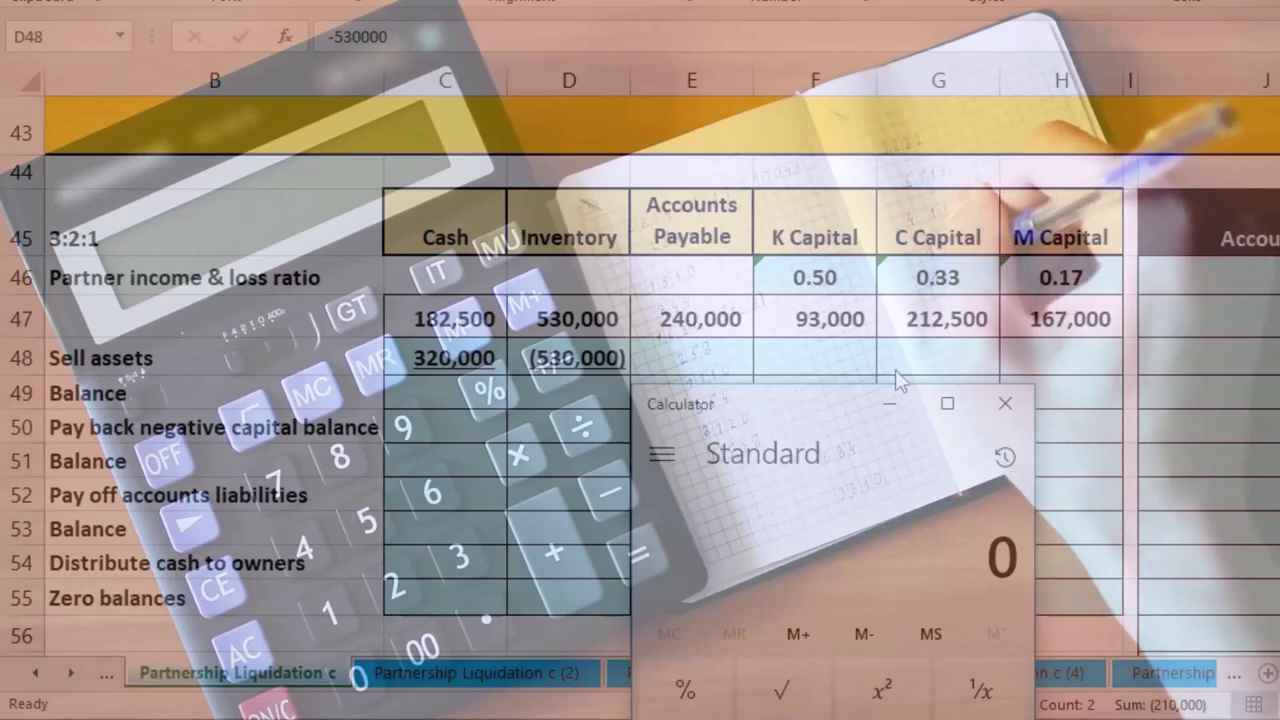
text(2100000)
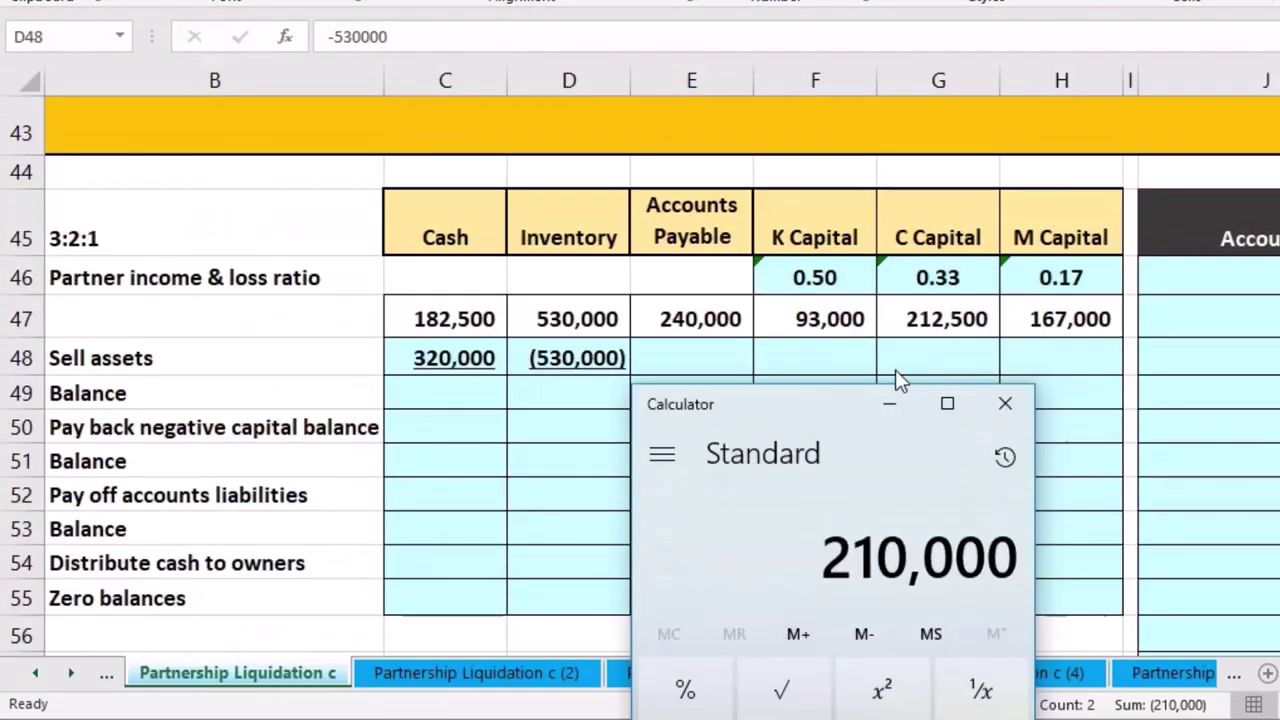
text(*0.333333333)
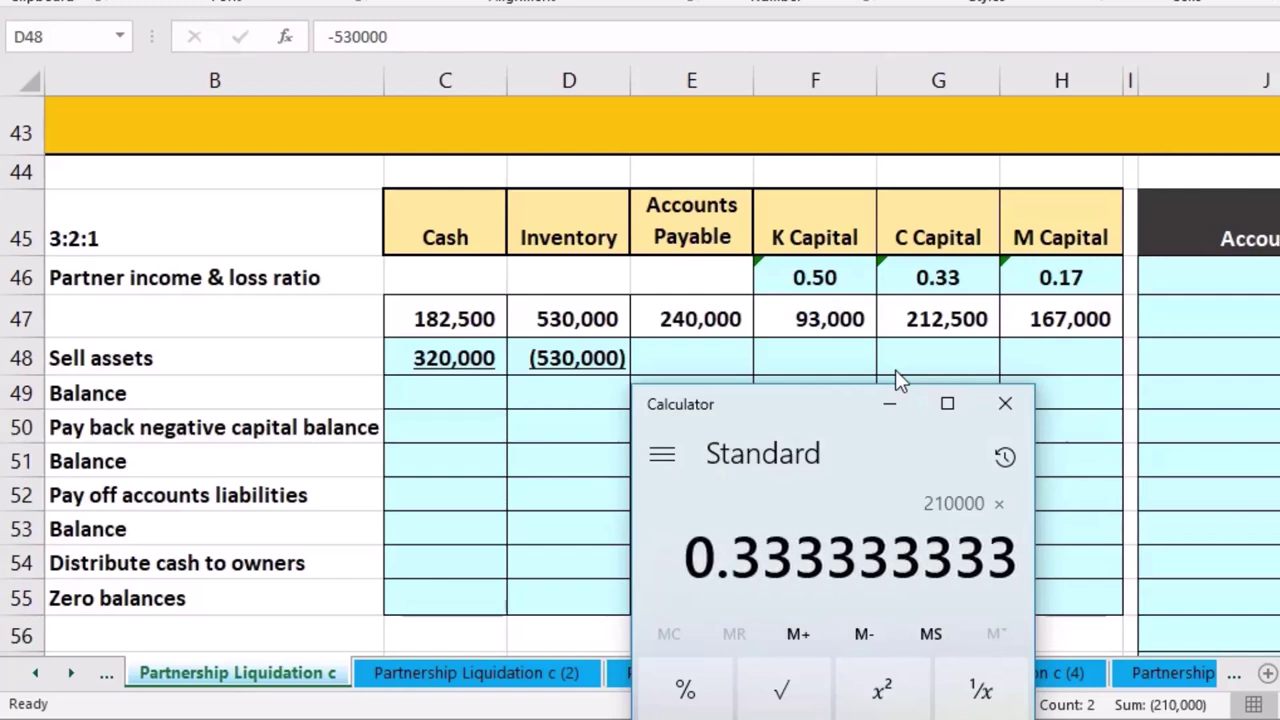
key(Return)
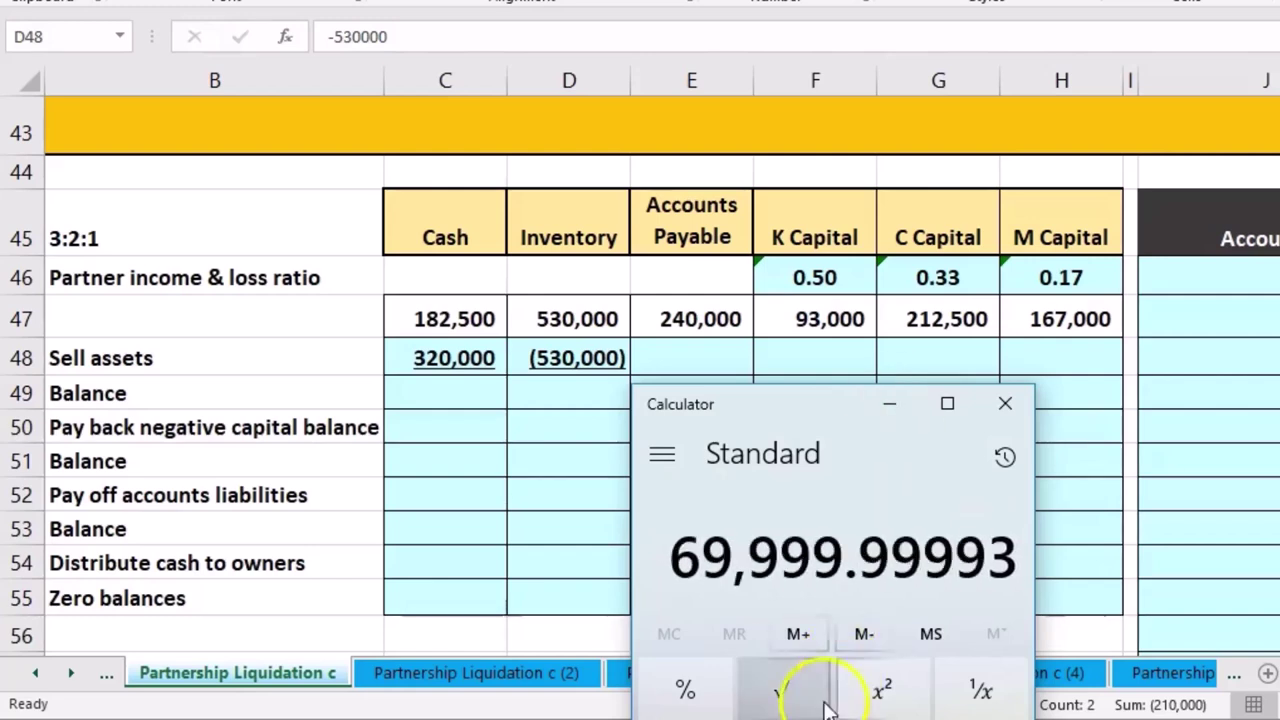
Divide 210000 by 3 for C Capital's exact share of the loss and close the calculator
key(Escape)
text(2100000)
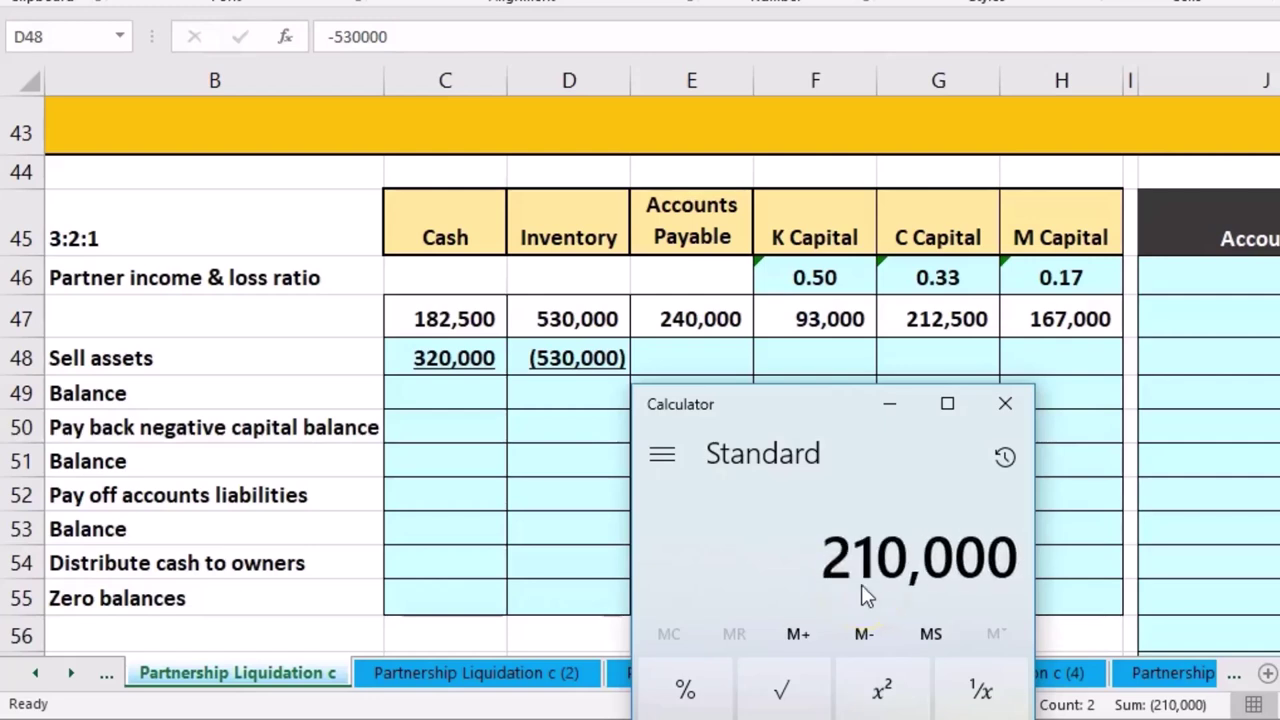
text(/3)
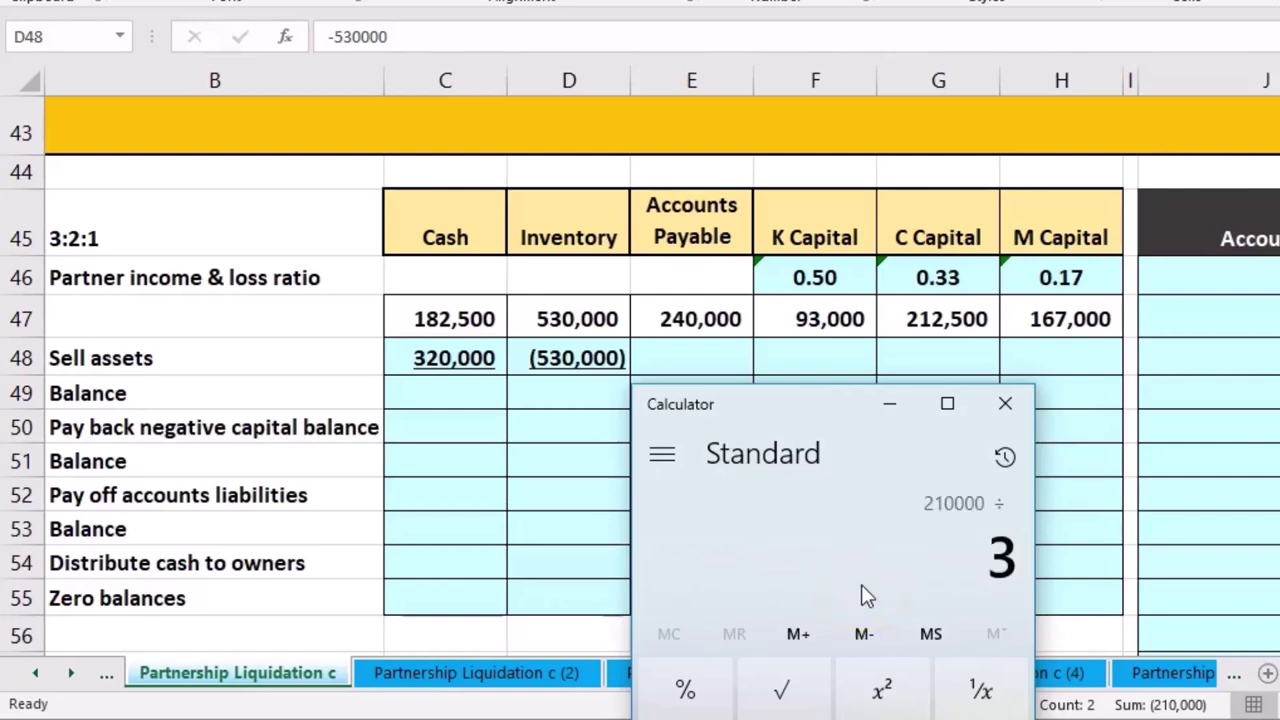
key(Return)
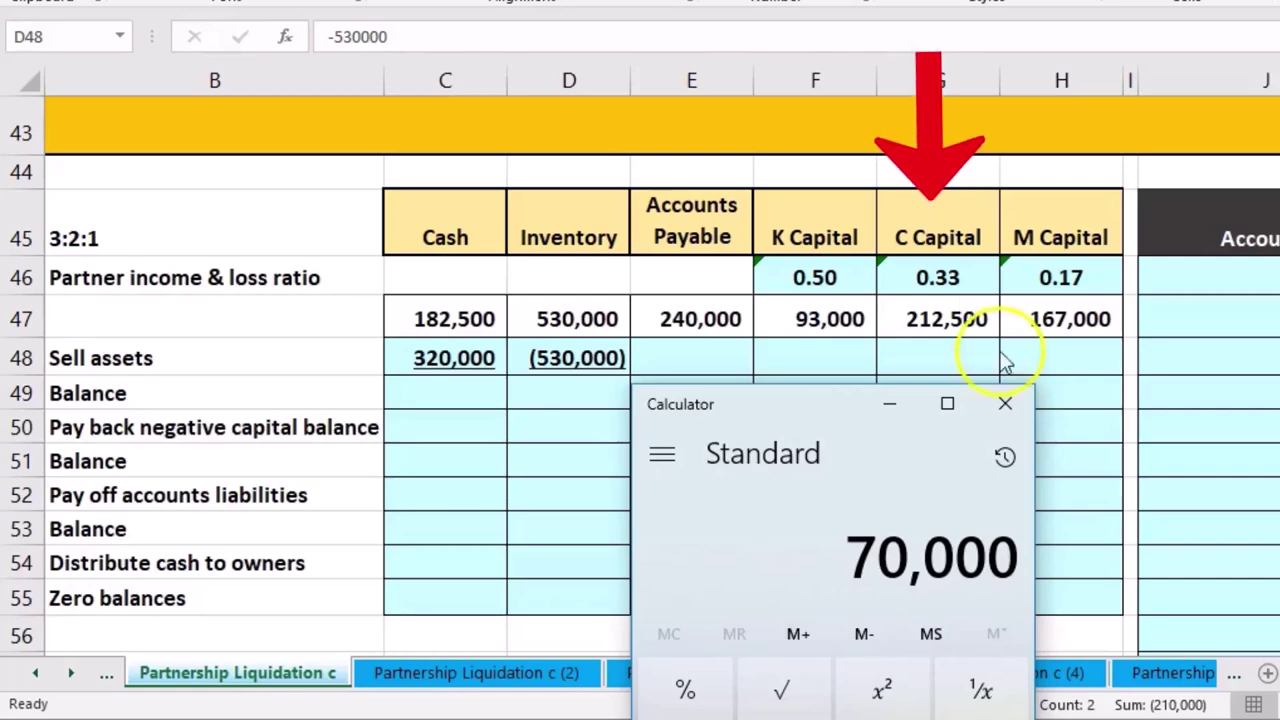
click(1005, 403)
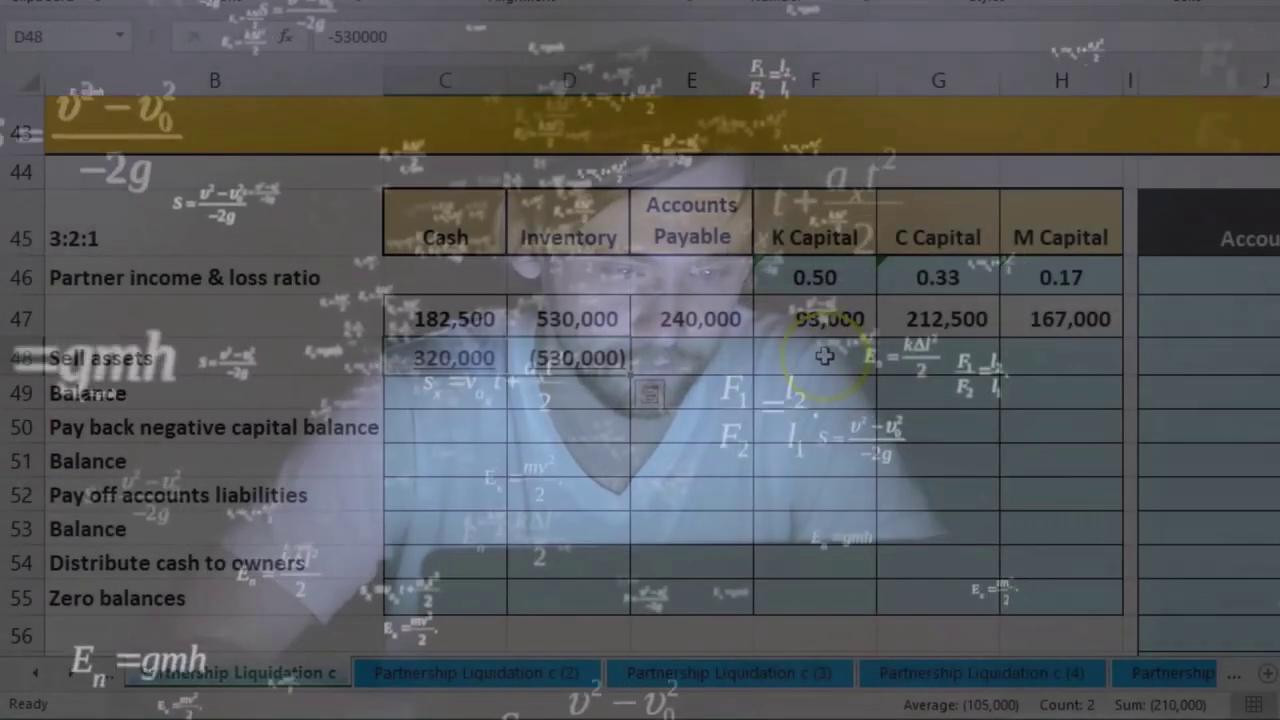
Enter =SUM(C48:D48)*F46 in F48 to allocate K Capital's share of the loss on the asset sale
click(824, 356)
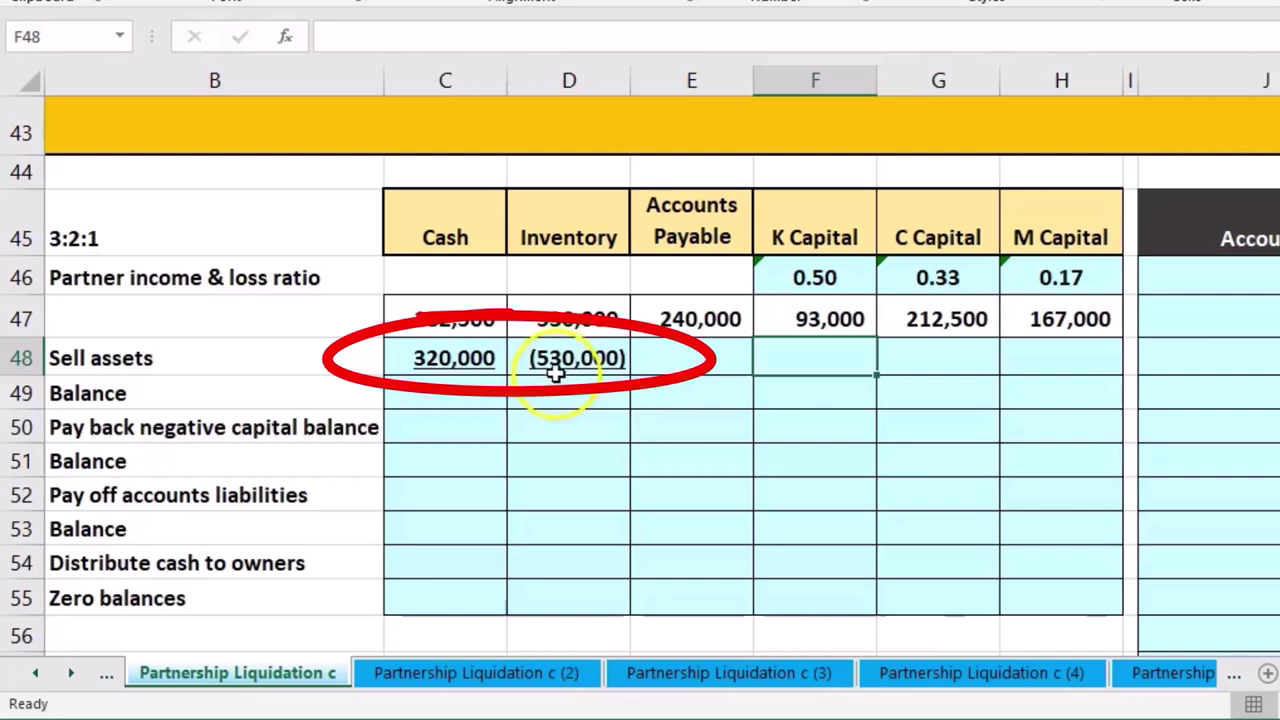
click(553, 365)
click(468, 367)
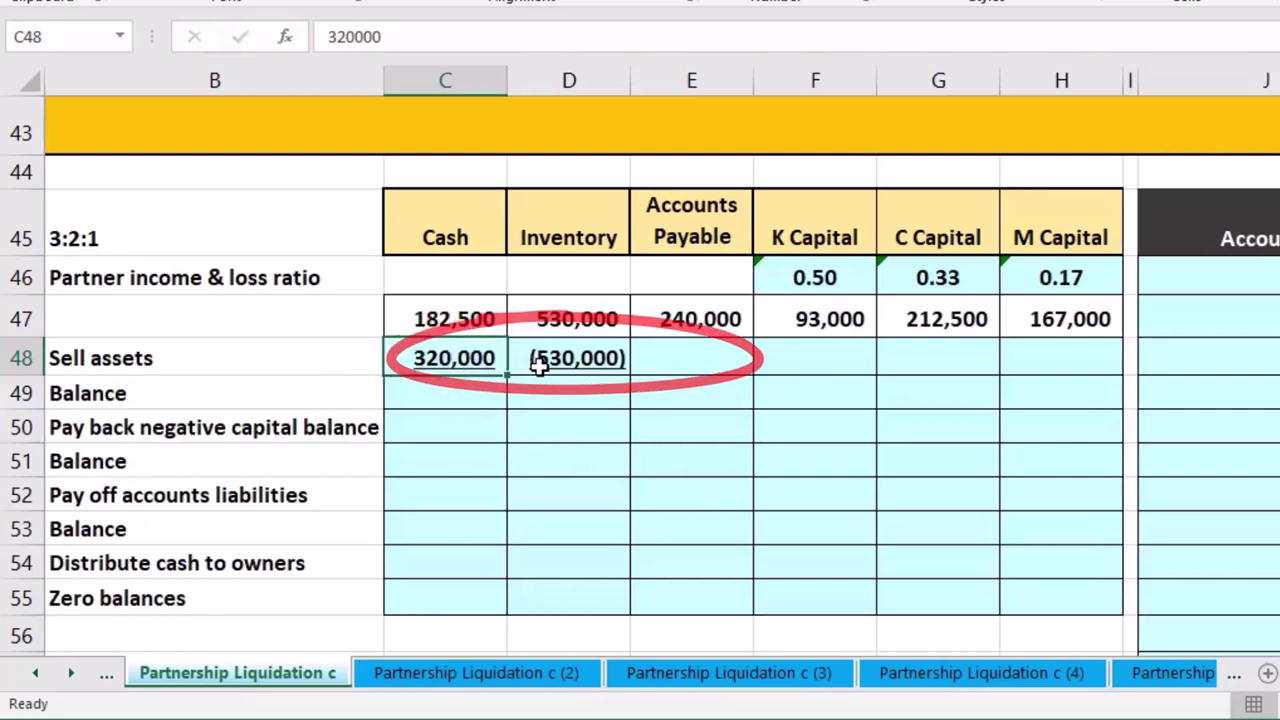
click(841, 358)
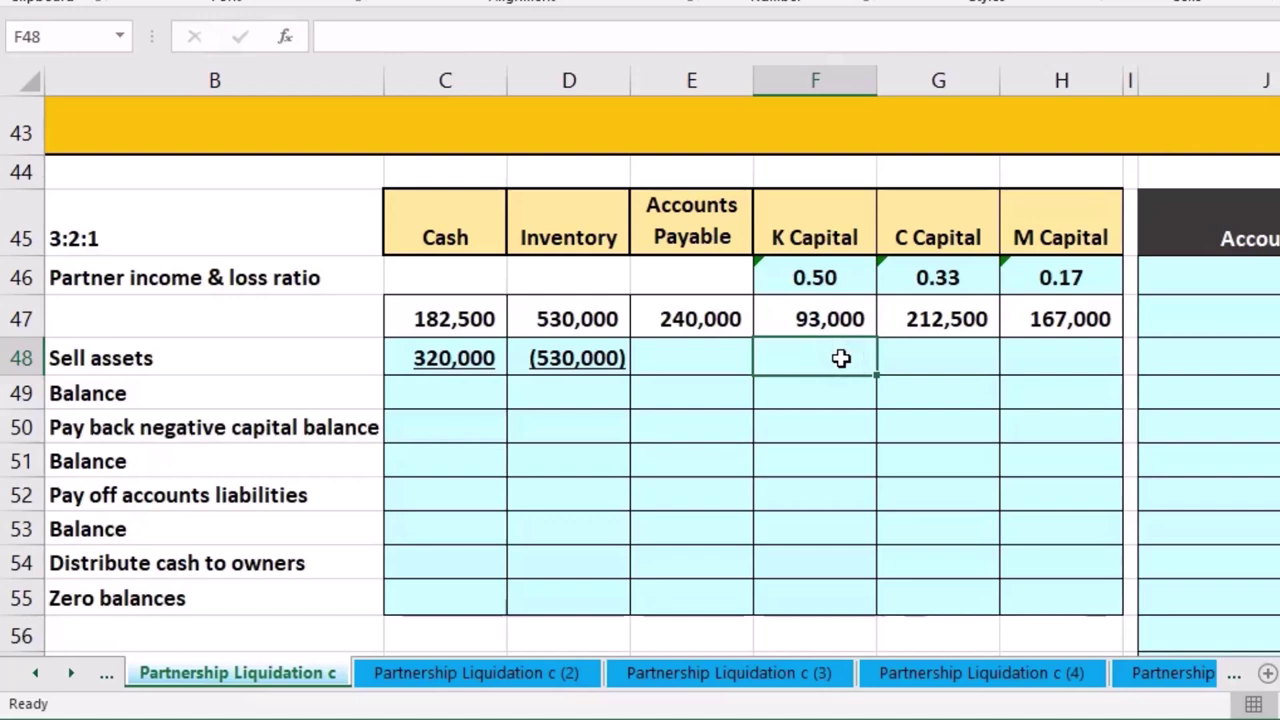
text(=)
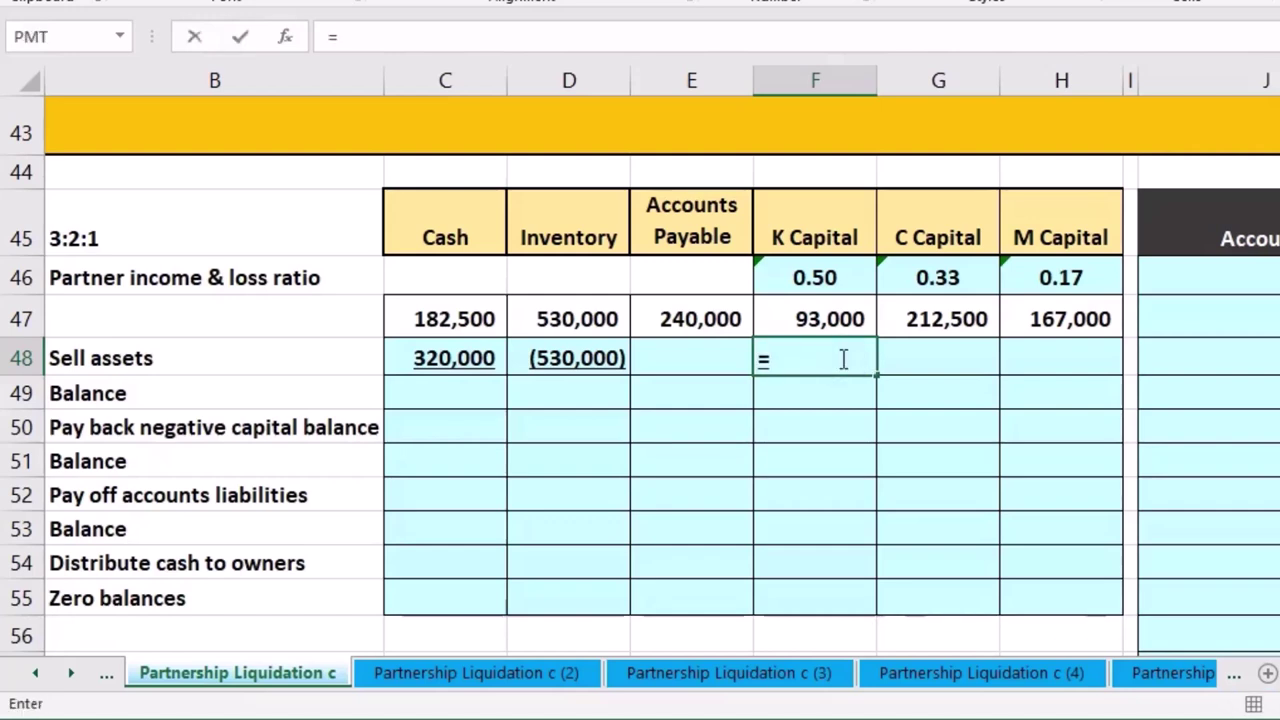
text(sum)
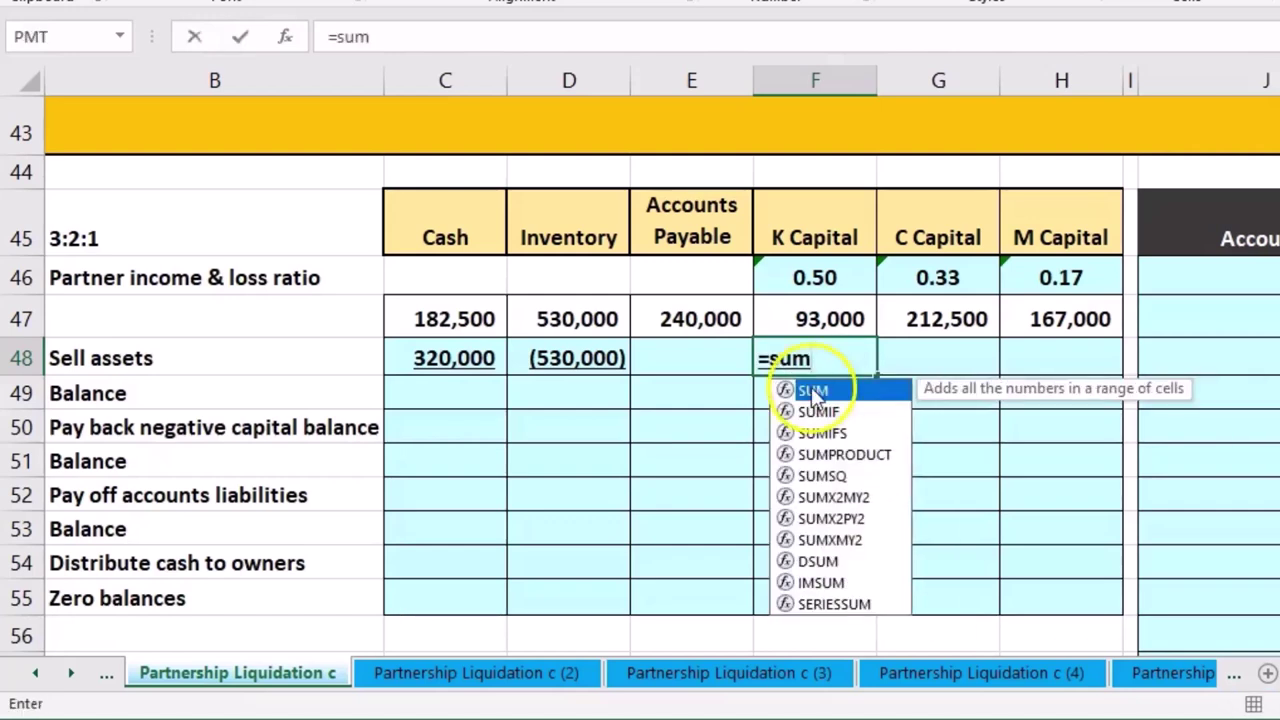
double_click(811, 389)
drag(476, 357, 526, 366)
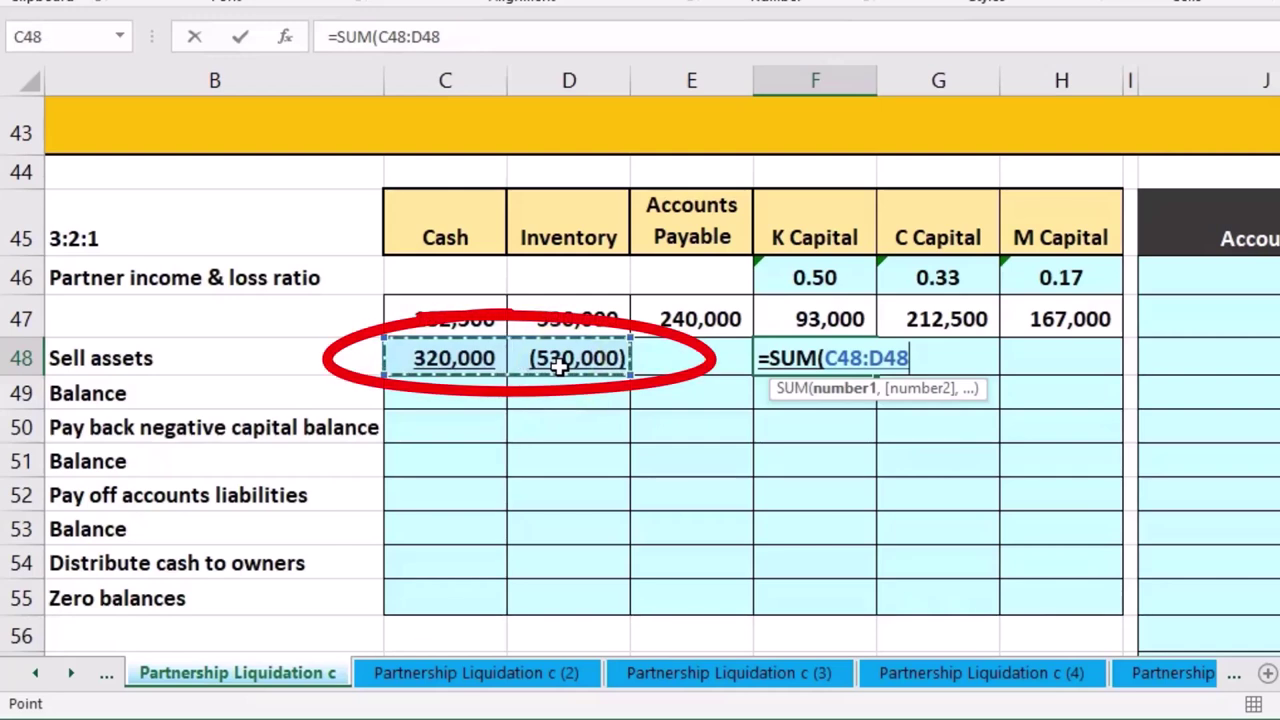
text()*)
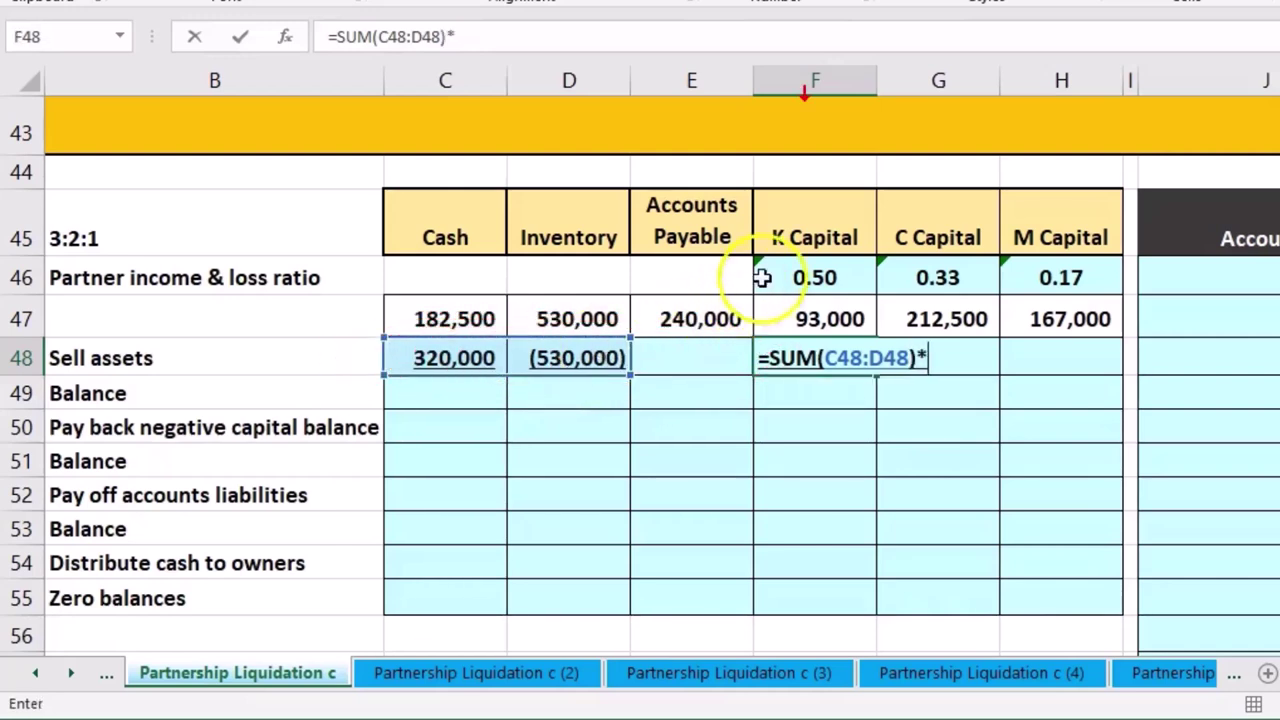
click(794, 277)
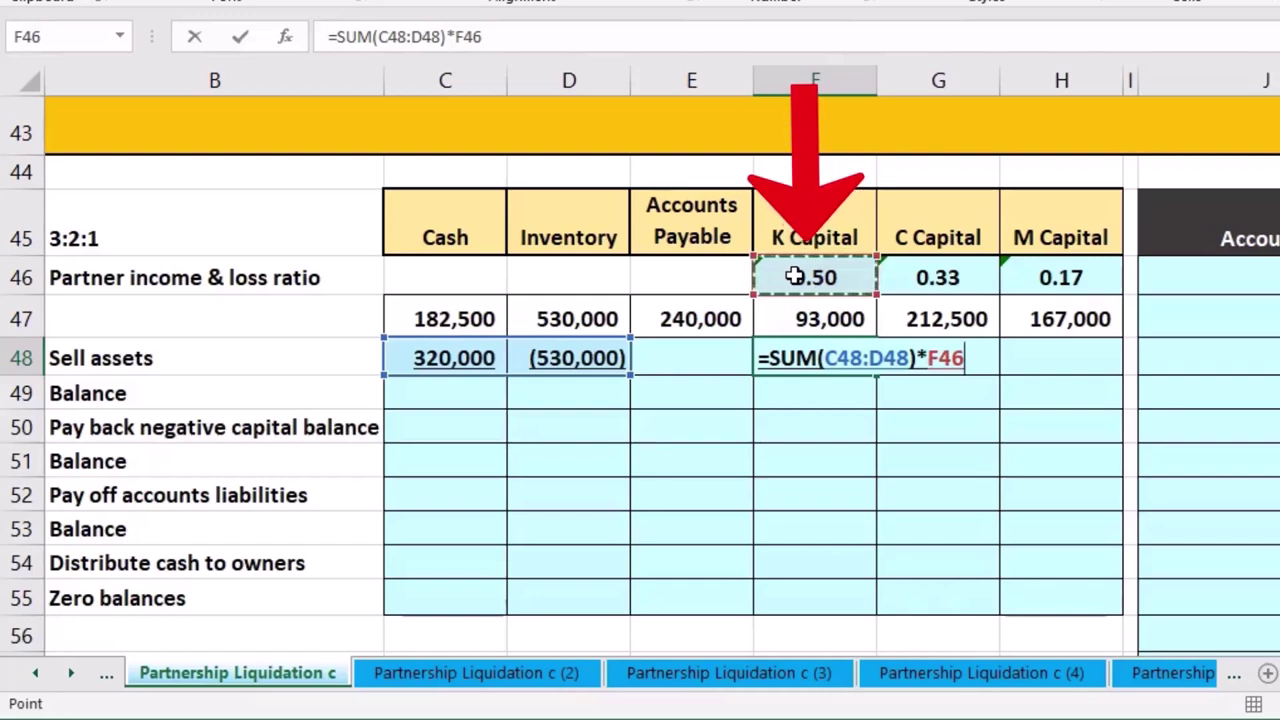
key(Return)
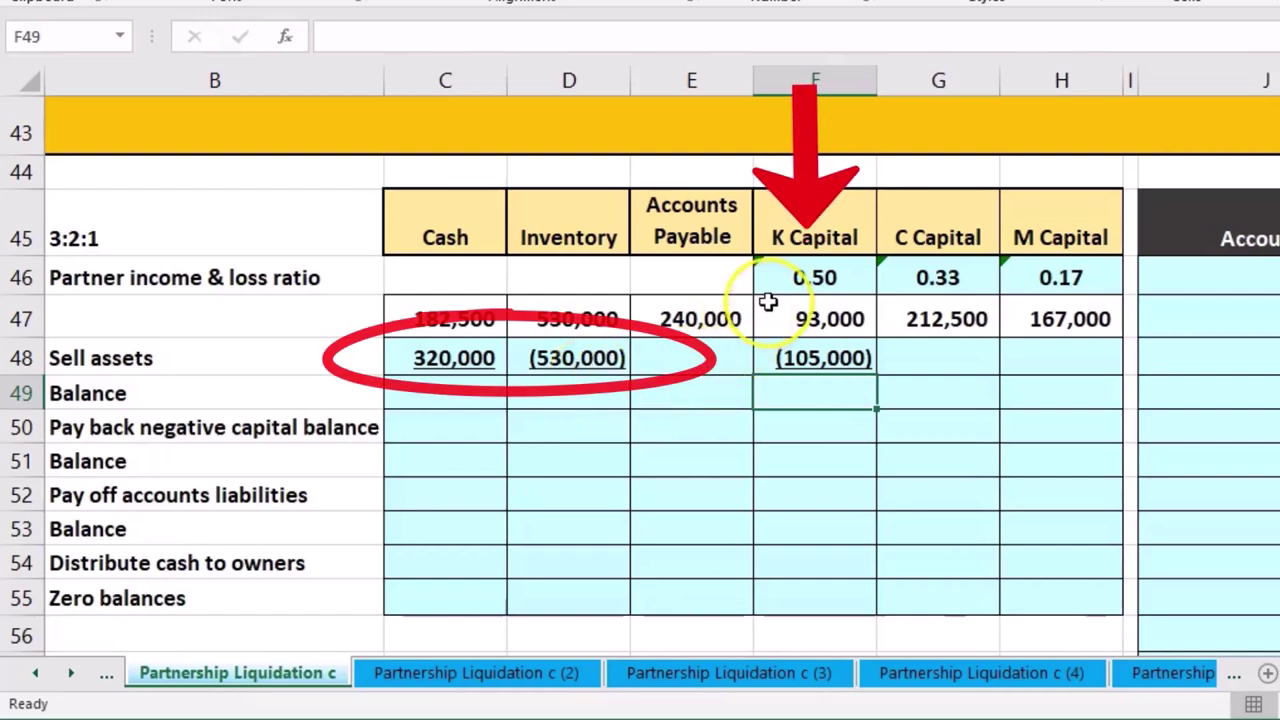
Enter =SUM(C48:D48)*G46 in G48 to allocate C Capital's share of the loss on the asset sale
click(917, 355)
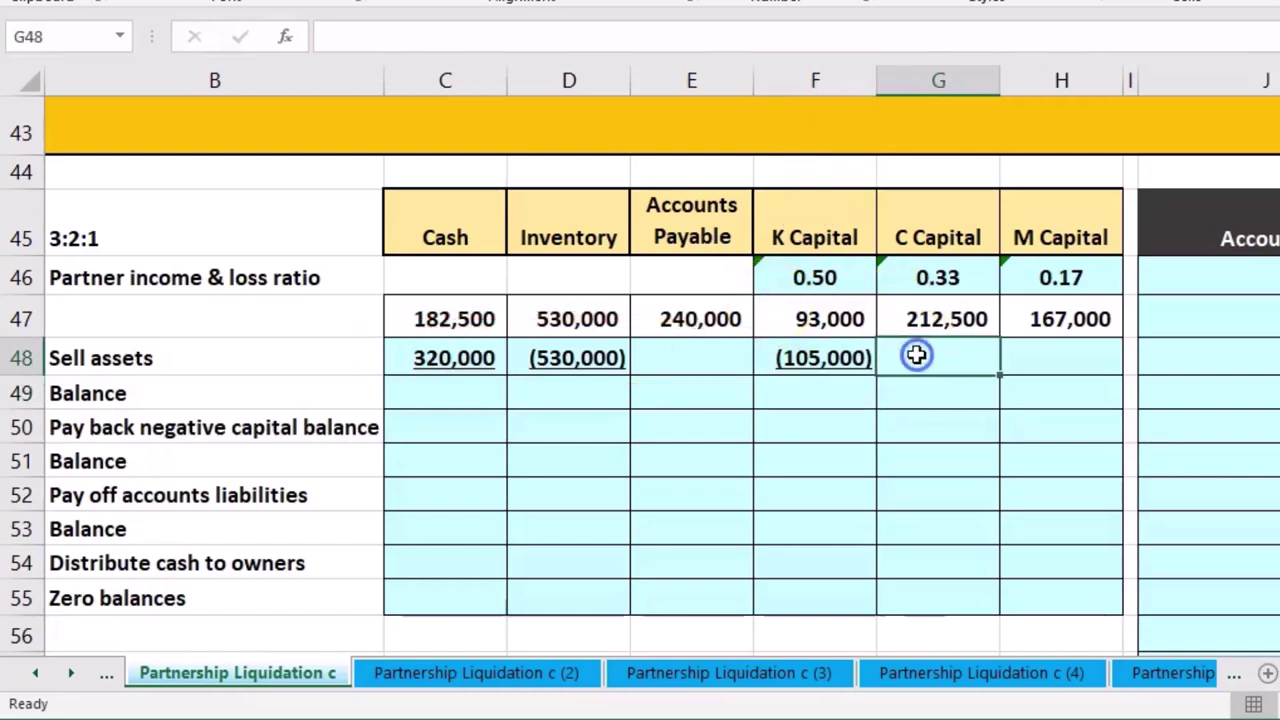
text(=)
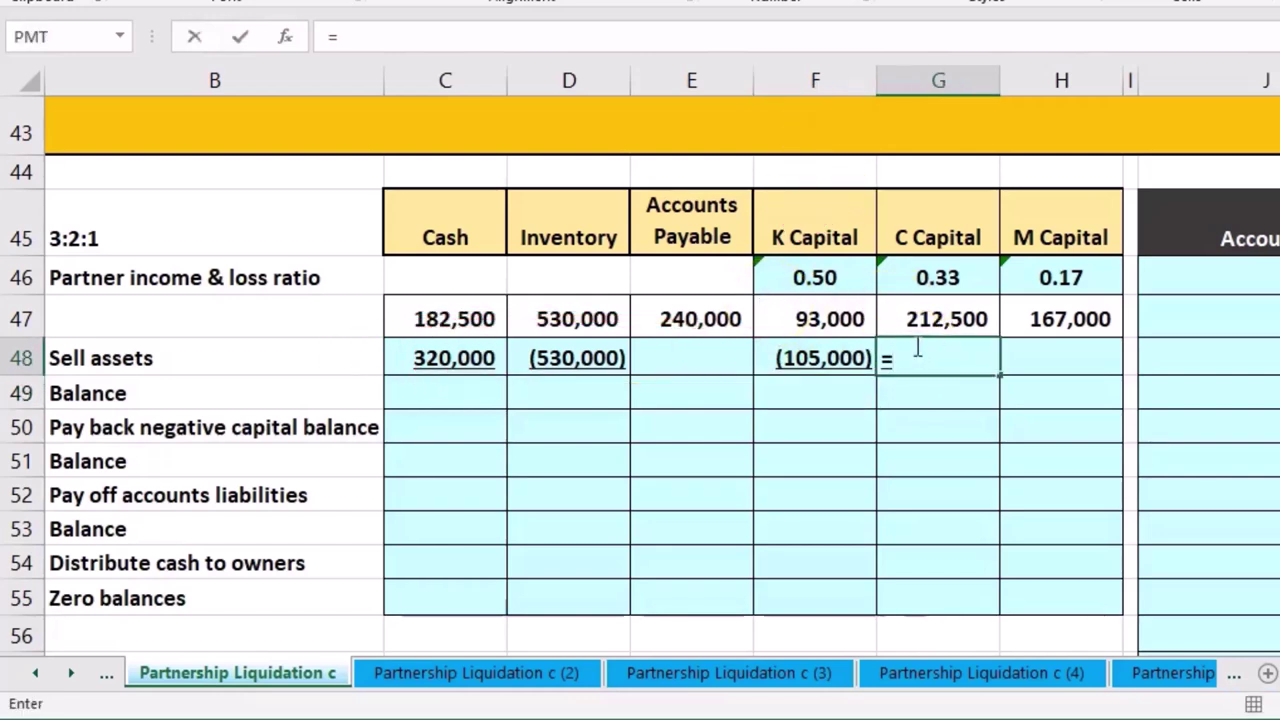
text(sum)
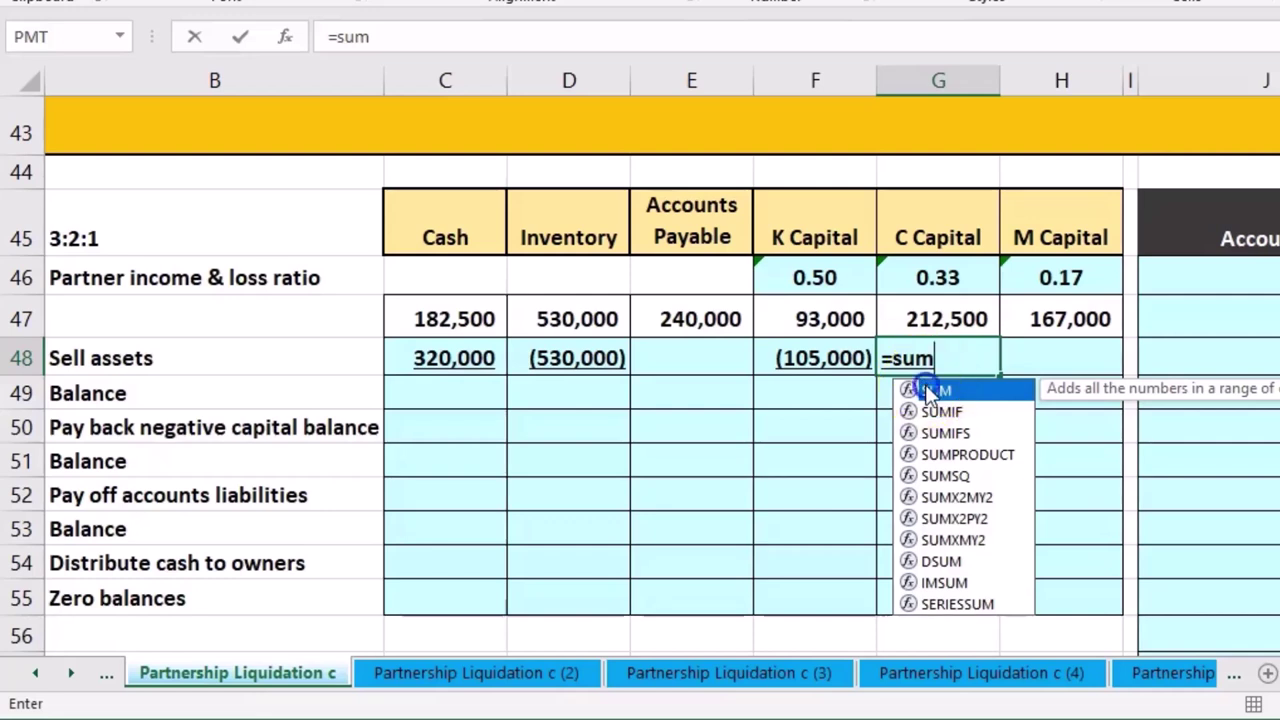
double_click(925, 388)
drag(503, 363, 519, 362)
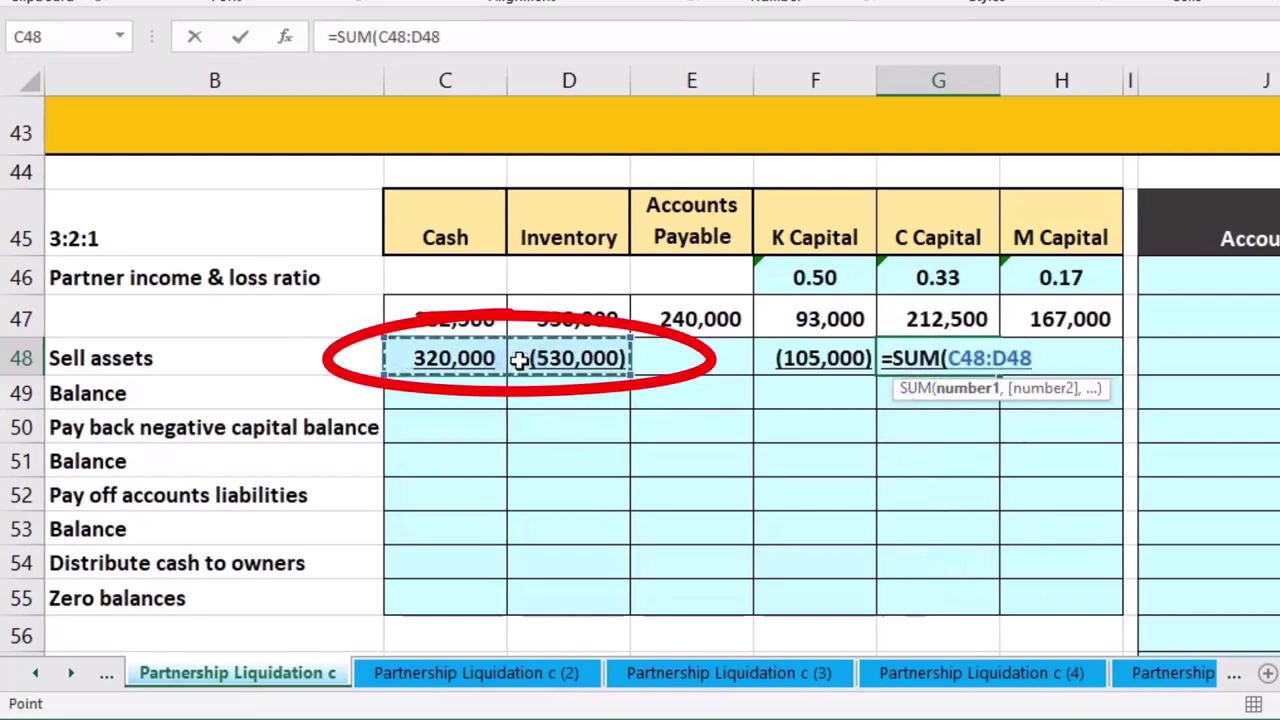
text())
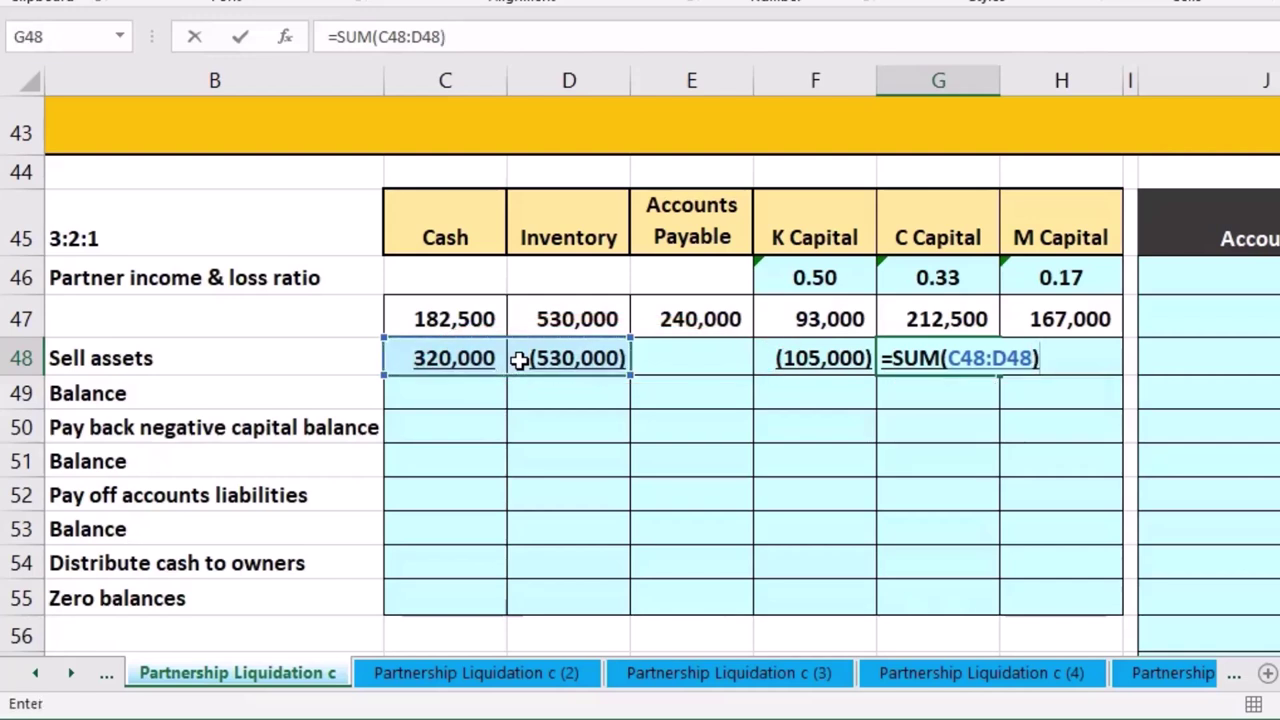
text(*)
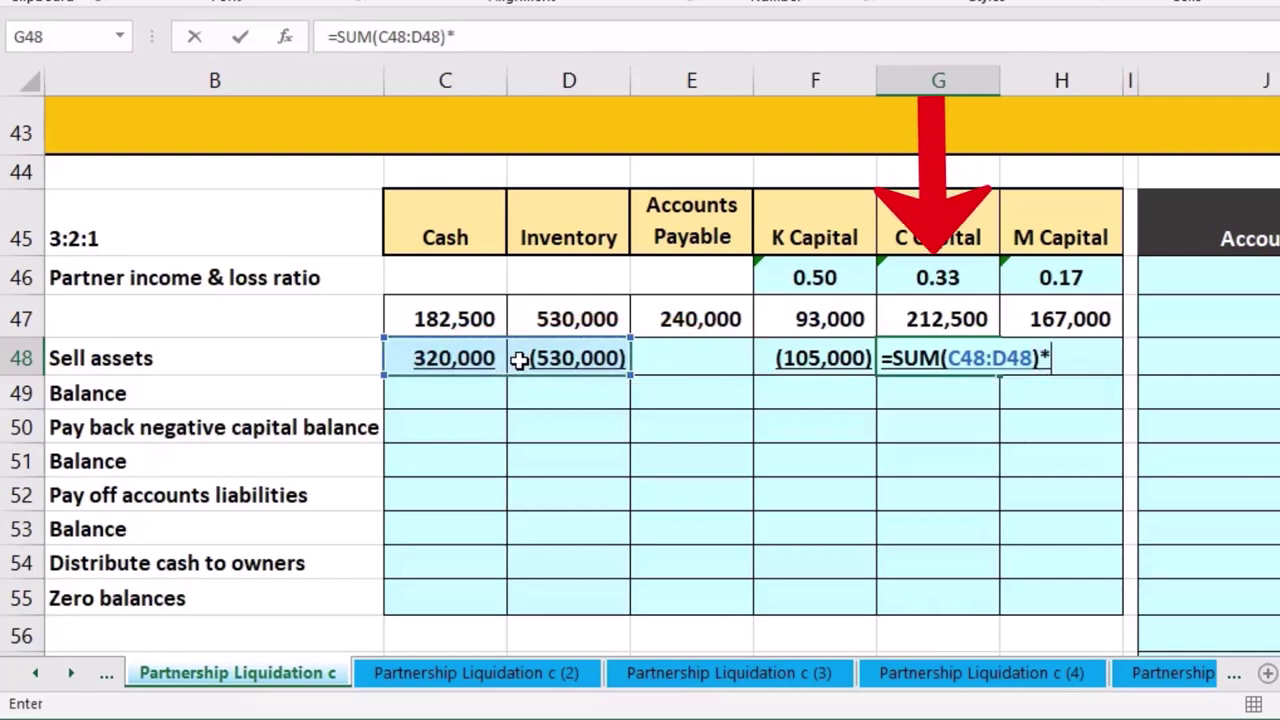
click(914, 280)
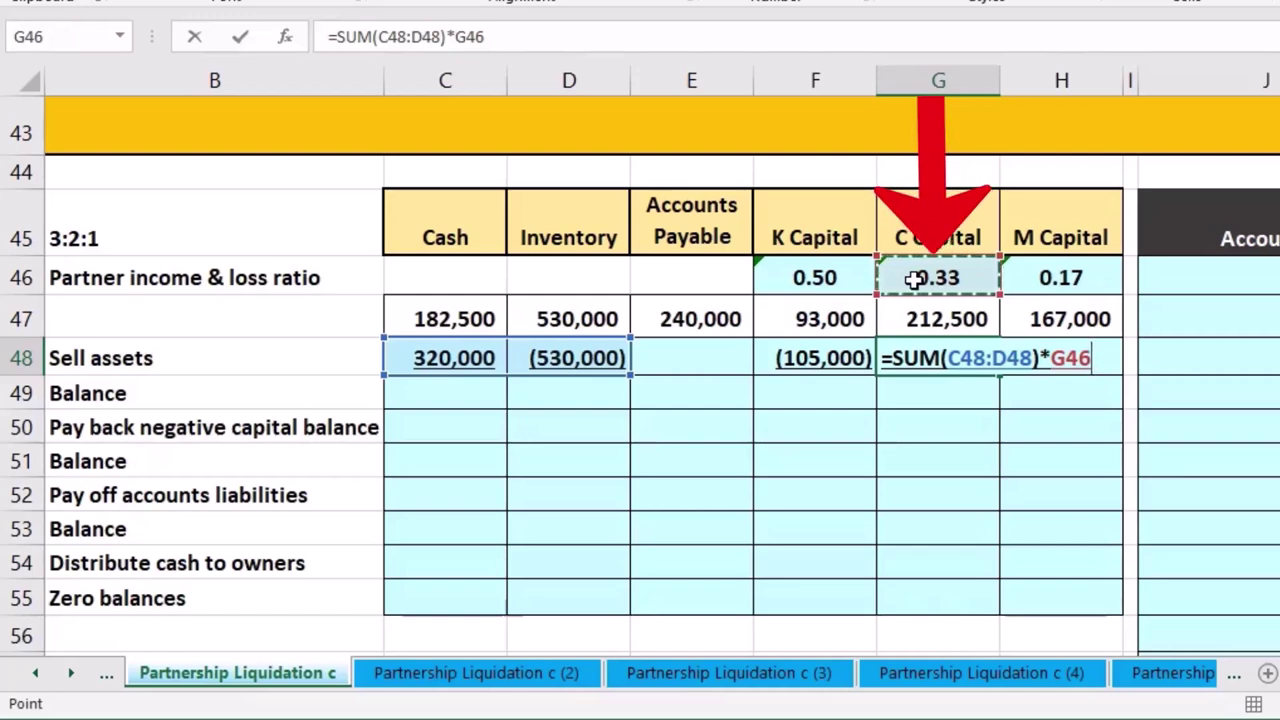
key(Return)
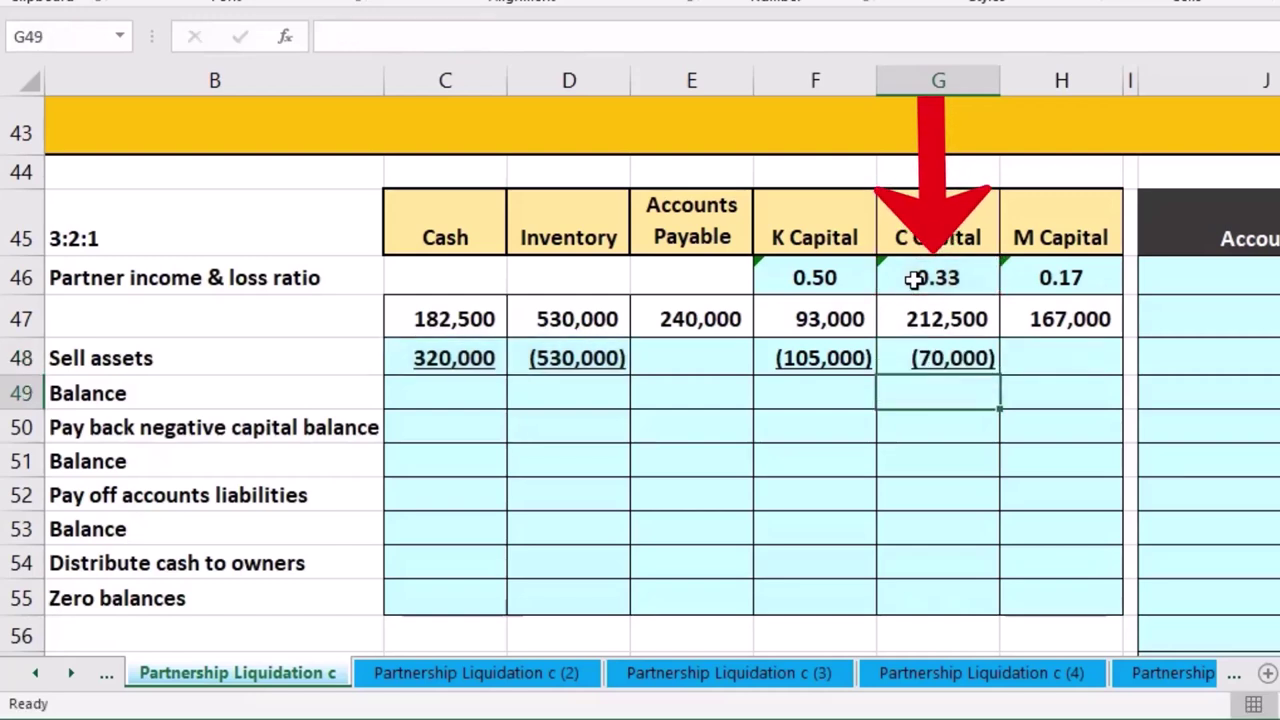
Enter =SUM(C48:D48)*H46 in H48 for M Capital's share of the loss and compare the sum of F48:H48 with that of C48:D48
click(1070, 363)
text(=)
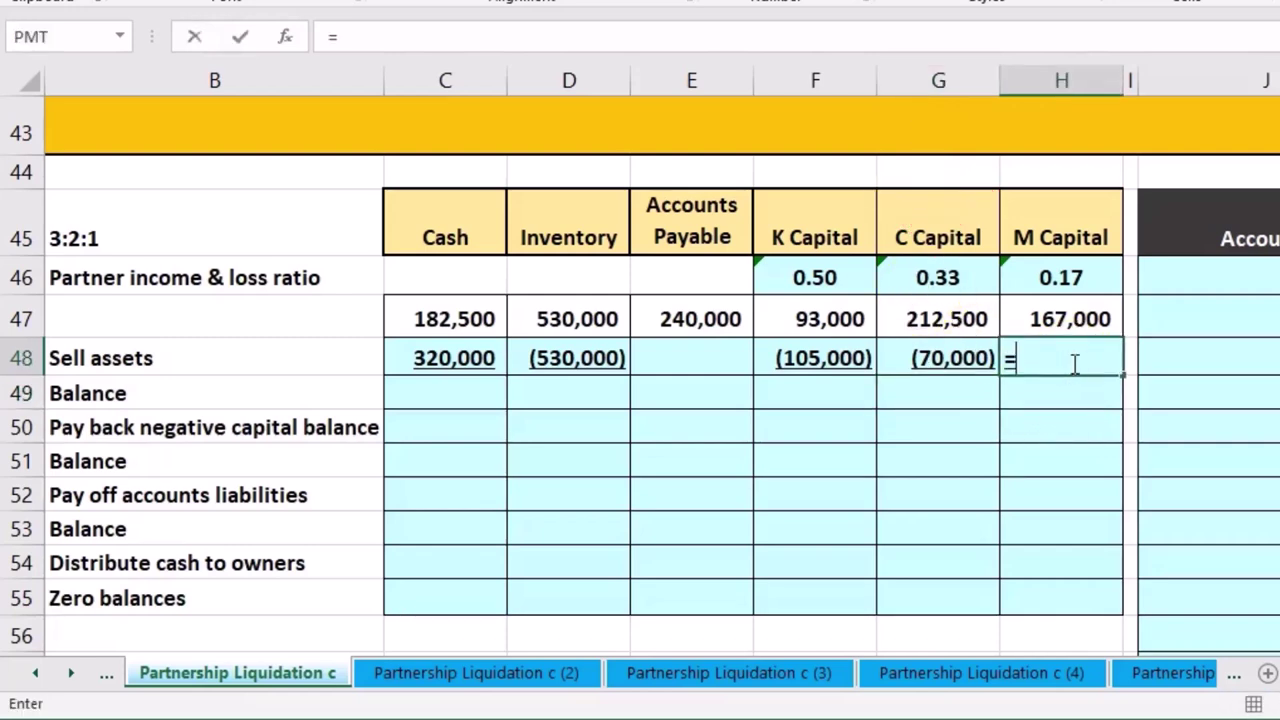
text(sum9)
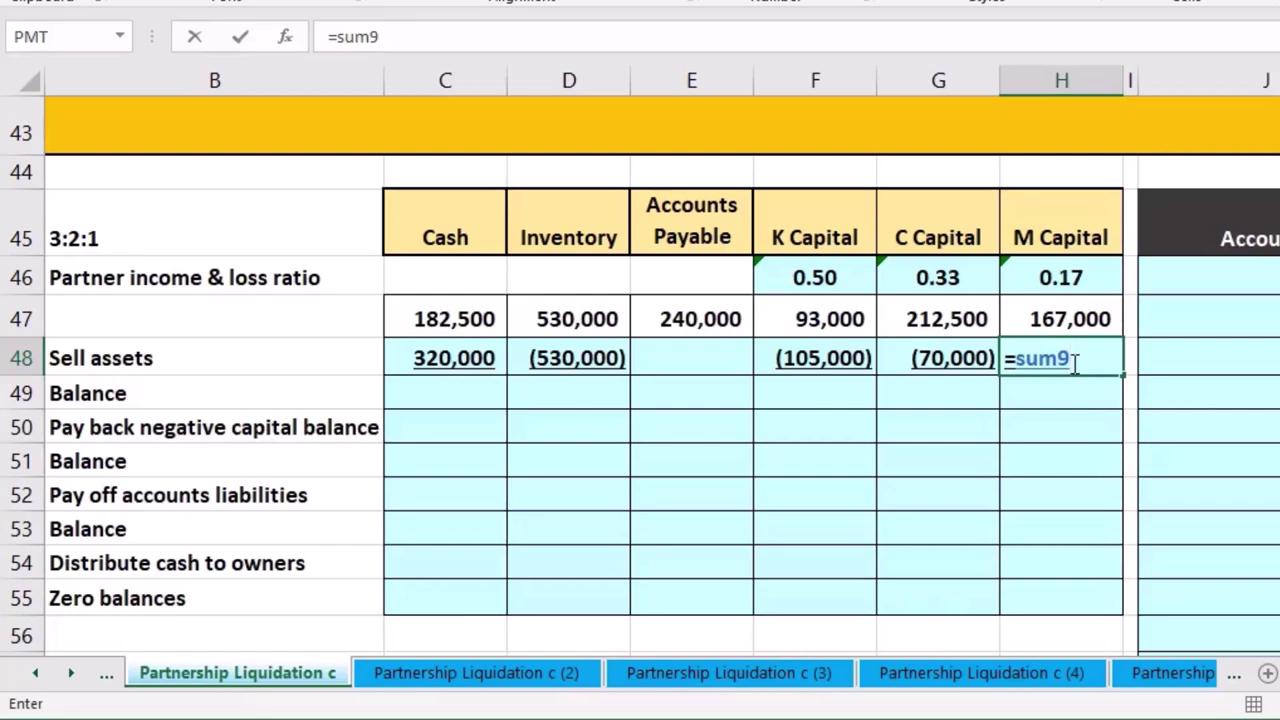
key(BackSpace)
text(()
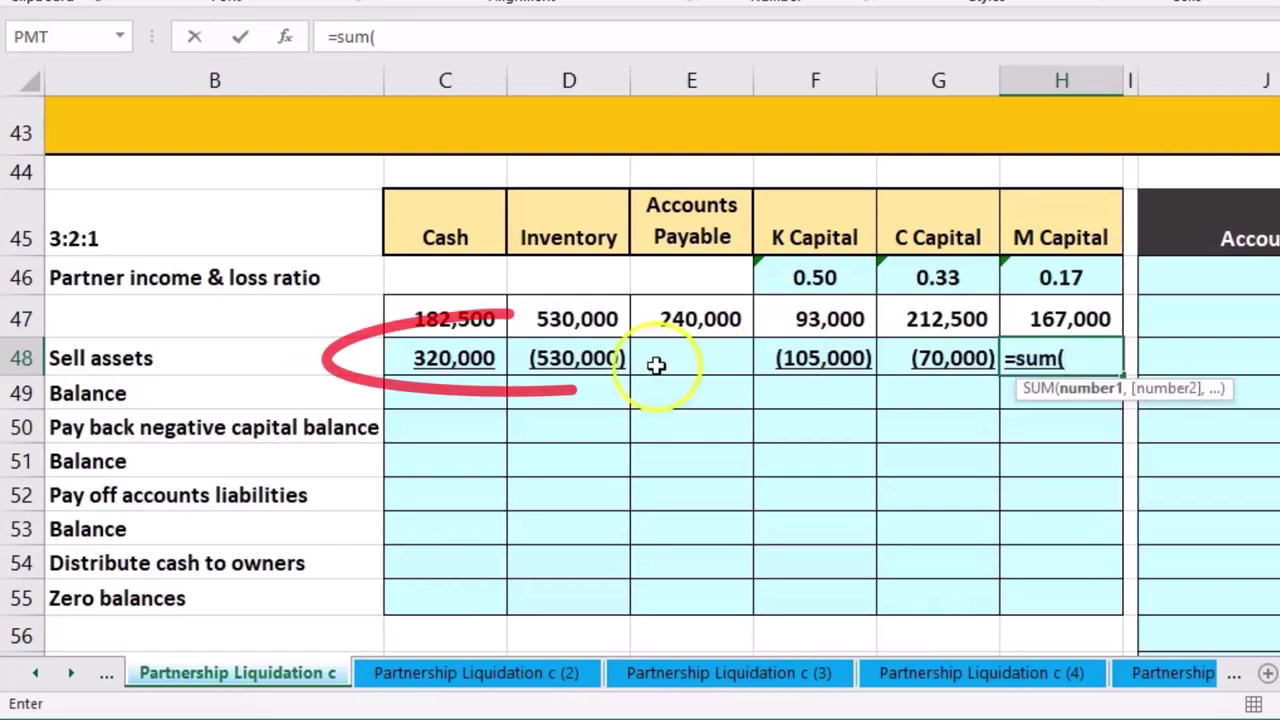
drag(466, 356, 514, 360)
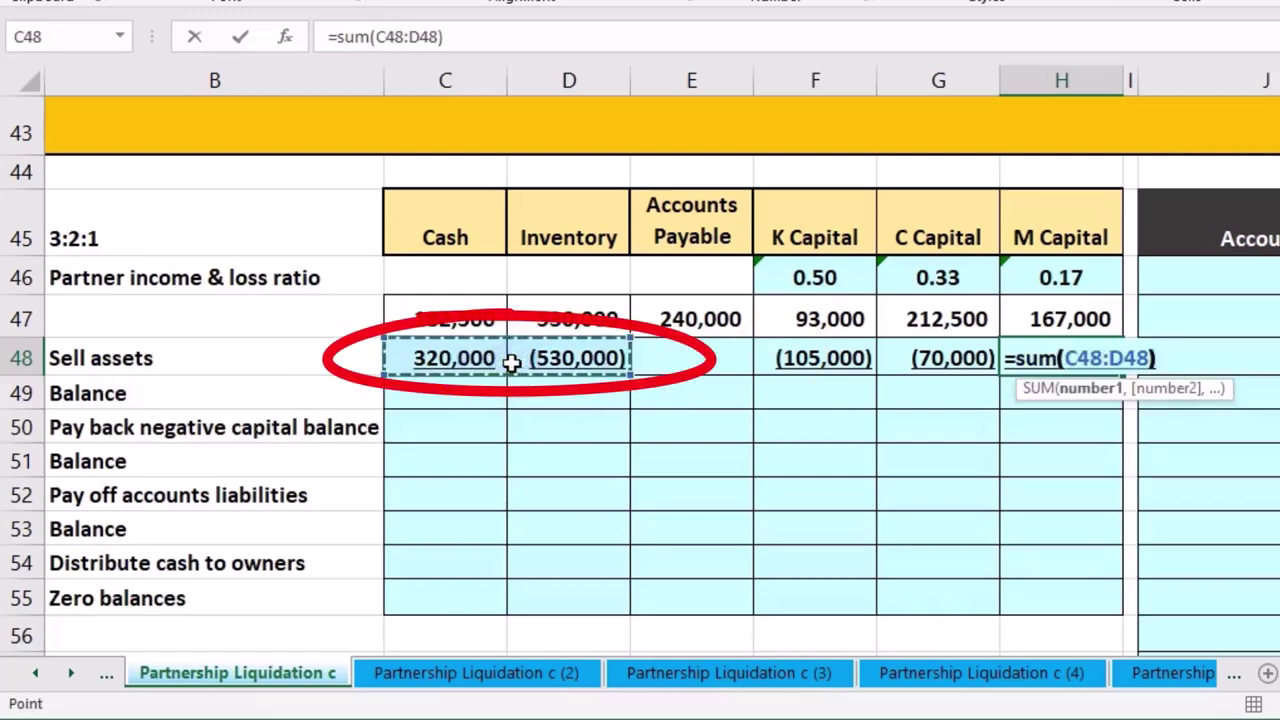
text()*)
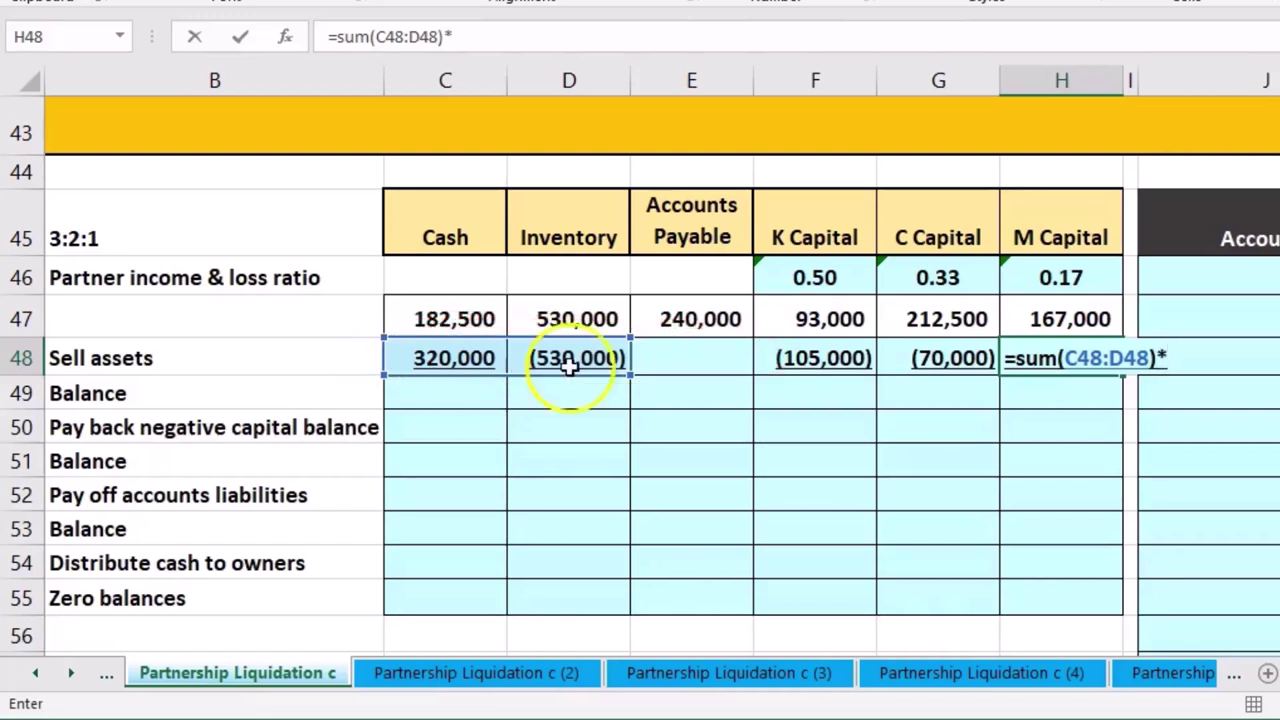
click(1012, 281)
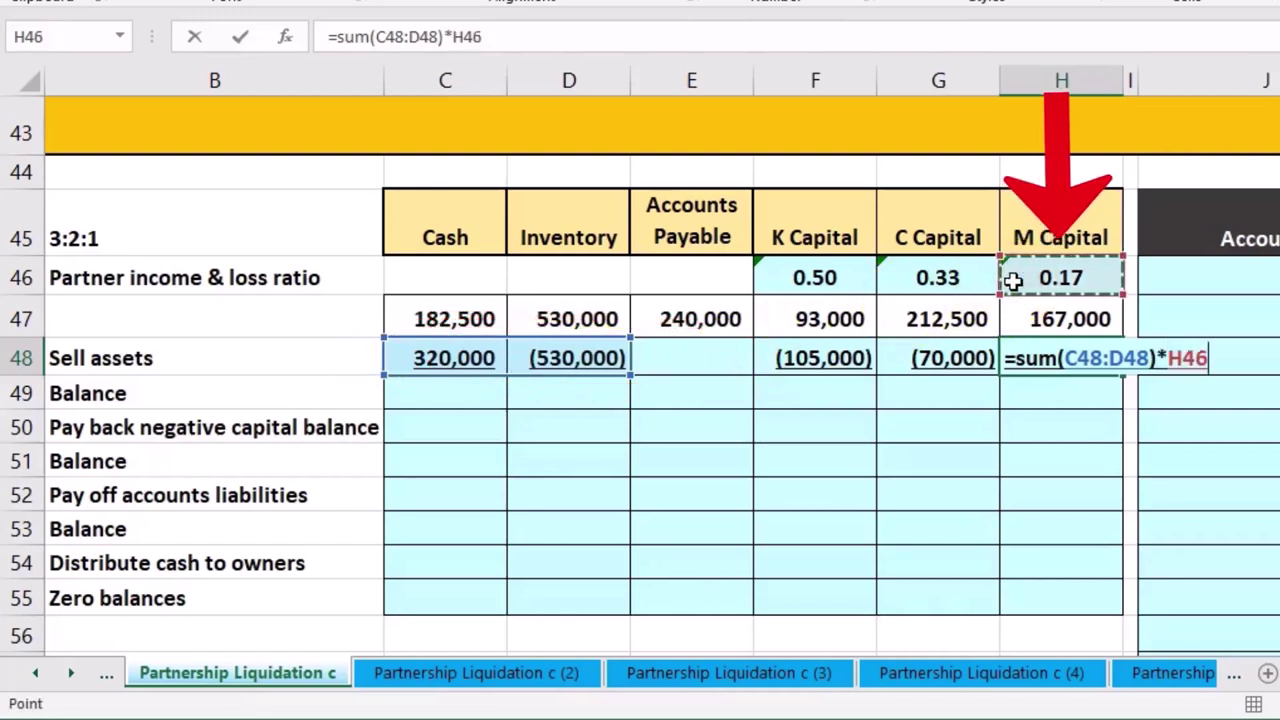
key(Return)
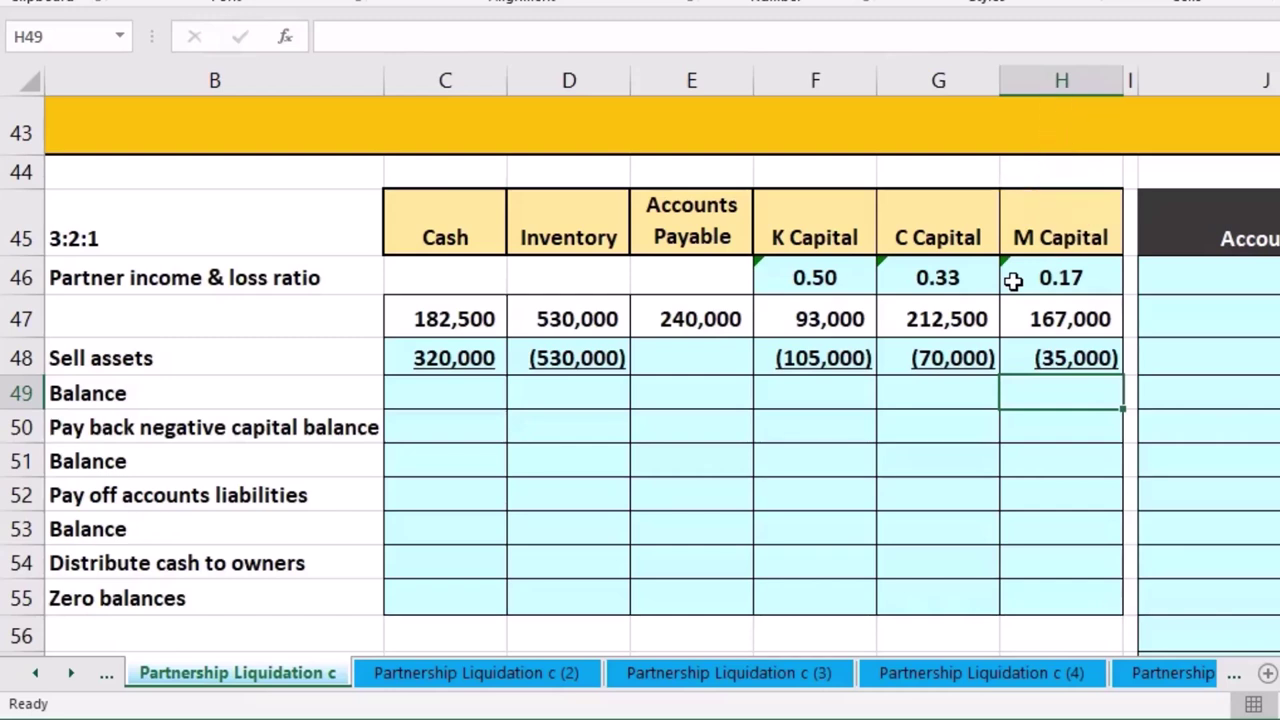
drag(818, 360, 1058, 352)
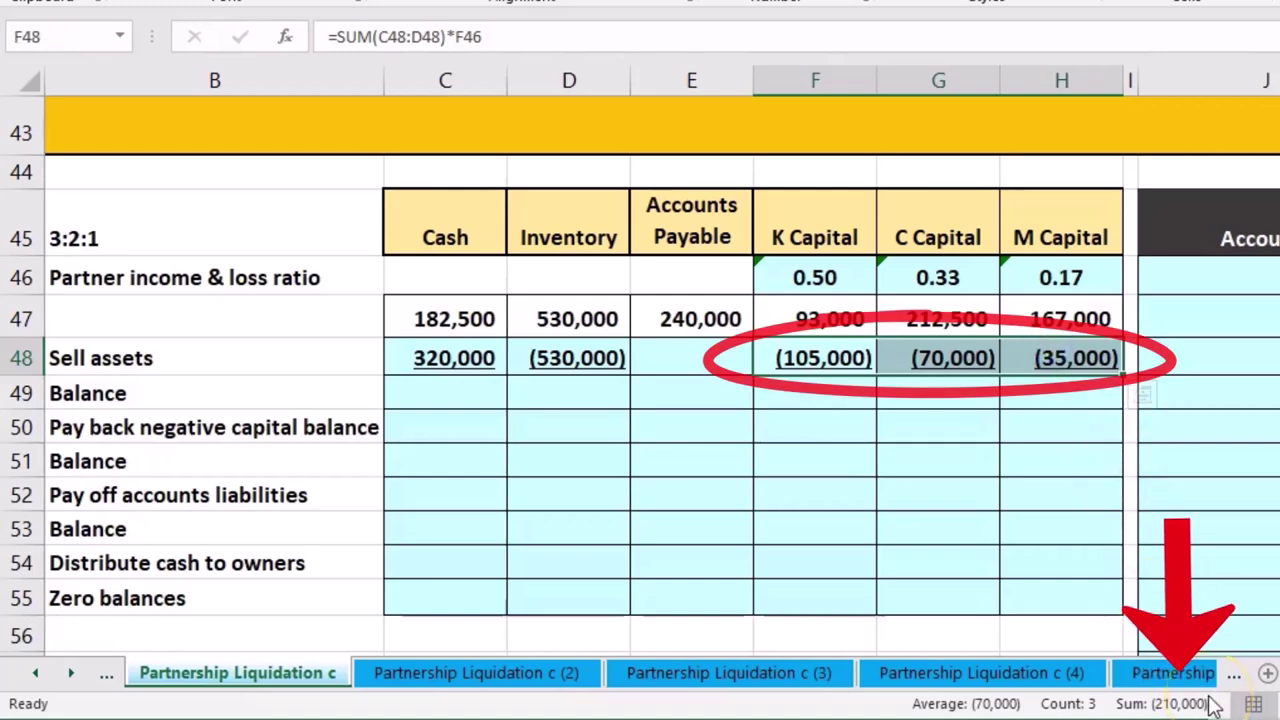
drag(474, 352, 531, 347)
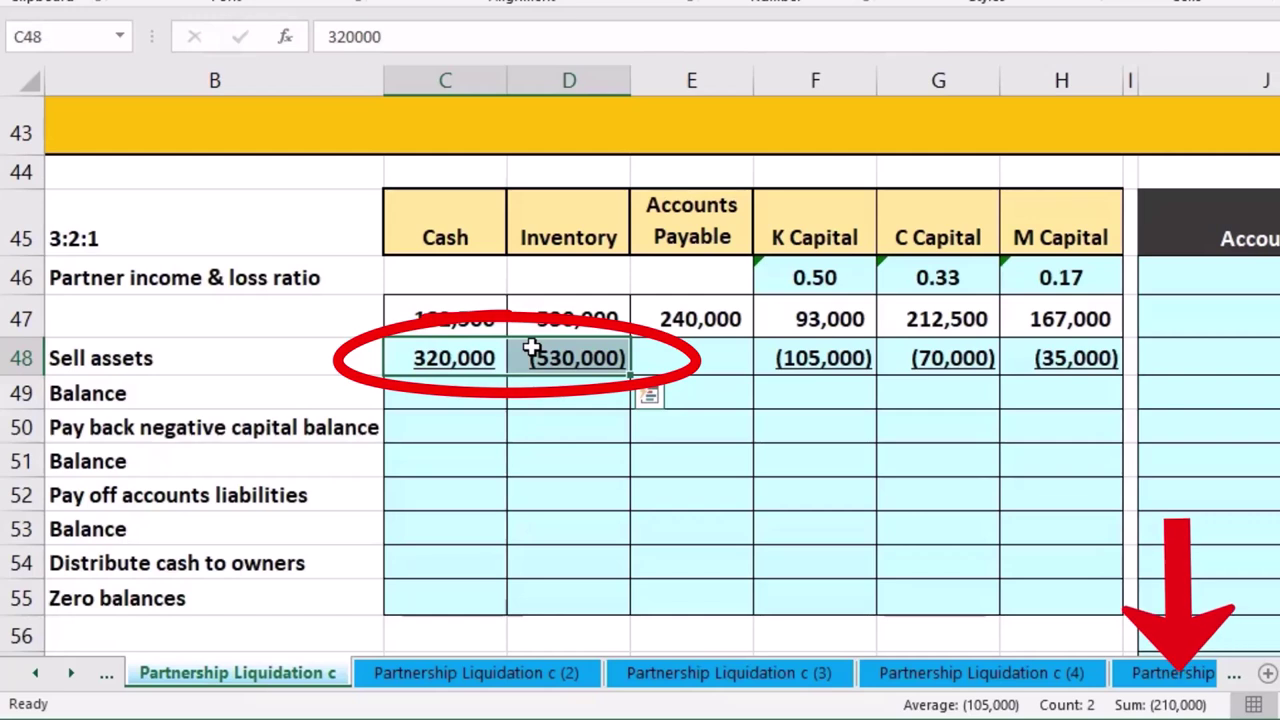
Enter =SUM(C47:C48) in C49 to calculate the Cash balance after the asset sale
click(470, 393)
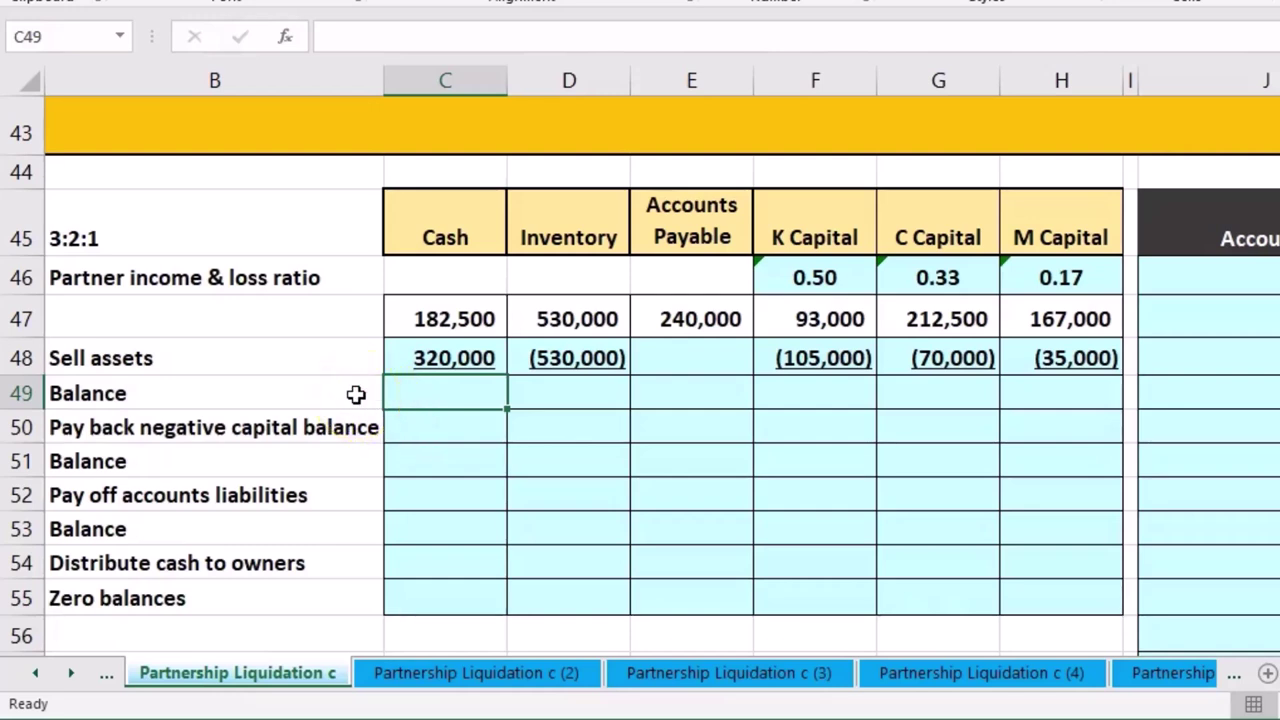
text(=sum)
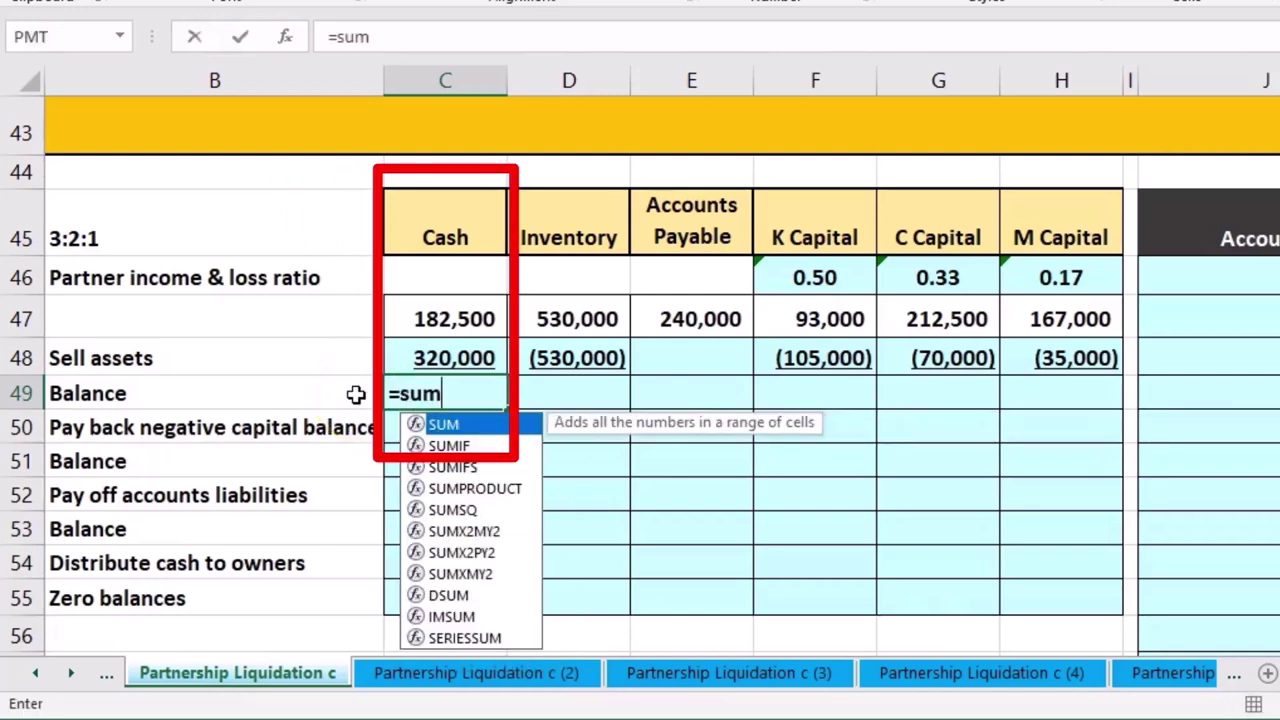
double_click(440, 425)
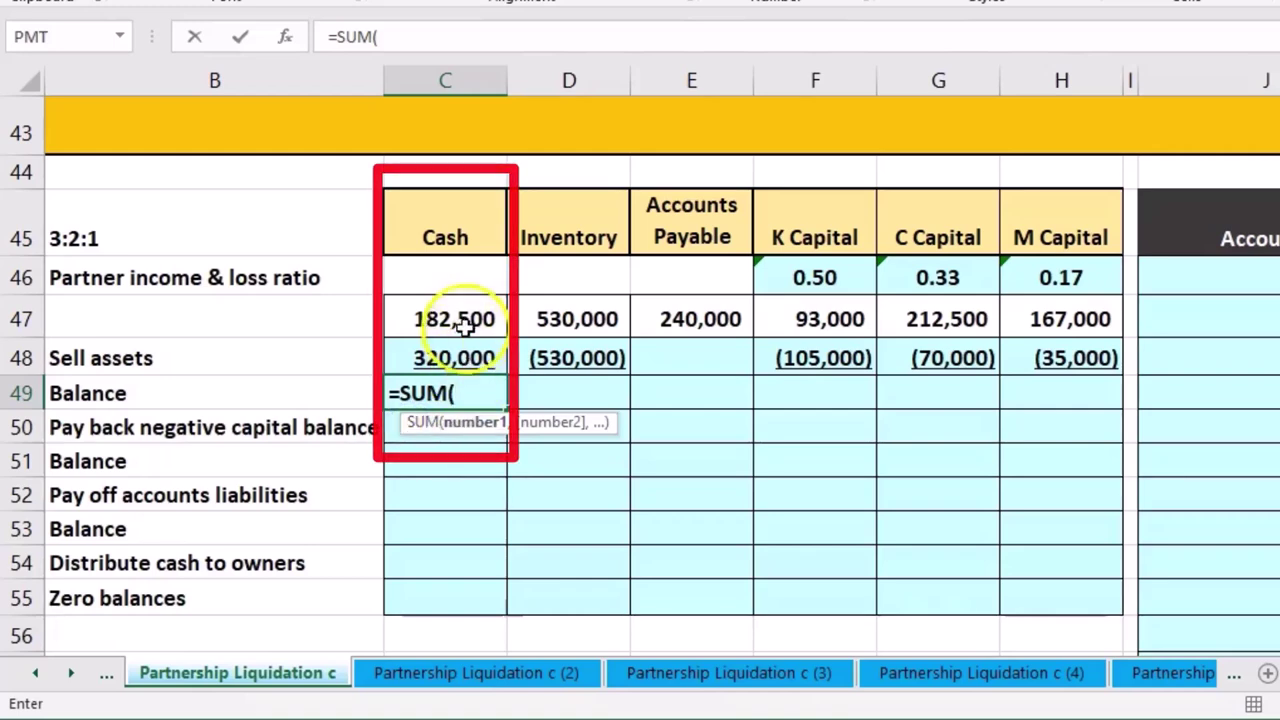
drag(464, 324, 465, 347)
key(Return)
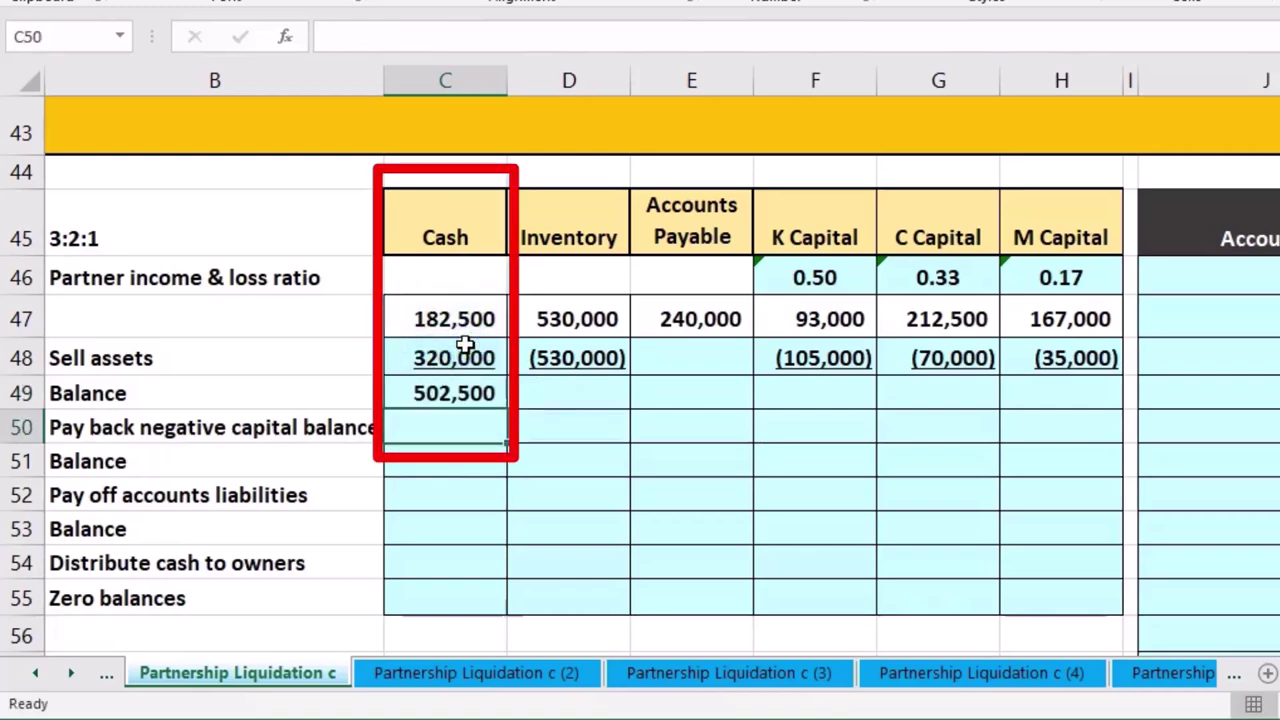
Enter =SUM(D47:D48) in D49 to calculate the Inventory balance after the asset sale
click(572, 388)
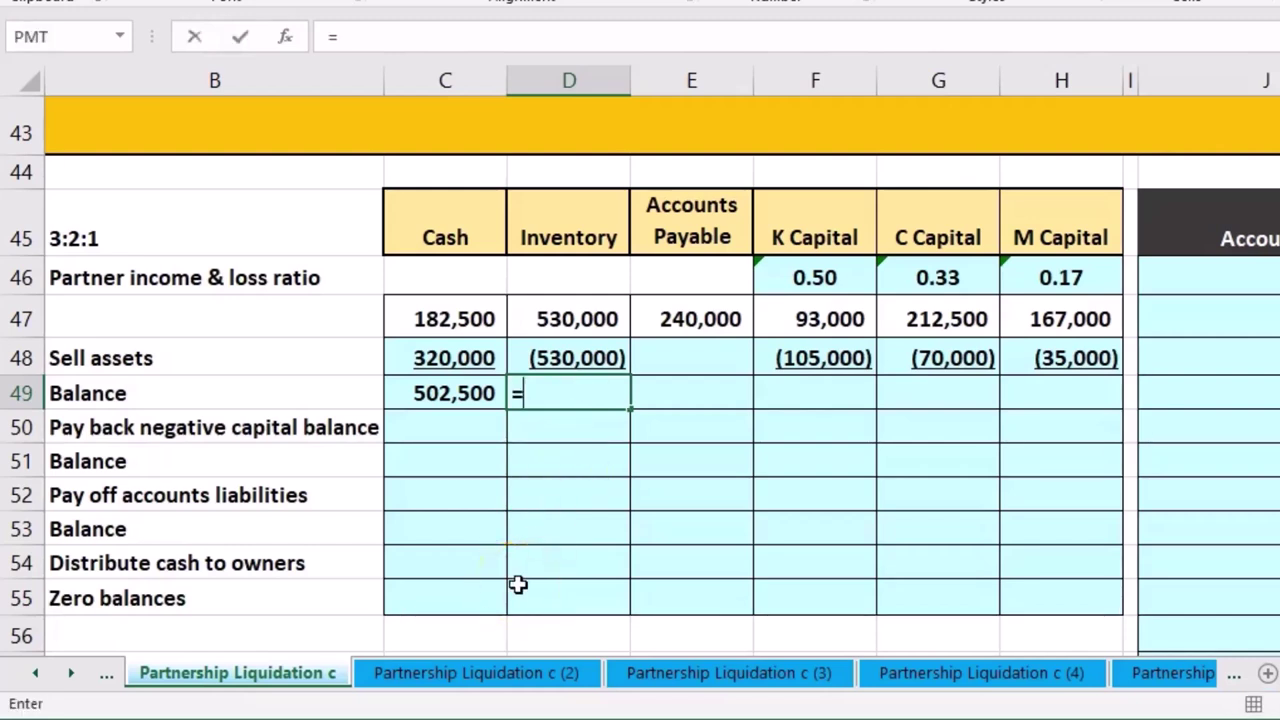
text(sum)
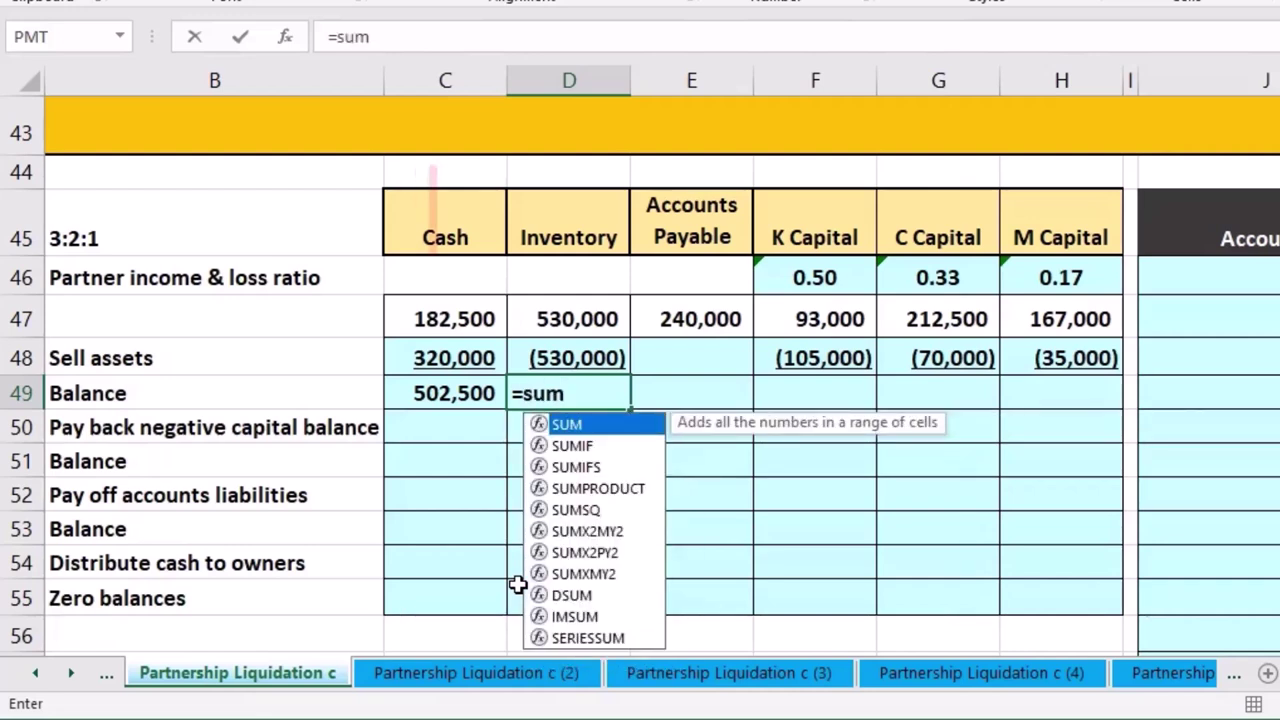
text(()
drag(586, 326, 590, 345)
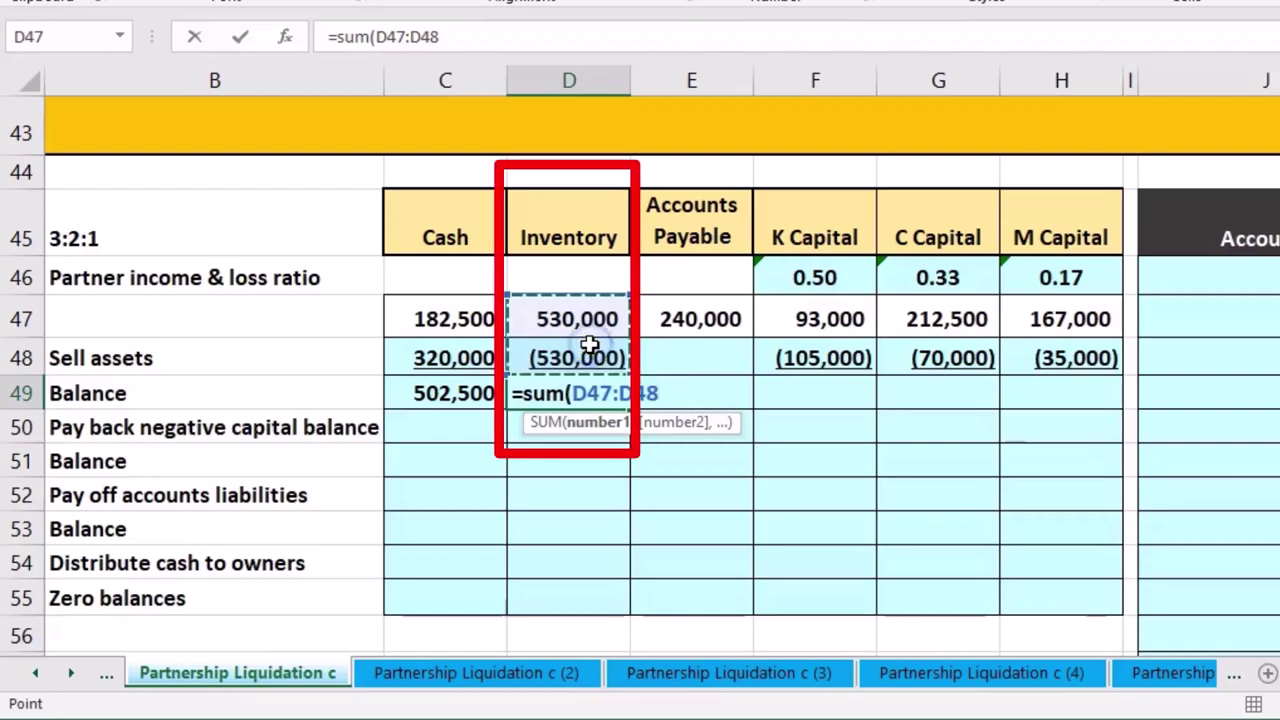
key(Return)
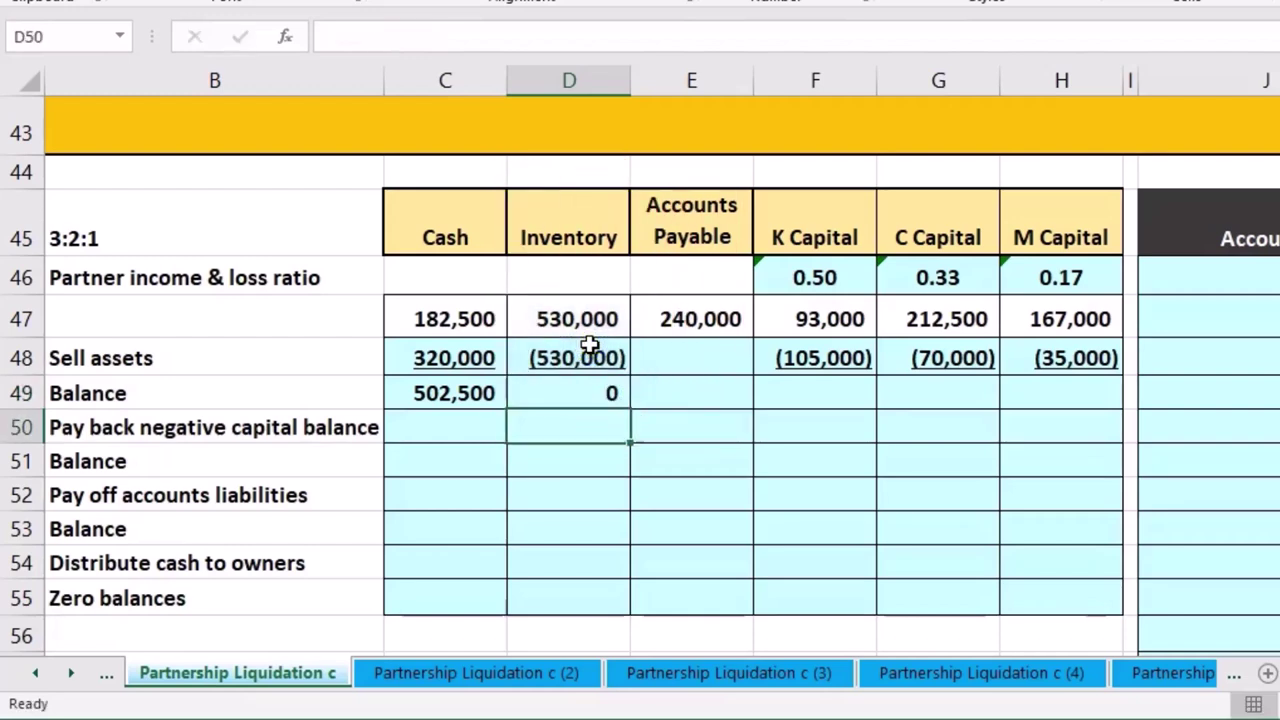
Carry the Accounts Payable balance into E49 with the formula =E47
click(686, 378)
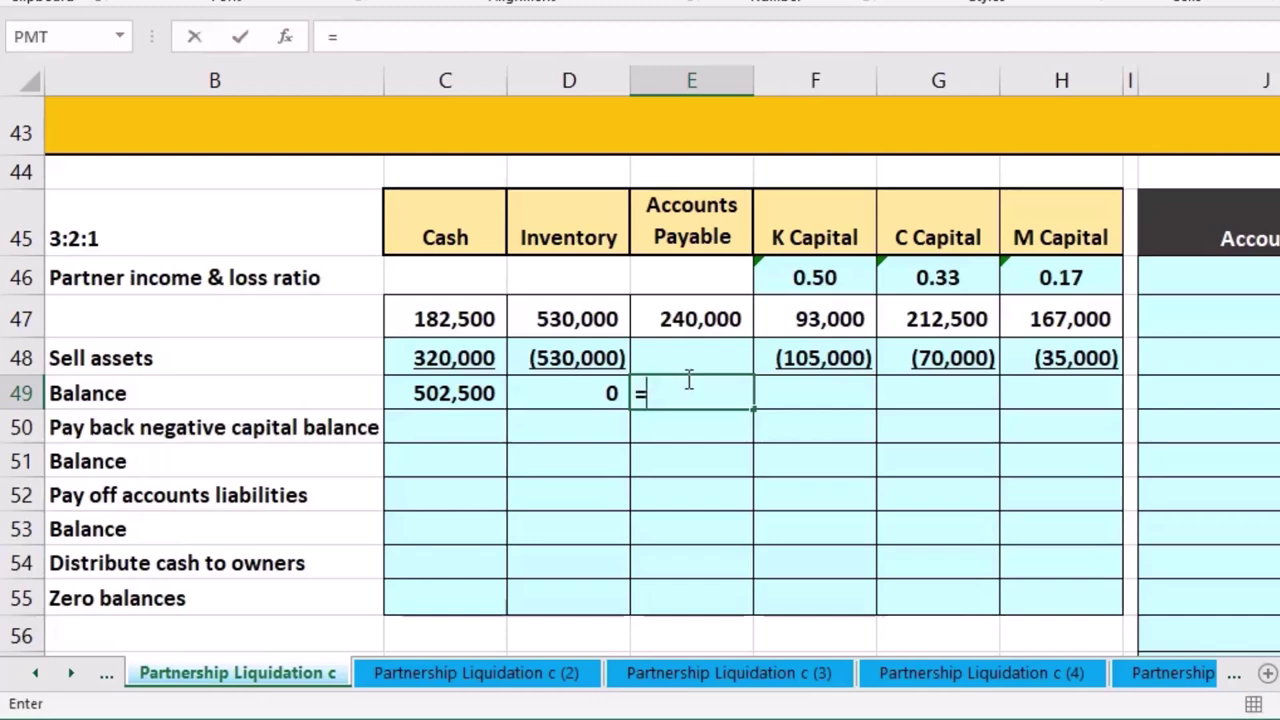
text(=)
key(Up)
key(Up)
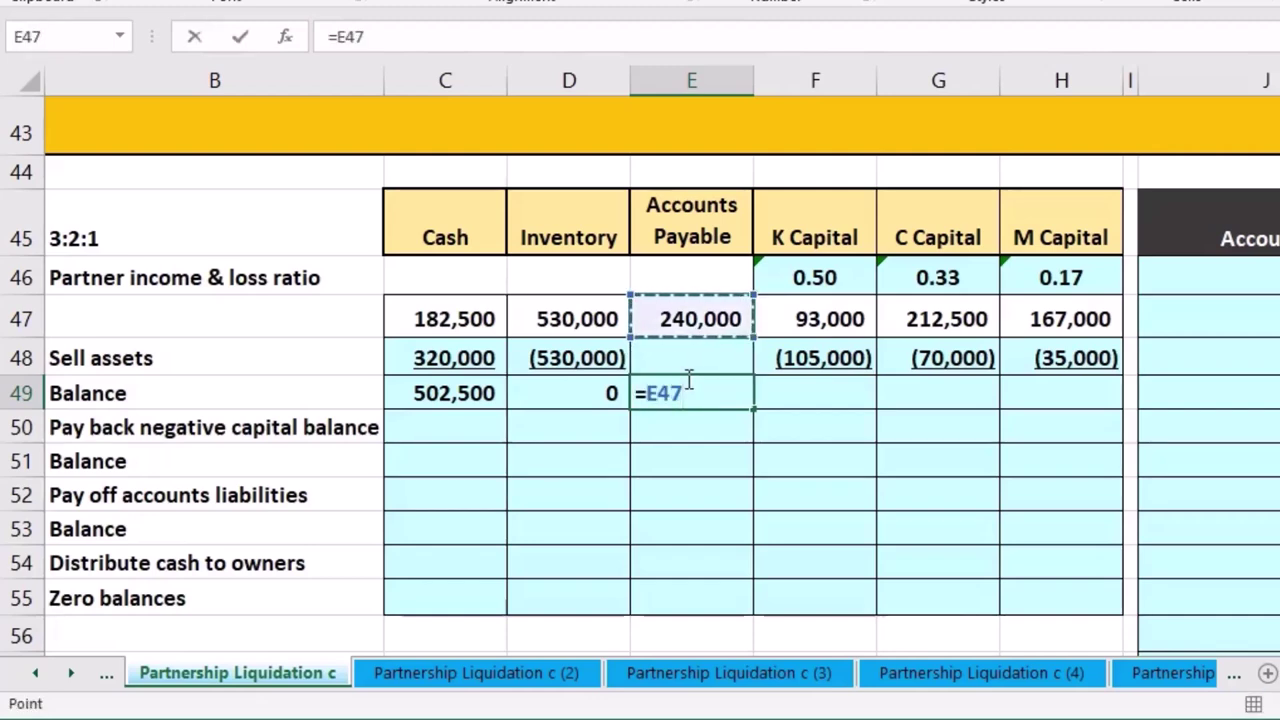
key(Tab)
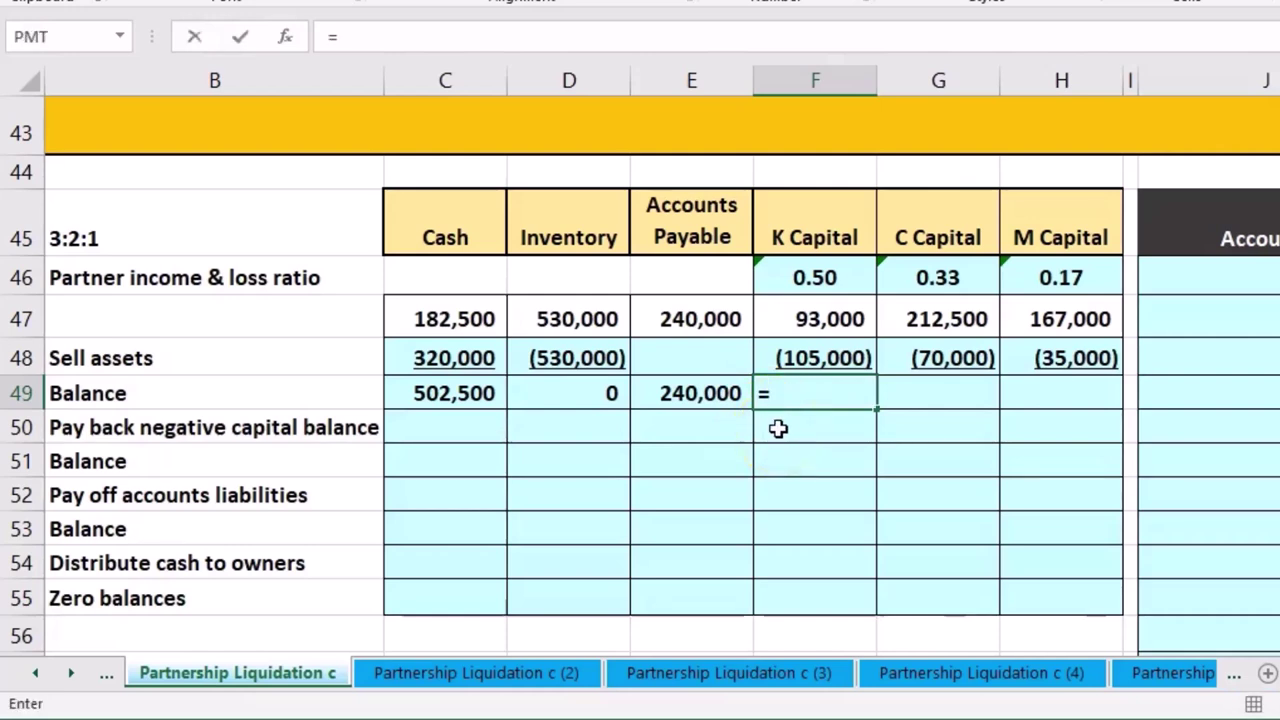
Enter =SUM(F47:F48) in F49 for K Capital's balance after the asset sale and review the entries in F47 and F49
text(sum)
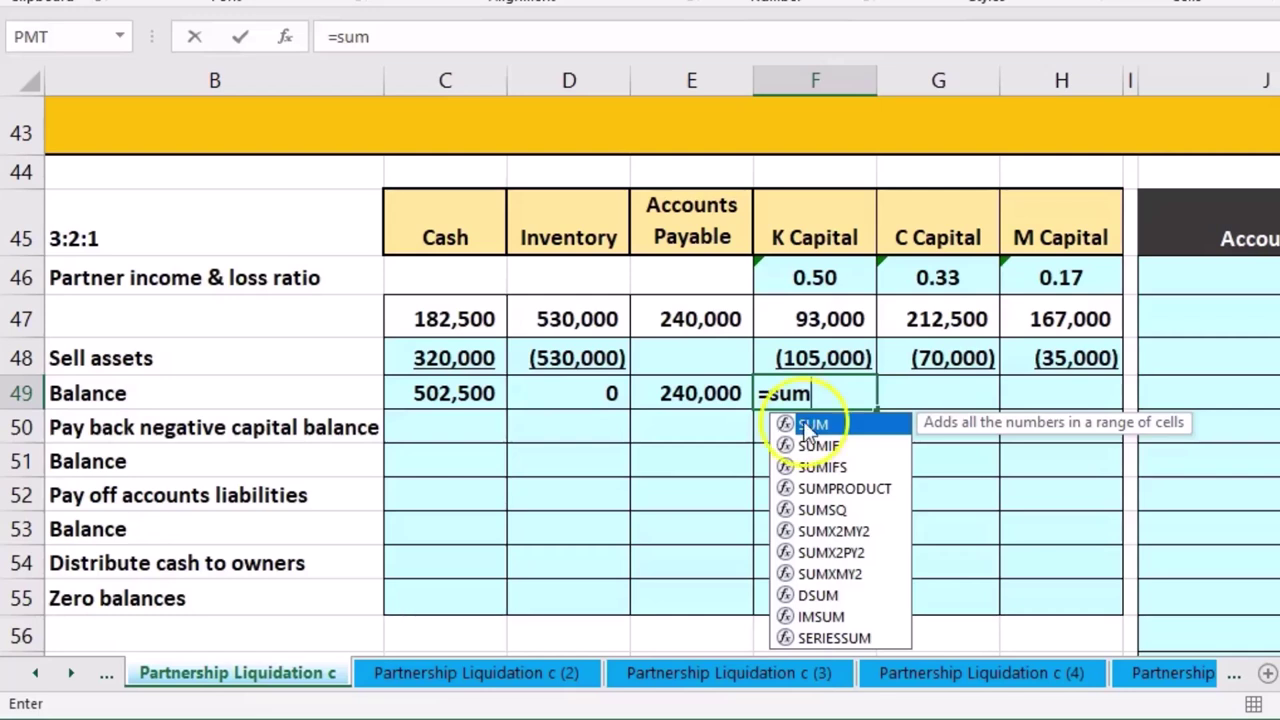
double_click(808, 425)
drag(817, 322, 817, 341)
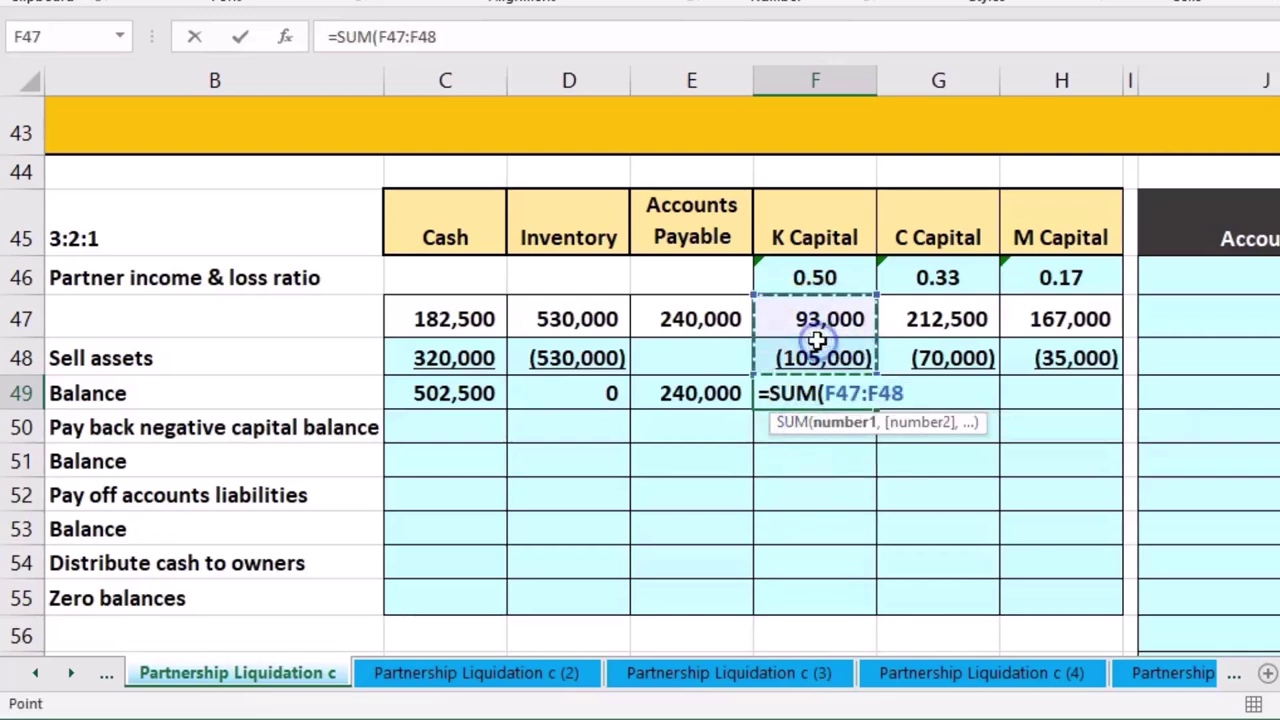
key(Return)
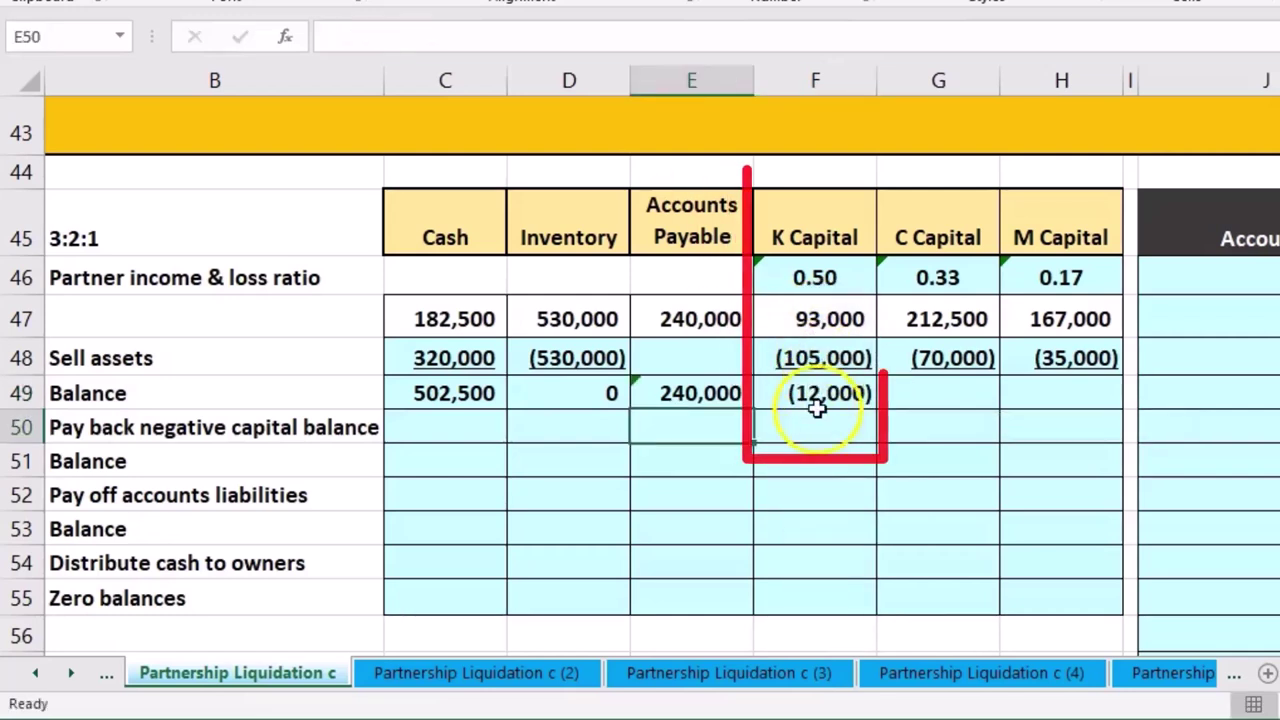
click(817, 405)
click(822, 320)
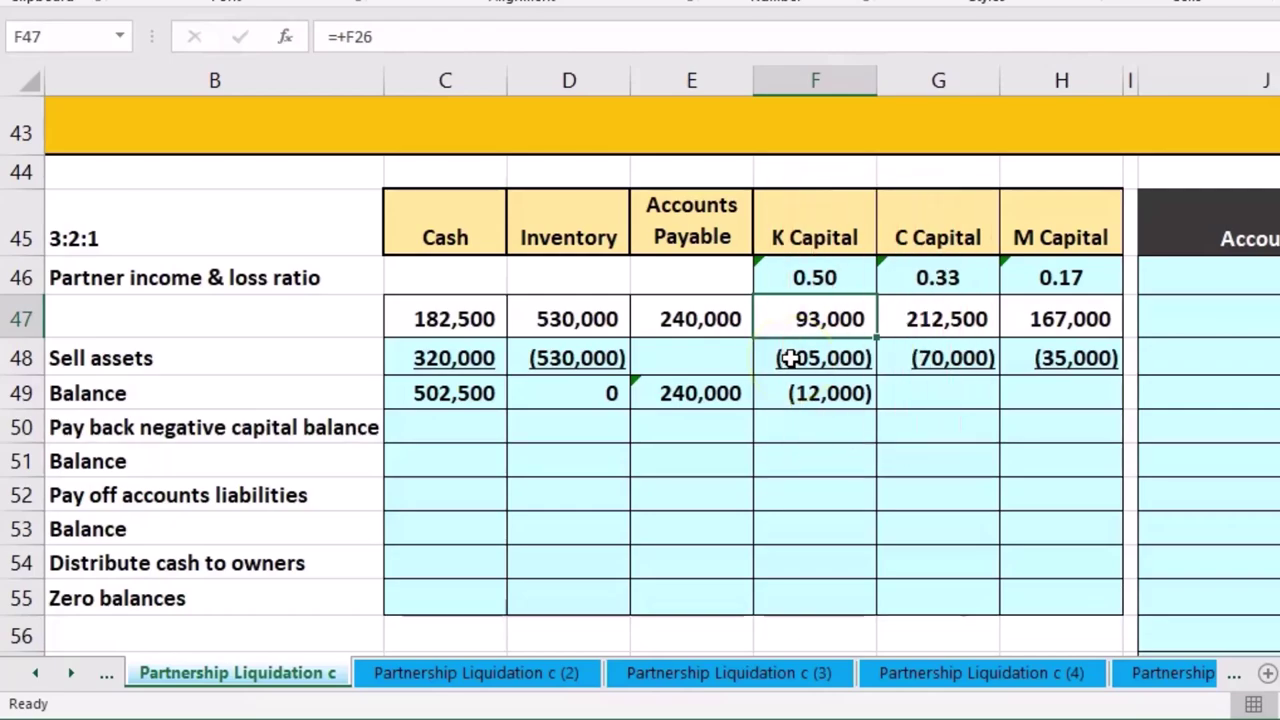
click(790, 390)
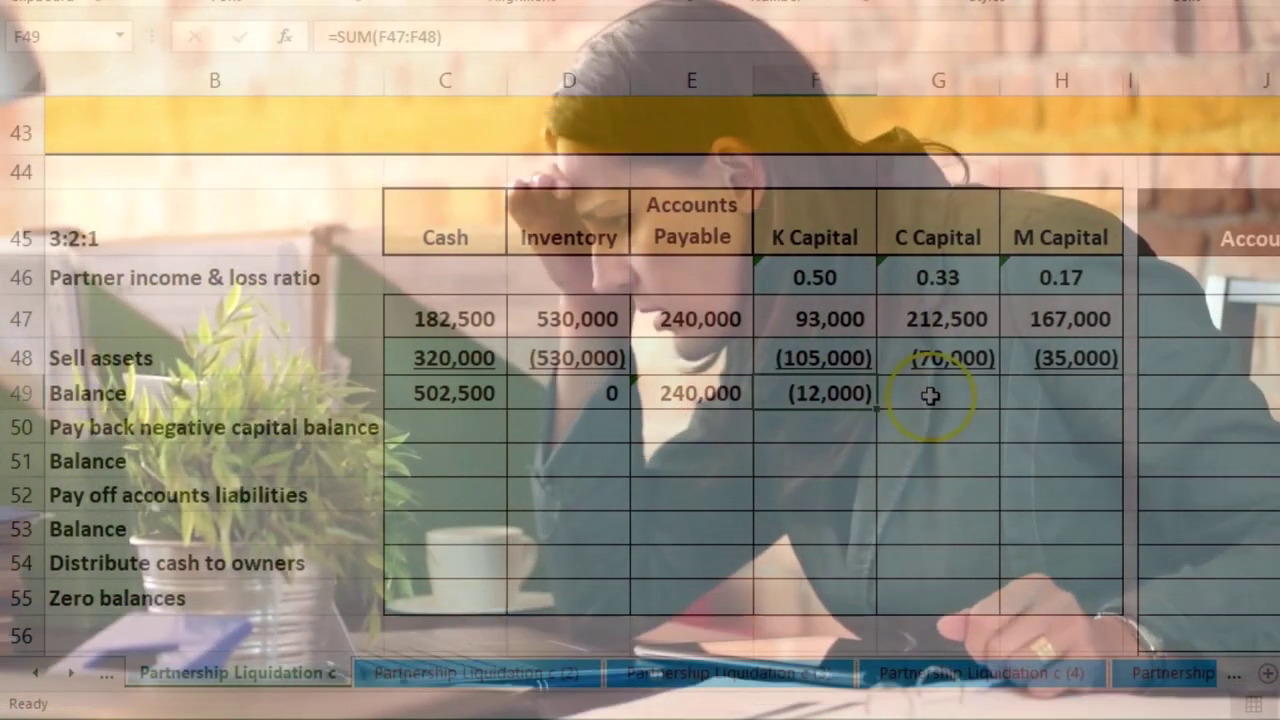
Enter =SUM(G47:G48) in G49 to calculate C Capital's balance after the asset sale
click(930, 395)
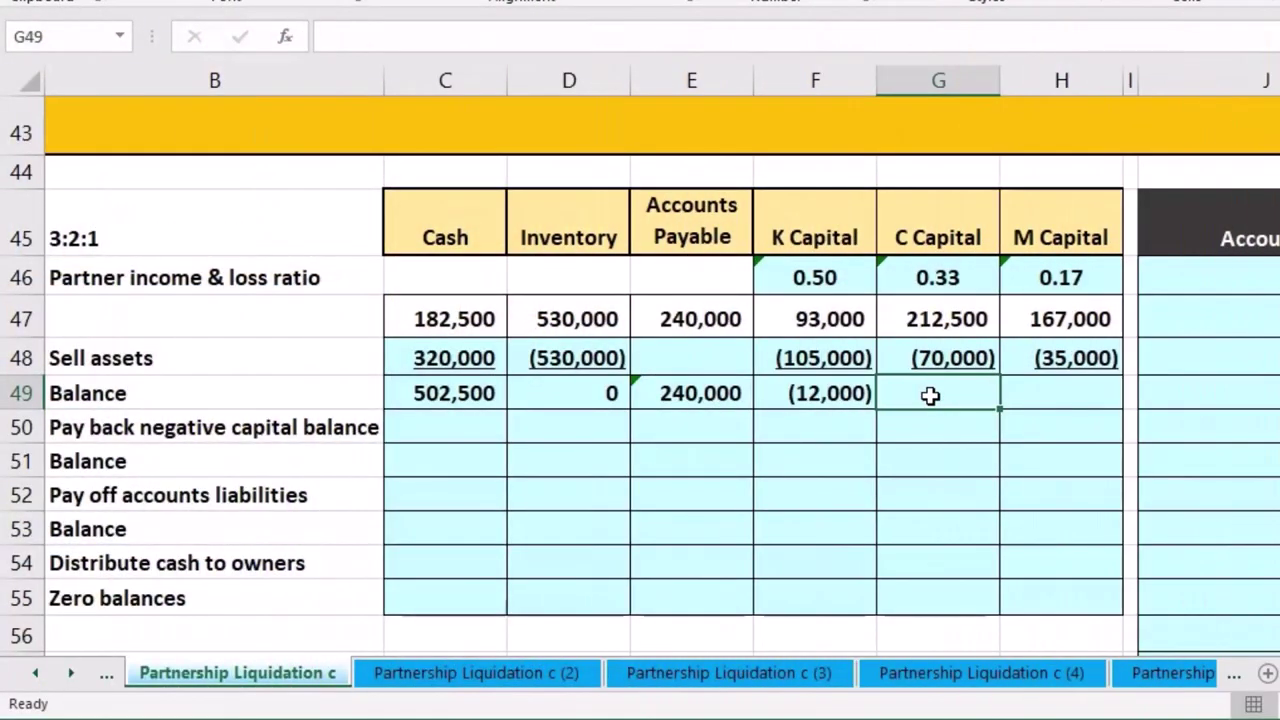
text(=sum)
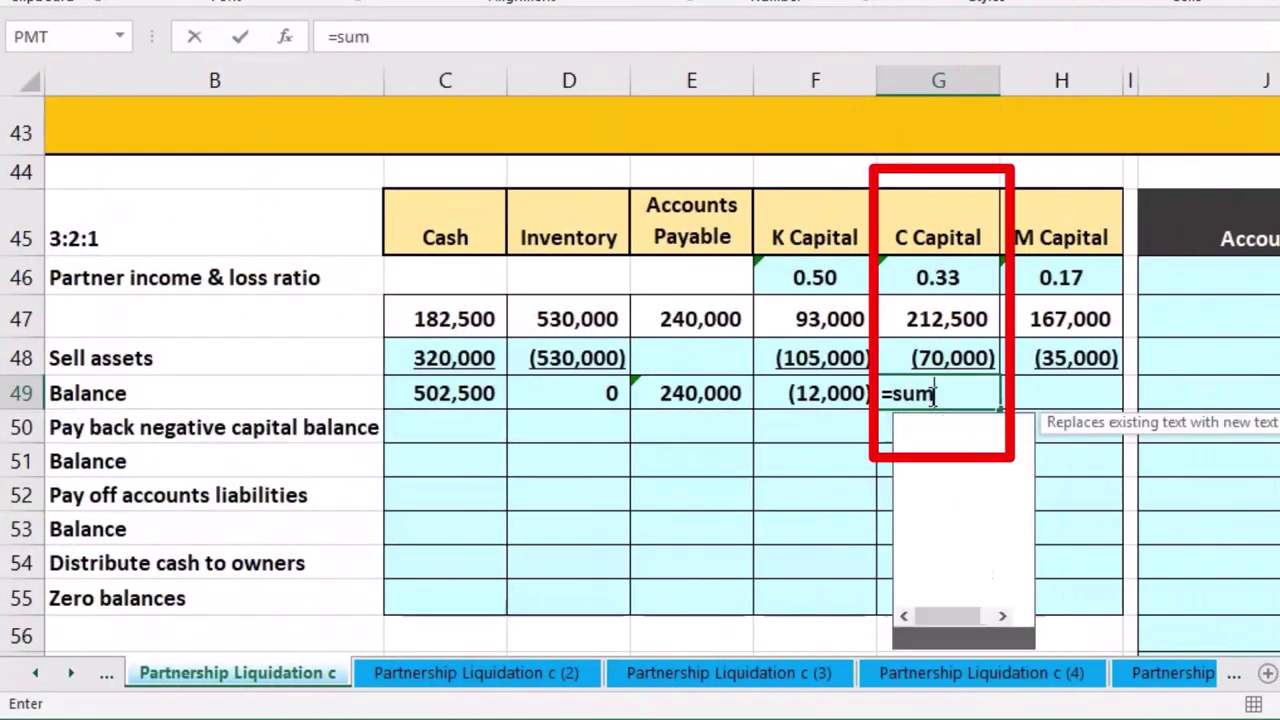
text(()
drag(966, 323, 968, 346)
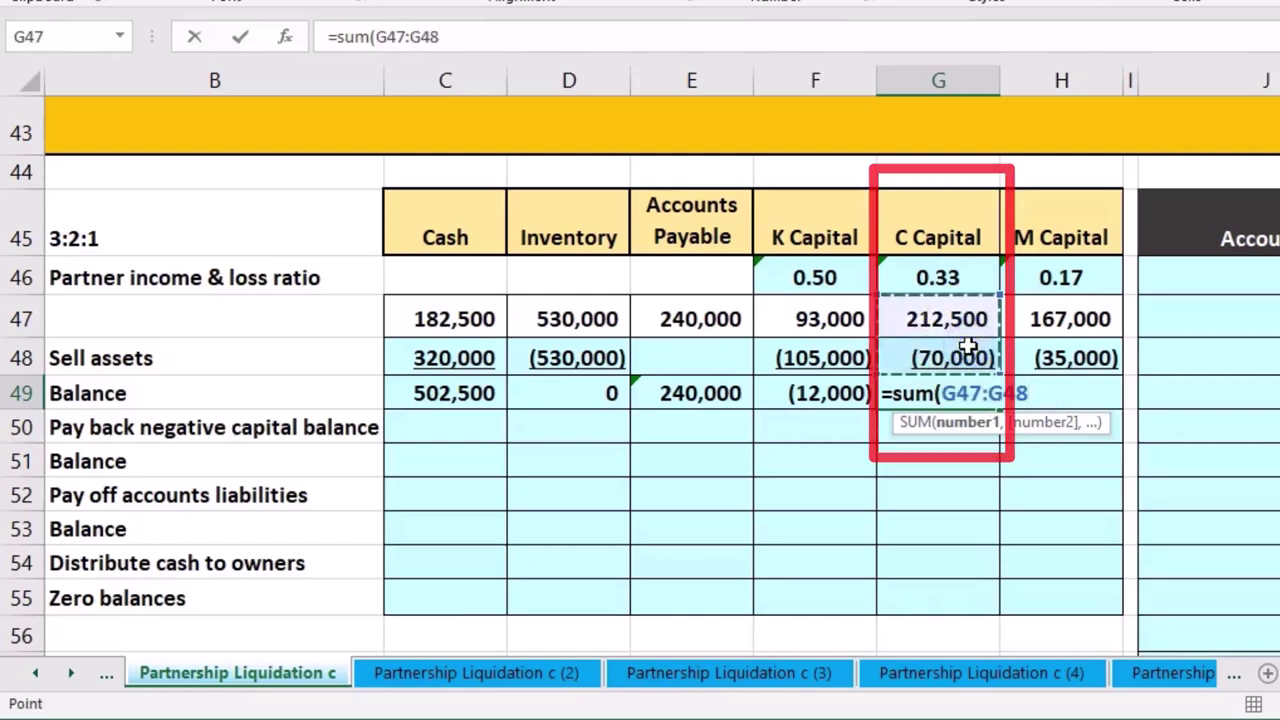
key(Return)
Enter =SUM(H47:H48) in H49 to calculate M Capital's balance after the asset sale
click(1052, 388)
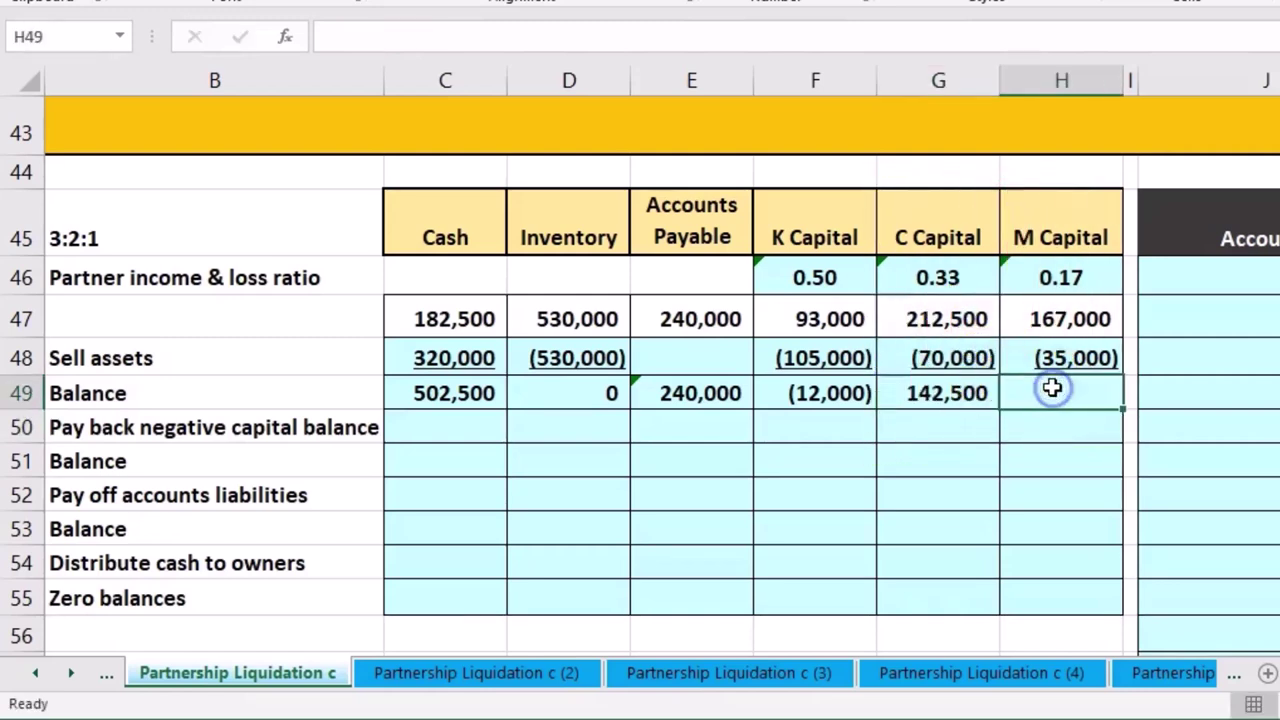
text(=sum)
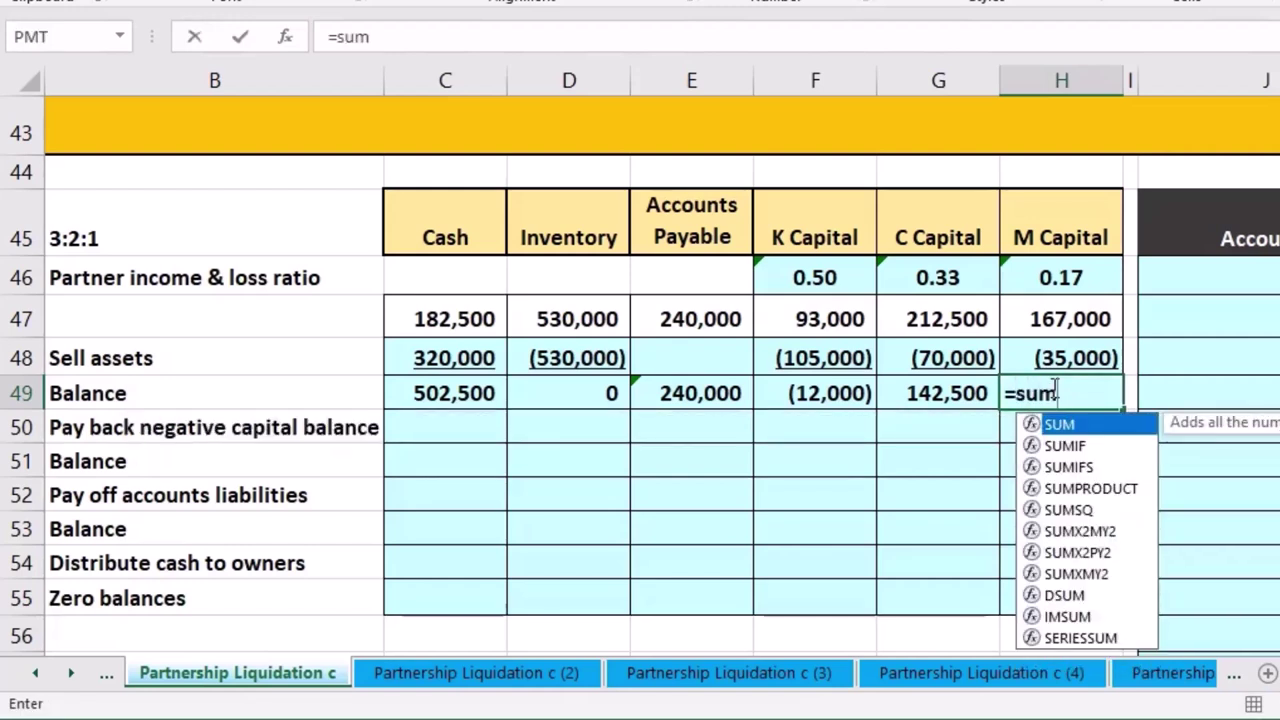
double_click(1058, 425)
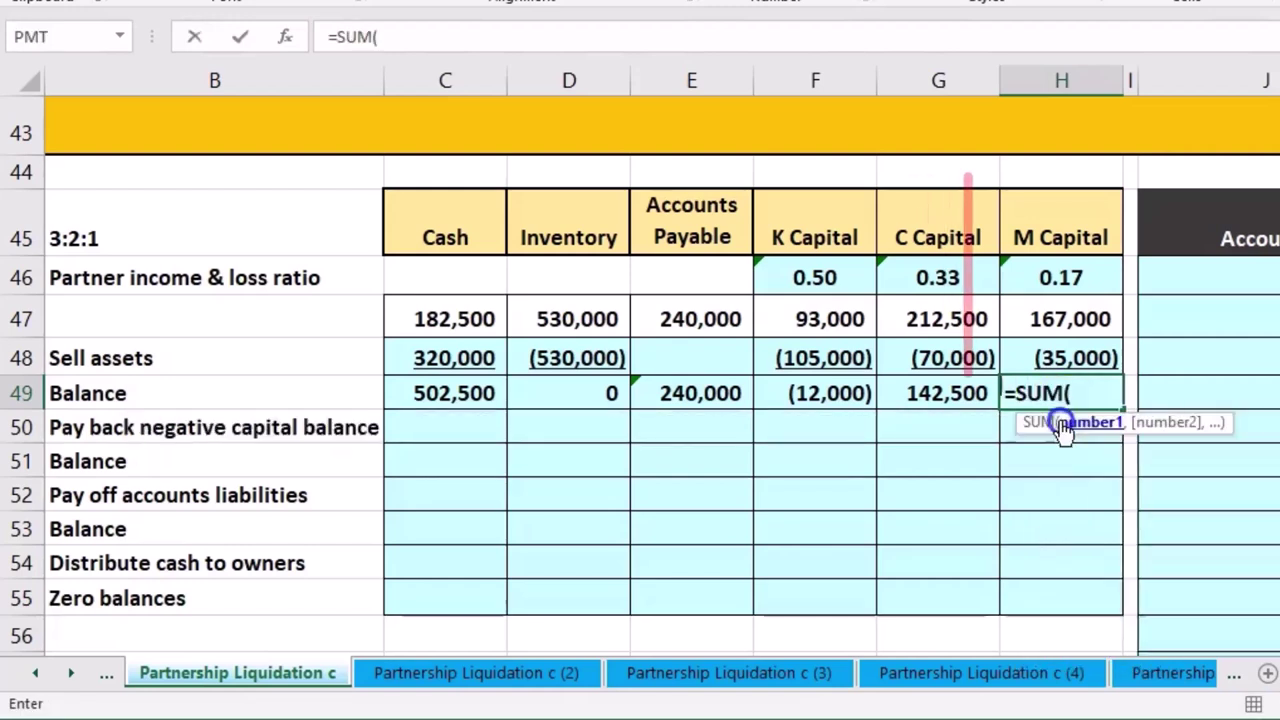
click(1083, 320)
drag(1083, 325, 1086, 356)
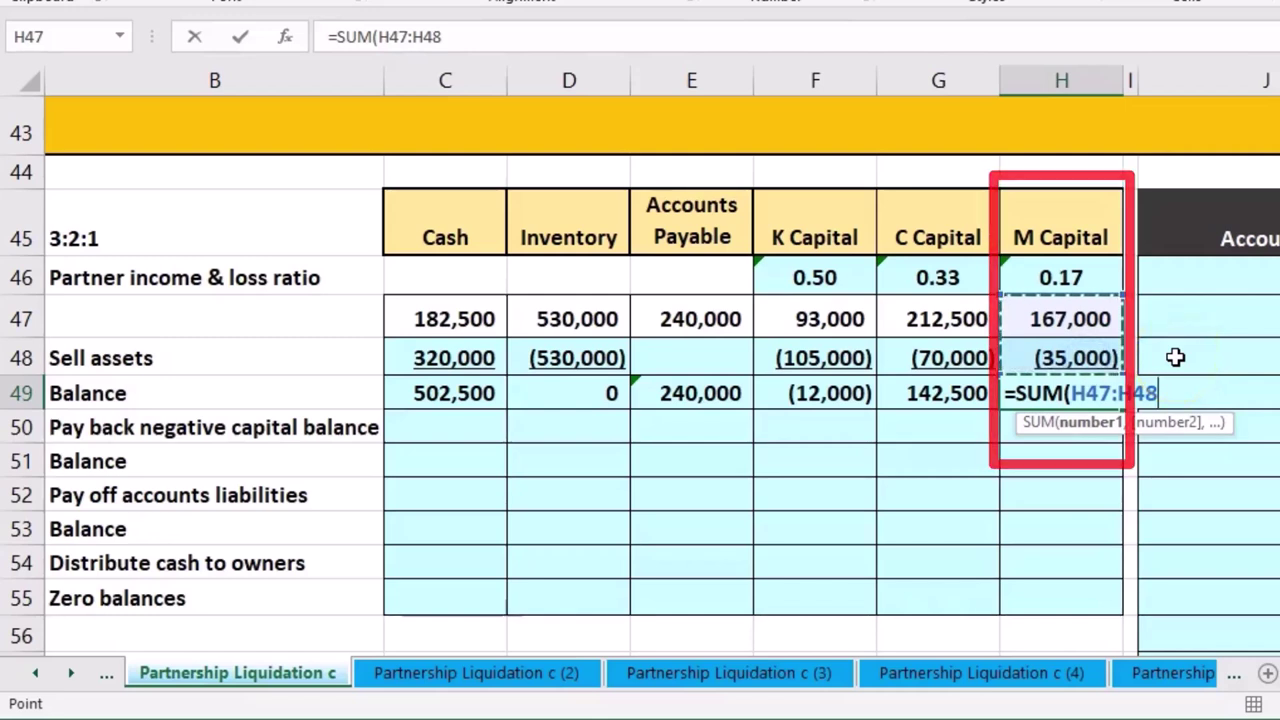
key(Return)
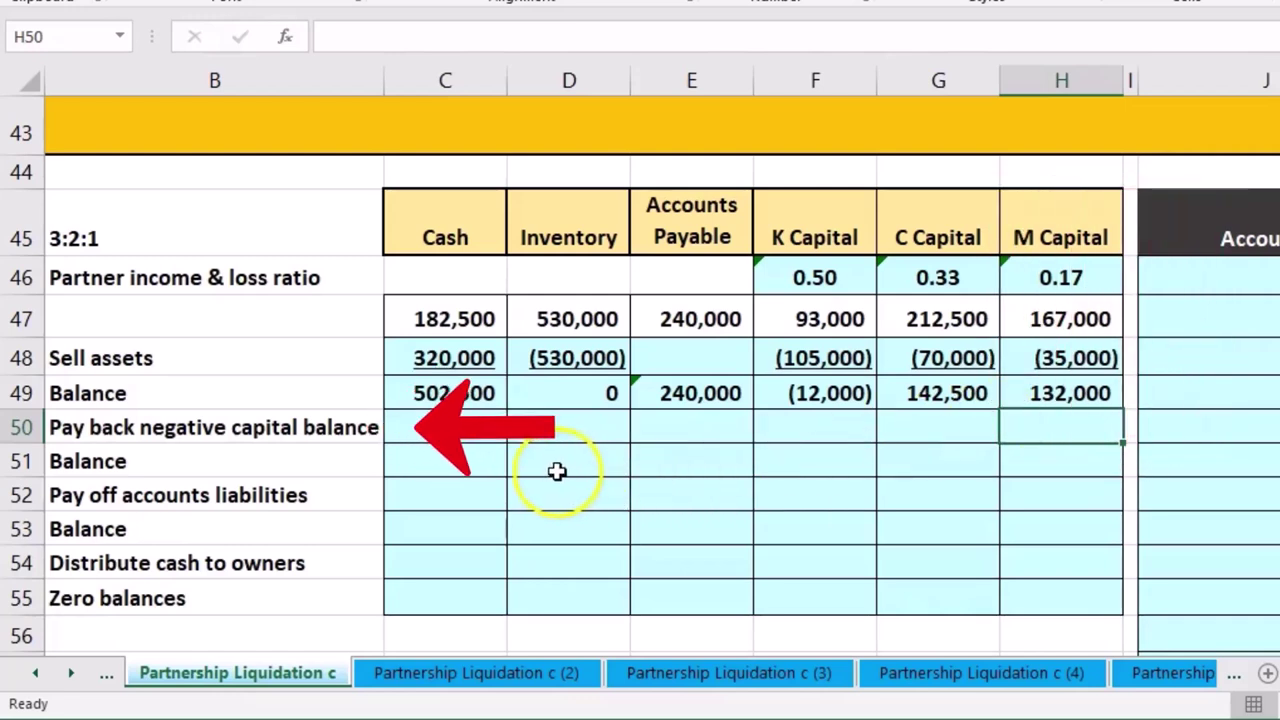
Check the sum of the Sell assets amounts in C48:D48 and review K Capital's balances in F47 and F49
click(480, 430)
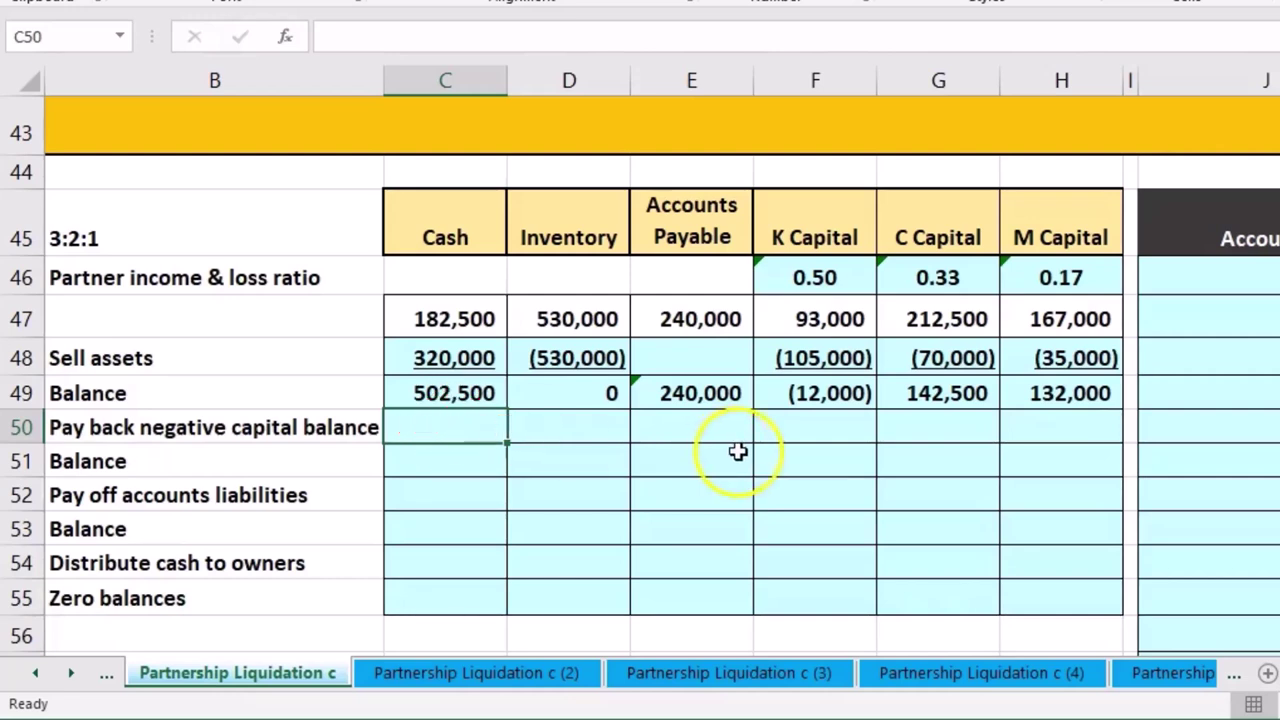
click(797, 428)
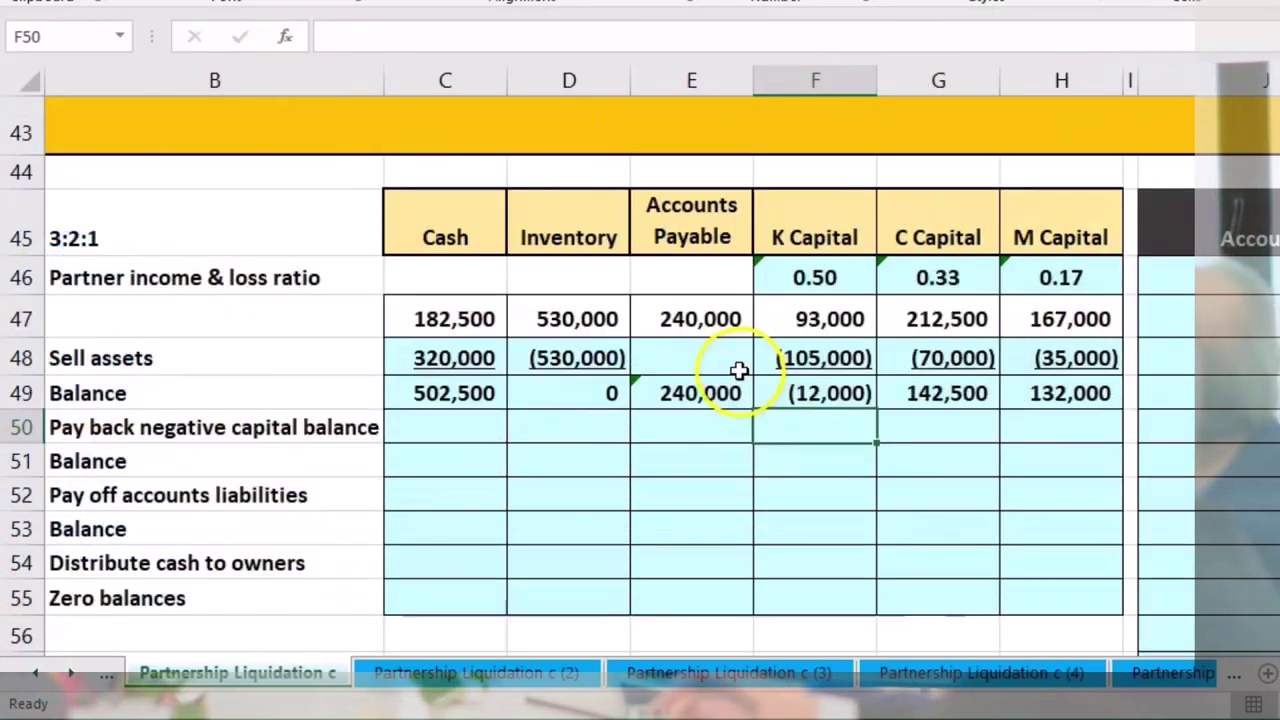
drag(517, 350, 475, 360)
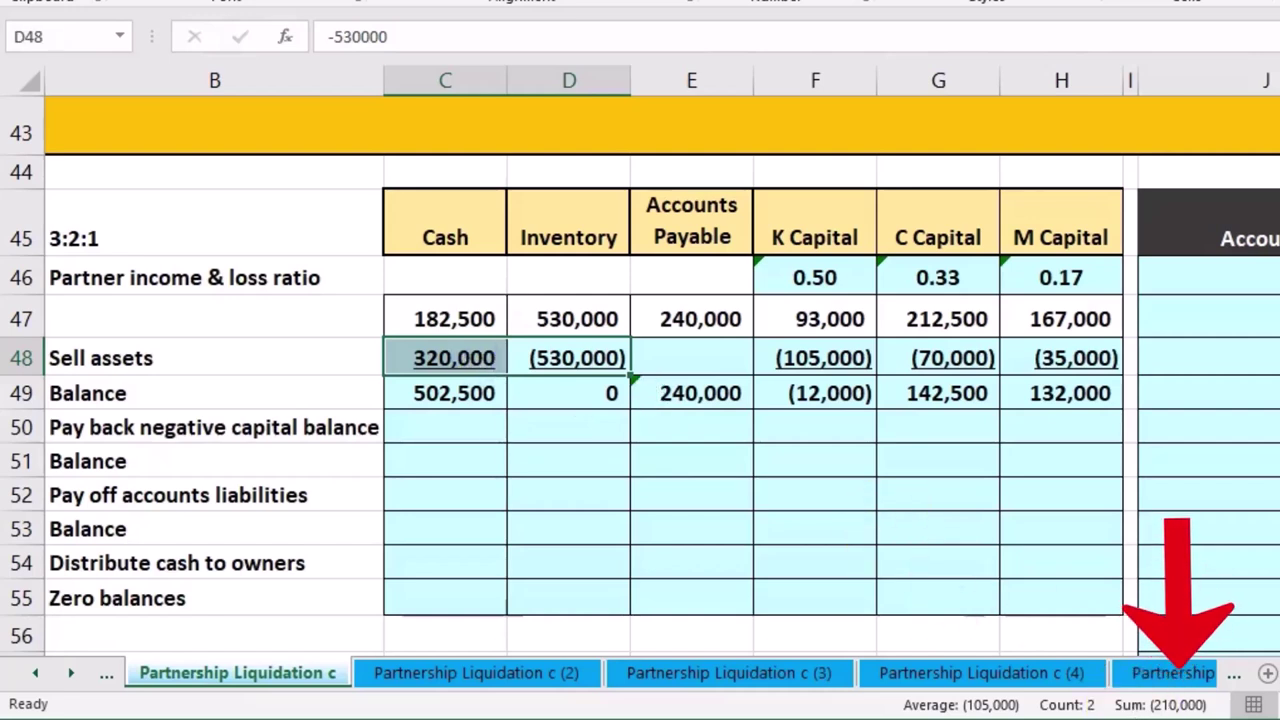
click(843, 323)
click(829, 397)
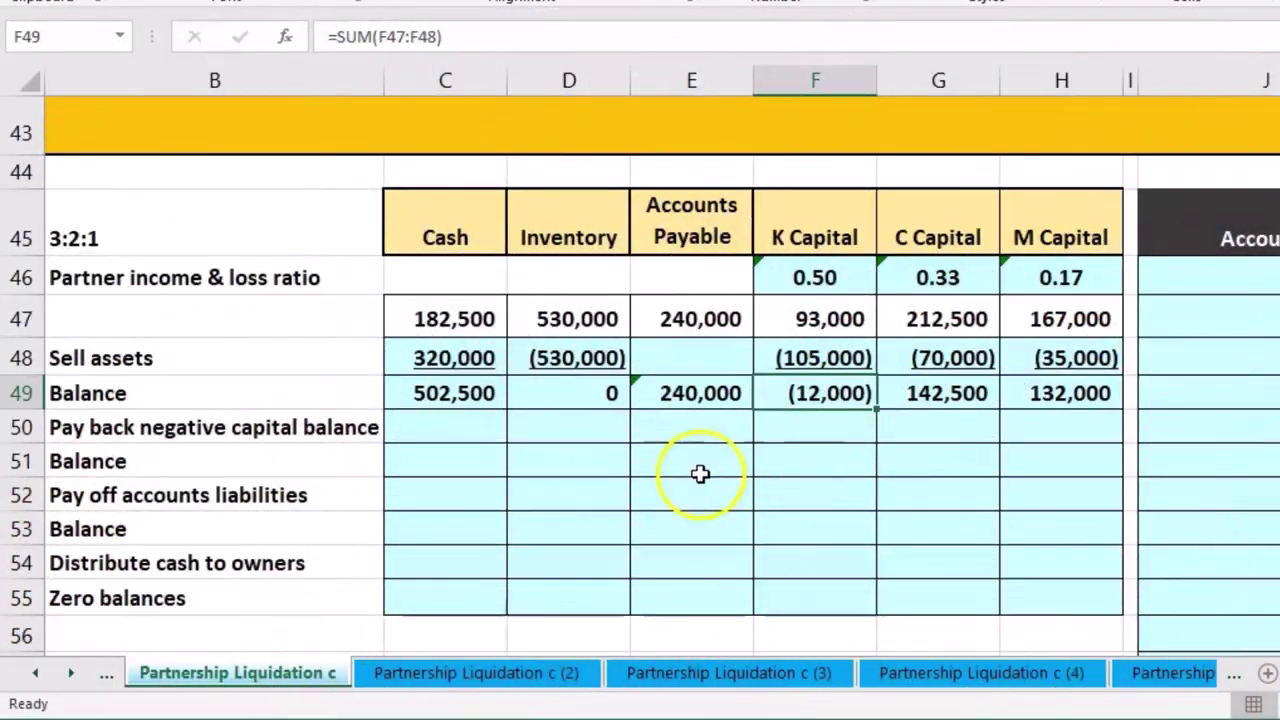
Record the payback of K's negative capital balance by entering 12,000 under Cash in C50 and under K Capital in F50
click(480, 426)
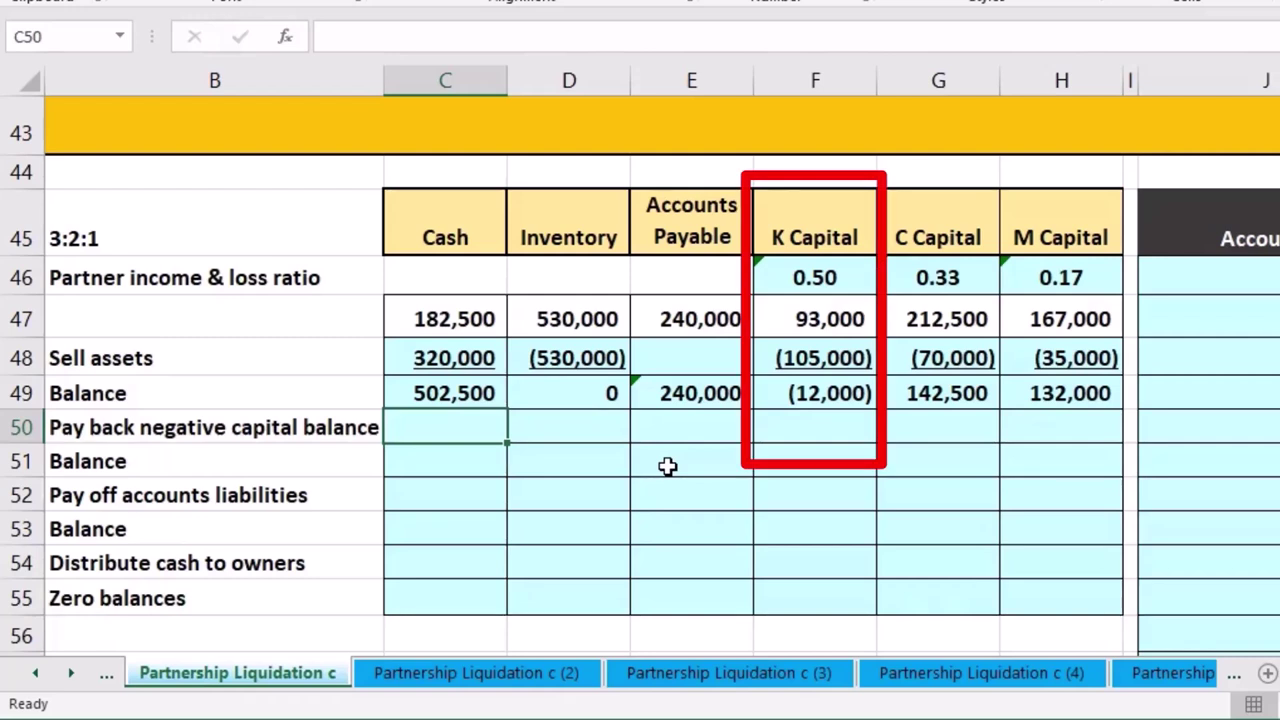
text(12,000)
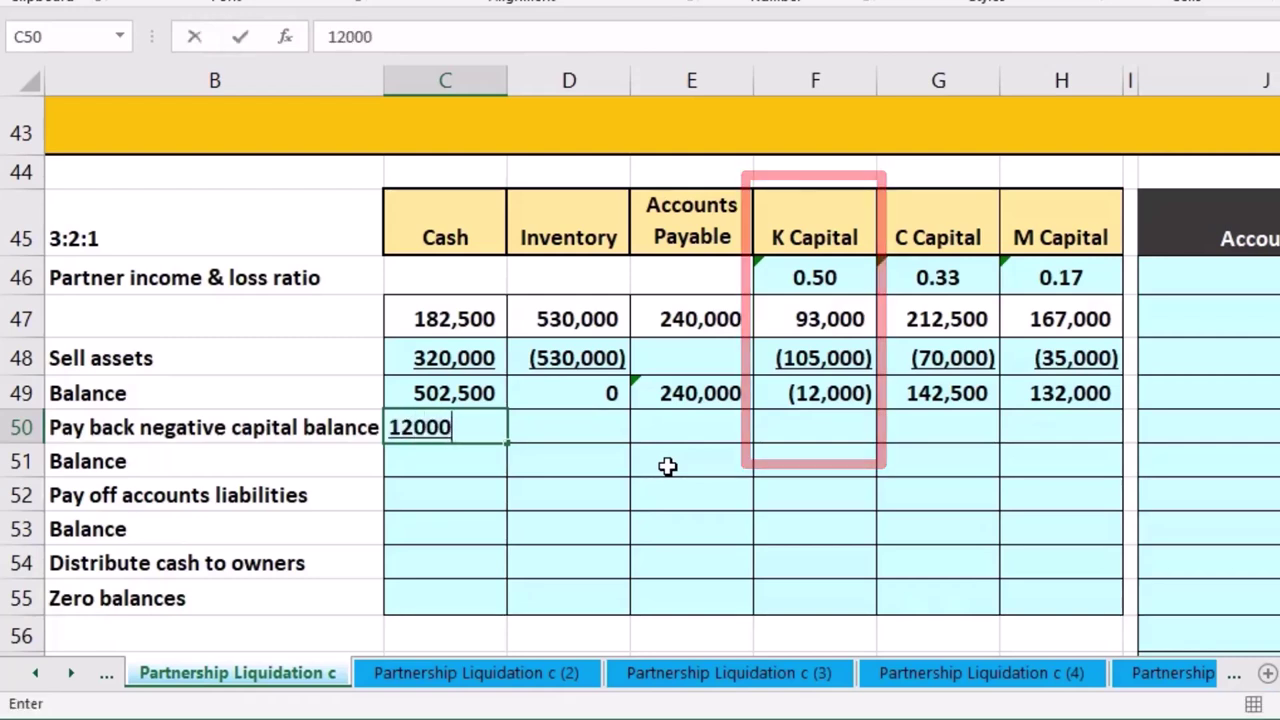
key(Tab)
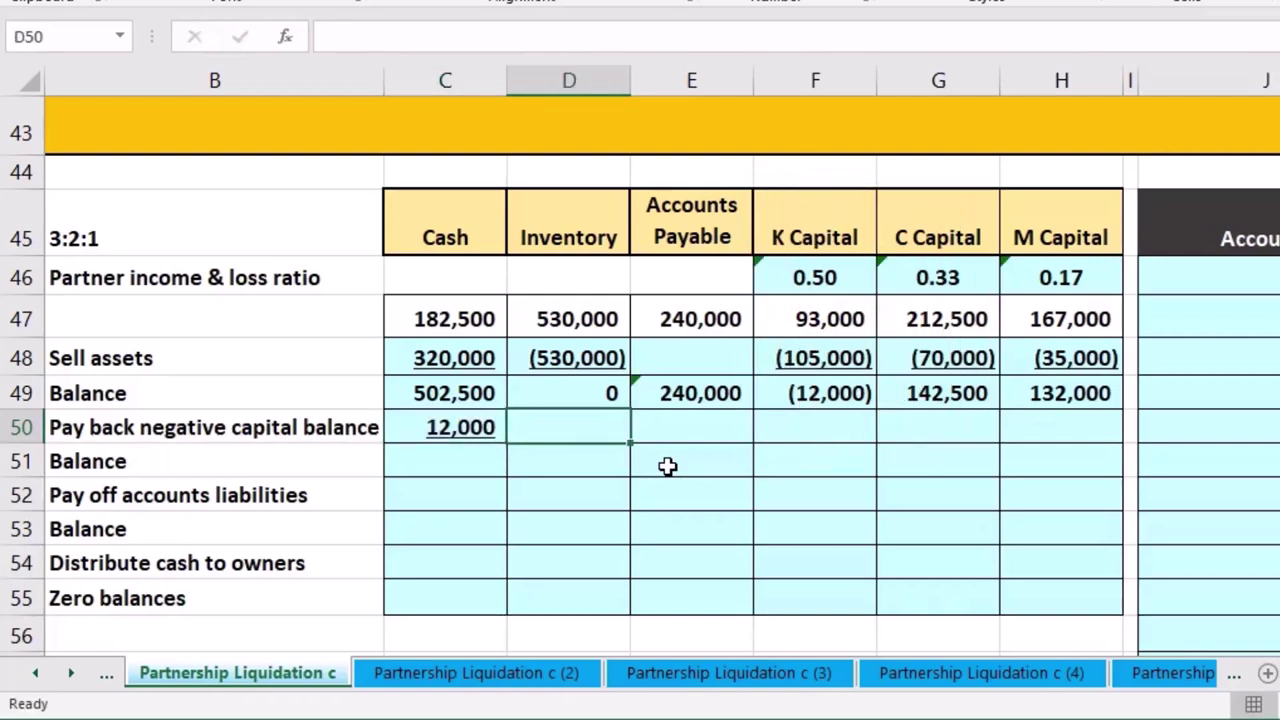
click(803, 427)
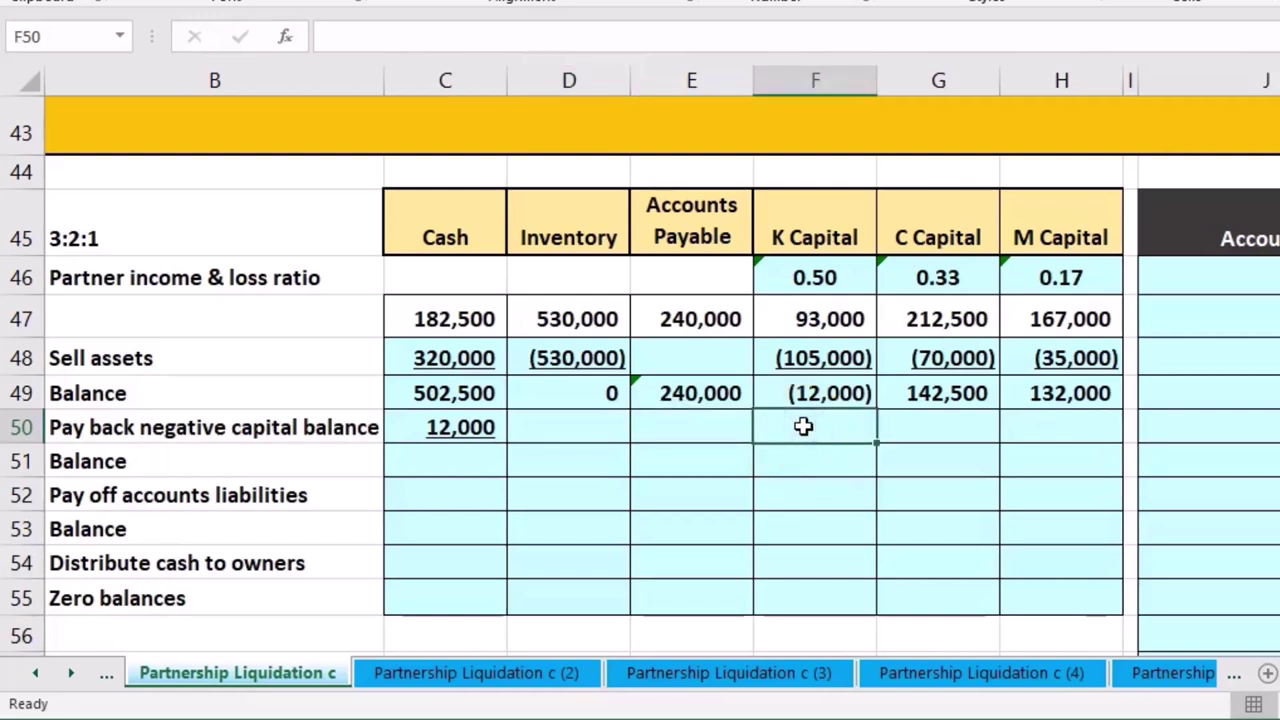
text(12,000)
key(Return)
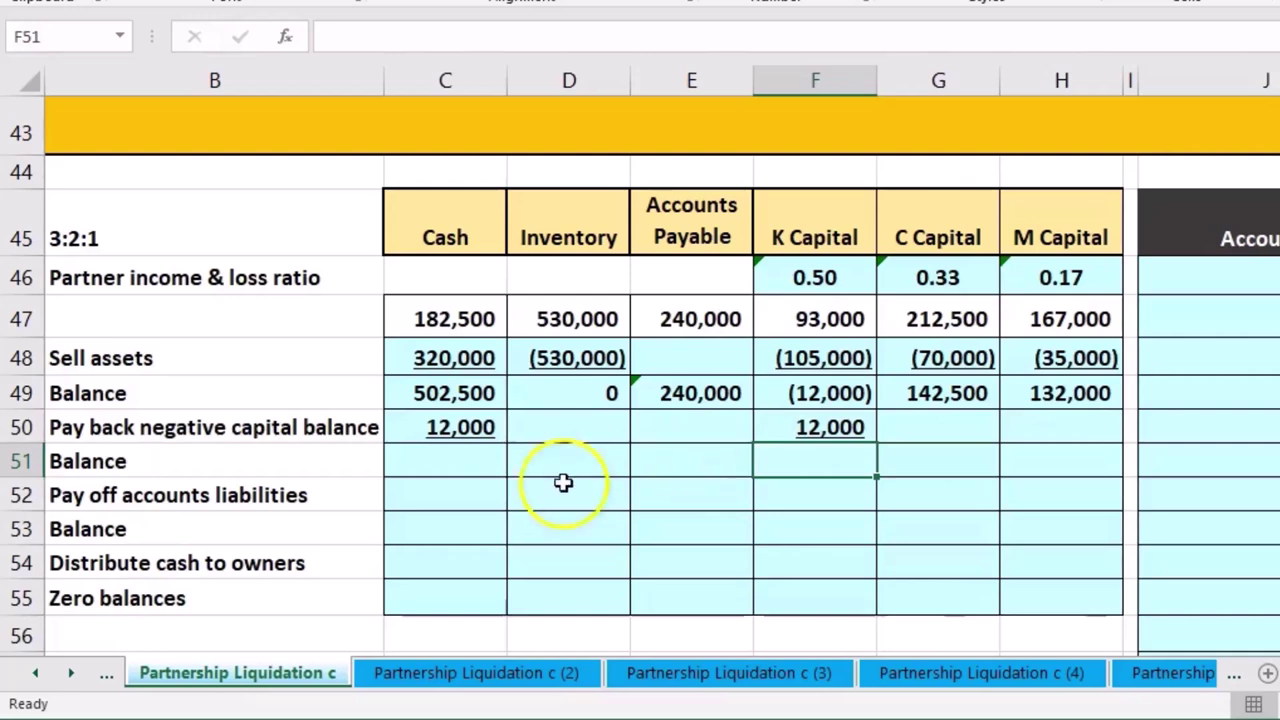
Enter =SUM(C49:C50) in C51 to calculate the Cash balance after the capital payback
click(468, 462)
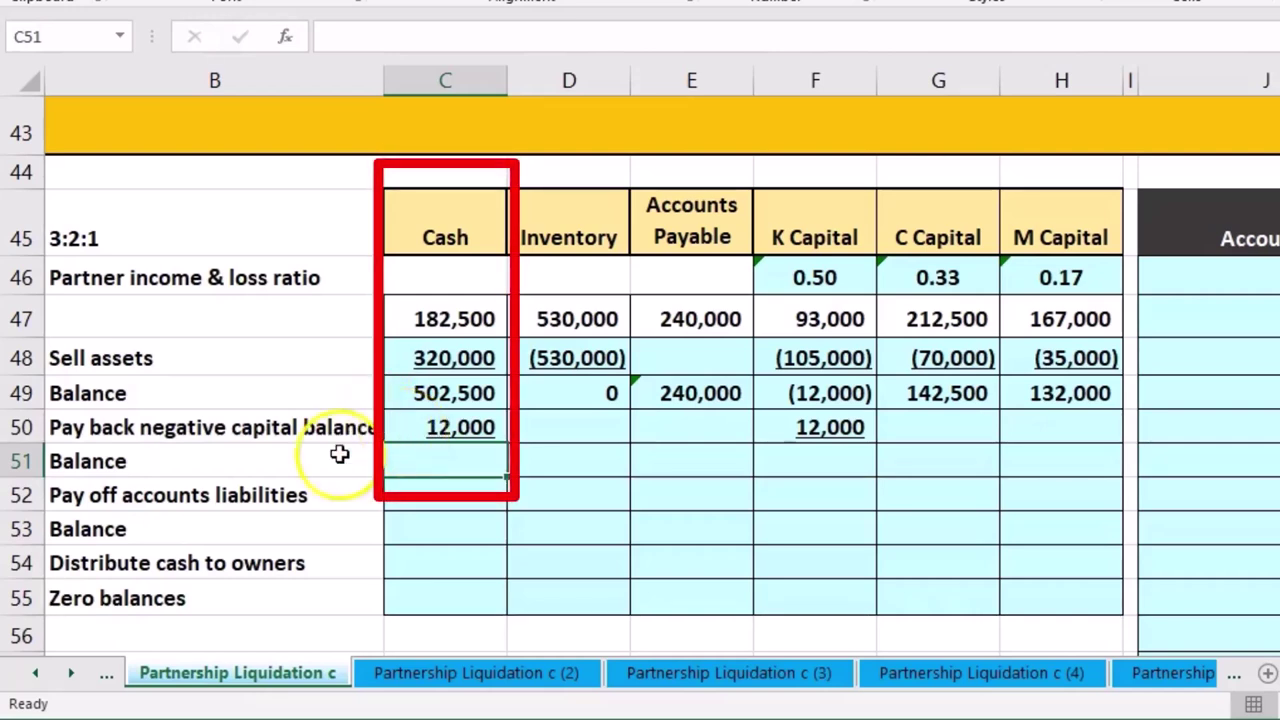
text(=)
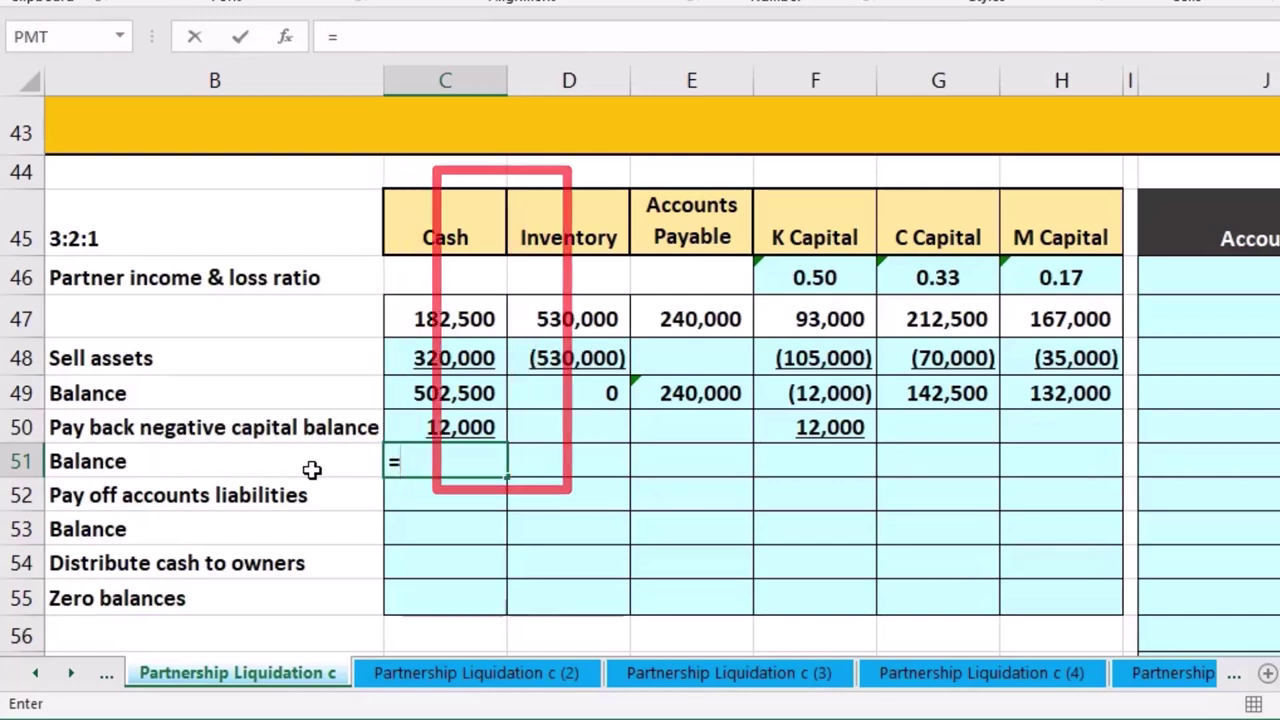
text(sum)
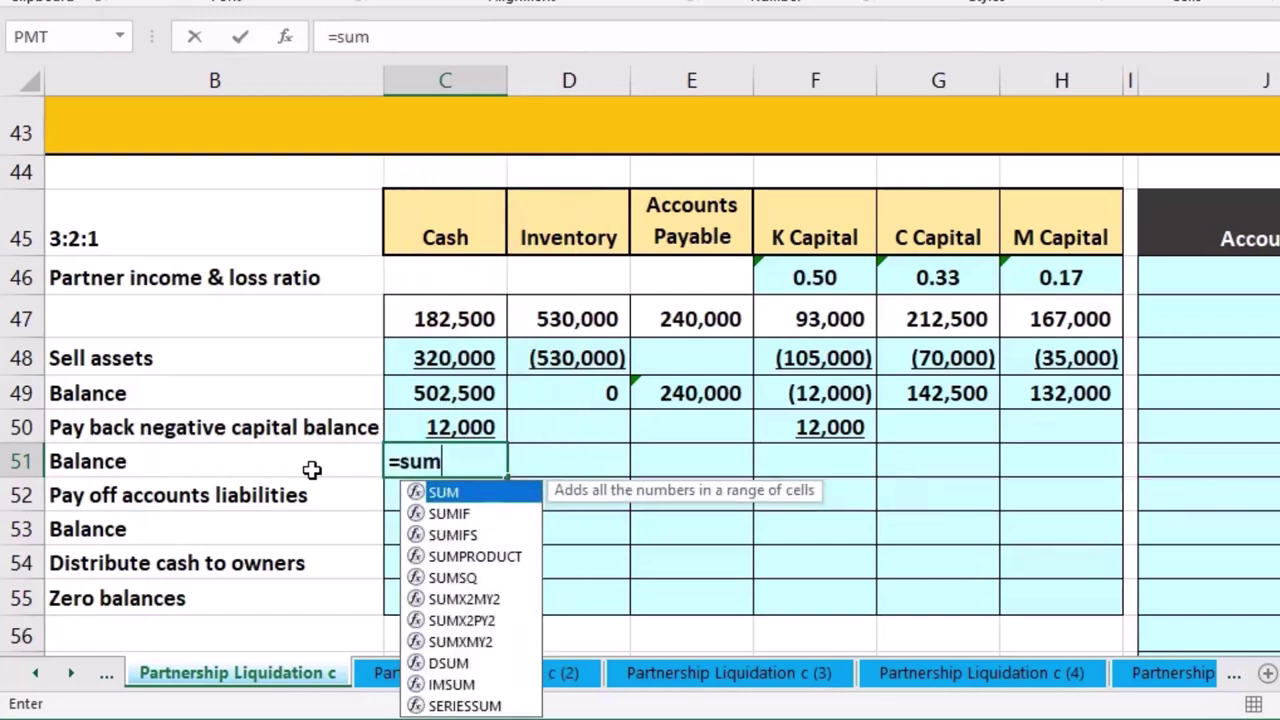
double_click(445, 493)
drag(401, 398, 401, 411)
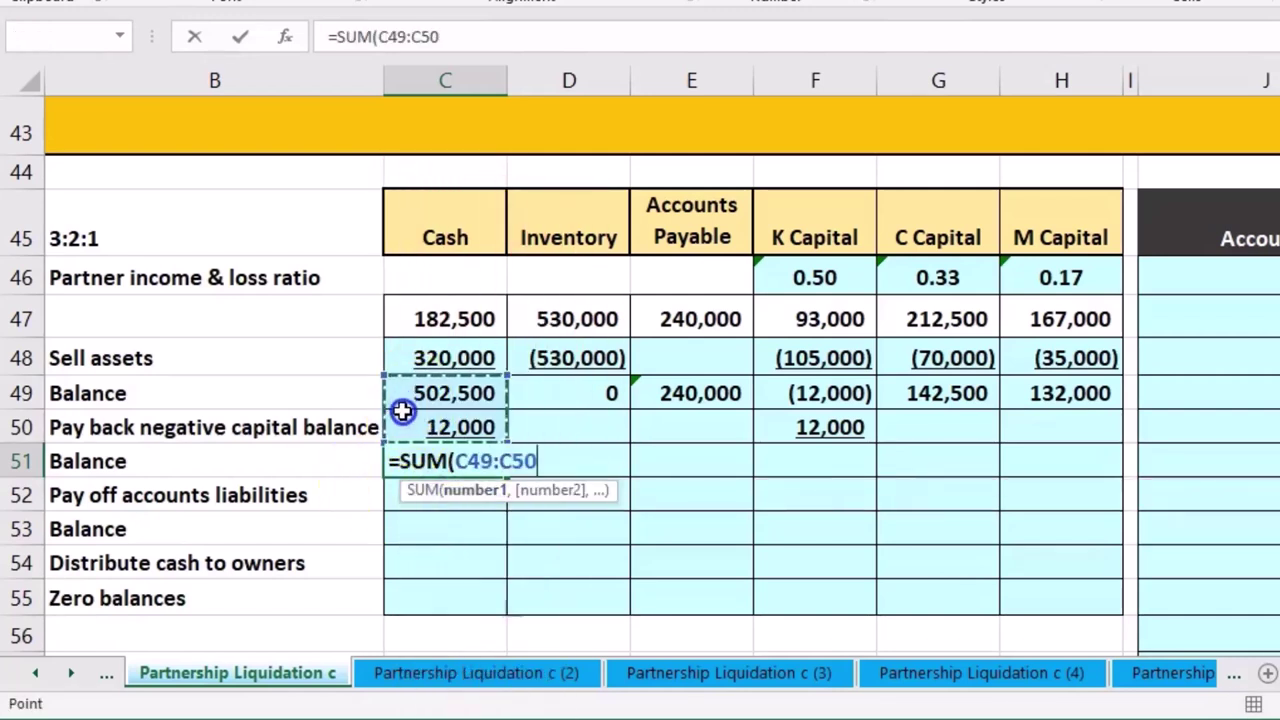
key(Tab)
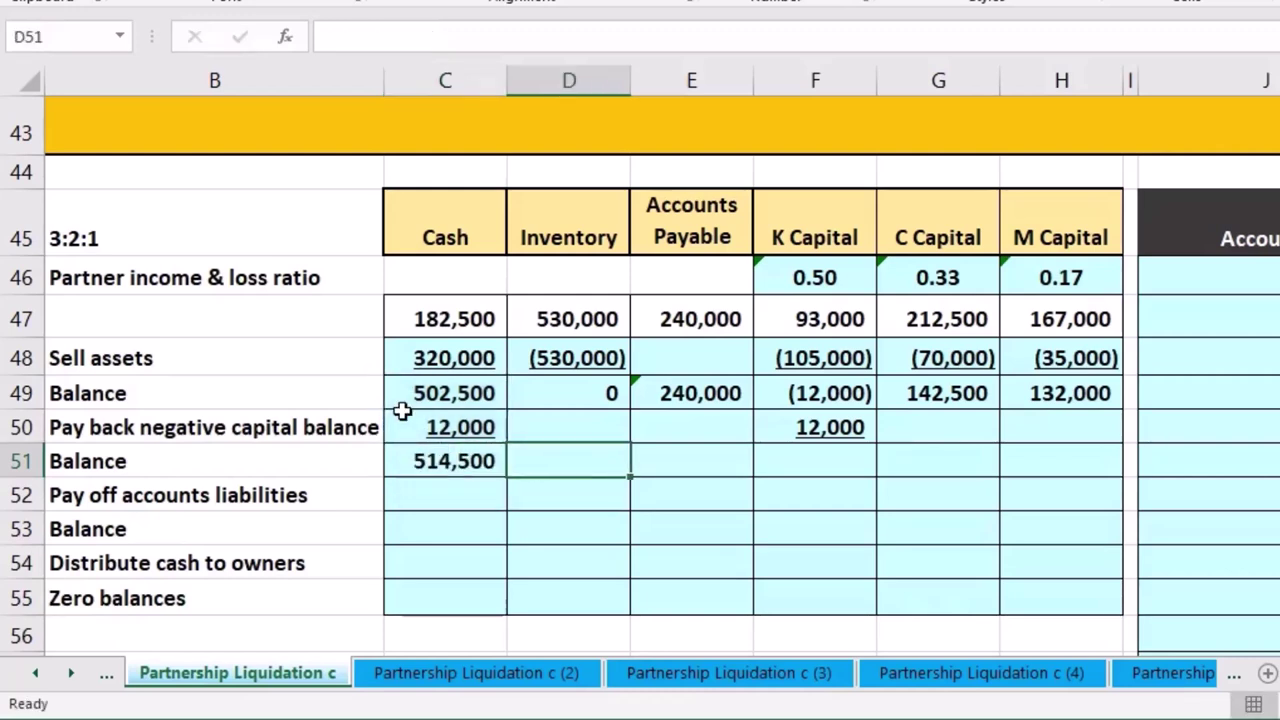
Carry the Accounts Payable balance into E51 with the formula =E49
click(697, 464)
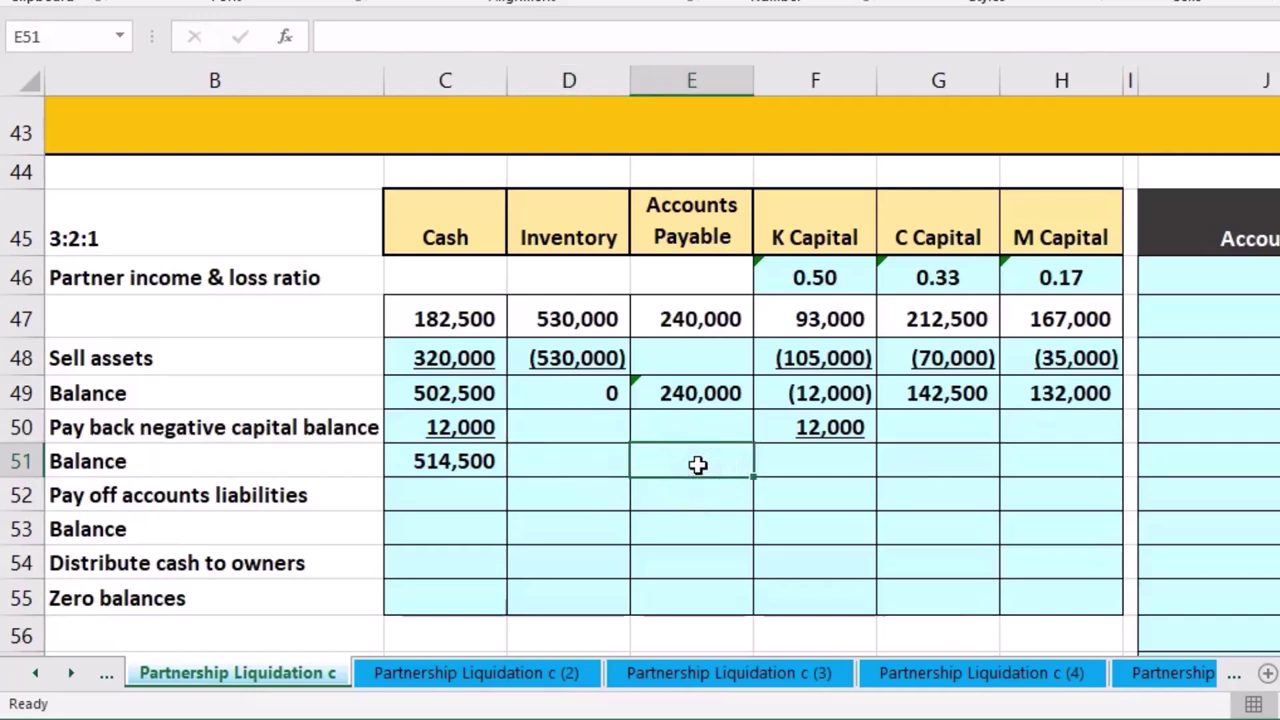
text(=)
key(Up)
key(Up)
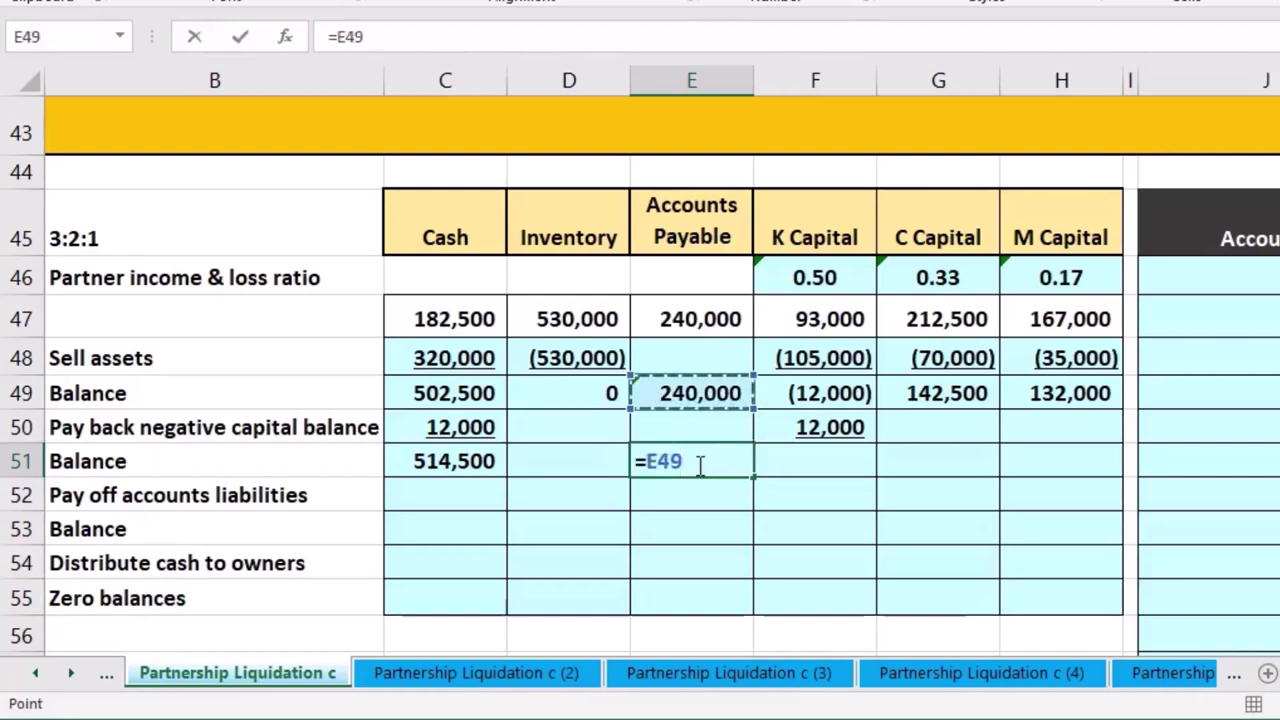
key(Tab)
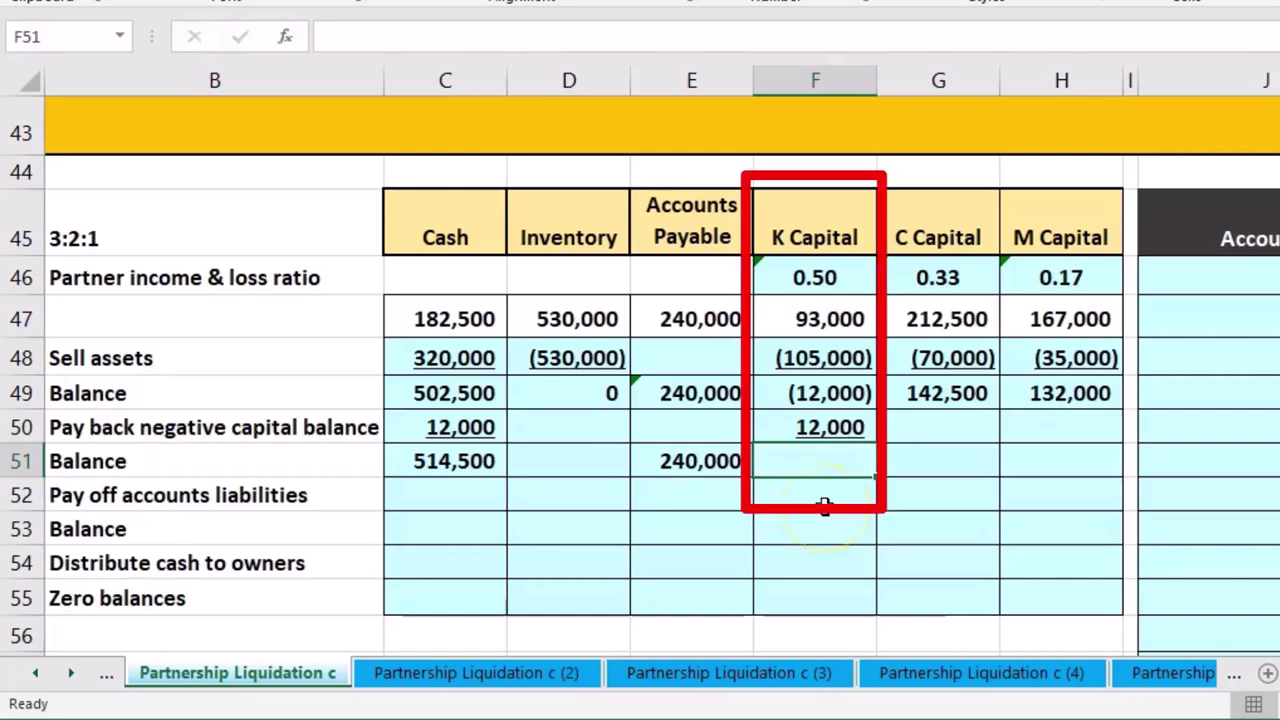
Enter =SUM(F49:F50) in F51 to calculate K Capital's balance after the payback
text(=)
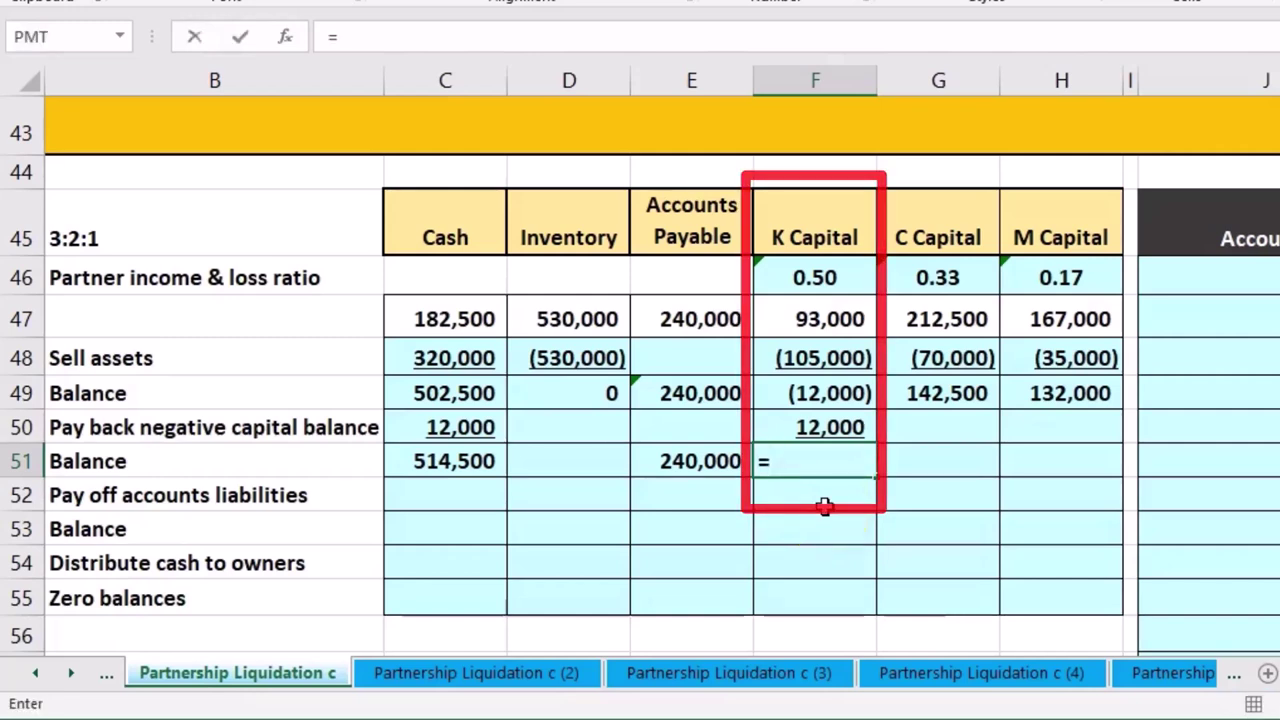
text(sum)
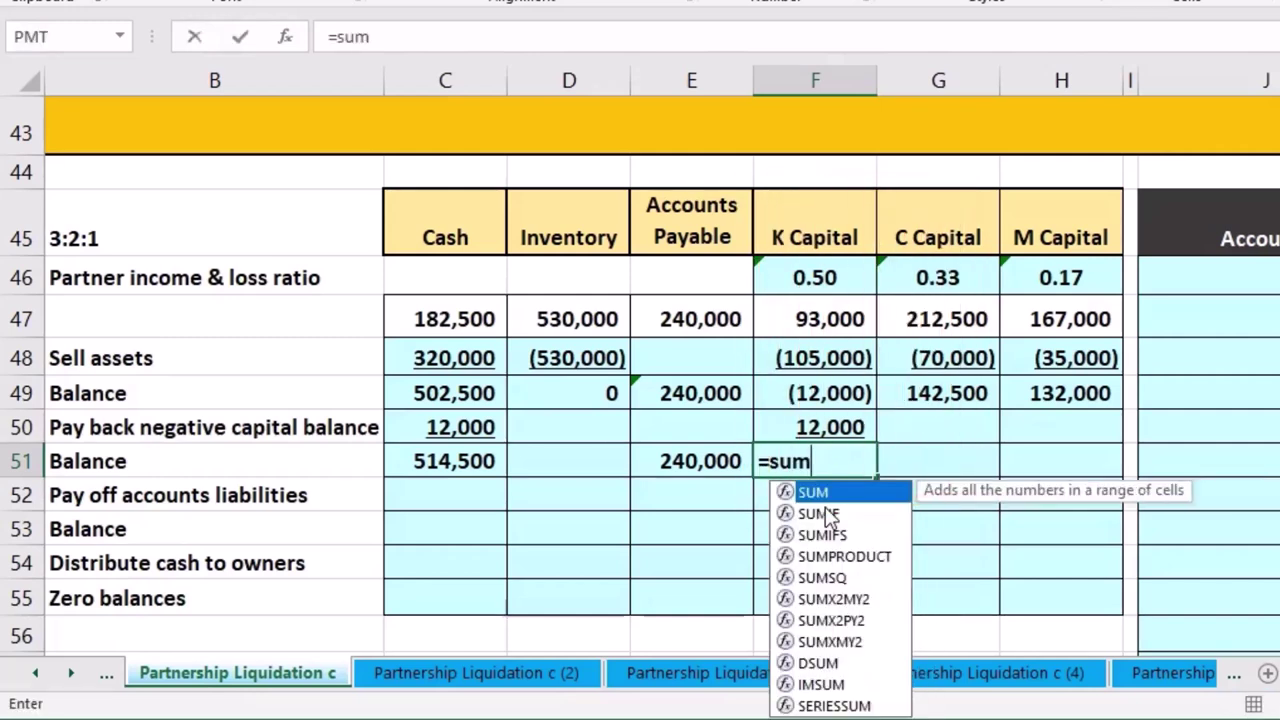
double_click(826, 493)
drag(802, 398, 799, 423)
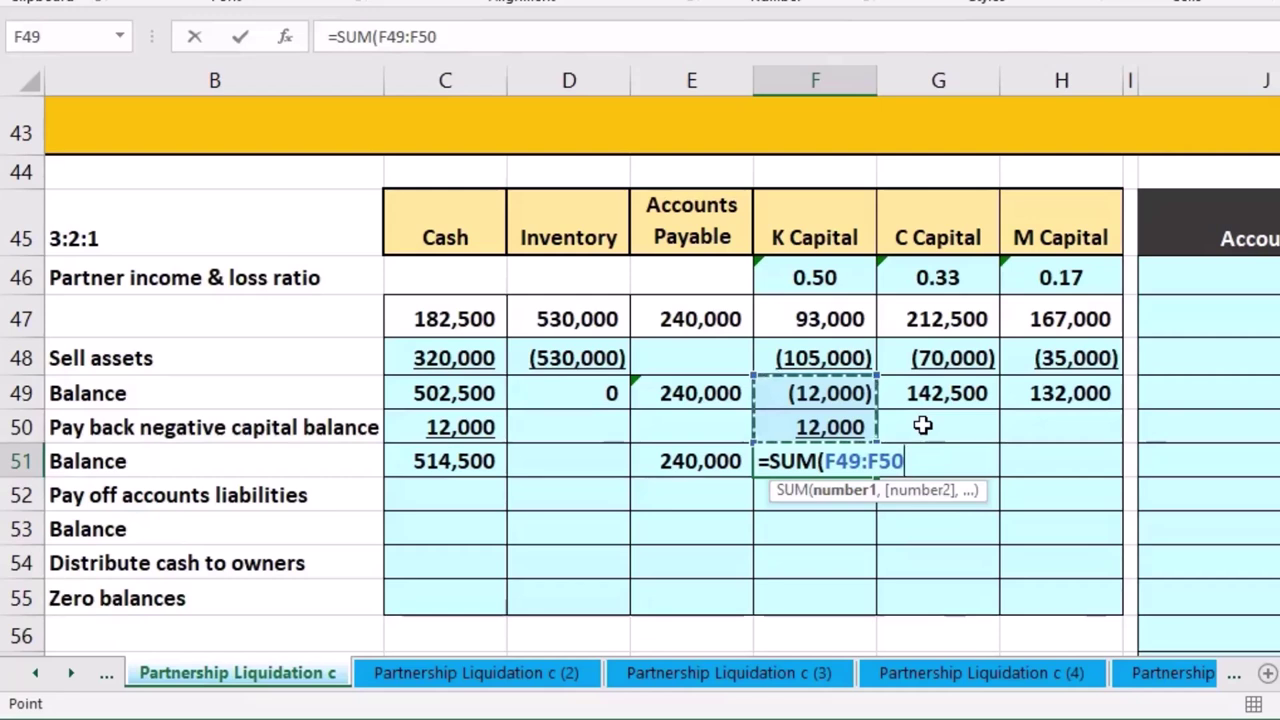
key(Tab)
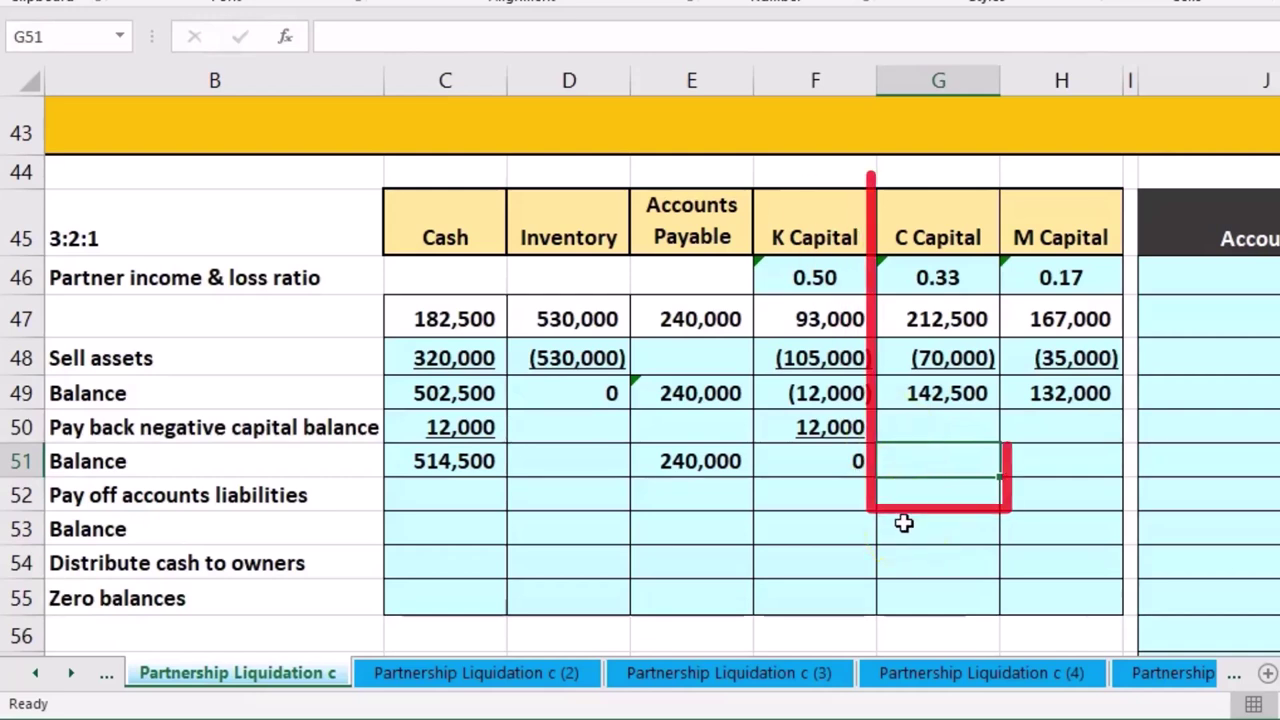
Carry the C Capital and M Capital balances into row 51 with =G49 in G51 and =H49 in H51
text(=)
key(Up)
key(Up)
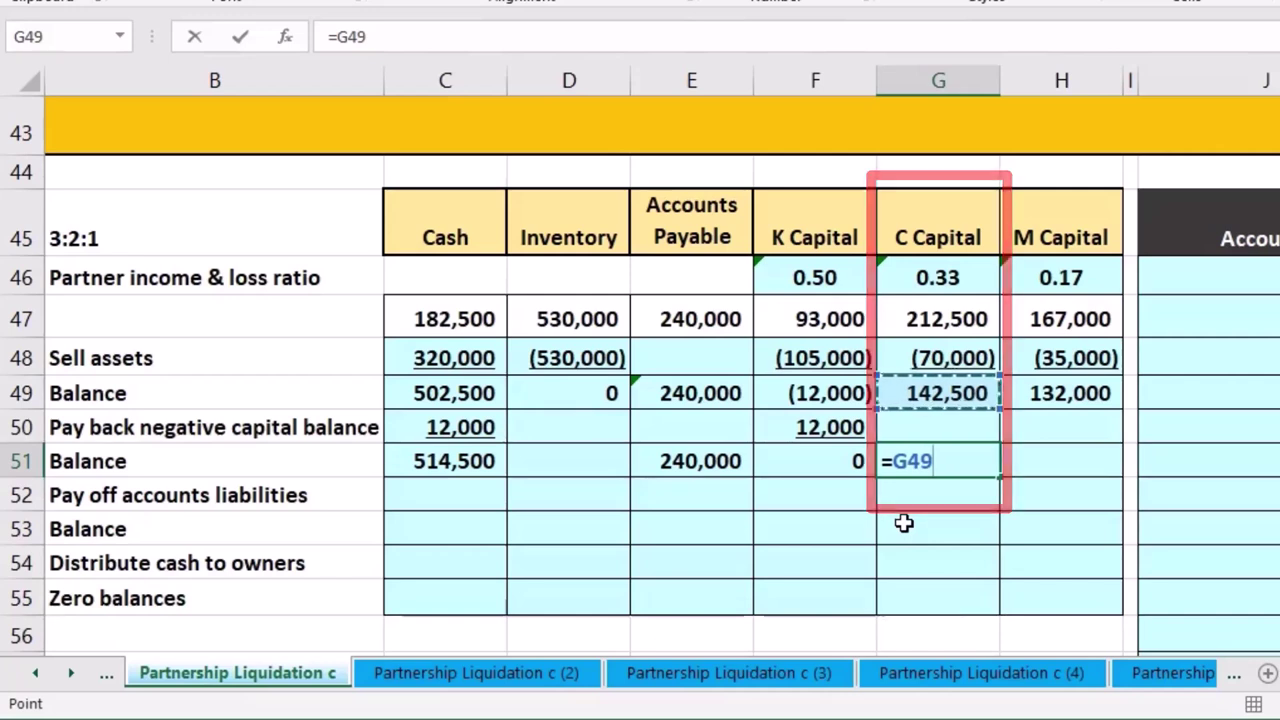
key(Tab)
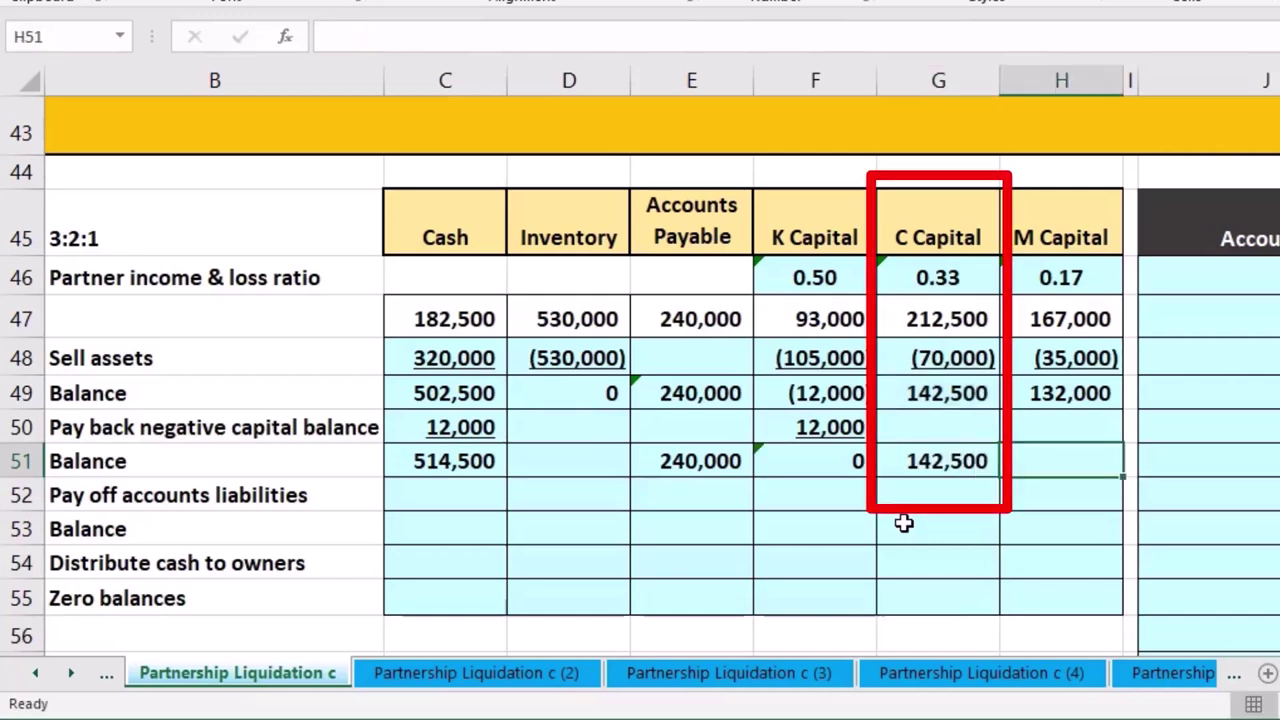
text(=)
key(Up)
key(Up)
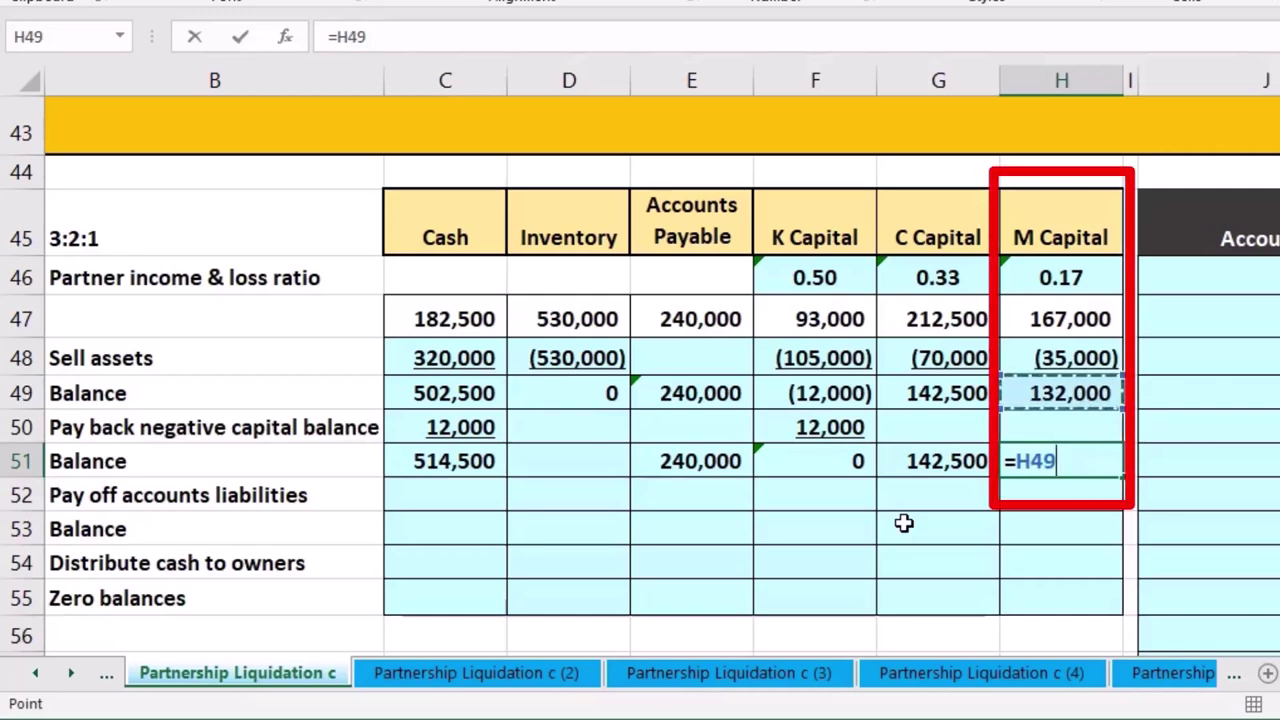
key(Return)
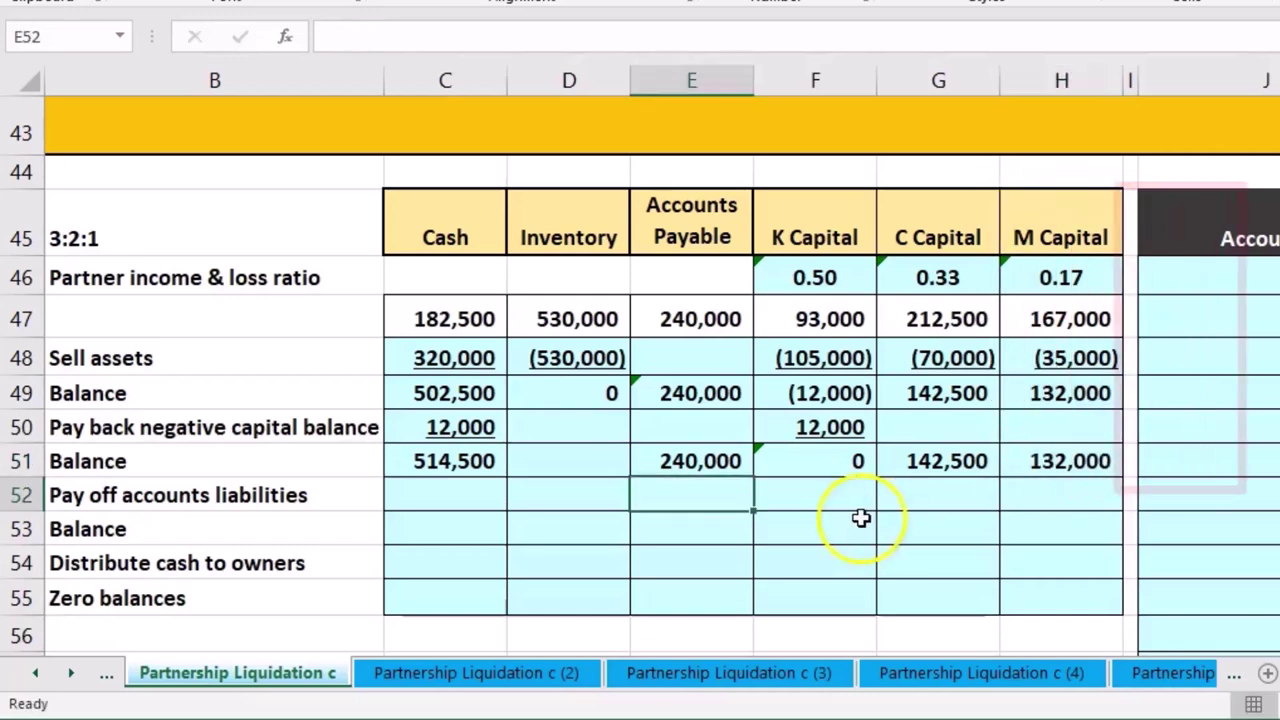
Compare the Cash balance in C51 with the sum of the liability and capital balances in E51:H51
click(477, 466)
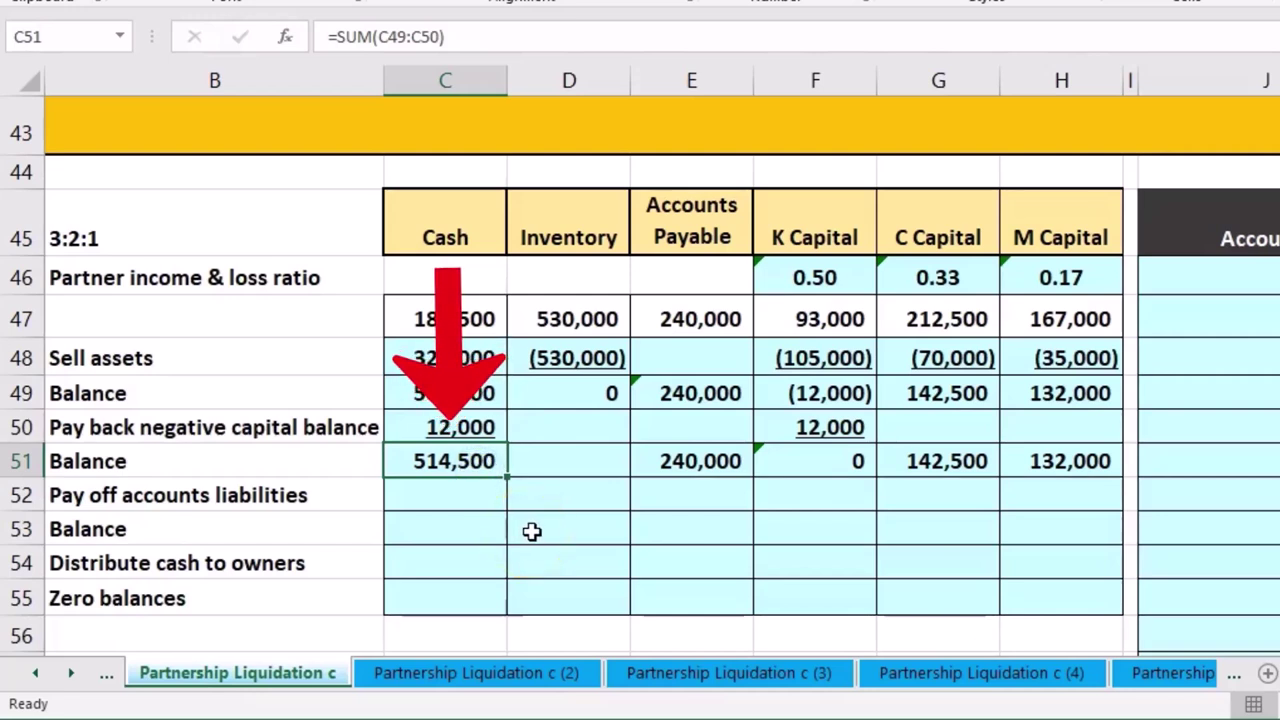
click(643, 485)
drag(678, 455, 1068, 445)
click(1210, 704)
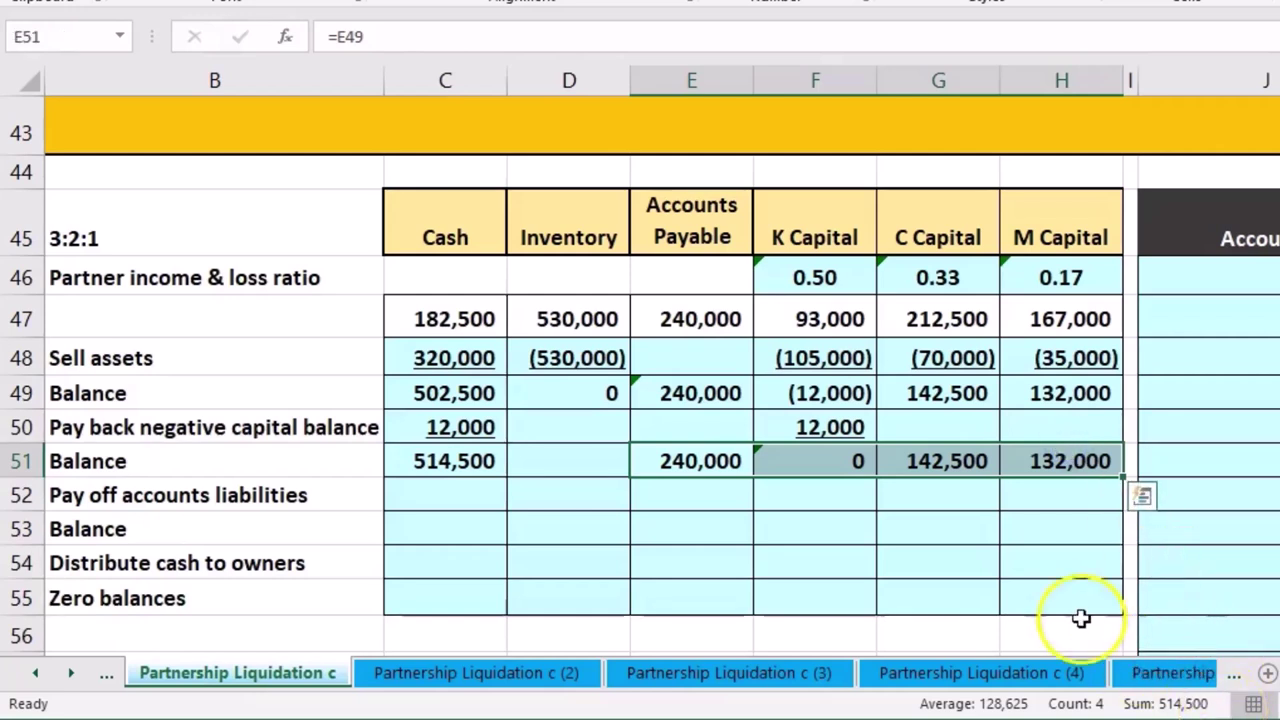
Record the liability payoff in row 52 by entering -240000 under both Cash and Accounts Payable
click(720, 460)
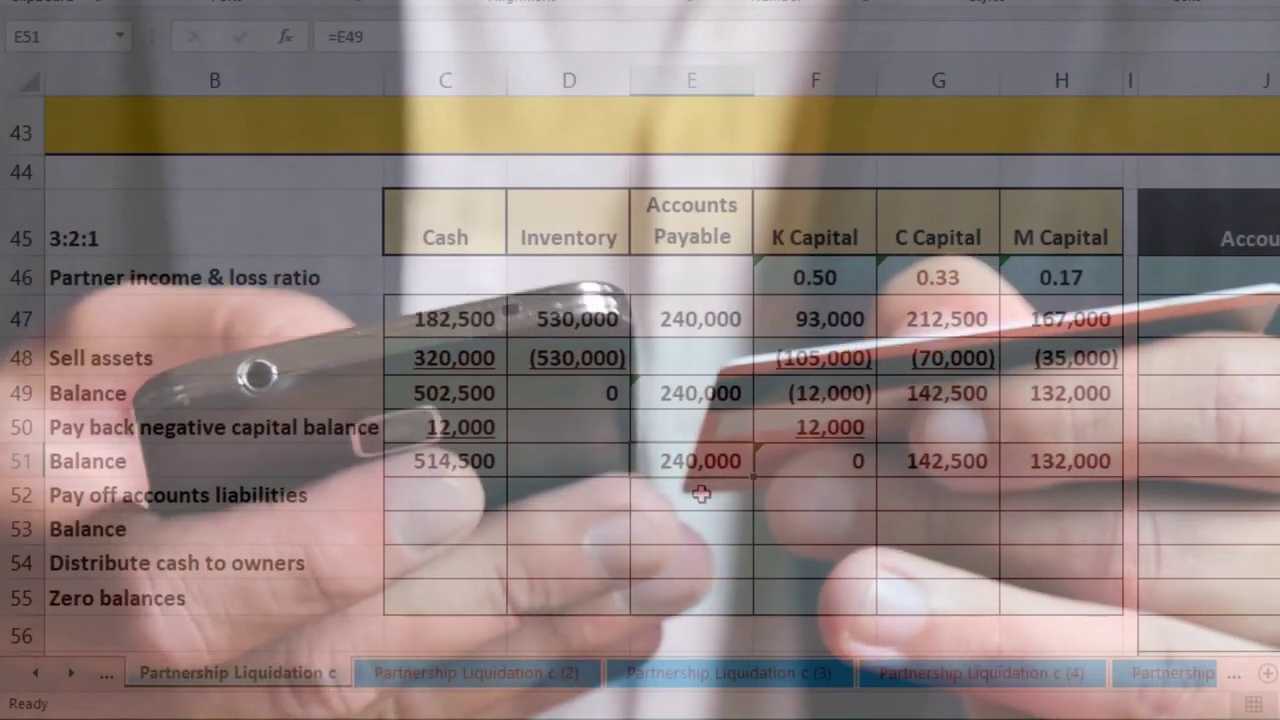
click(756, 475)
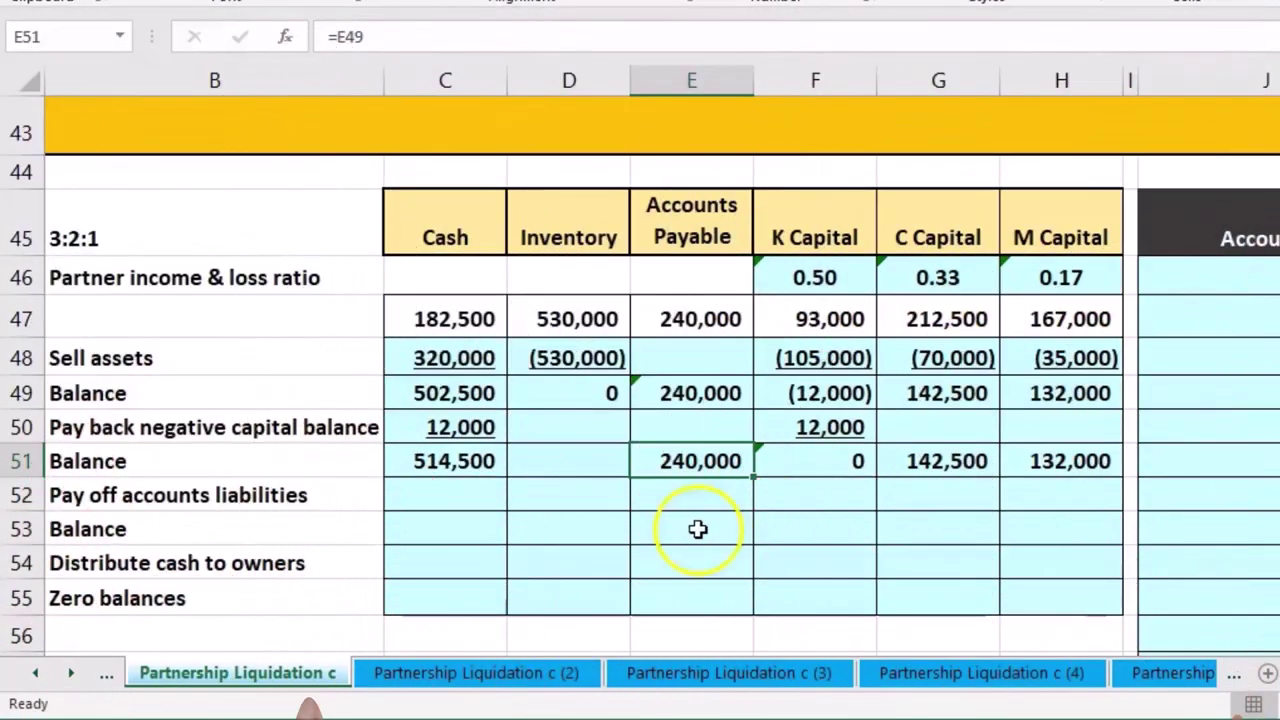
click(473, 505)
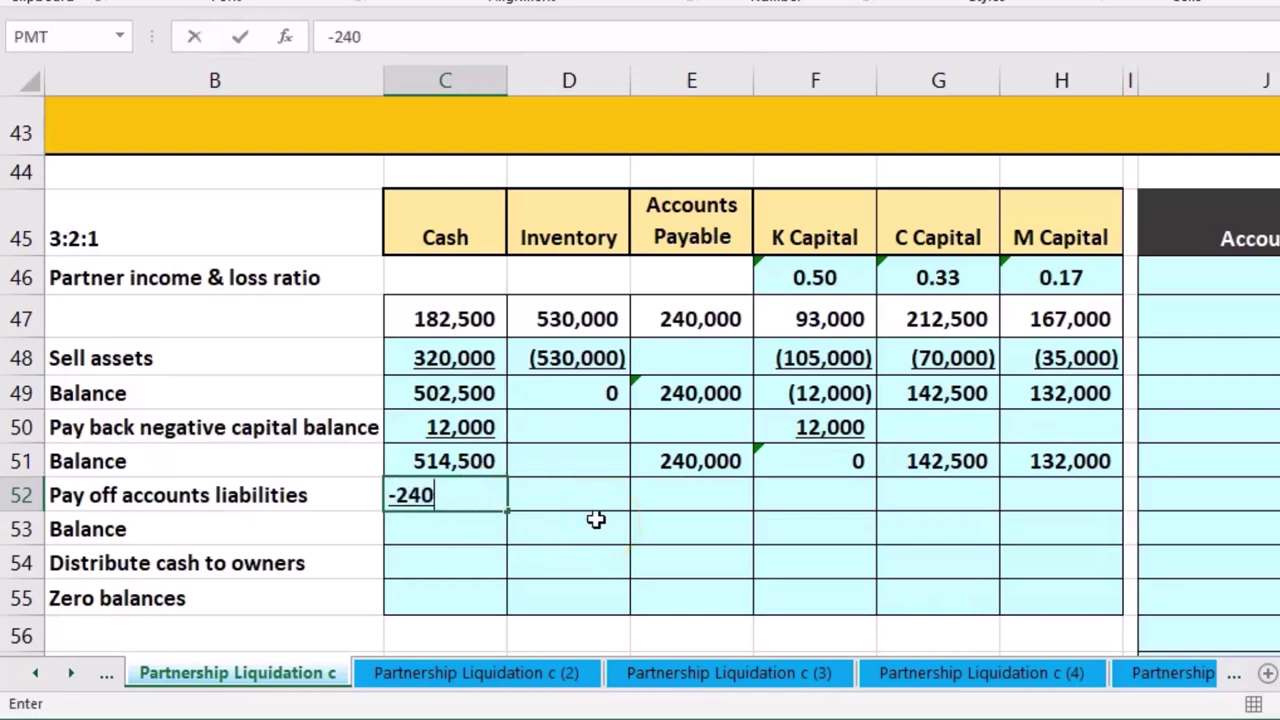
key(Tab)
key(Tab)
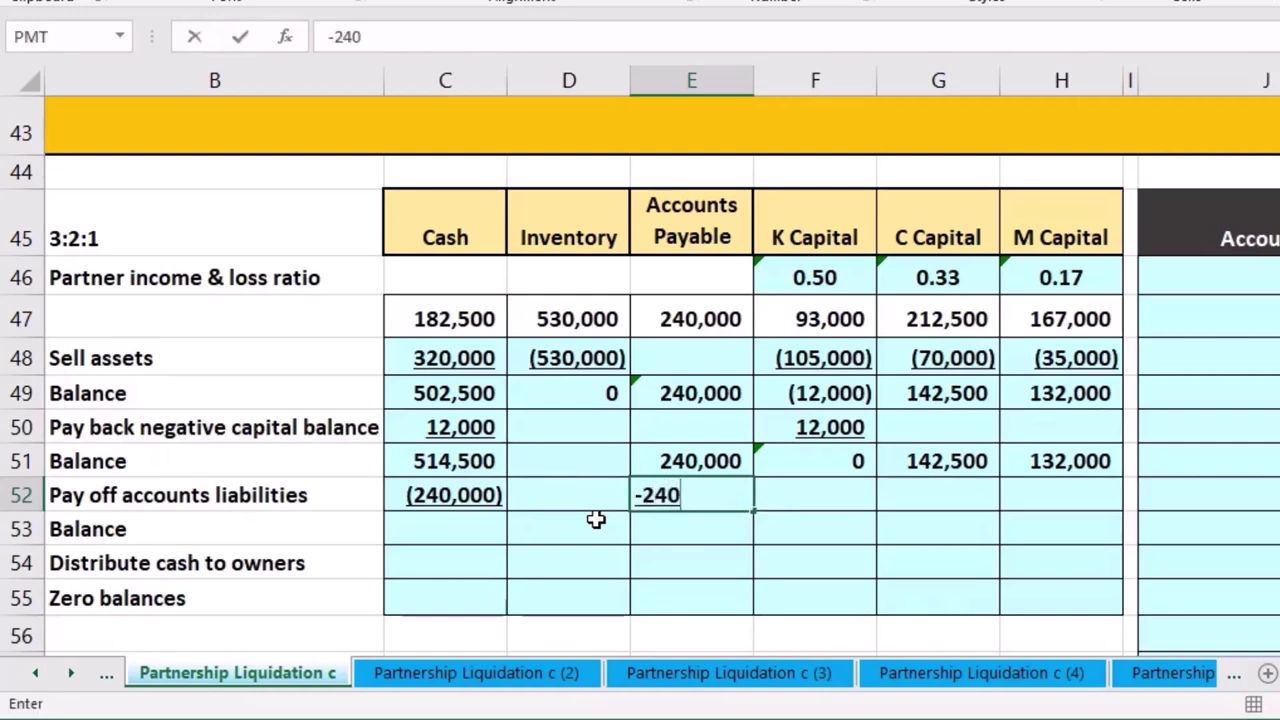
text(-240000)
key(Tab)
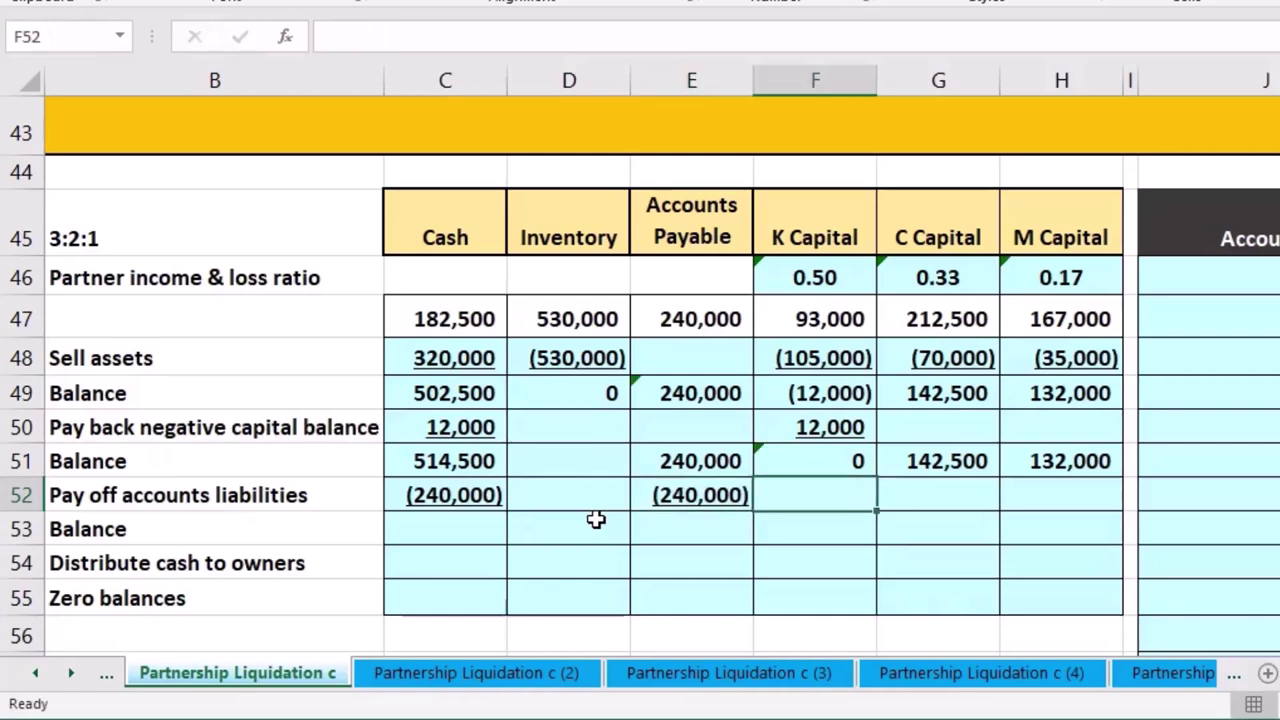
Enter =SUM(C51:C52) in C53 to calculate the Cash balance after paying off the liabilities
click(480, 524)
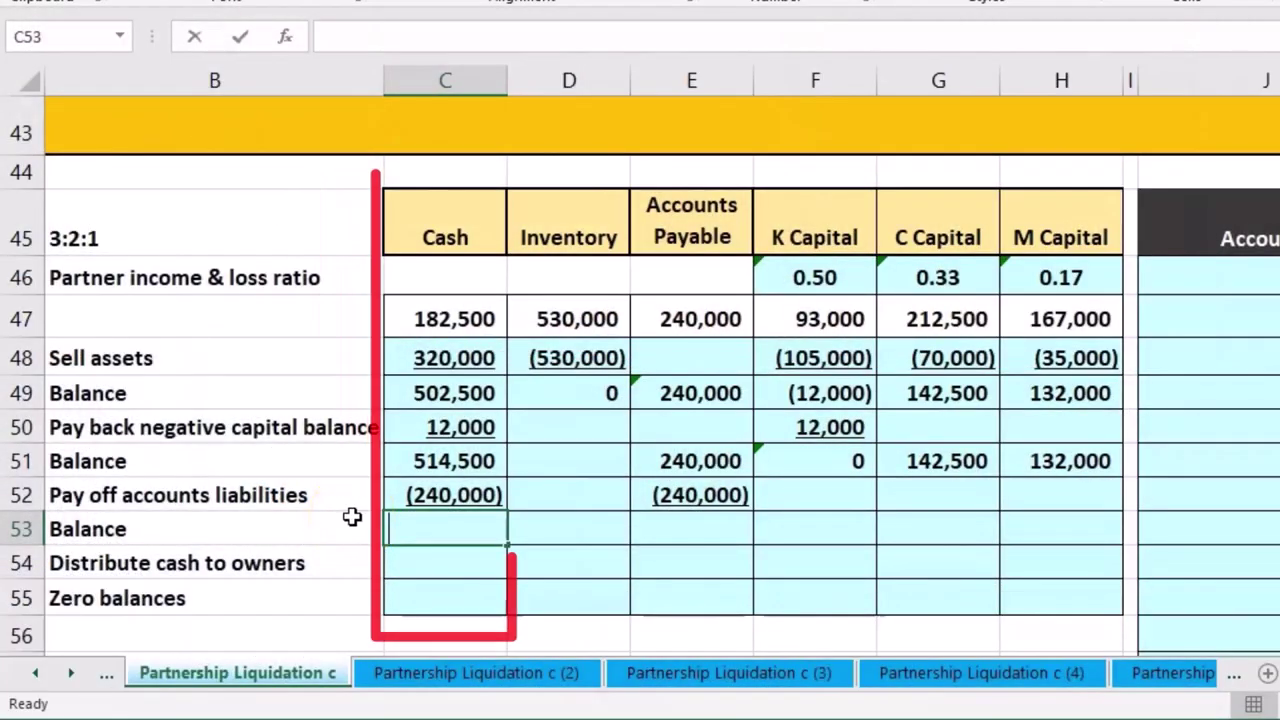
text(sum)
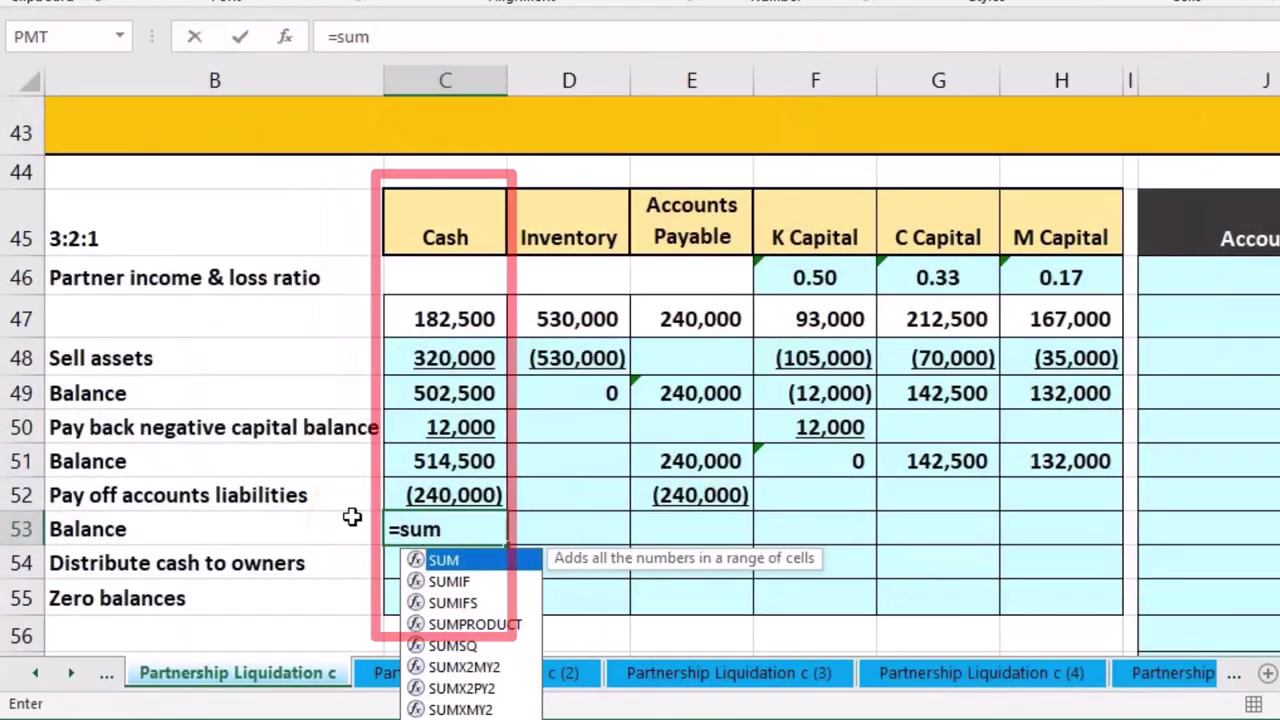
double_click(445, 561)
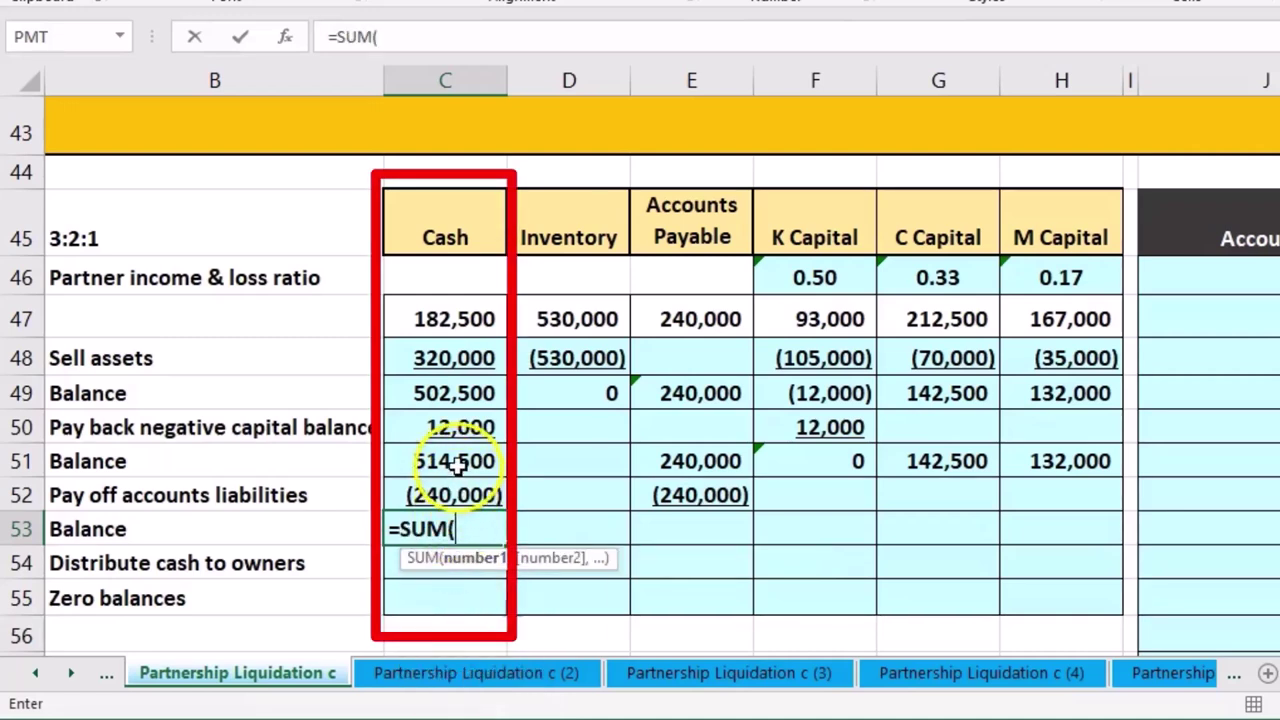
drag(440, 461, 452, 486)
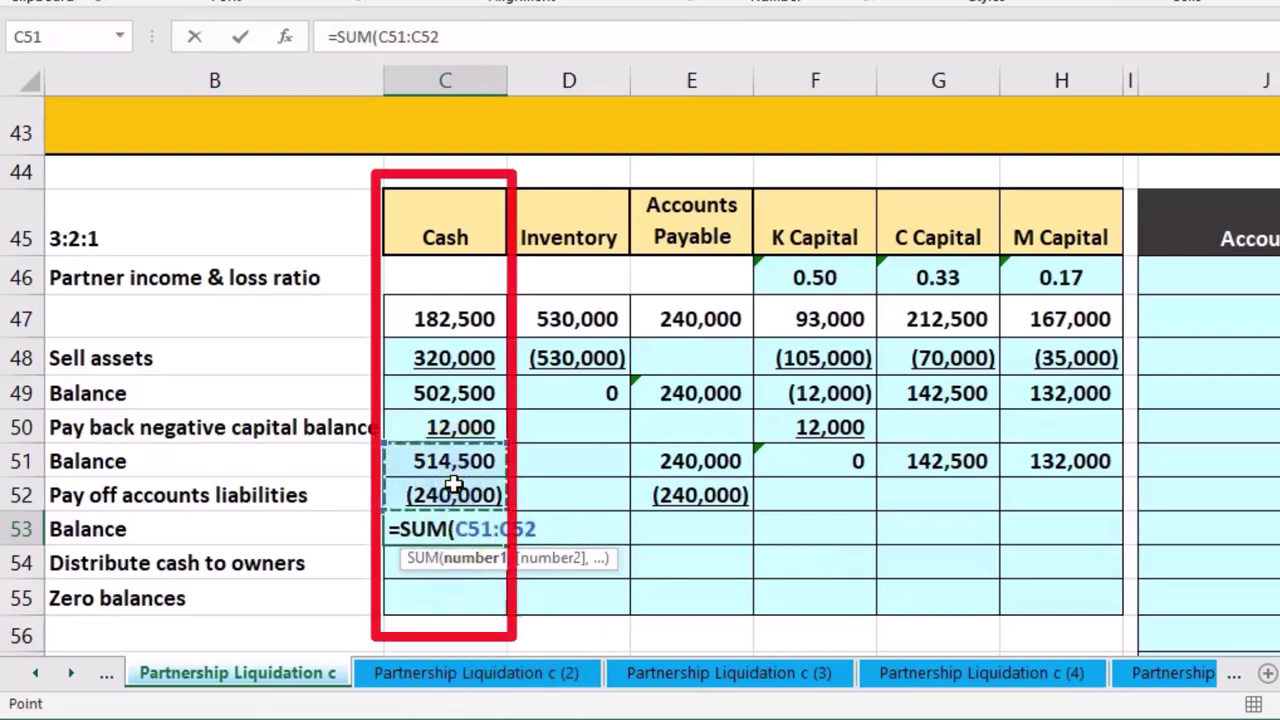
key(Tab)
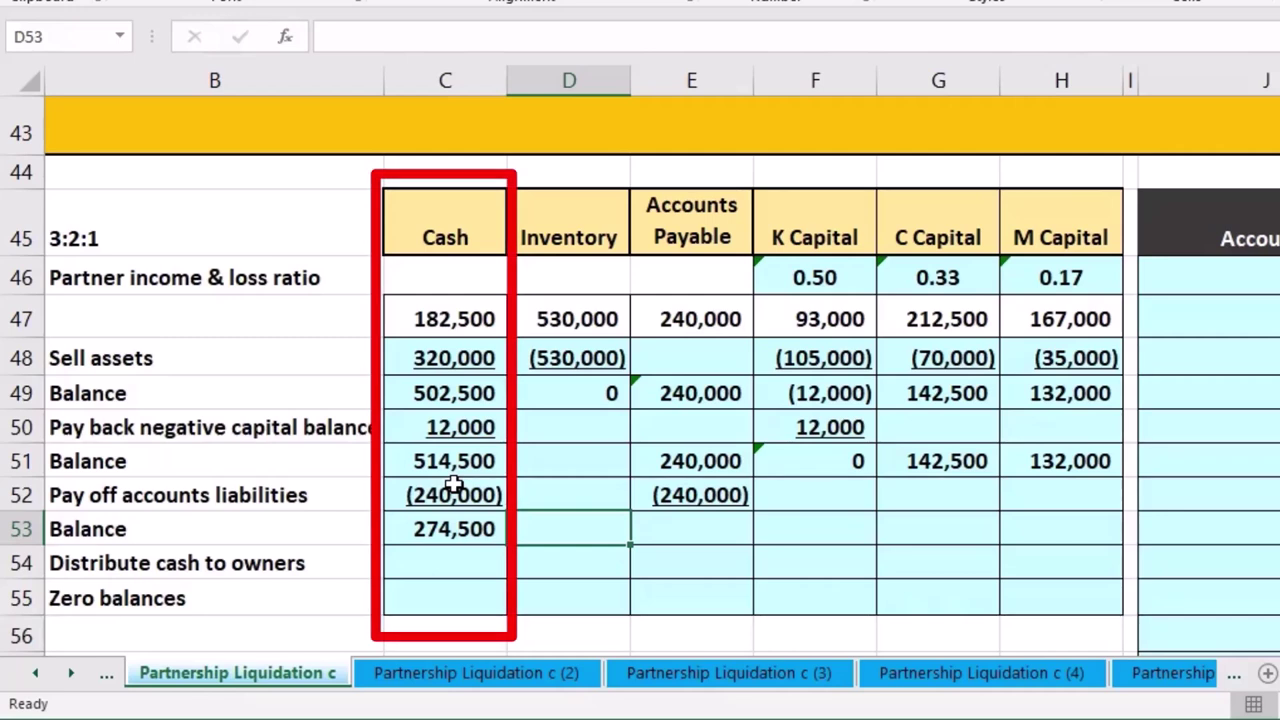
Enter =SUM(E51:E52) in E53 to calculate the Accounts Payable balance after the payoff
click(674, 527)
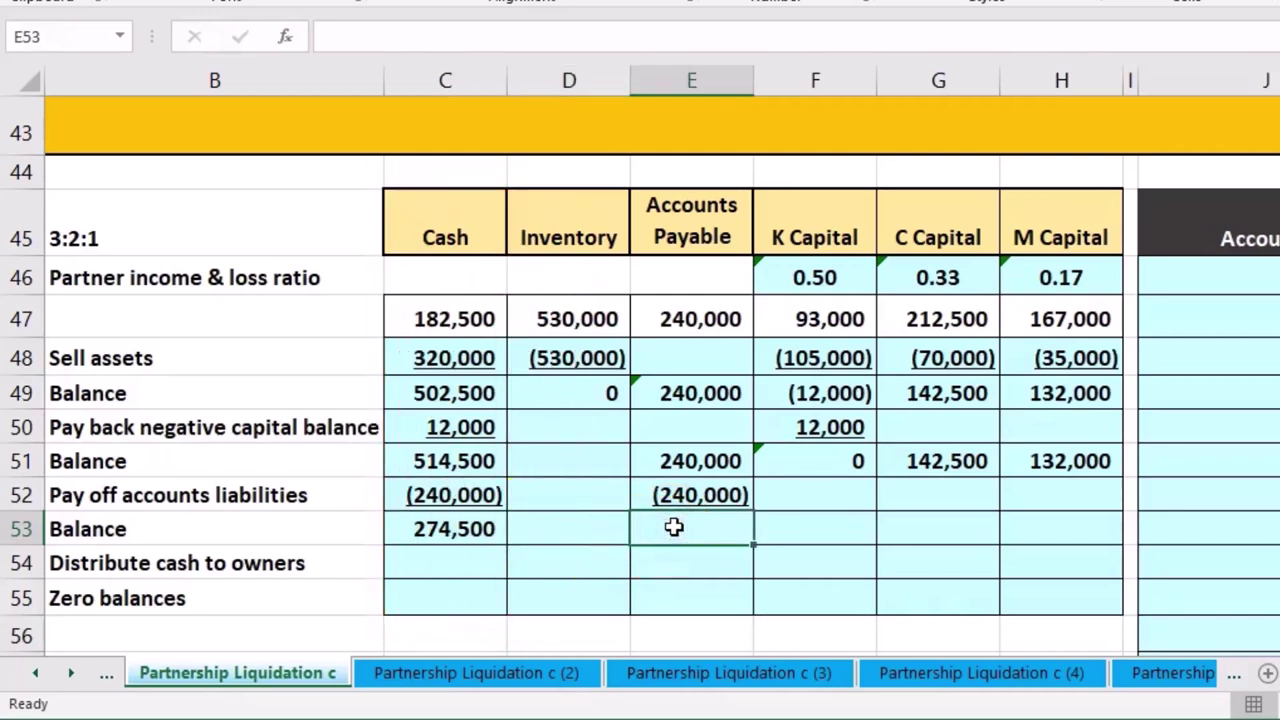
text(=sum)
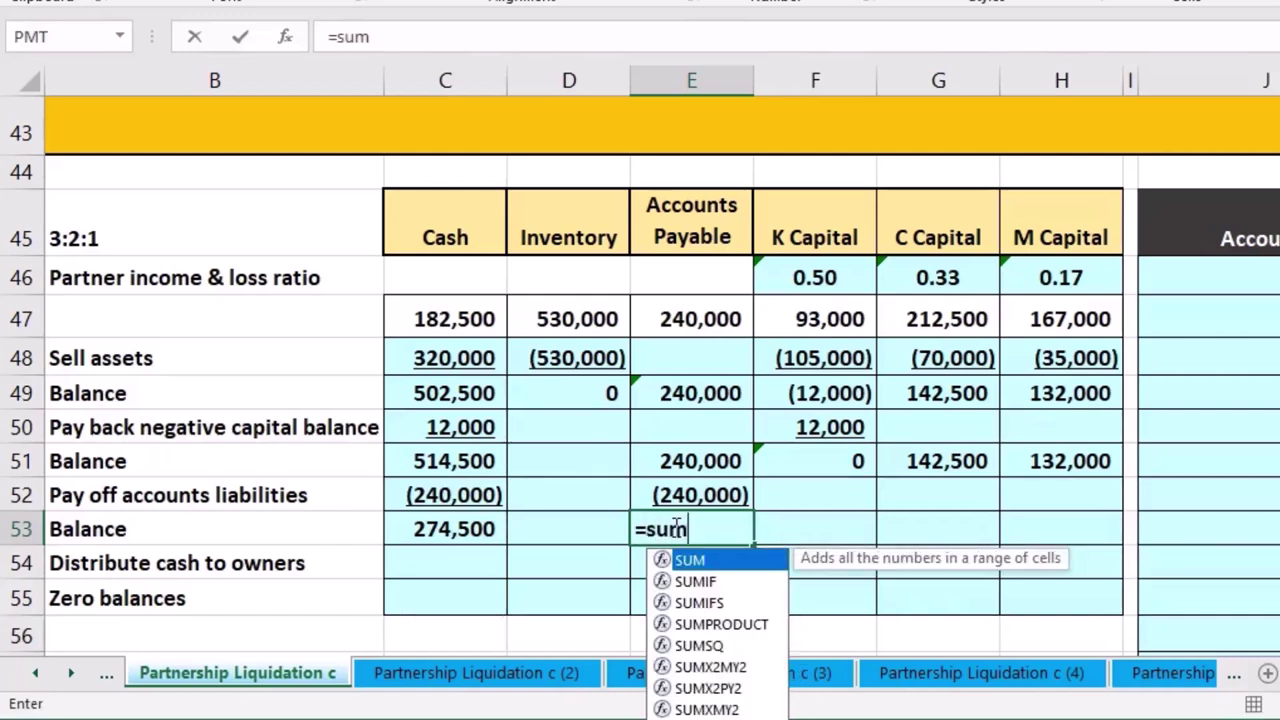
double_click(683, 561)
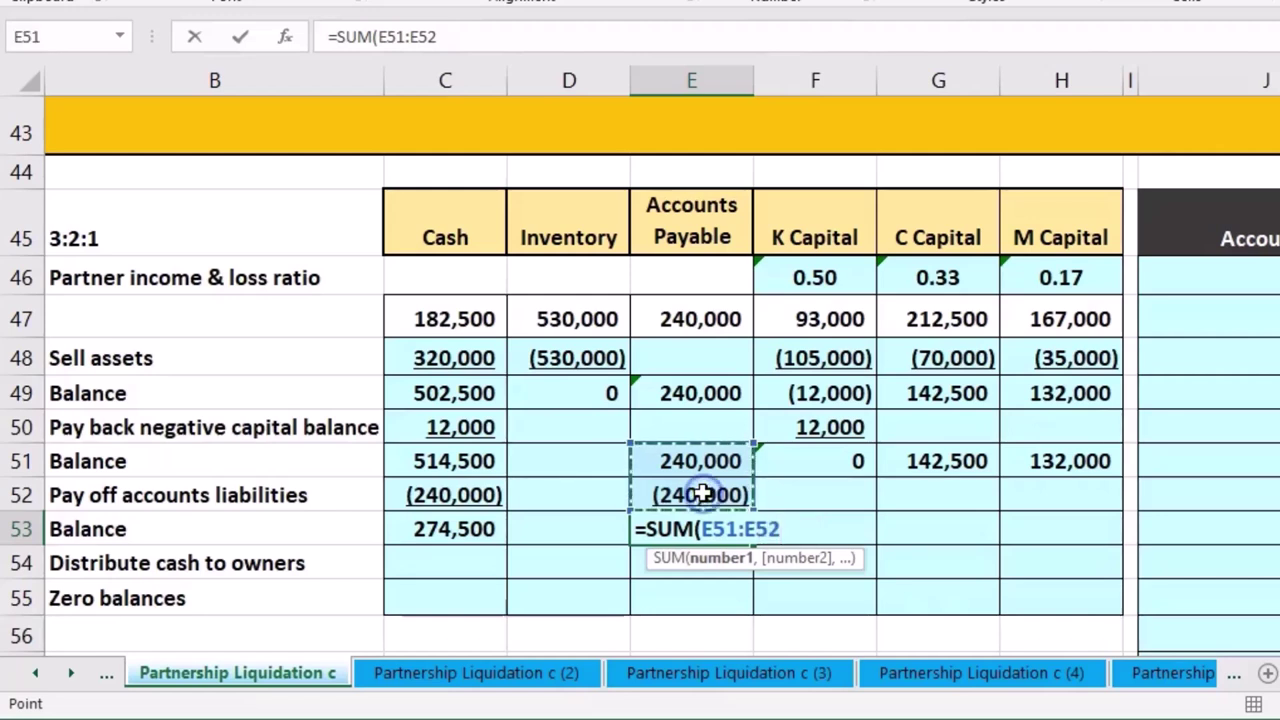
key(Tab)
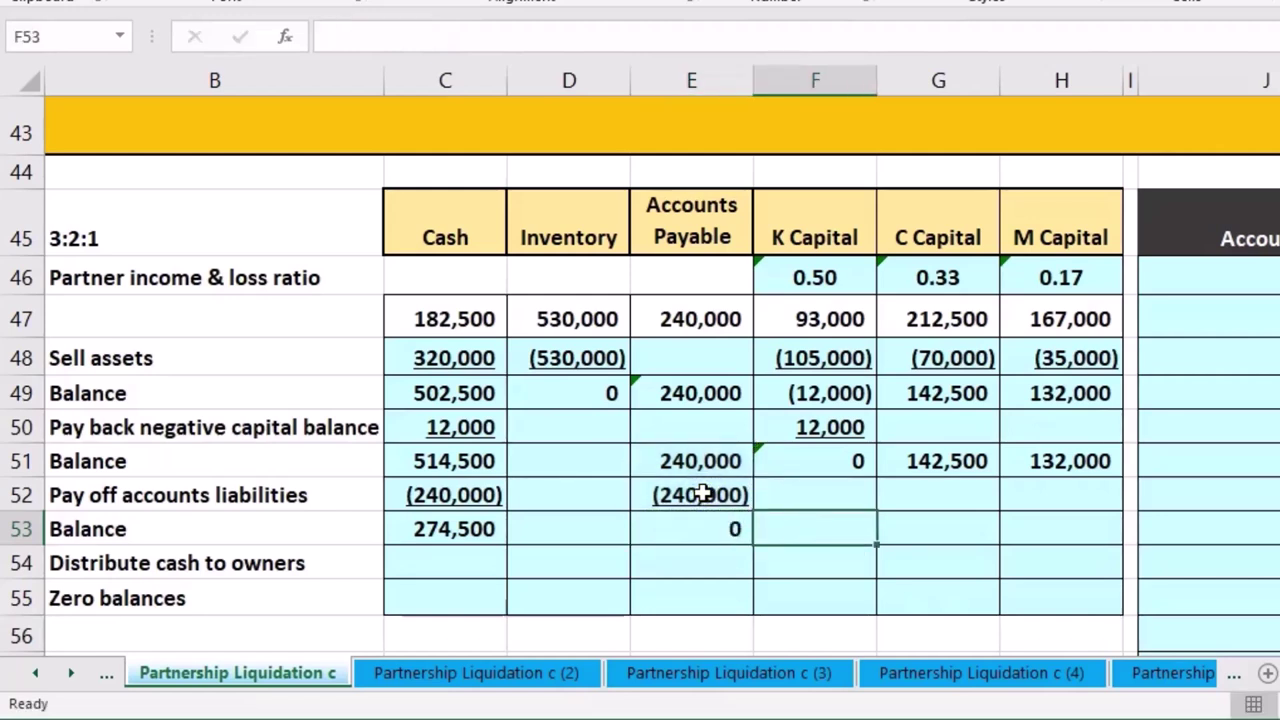
Carry the C Capital and M Capital balances into row 53 with =G51 in G53 and =H51 in H53
key(Right)
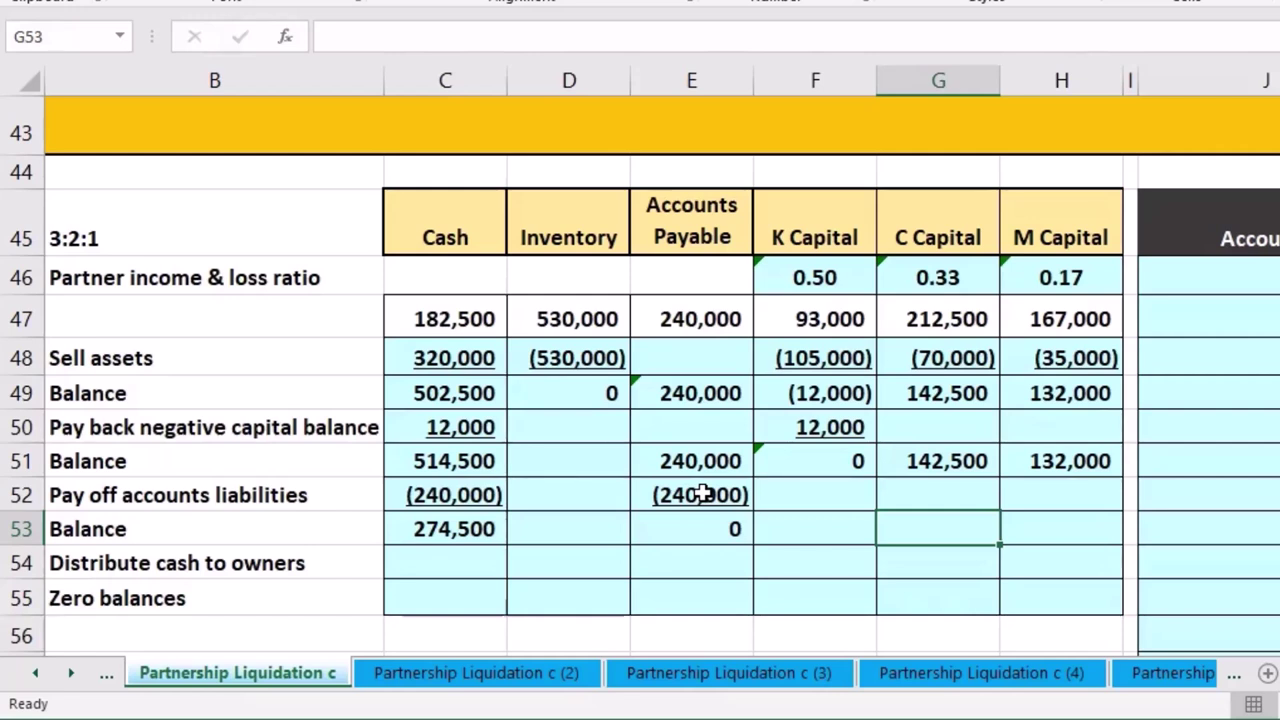
text(=)
key(Up)
key(Up)
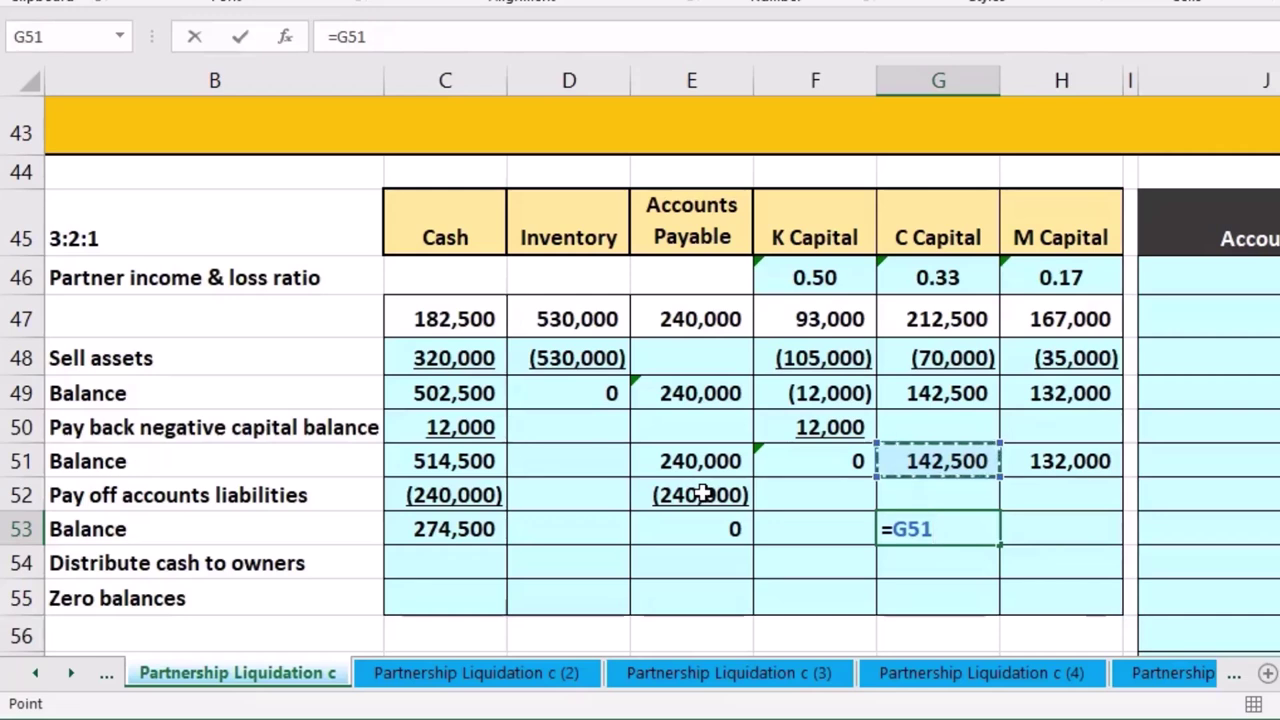
key(Tab)
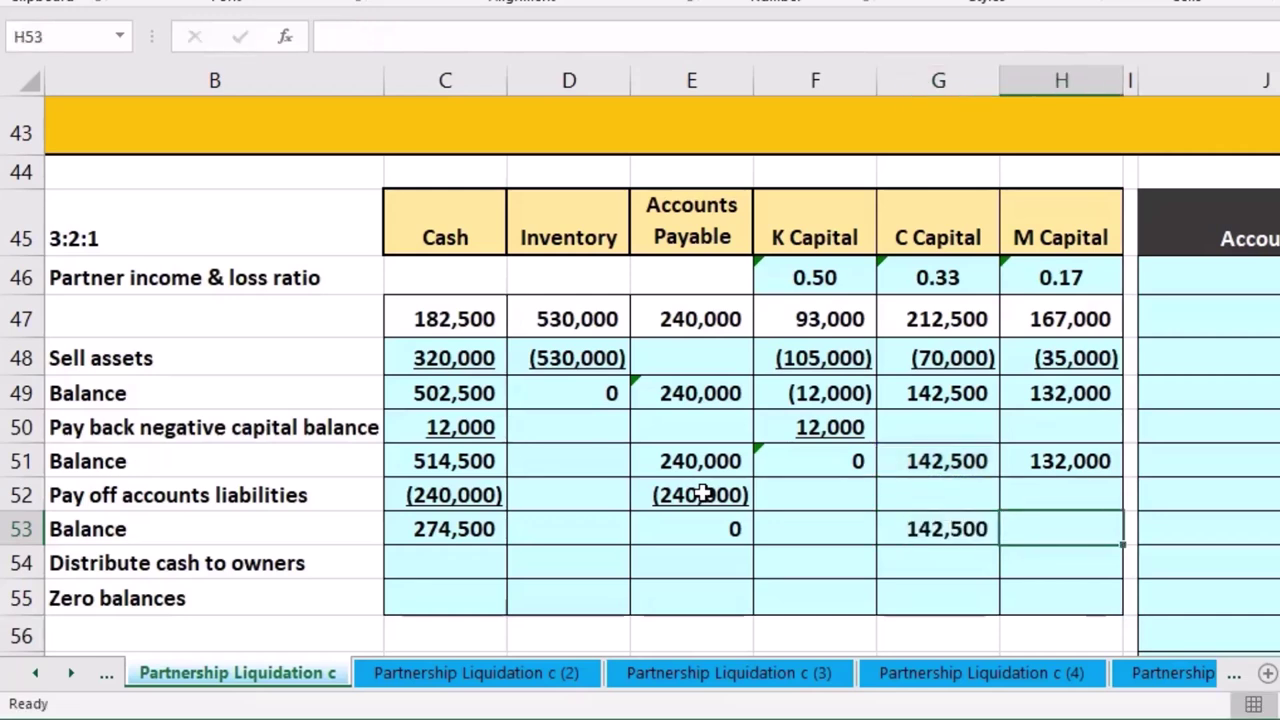
text(=)
key(Up)
key(Up)
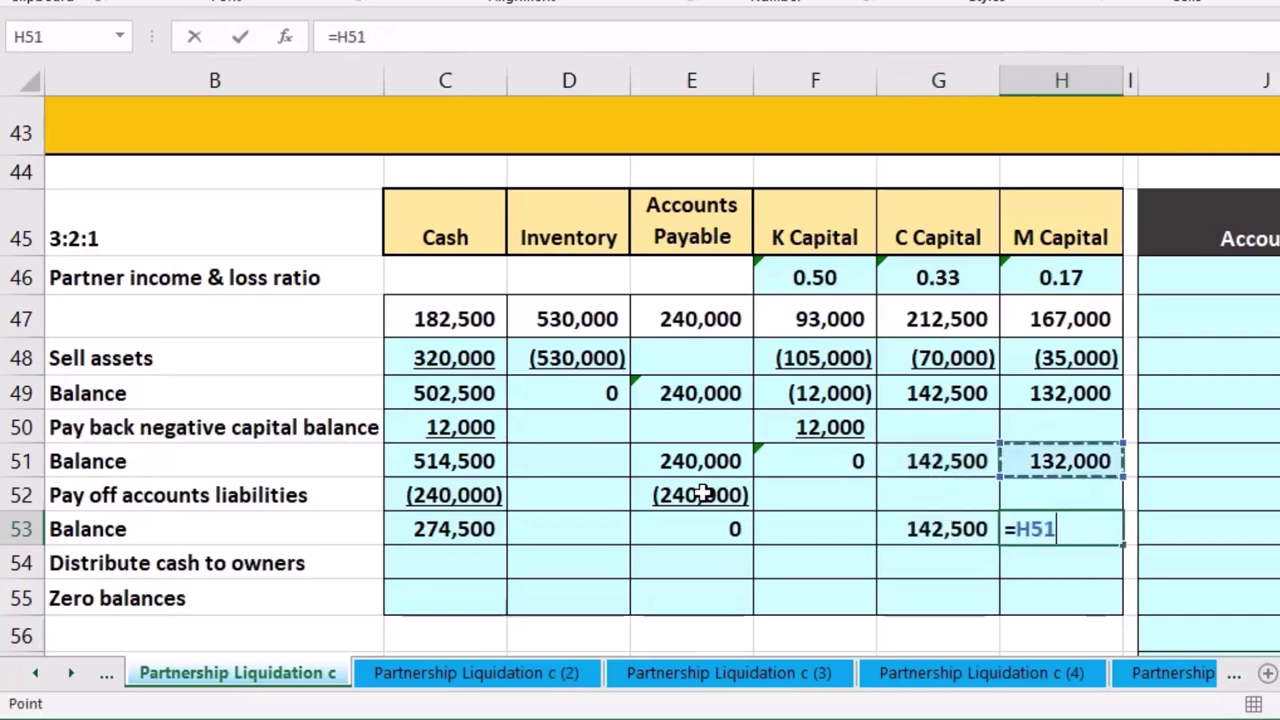
key(Return)
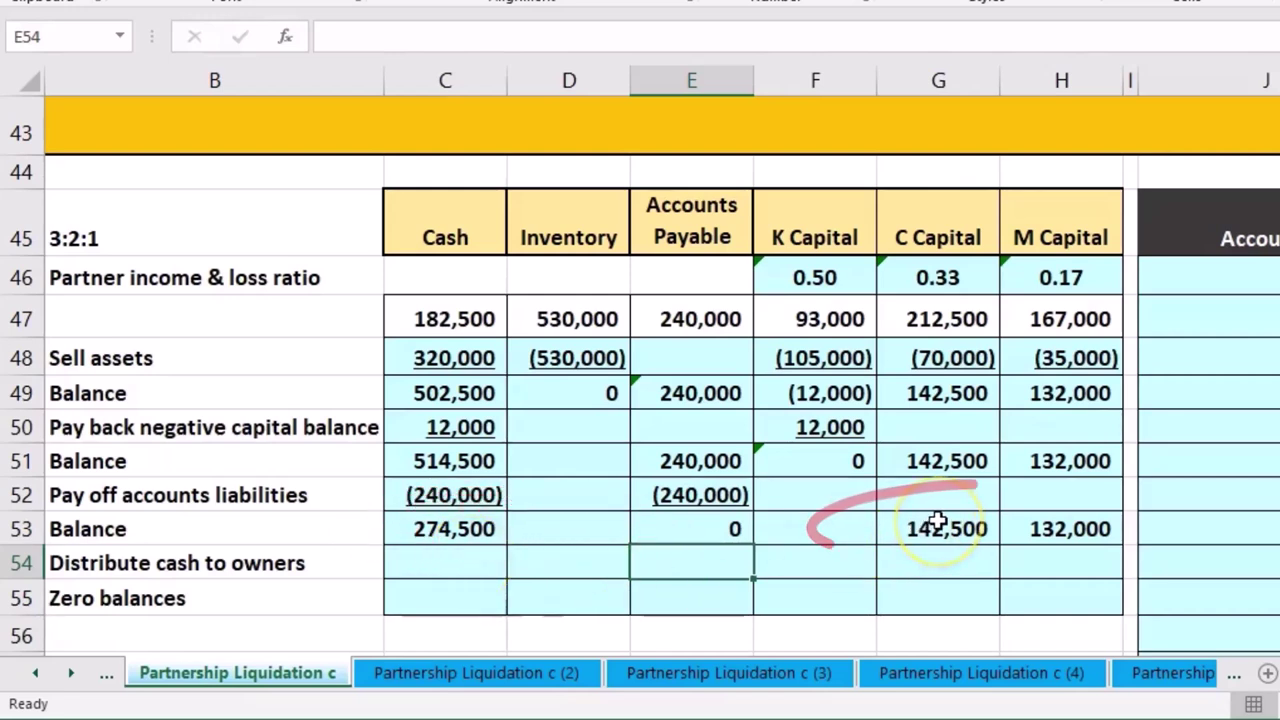
Enter -274500 in C54 to record the cash distributed to the owners
drag(938, 522, 948, 565)
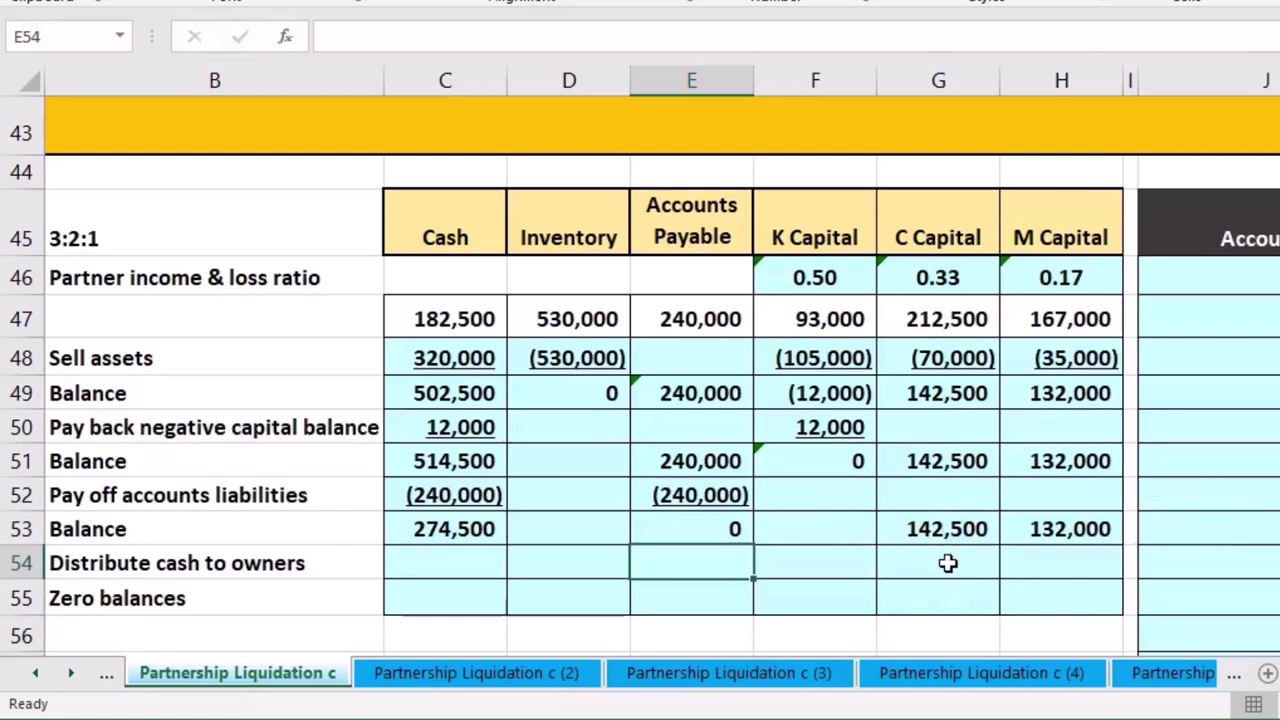
click(466, 570)
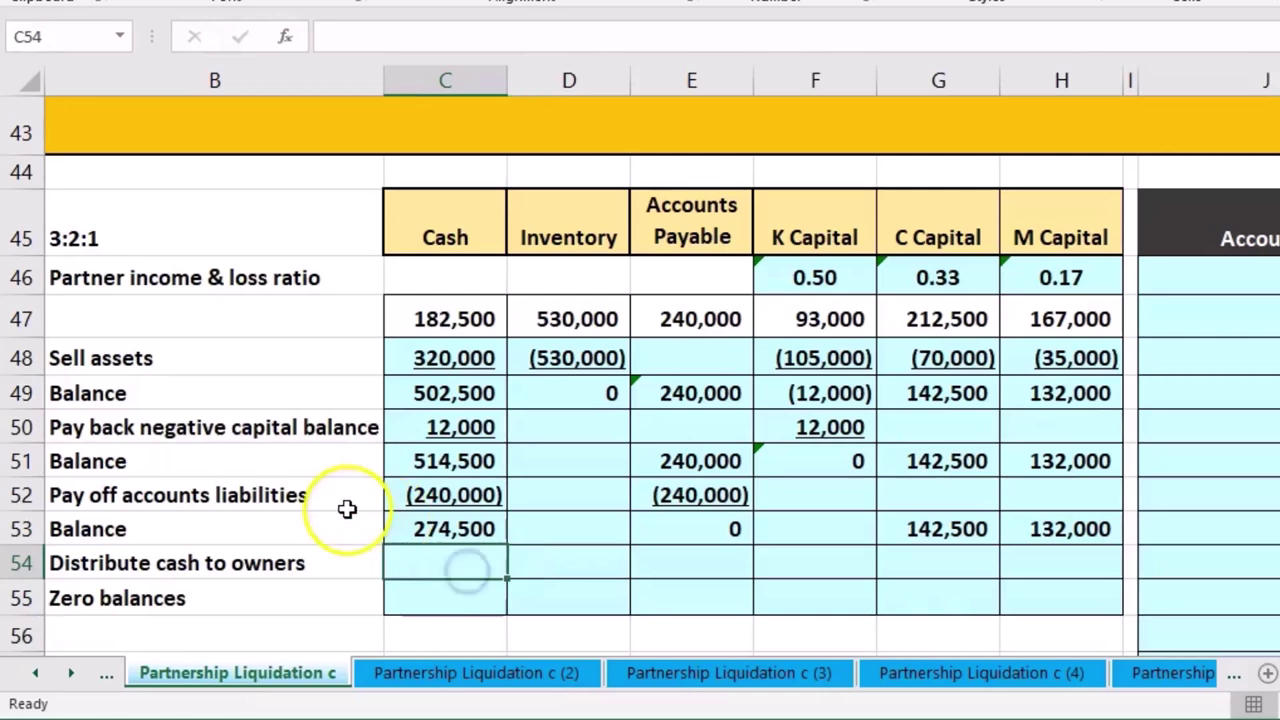
text(-274500)
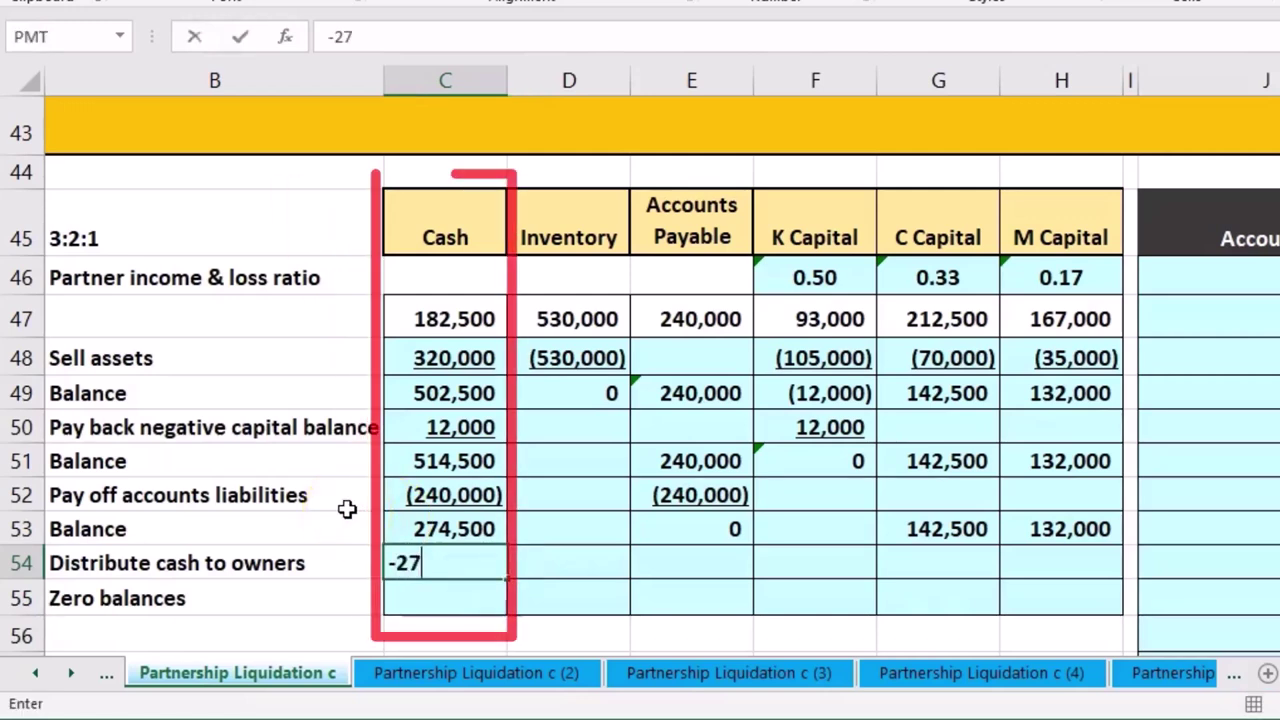
key(Right)
key(Right)
key(Right)
key(Right)
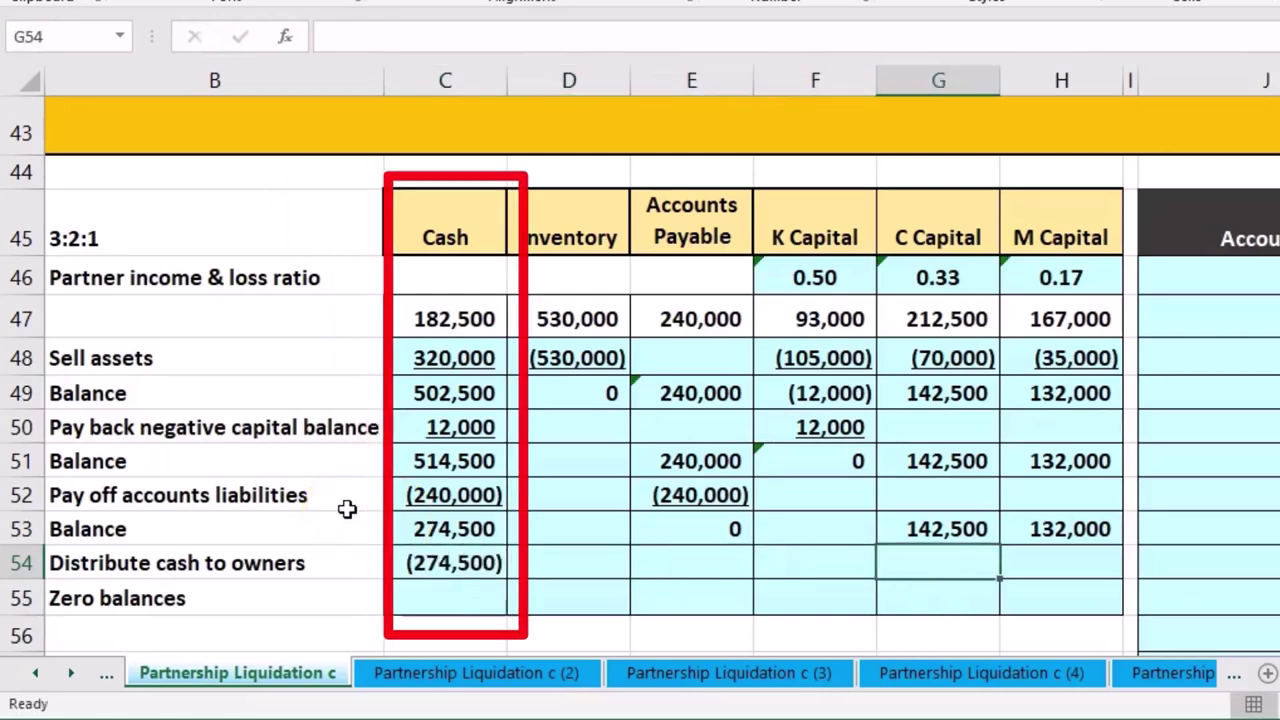
Record the owners' distributions in row 54 as -142500 under C Capital and -132000 under M Capital
text(-142500)
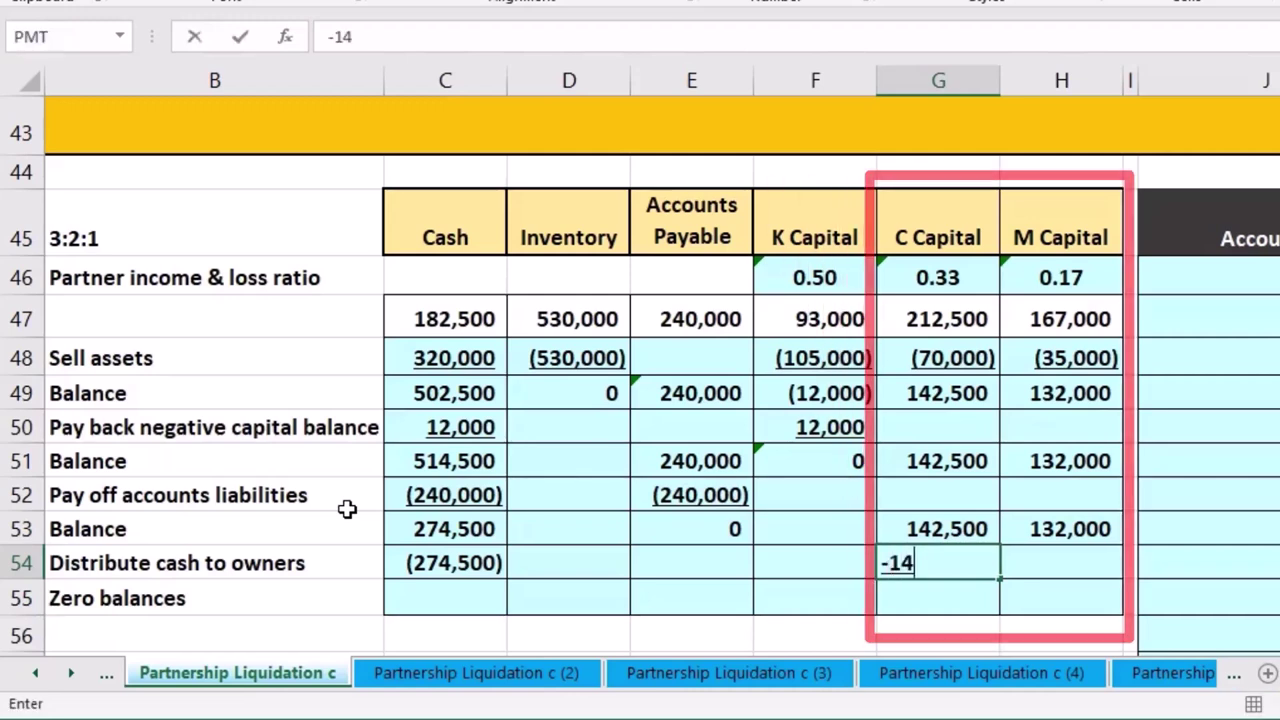
key(ctrl+Return)
key(Right)
text(-13200)
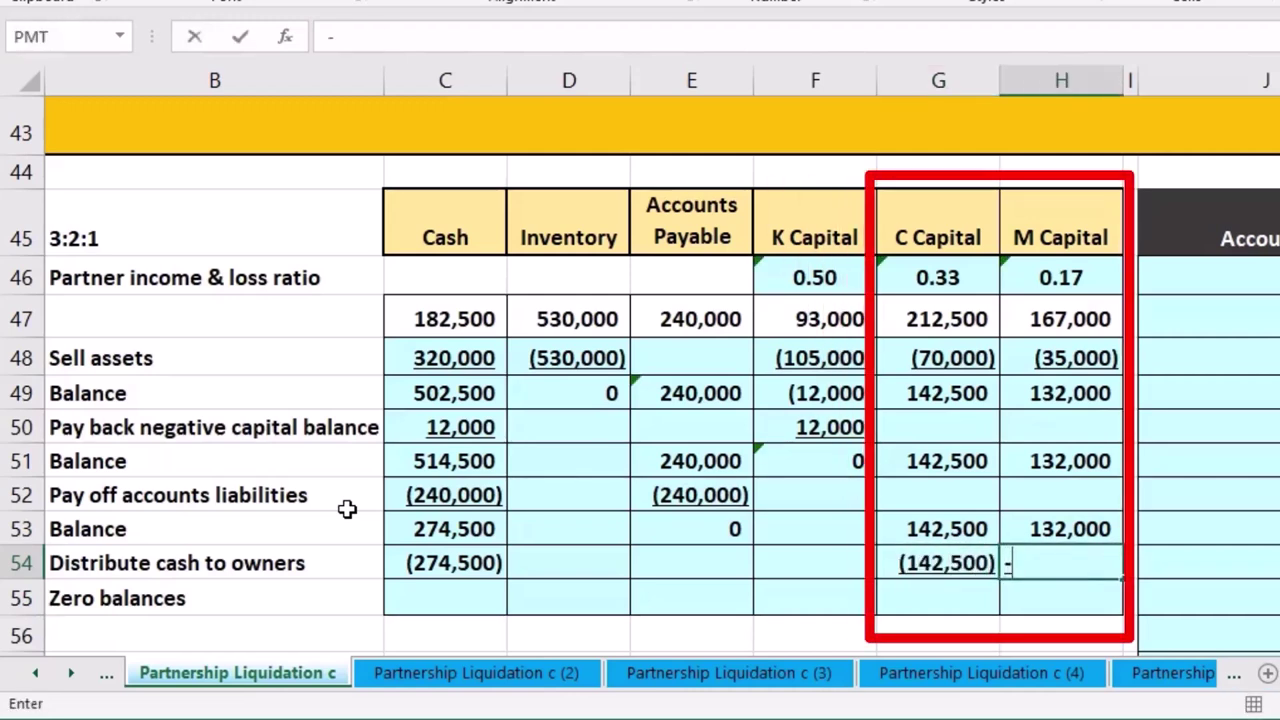
text(0)
key(Return)
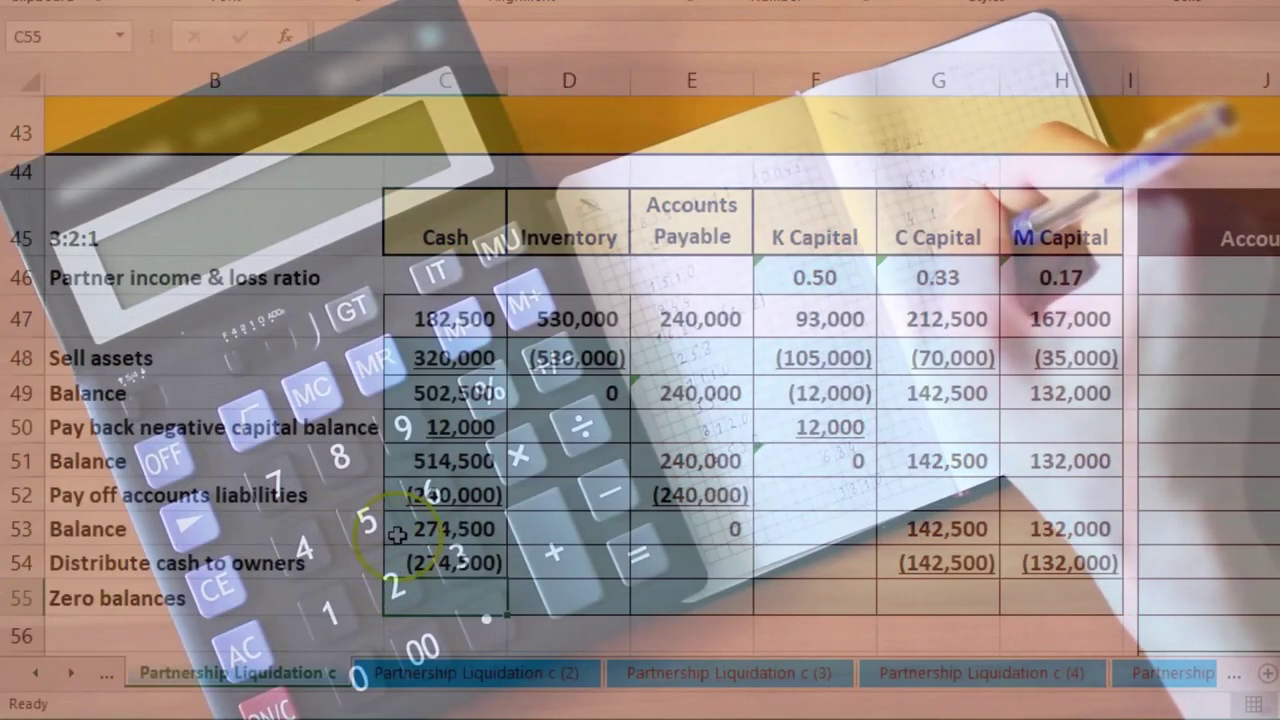
Enter =SUM(C53:C54) in C55 to calculate the final Cash balance
text(=)
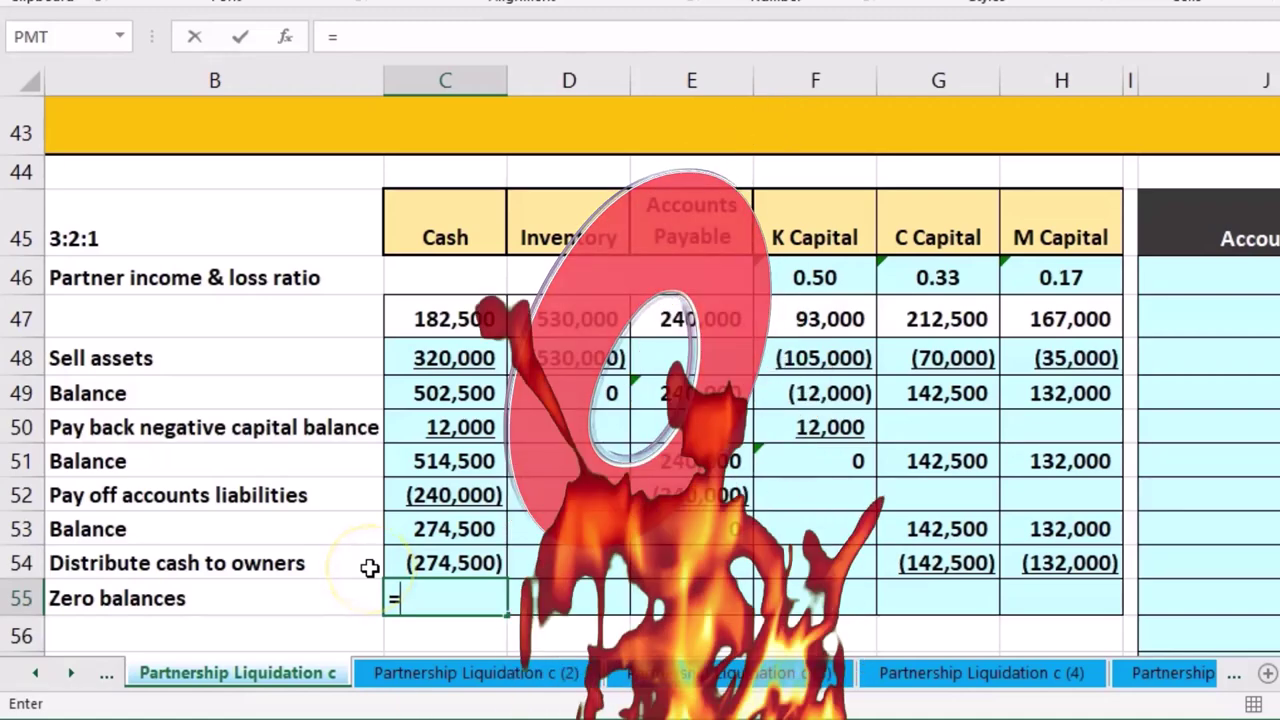
text(sum)
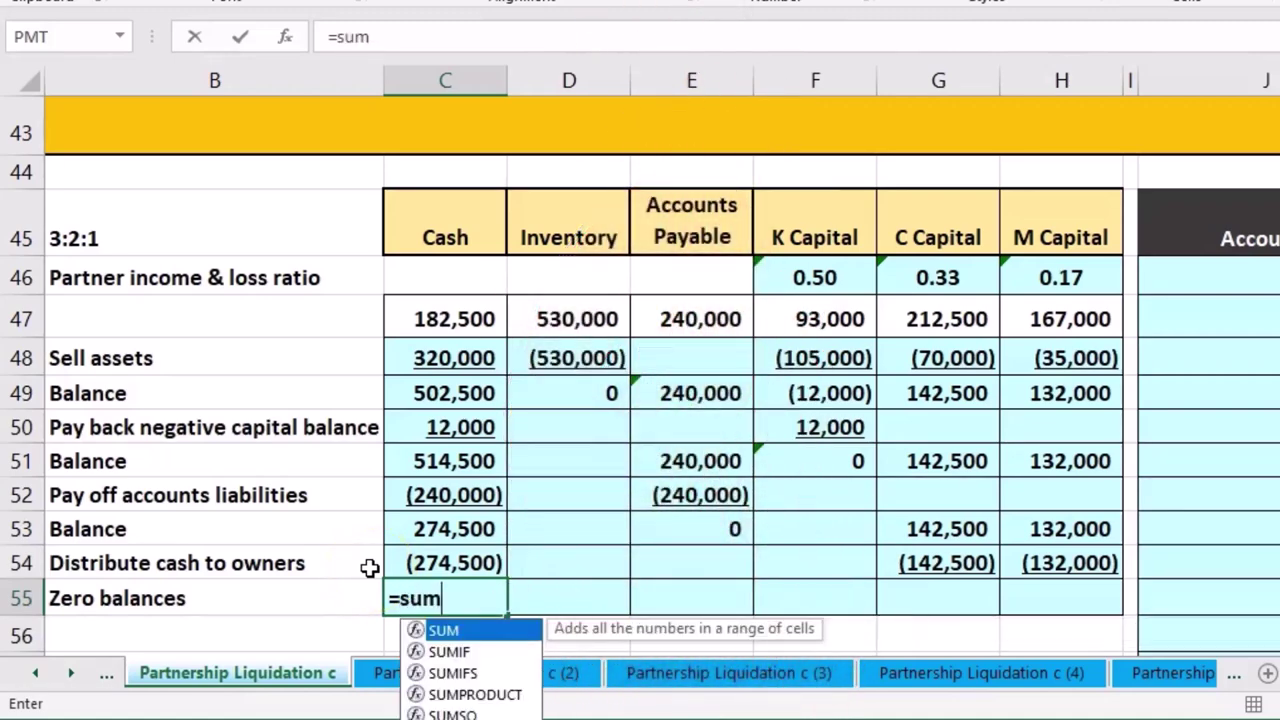
double_click(452, 631)
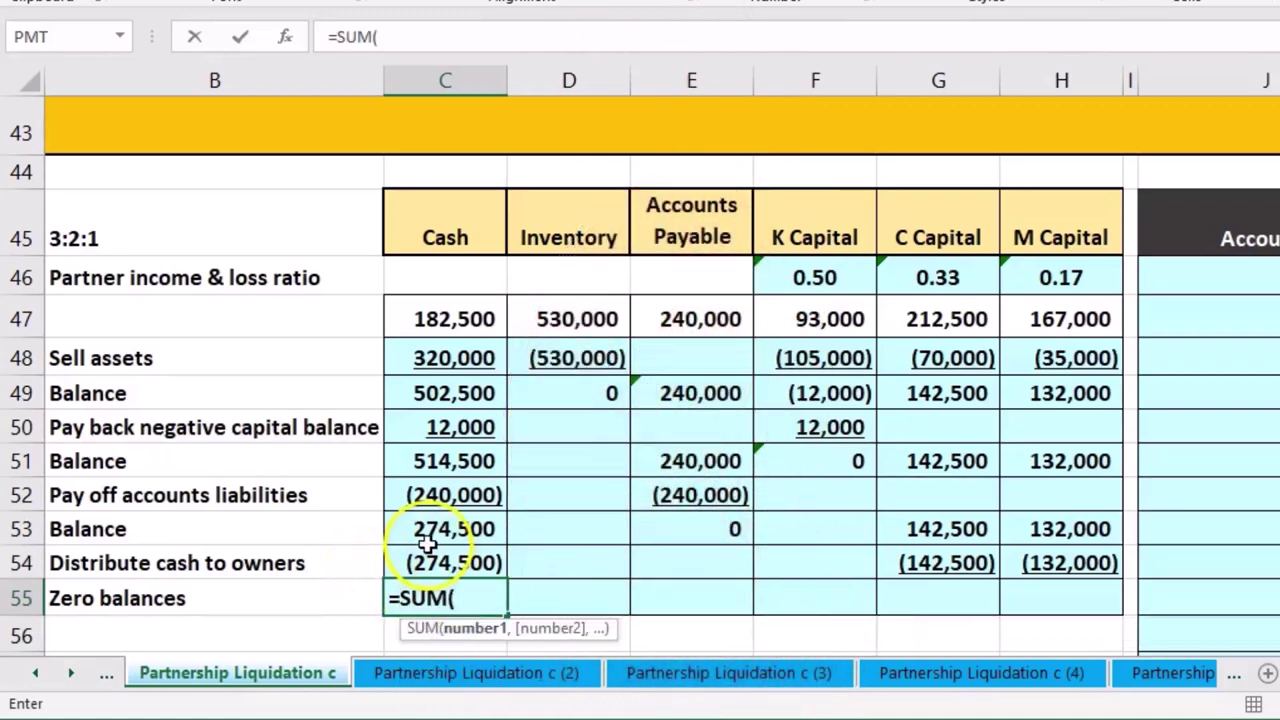
drag(427, 541, 427, 559)
key(Tab)
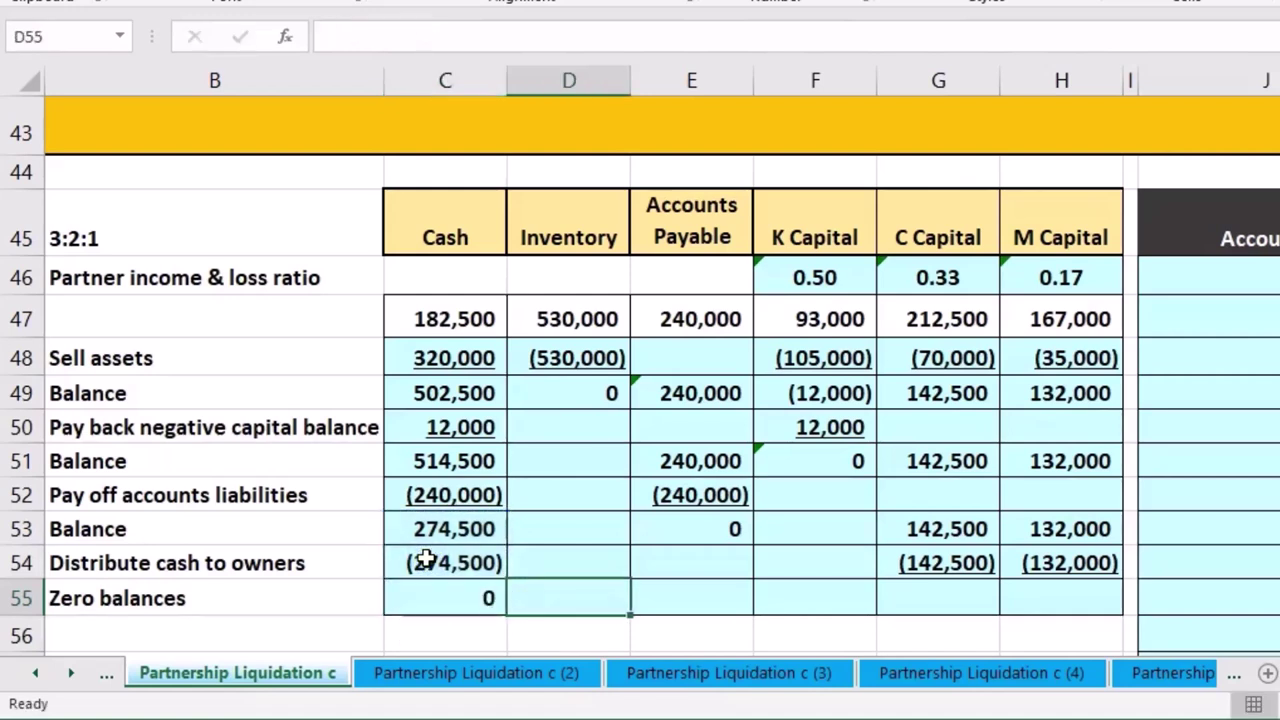
Enter =SUM(G53:G54) in G55 to calculate C Capital's final balance
key(Tab)
key(Tab)
key(Tab)
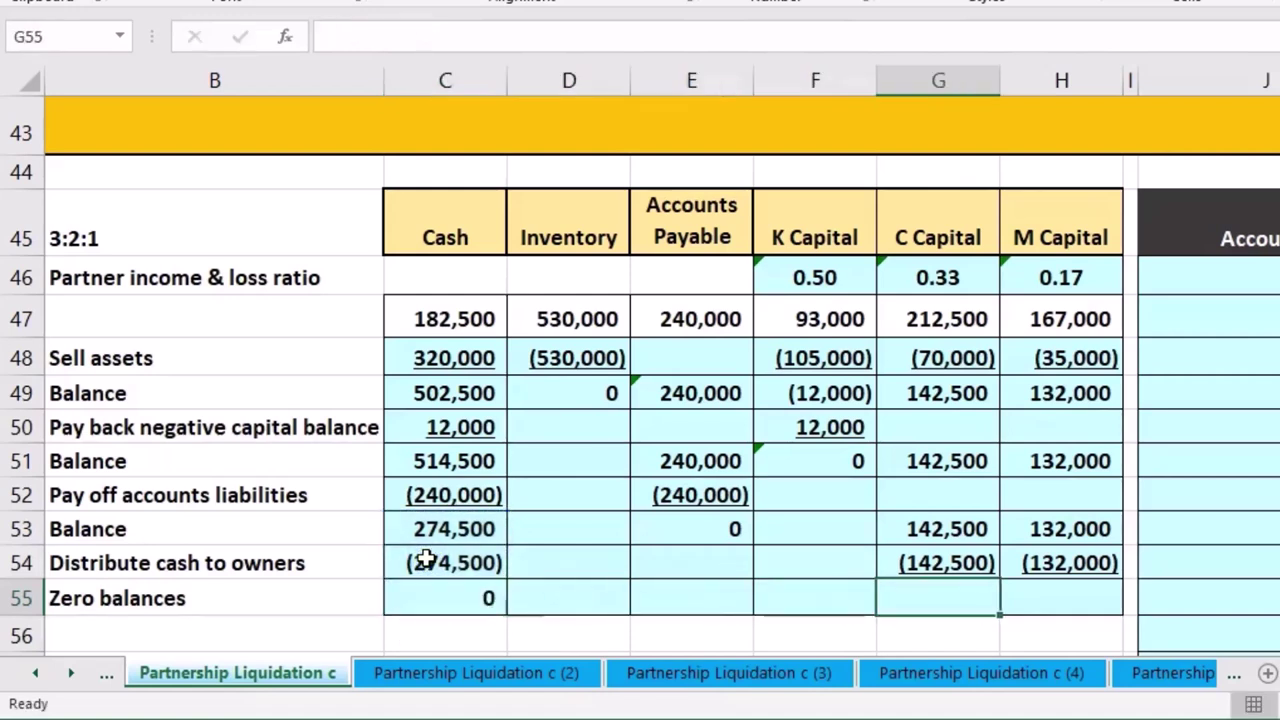
text(=sum)
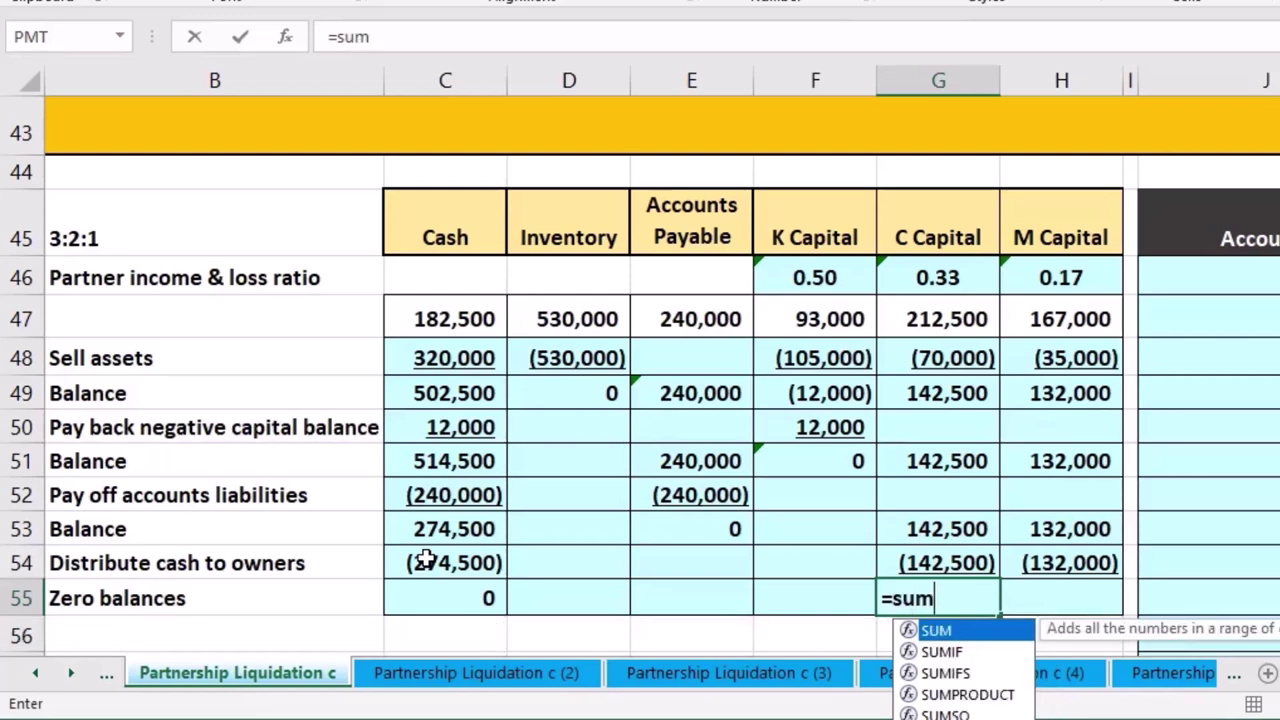
double_click(926, 631)
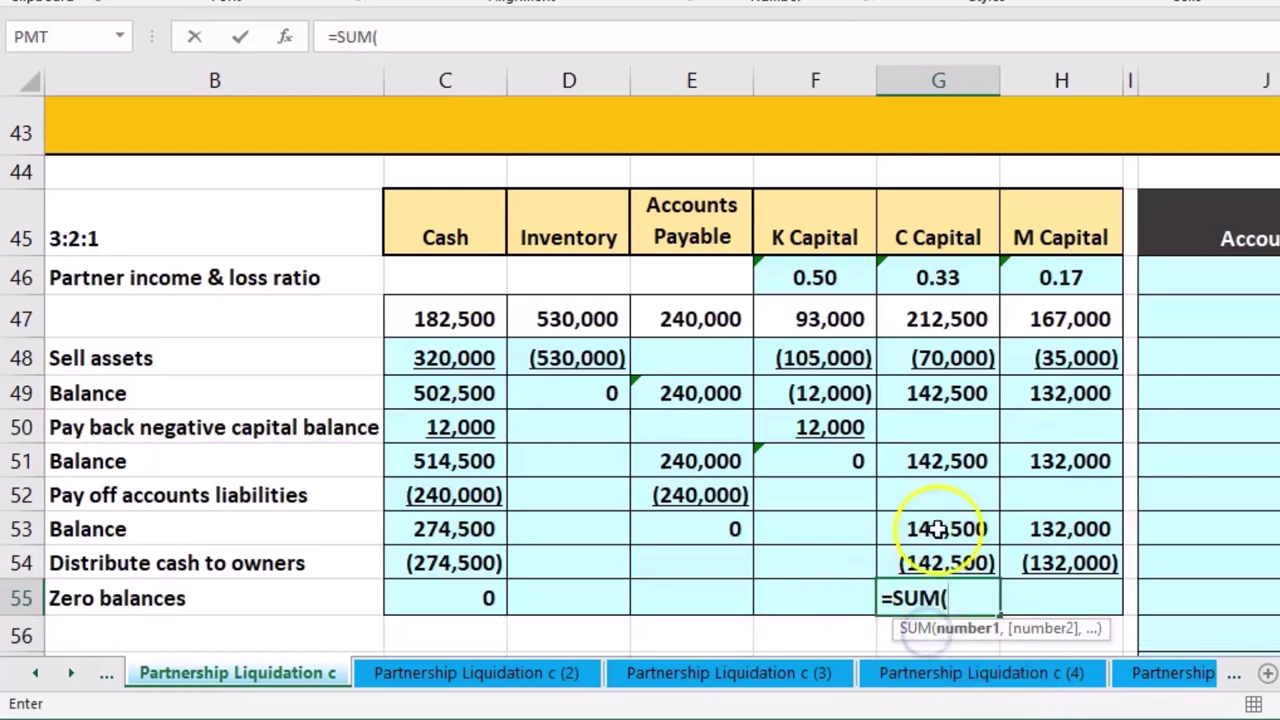
drag(937, 530, 940, 562)
key(Tab)
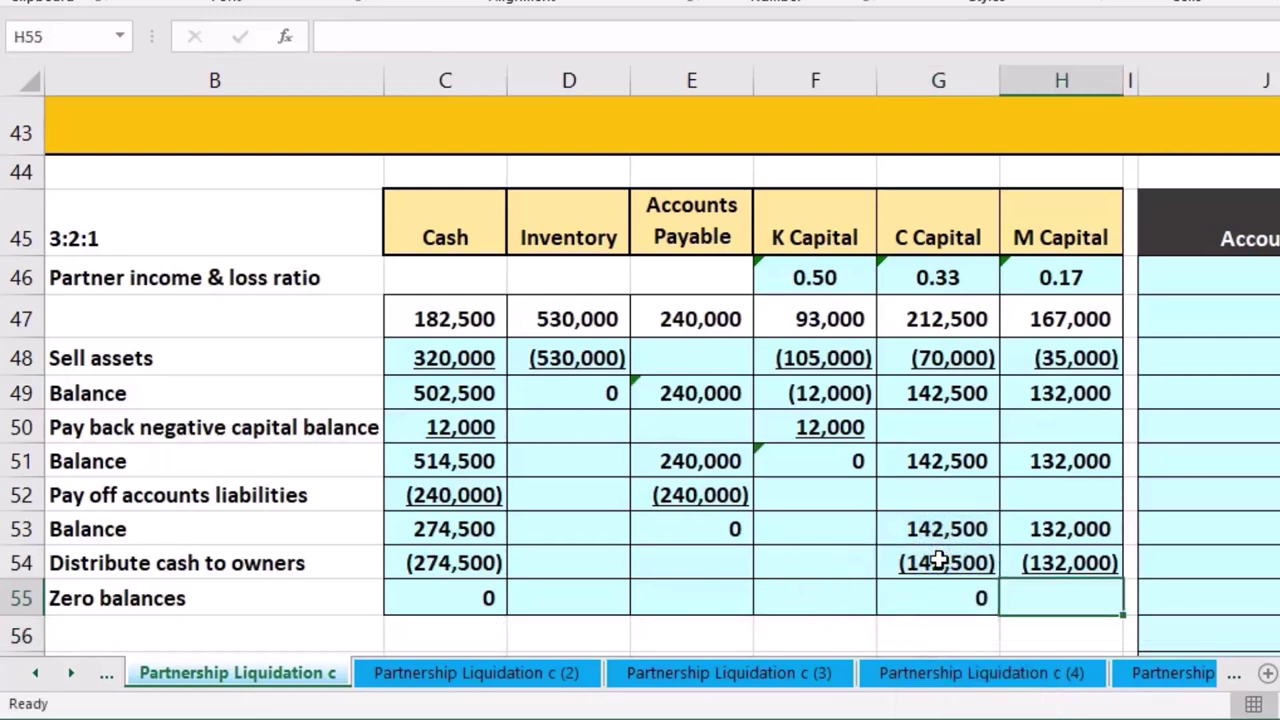
Enter =SUM(H53:H54) in H55 to calculate M Capital's final balance
text(=sum()
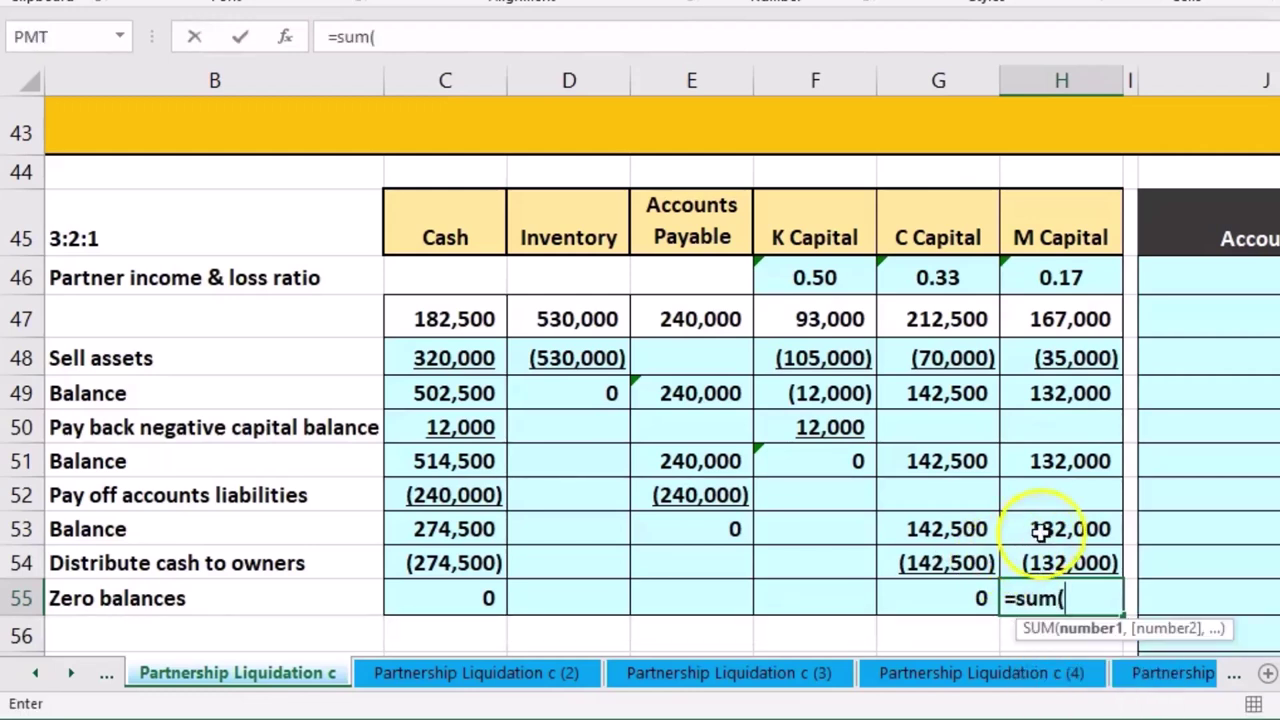
drag(1040, 533, 1041, 556)
key(Tab)
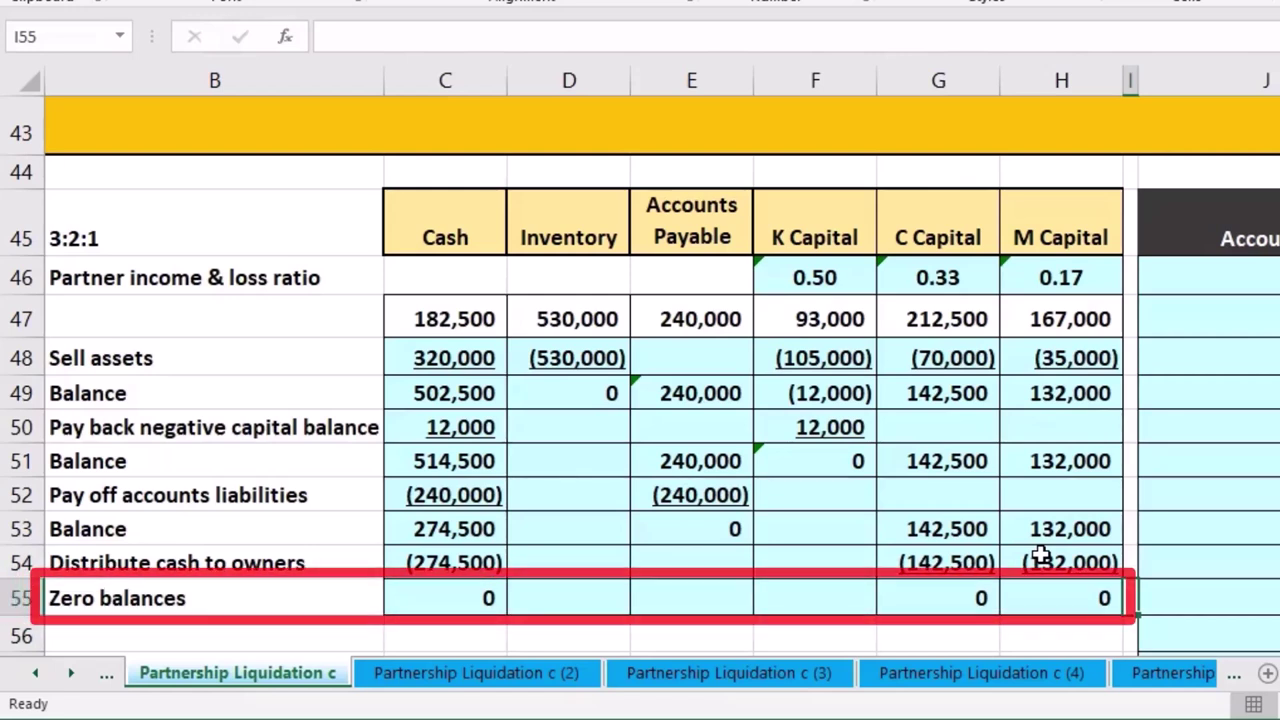
Review the asset, liability and capital accounts in the Part 3 trial balance against the worksheet's opening balances in row 47
key(Tab)
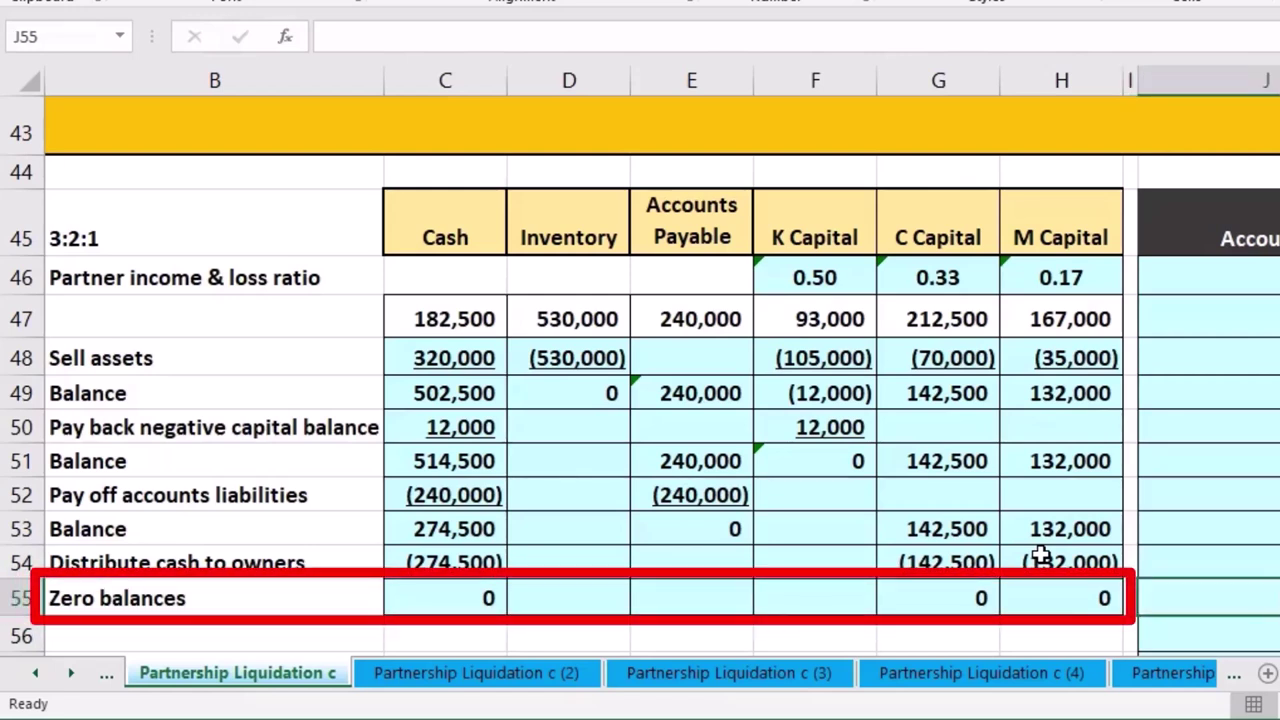
key(Tab)
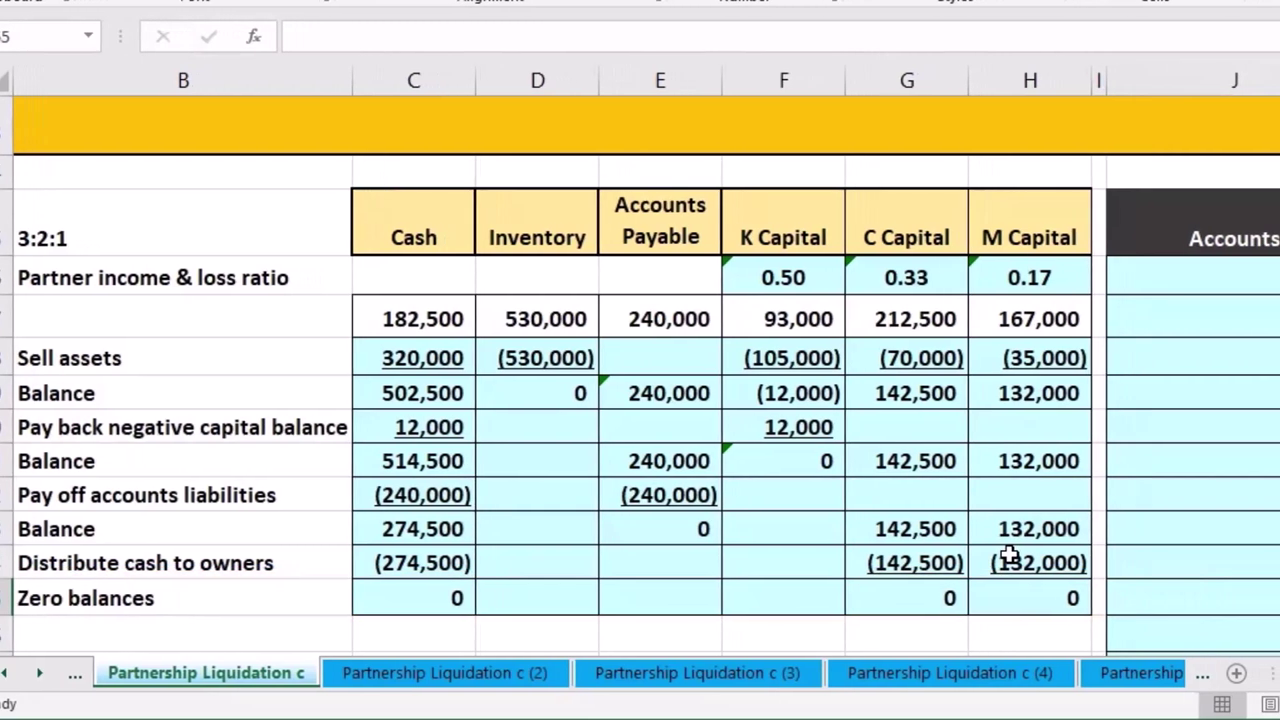
key(Tab)
key(Tab)
key(Tab)
key(Tab)
key(Tab)
key(Tab)
key(Tab)
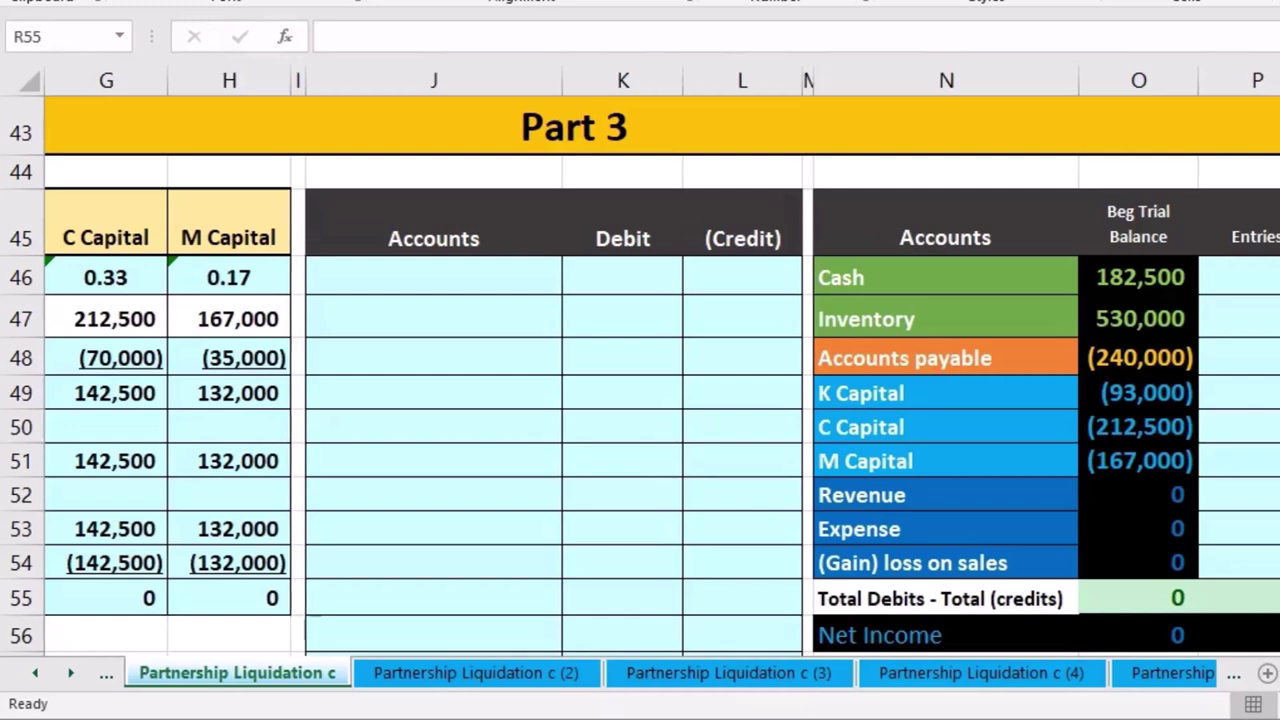
drag(1094, 274, 1057, 470)
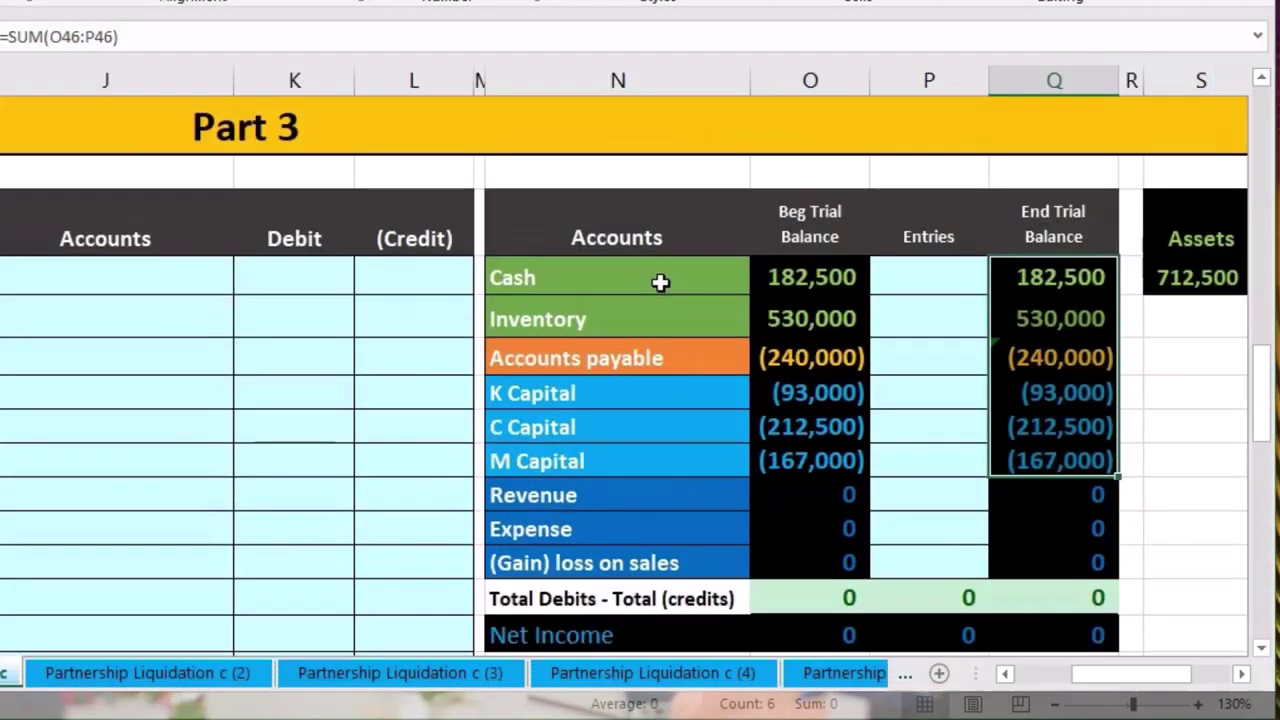
drag(660, 282, 764, 313)
drag(735, 366, 779, 366)
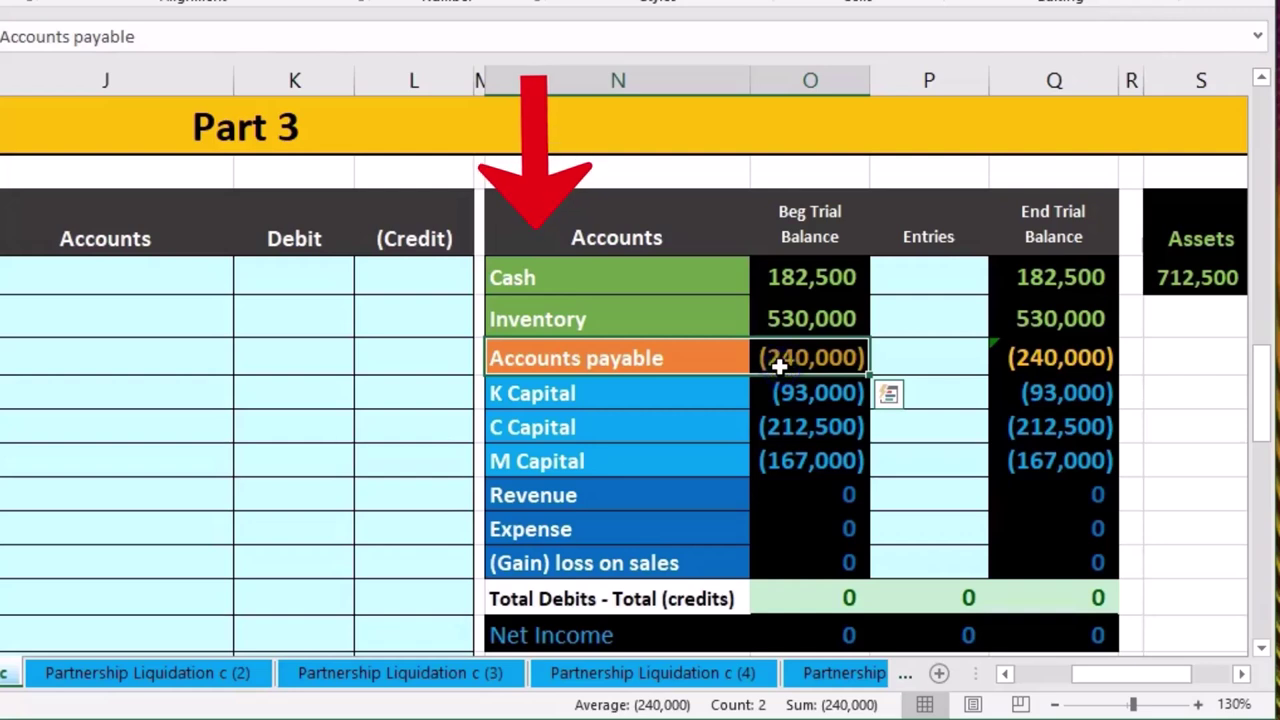
drag(699, 393, 784, 451)
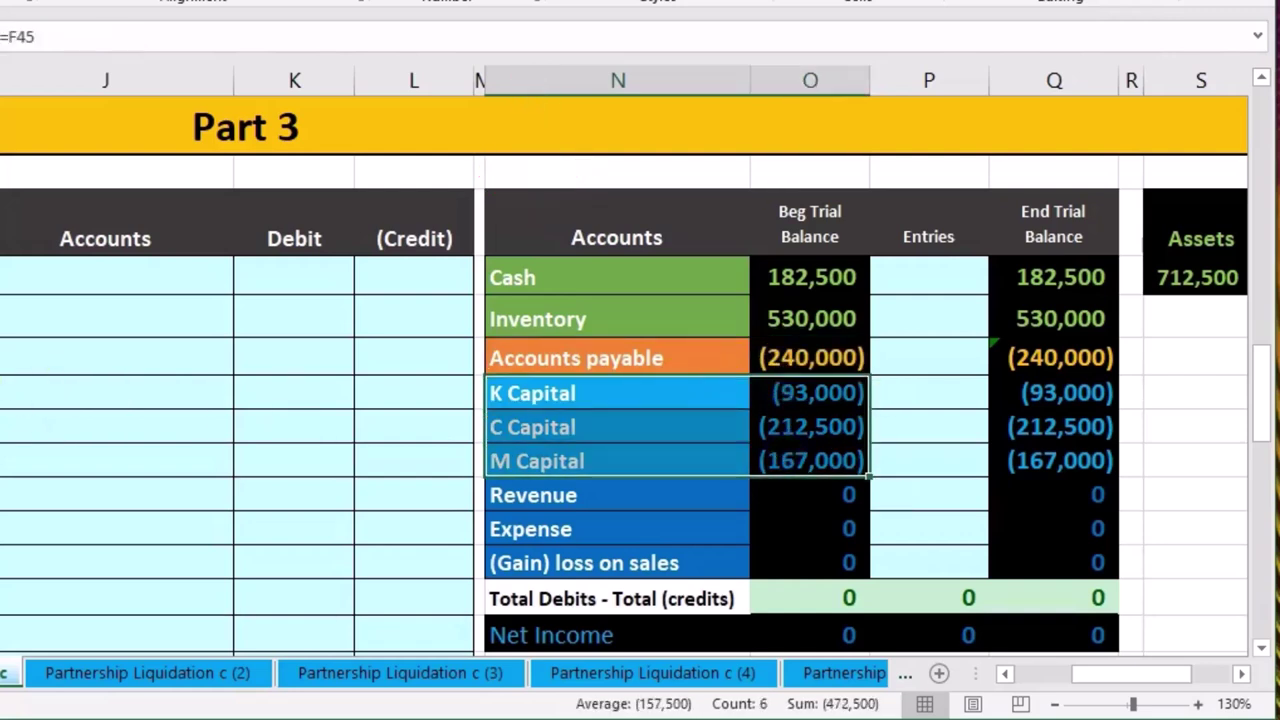
key(ctrl+bracketleft)
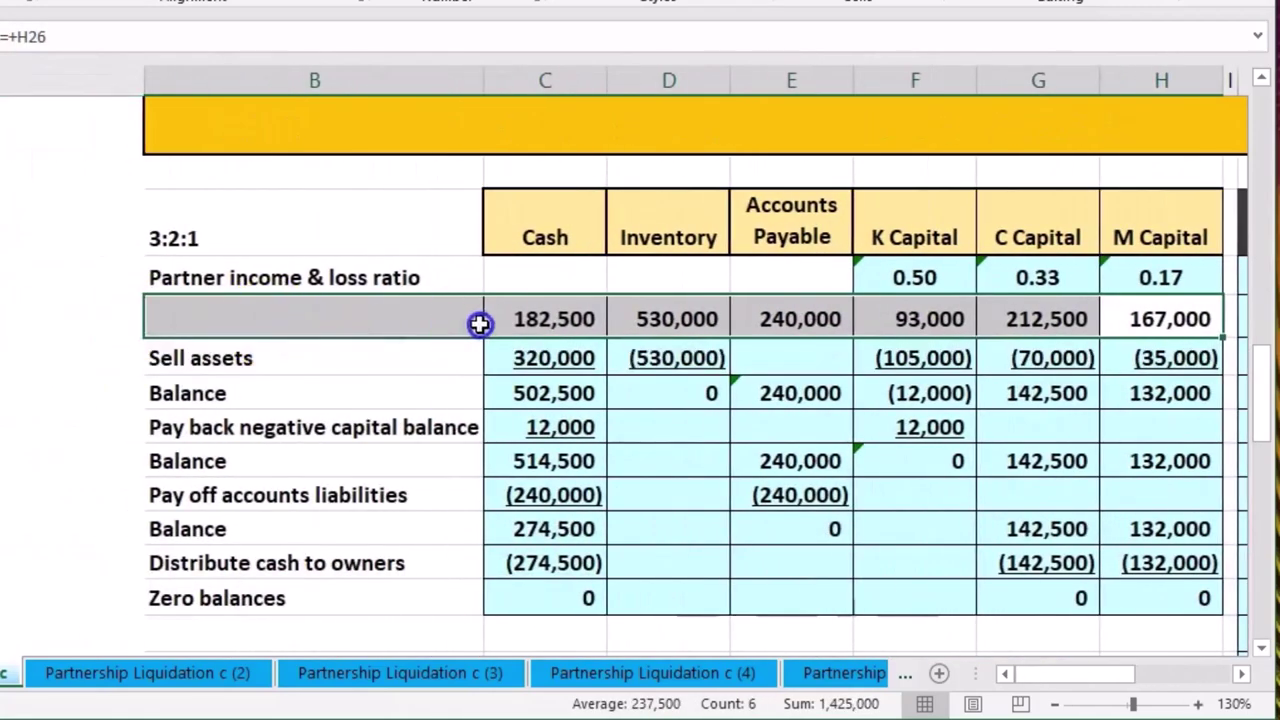
shift+click(486, 320)
drag(1241, 674, 1241, 674)
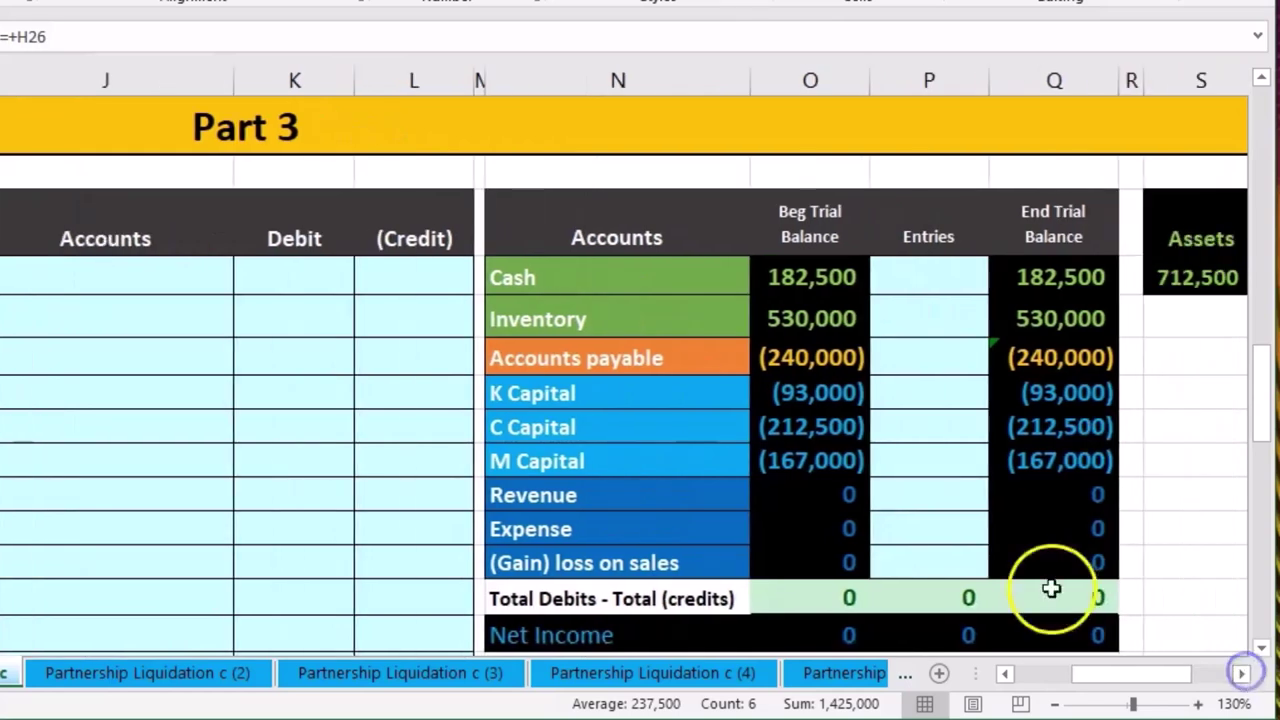
Examine the beginning trial balance's debits, credits and income accounts, and compare assets less liabilities with the partners' capital
click(827, 290)
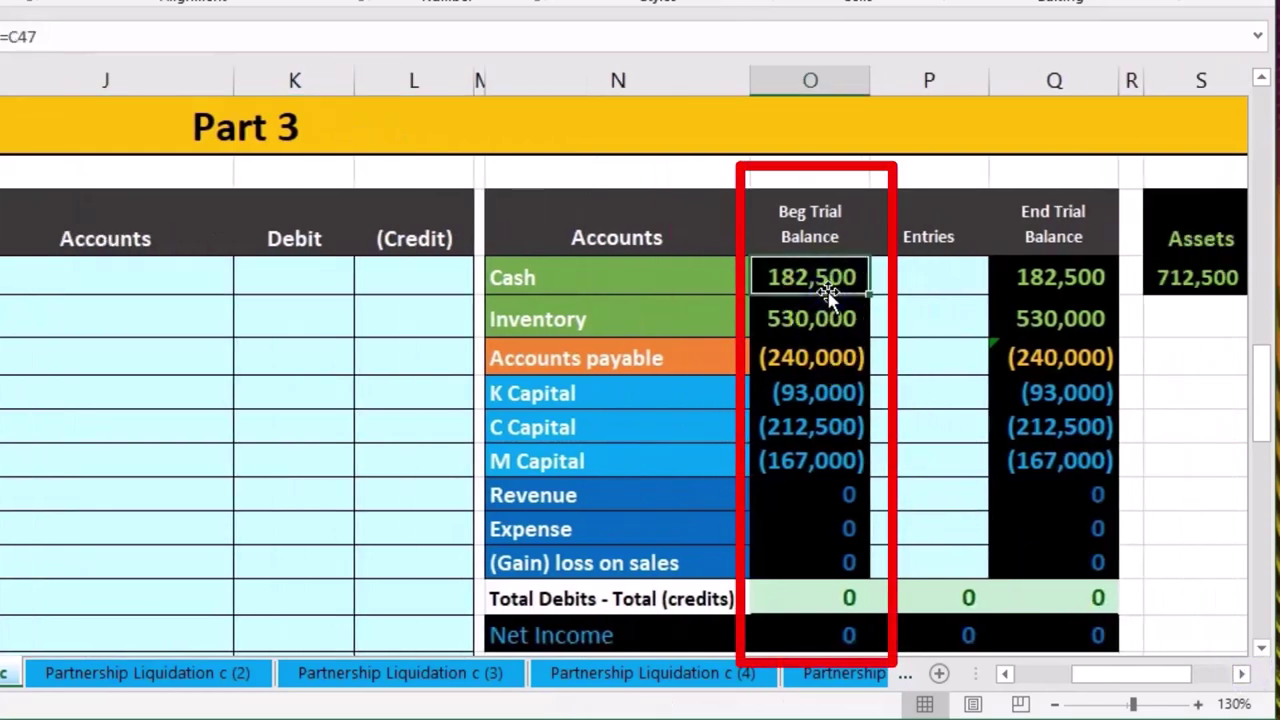
click(820, 352)
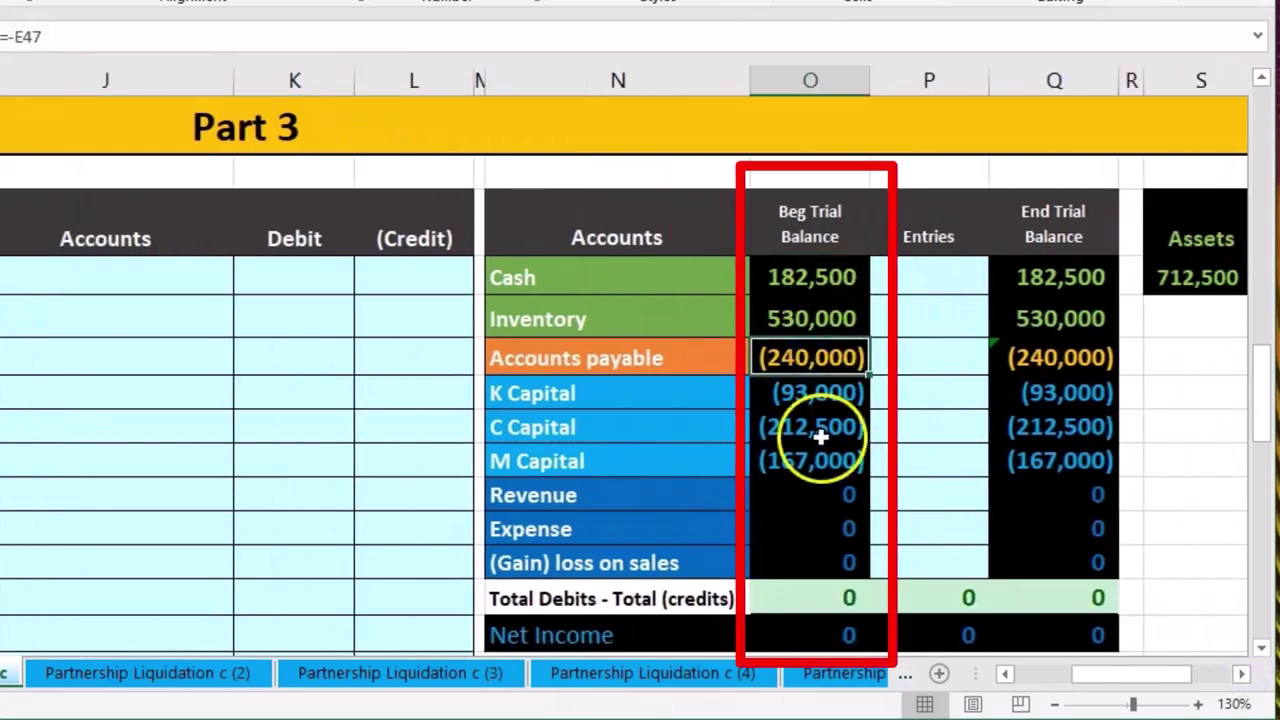
click(850, 601)
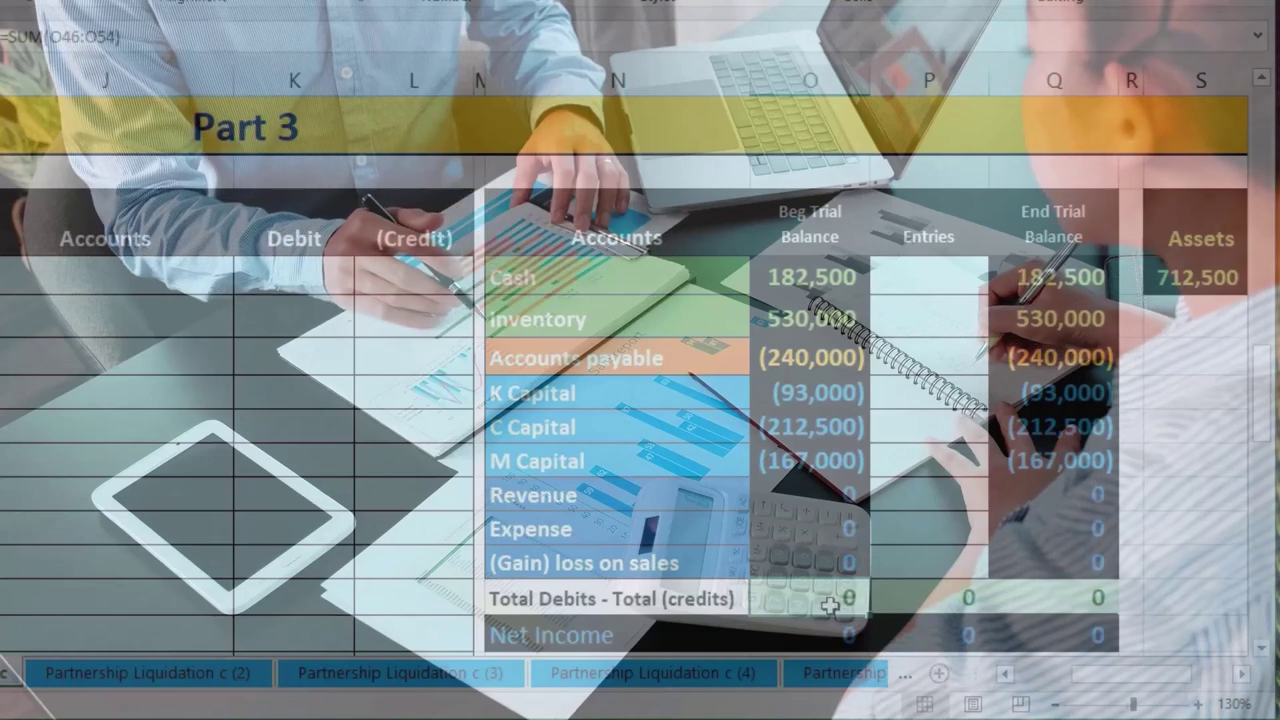
click(815, 318)
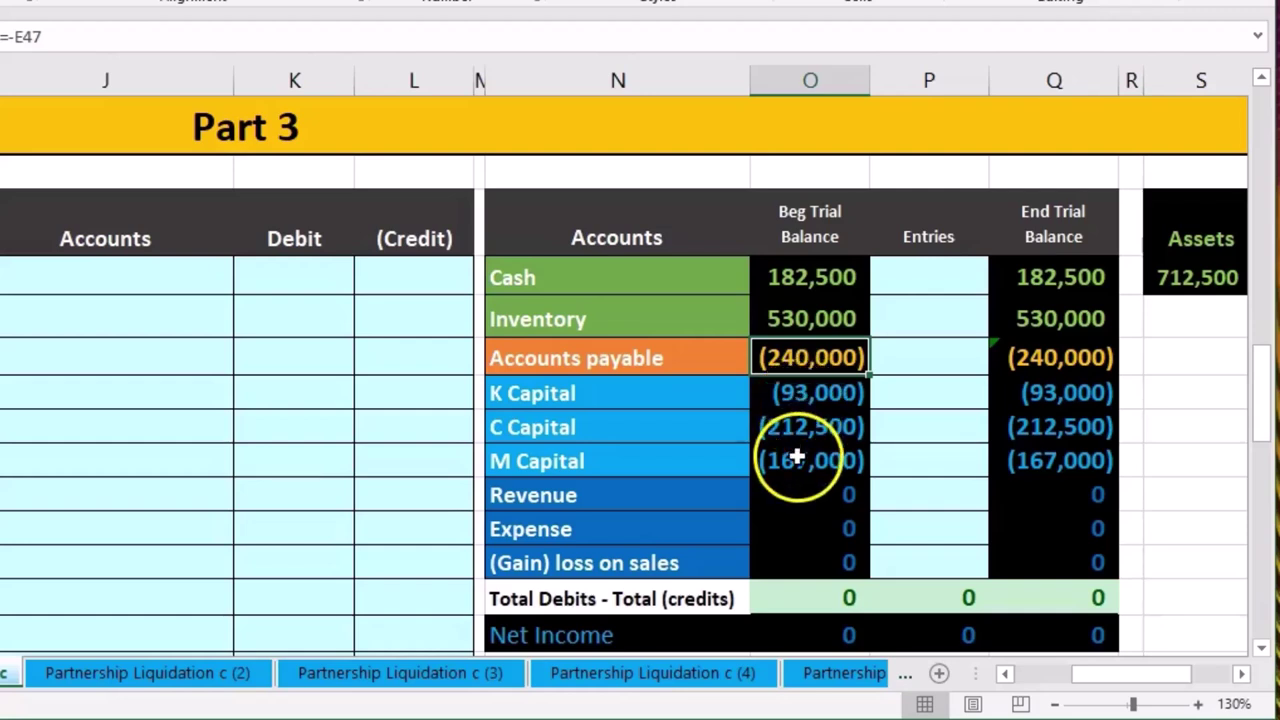
drag(793, 493, 799, 564)
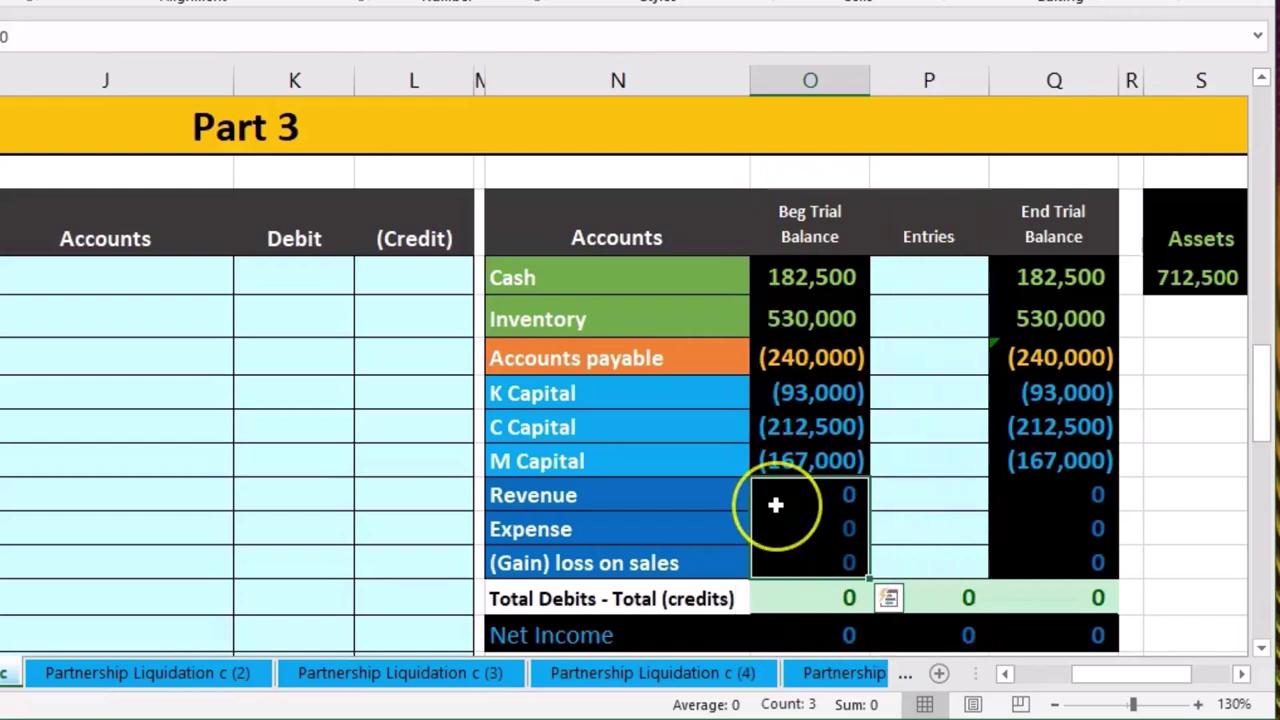
mouse_move(710, 284)
mouse_down()
mouse_move(786, 374)
mouse_move(797, 443)
mouse_up()
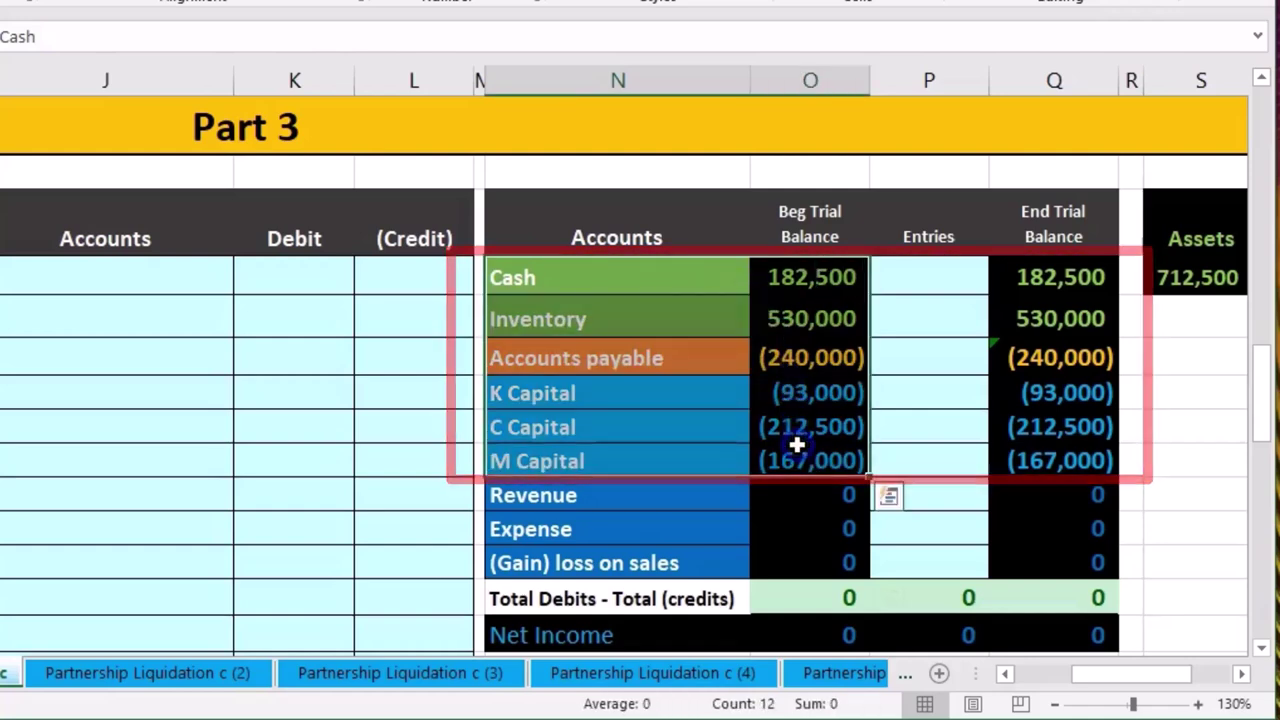
click(822, 281)
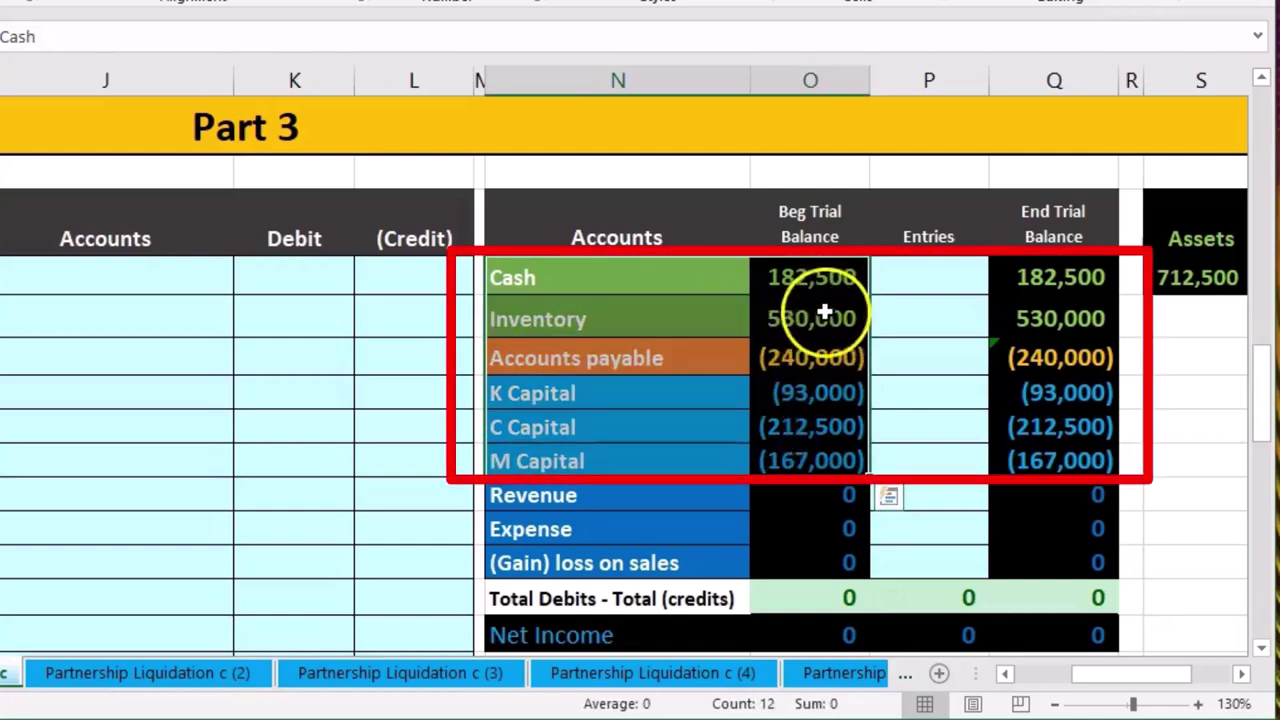
drag(822, 336, 823, 355)
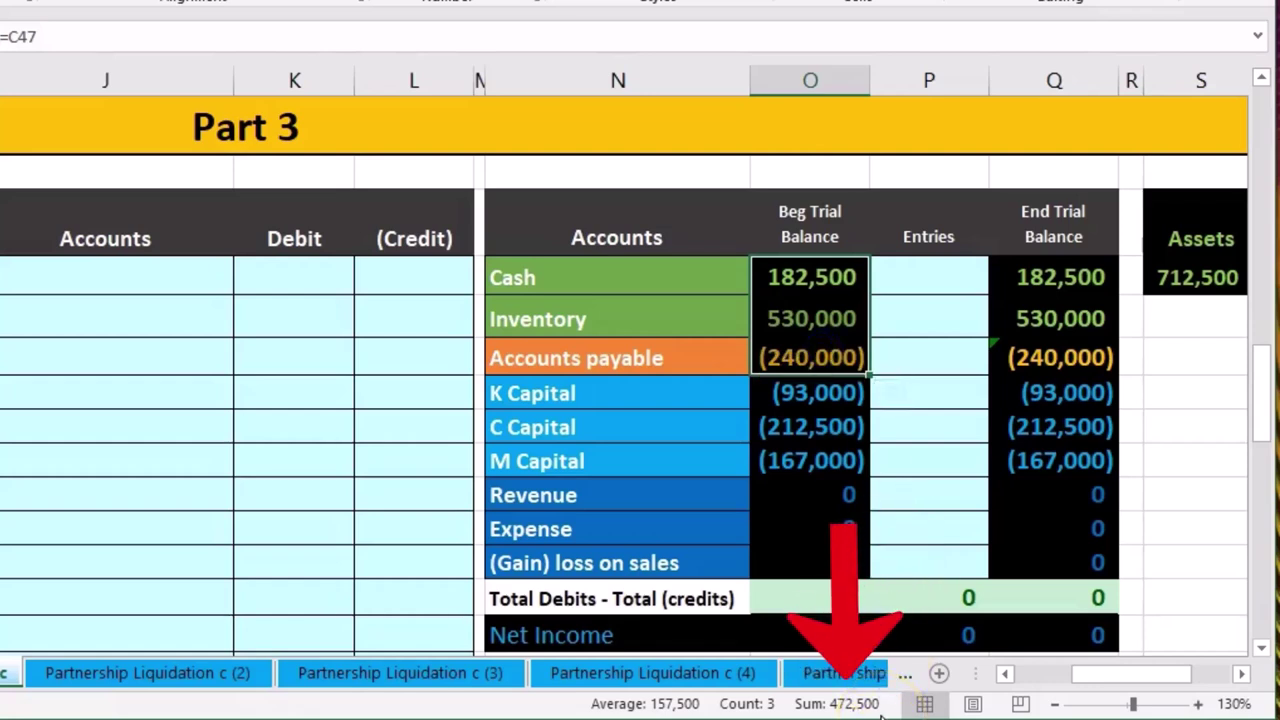
drag(822, 403, 828, 461)
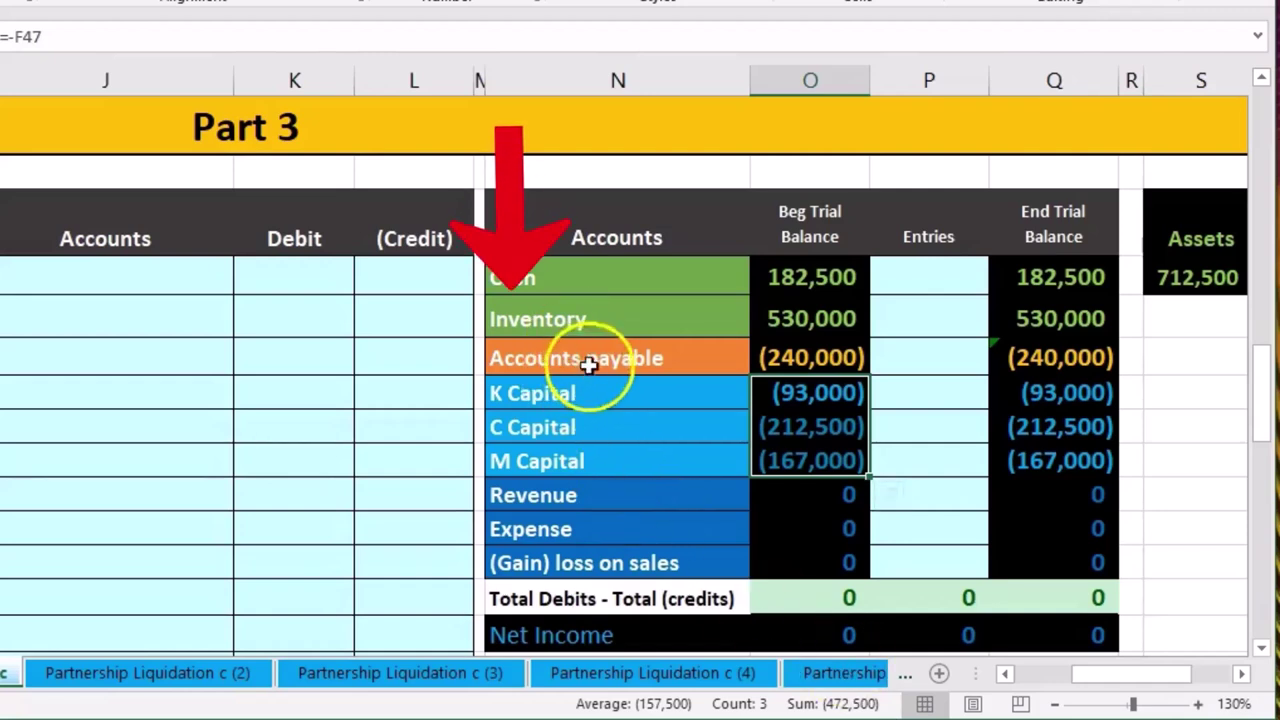
drag(640, 322, 771, 318)
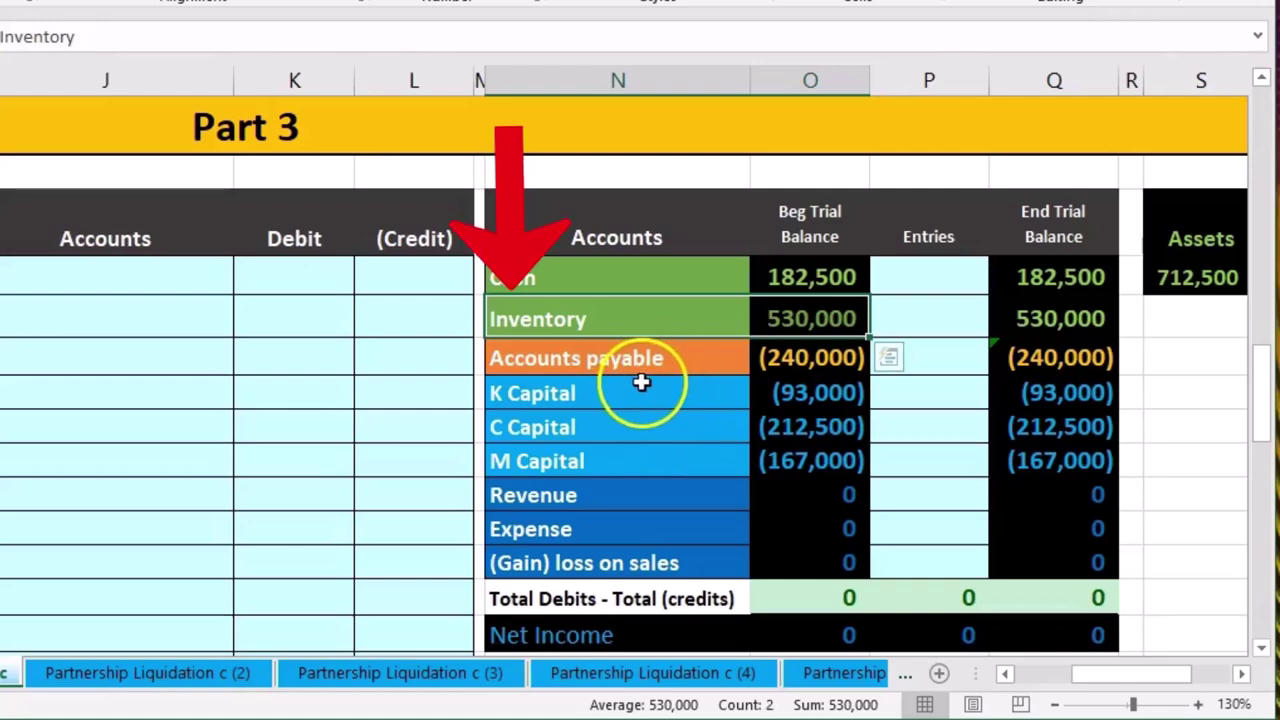
drag(650, 282, 766, 276)
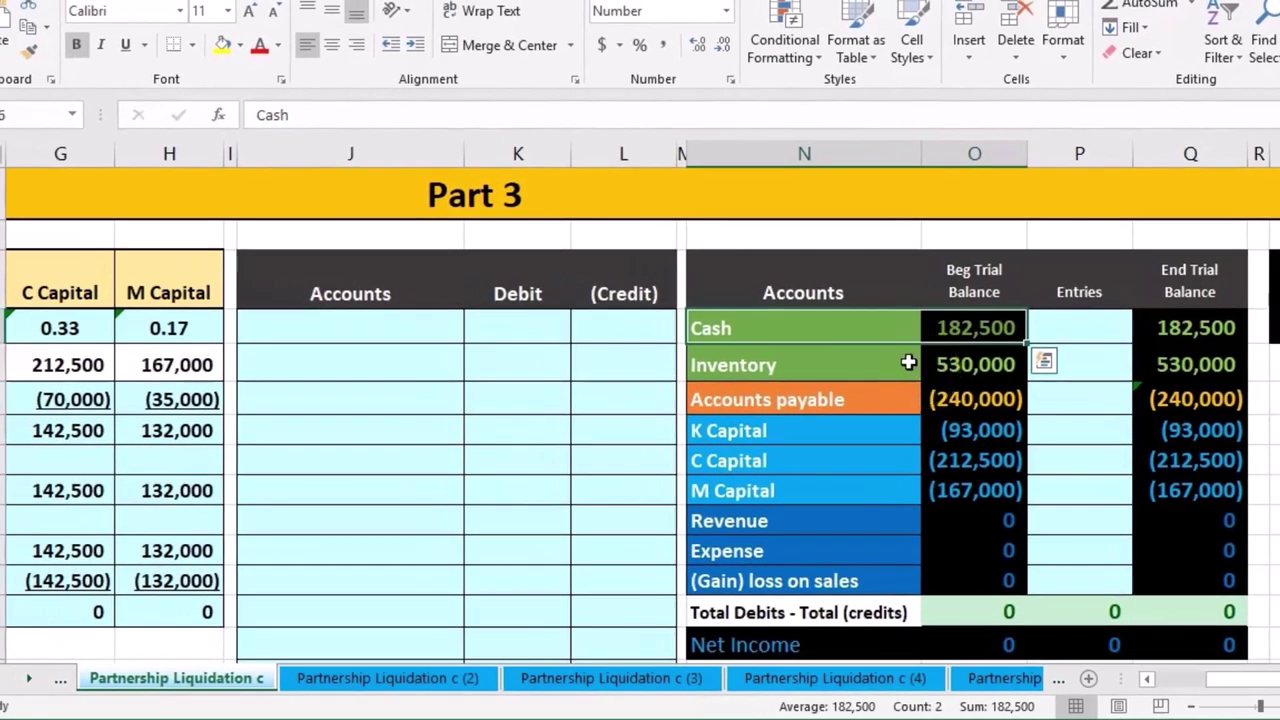
Copy the Cash account name from N46 into J46 as values only, starting the asset-sale journal entry
click(834, 330)
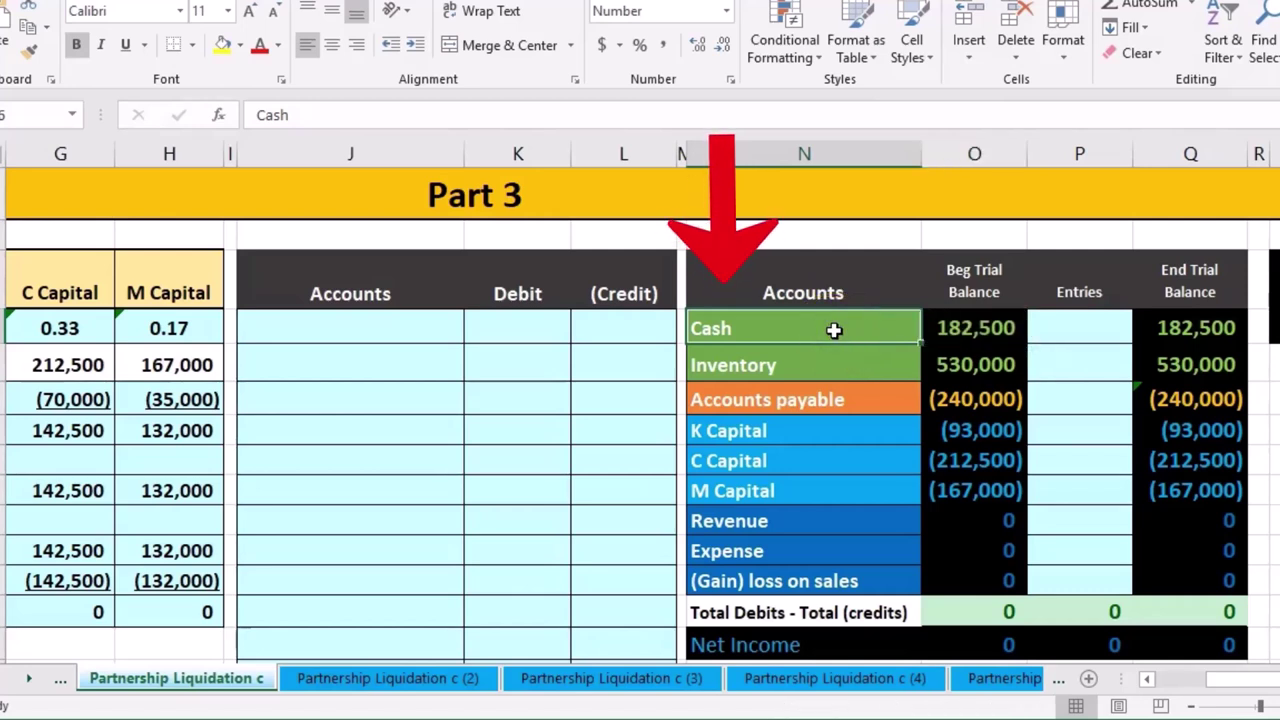
right_click(834, 330)
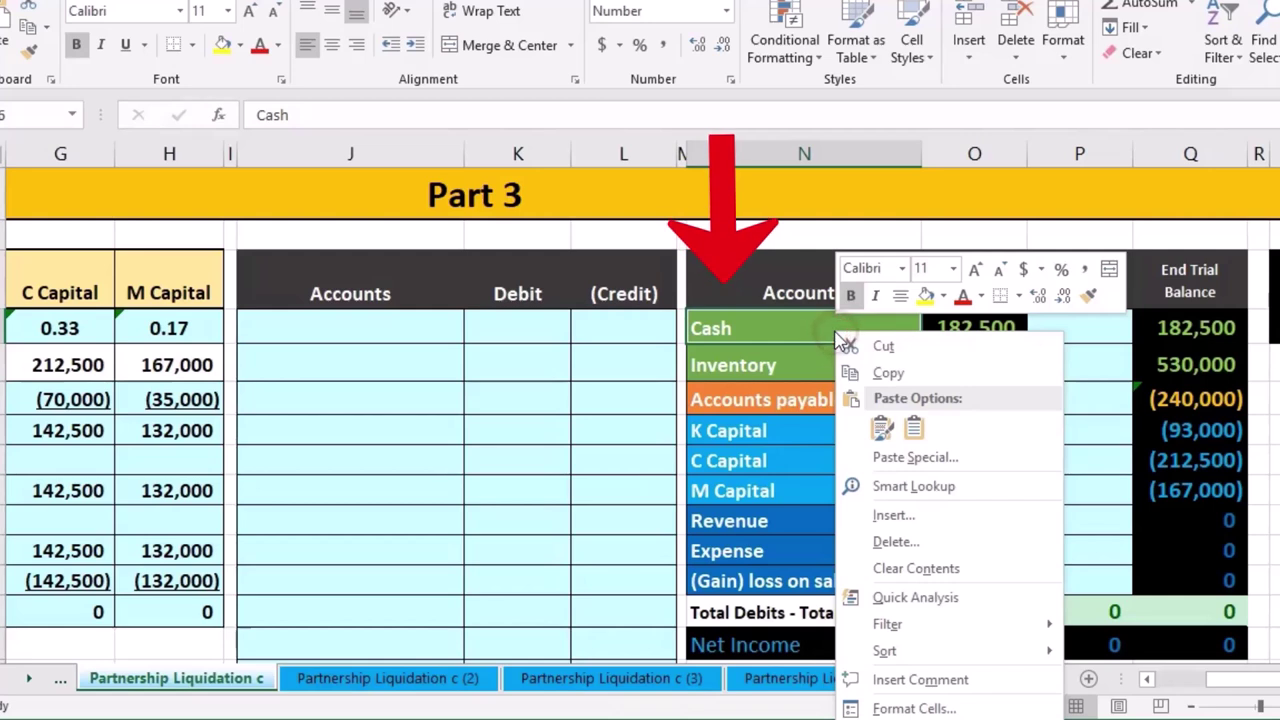
click(858, 372)
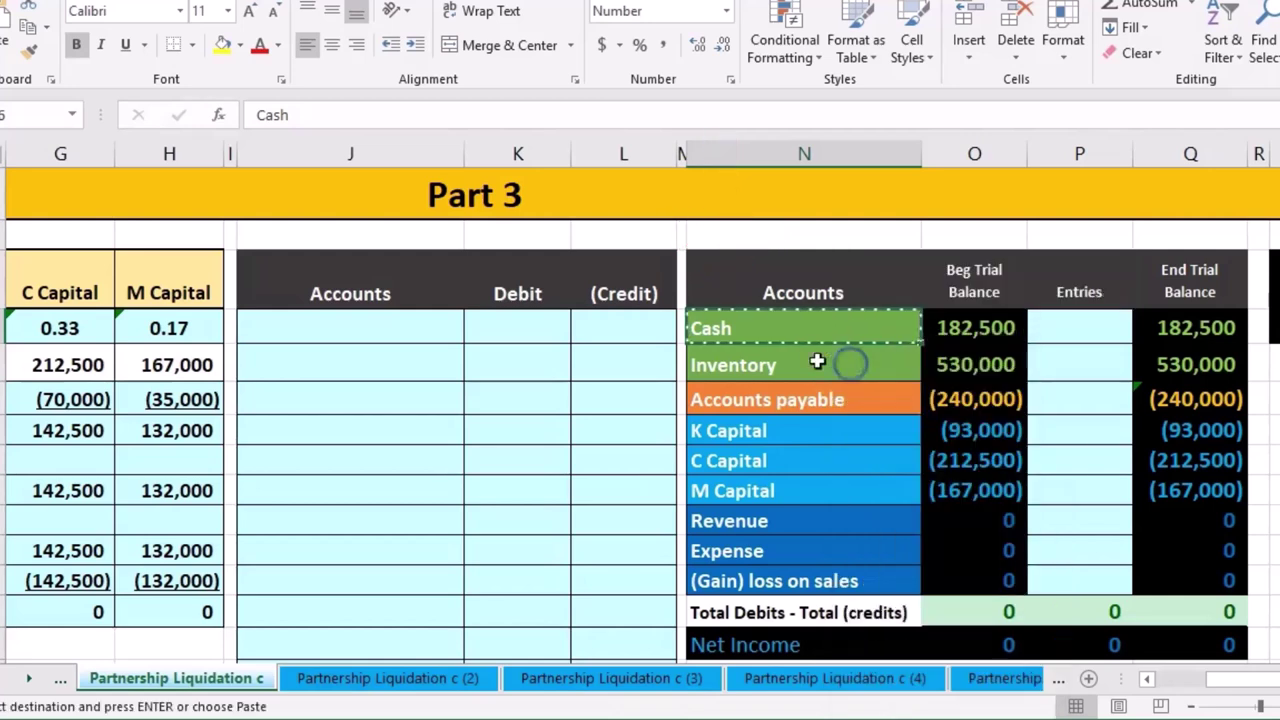
click(394, 331)
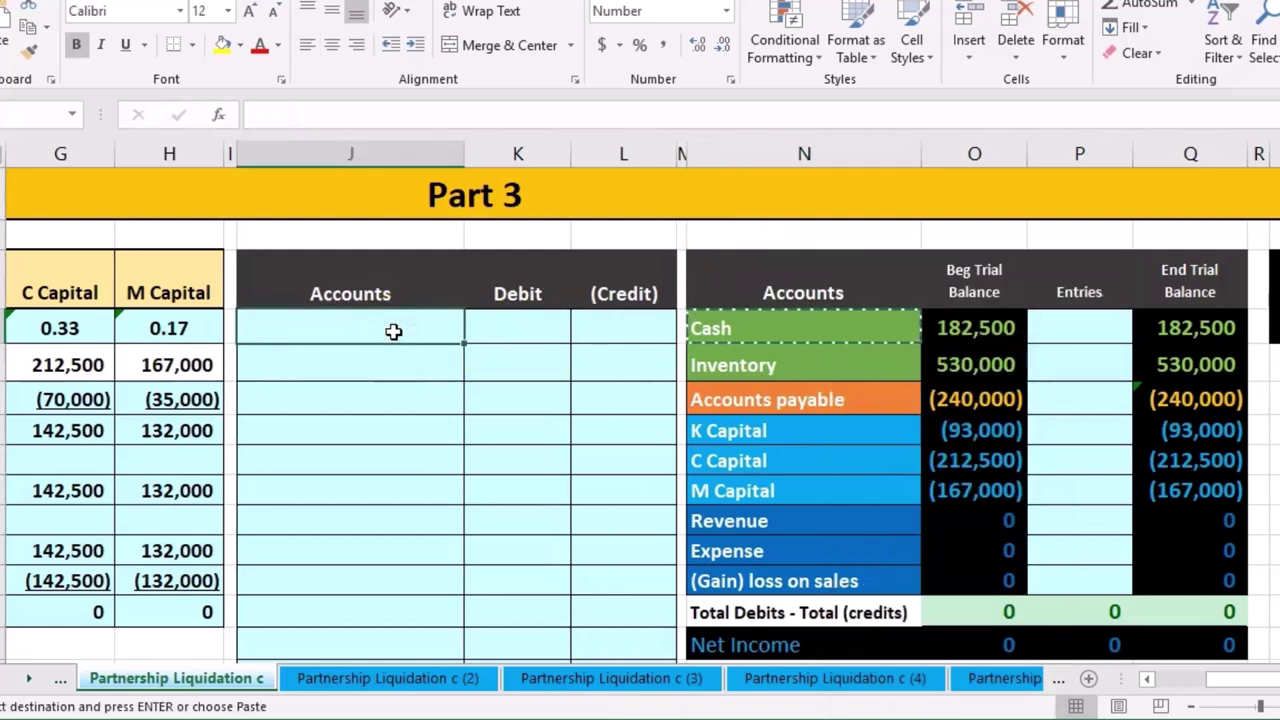
right_click(394, 331)
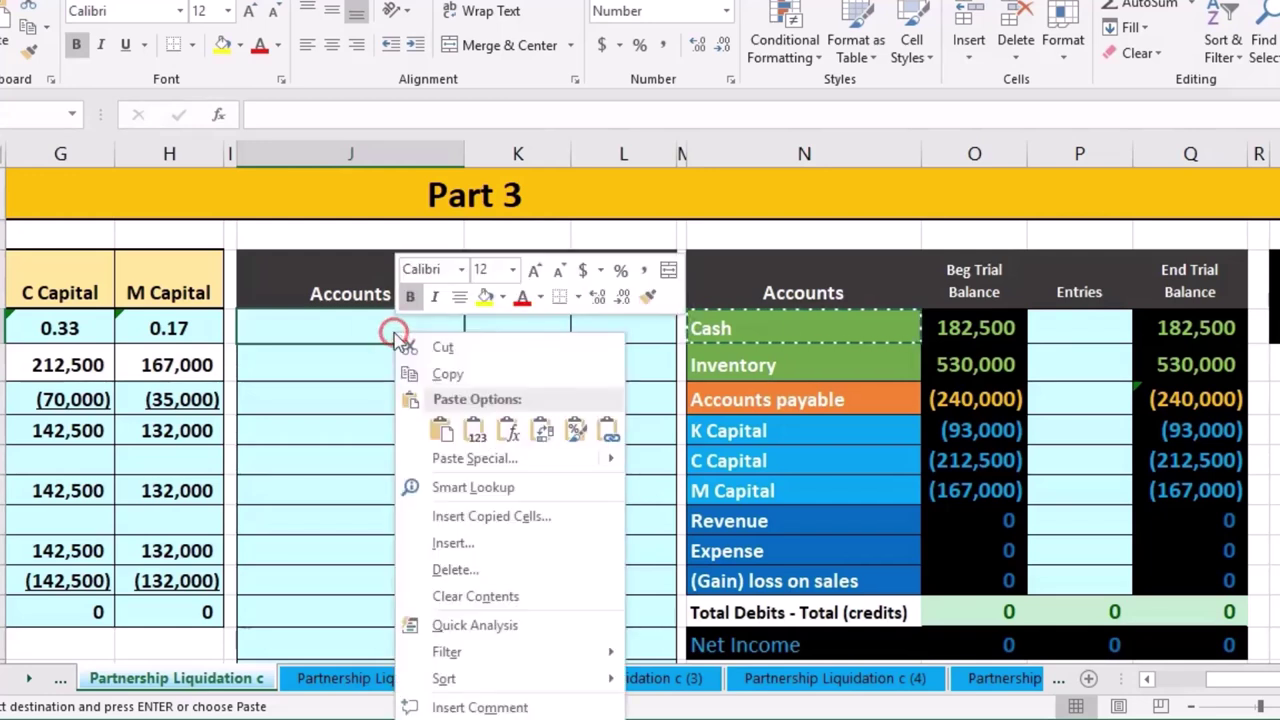
click(476, 431)
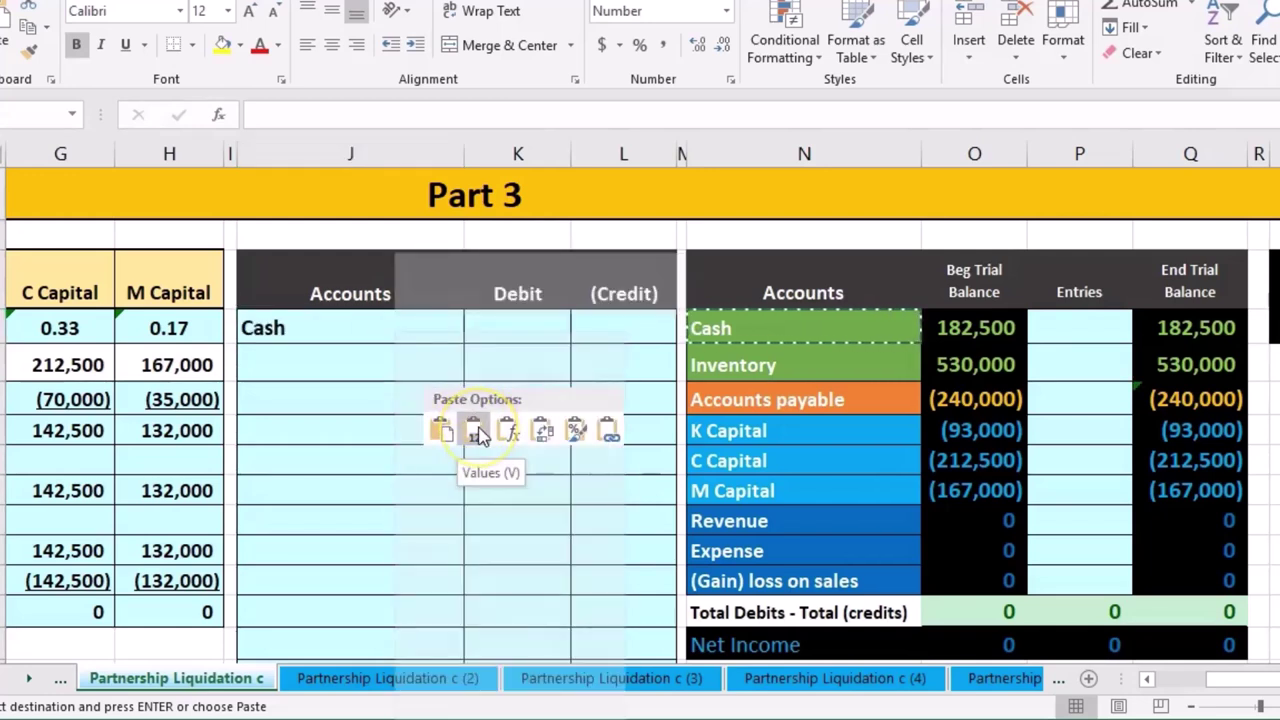
Record a debit of 320,000 for Cash in K46
click(517, 320)
text(32)
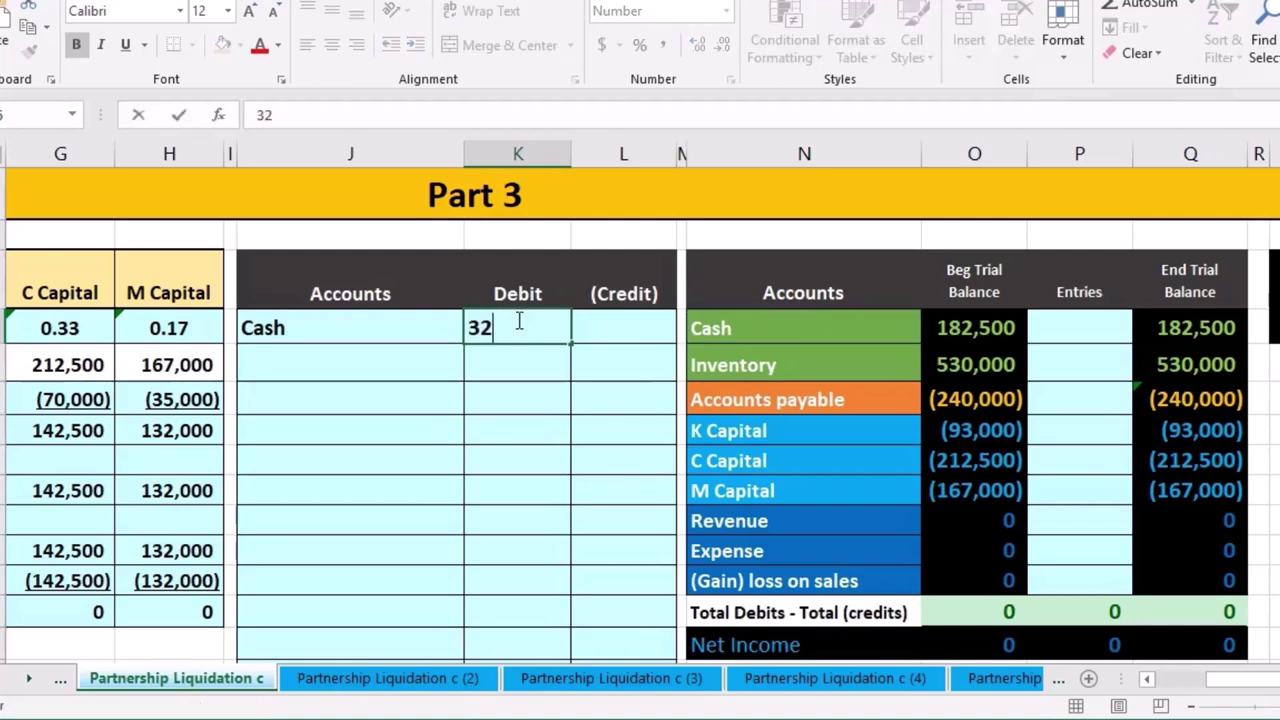
text(0,000)
key(Return)
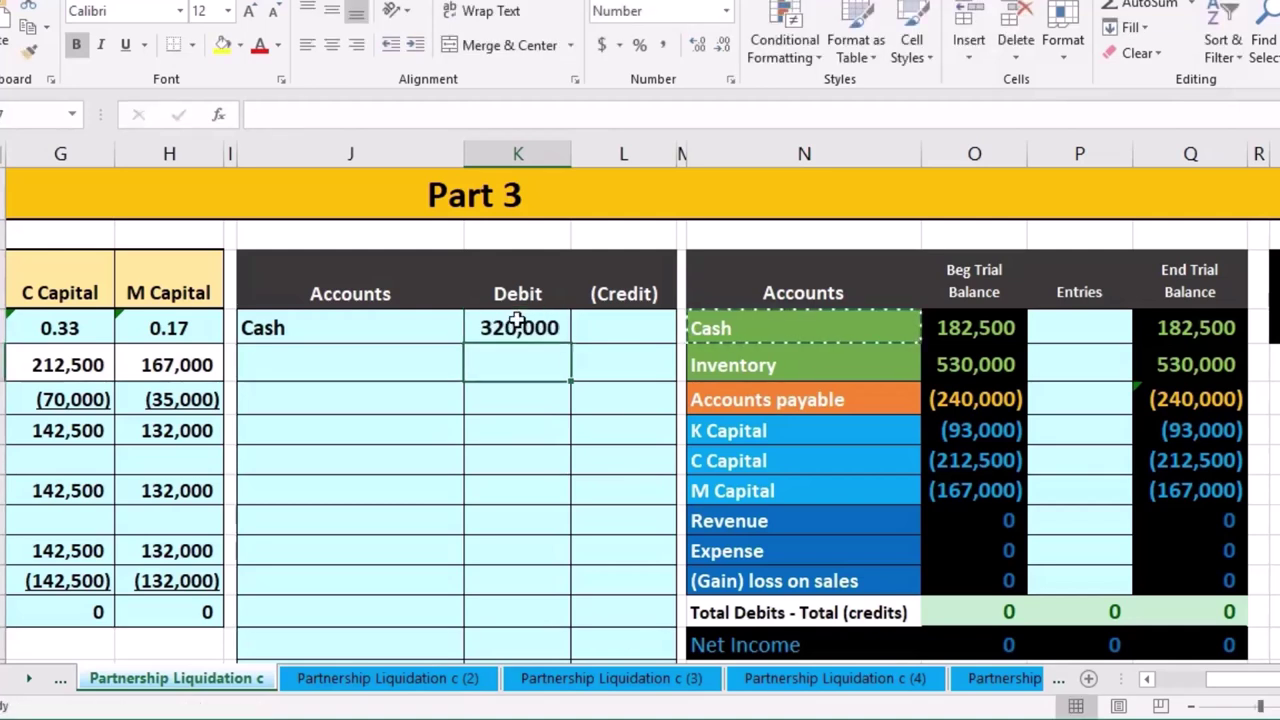
Copy the Inventory account name from N47 into J47 as values only and indent it as a credit account
click(726, 365)
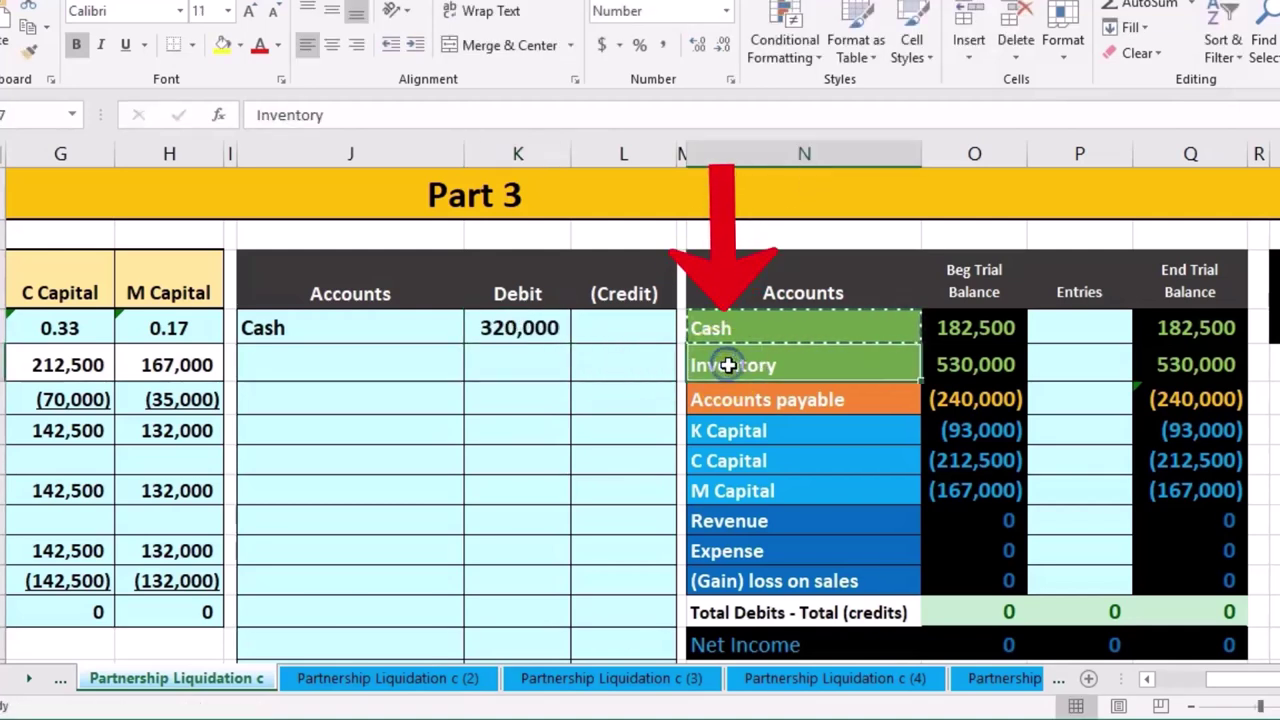
right_click(844, 368)
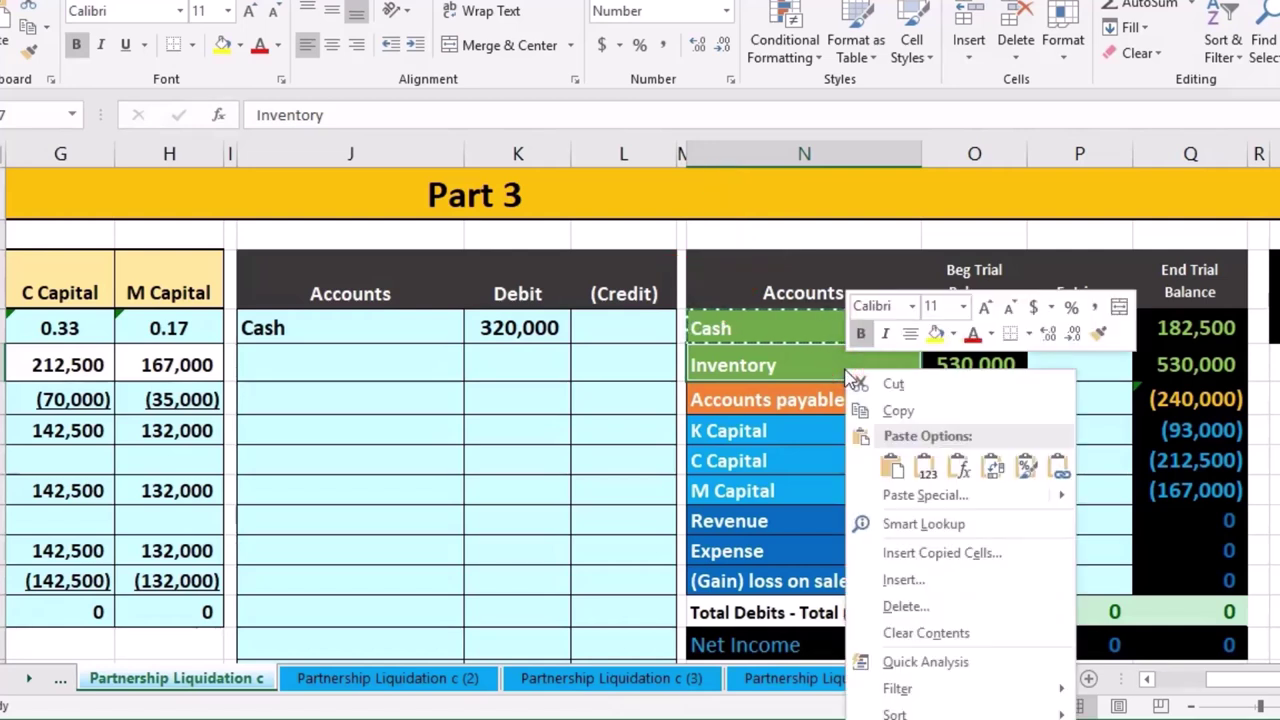
click(866, 412)
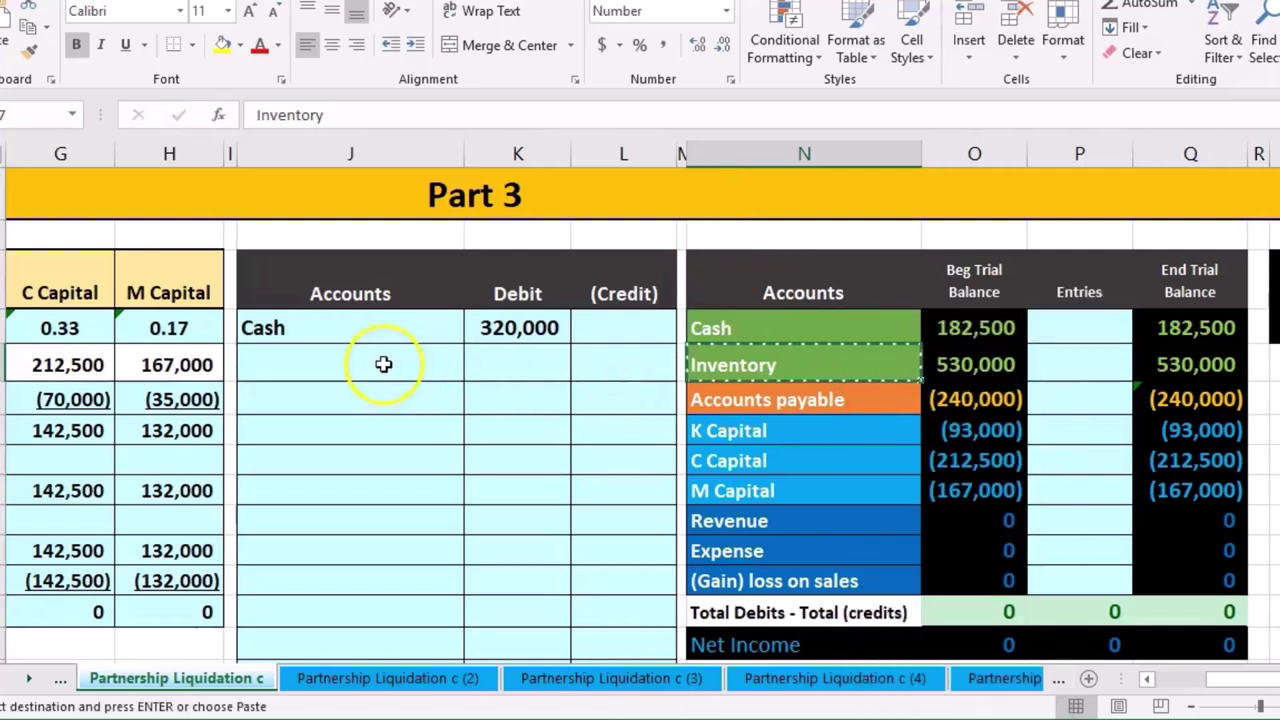
click(384, 364)
right_click(384, 364)
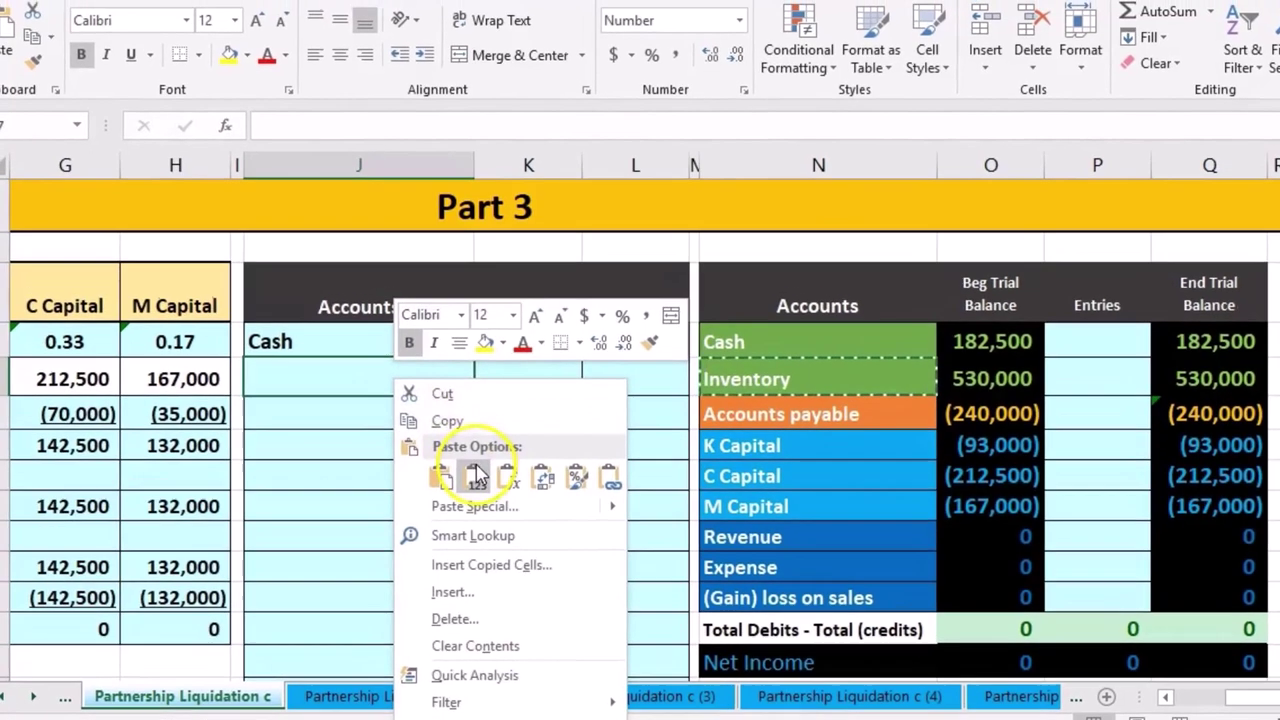
click(464, 461)
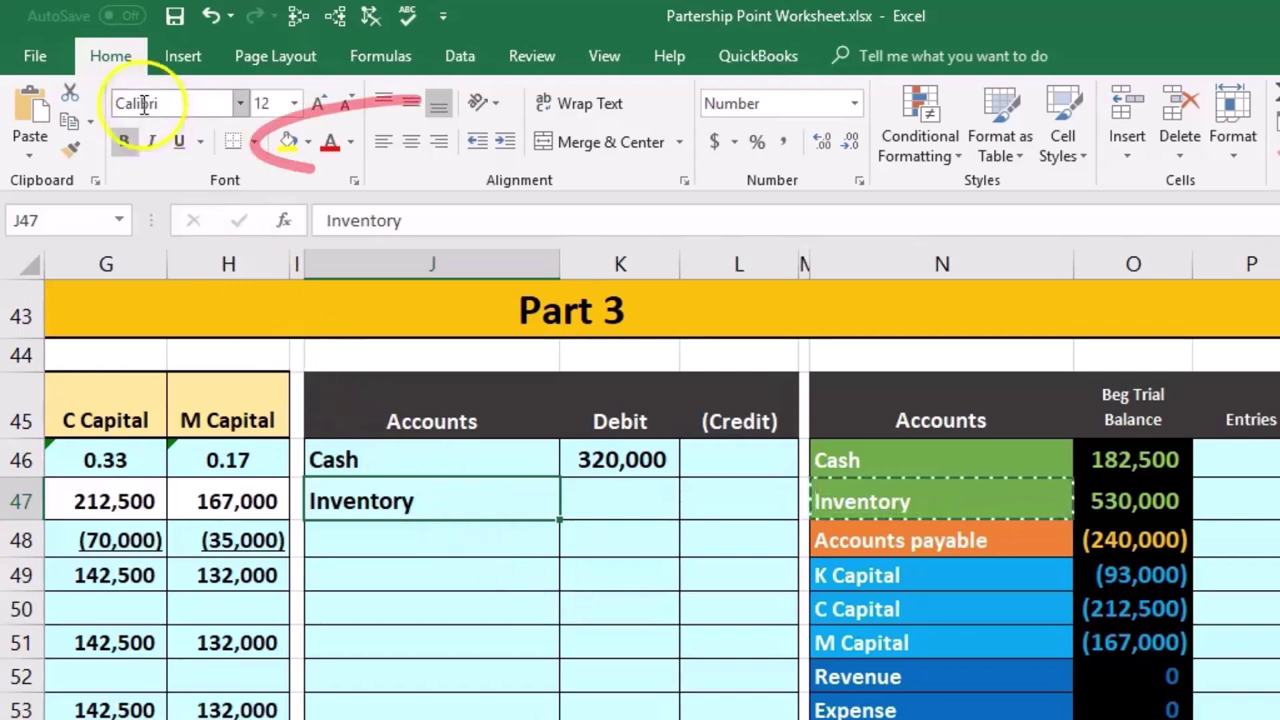
click(505, 143)
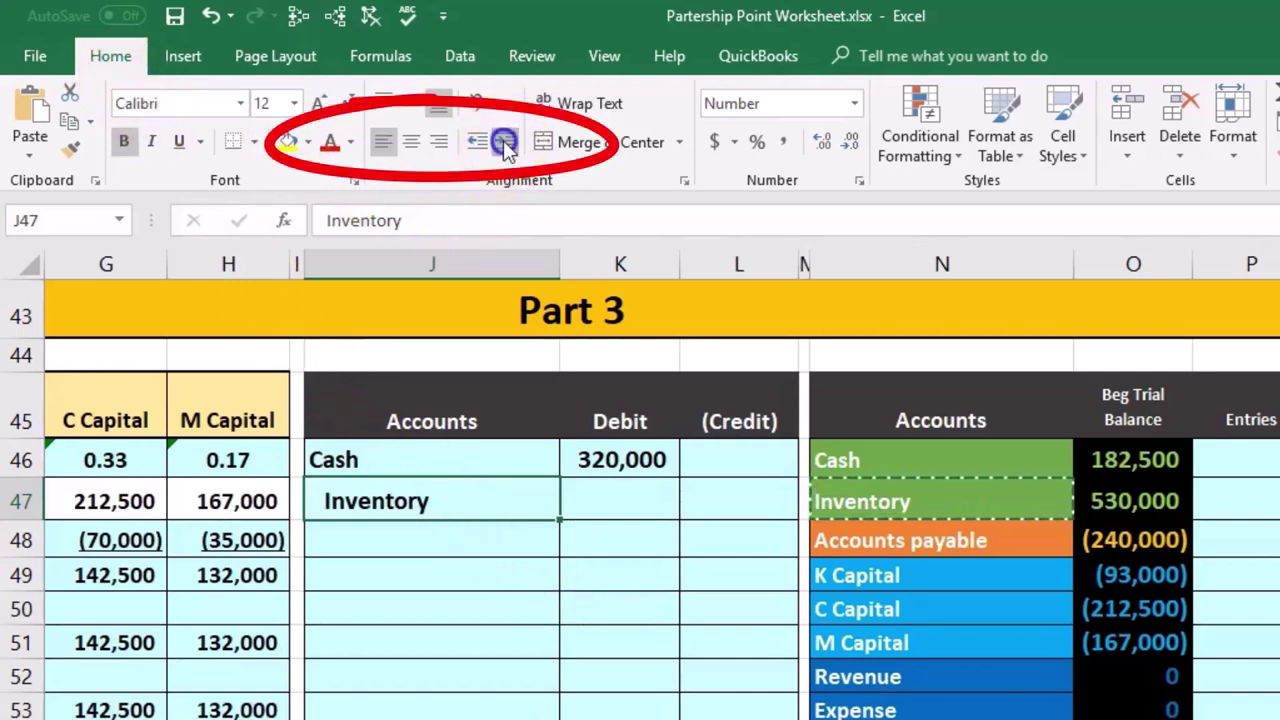
Record a credit of 530,000 for Inventory in L47, entered as a negative amount
click(729, 496)
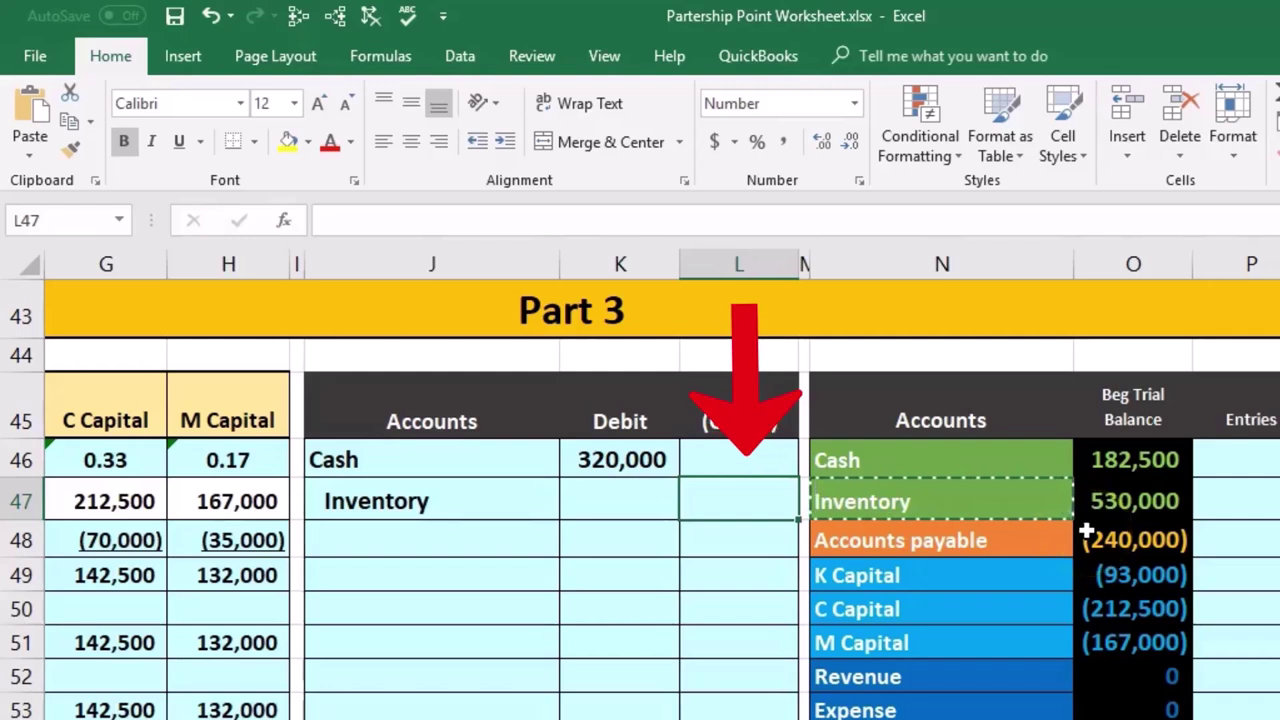
text(-530000)
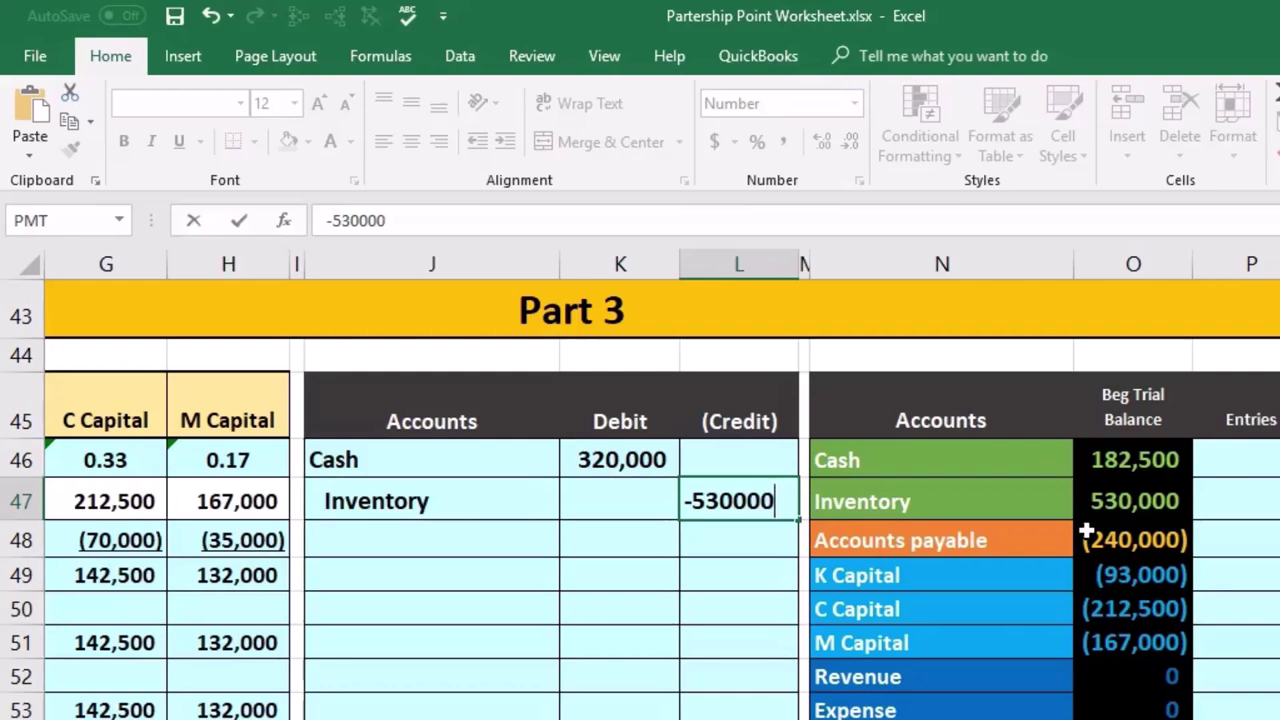
key(Return)
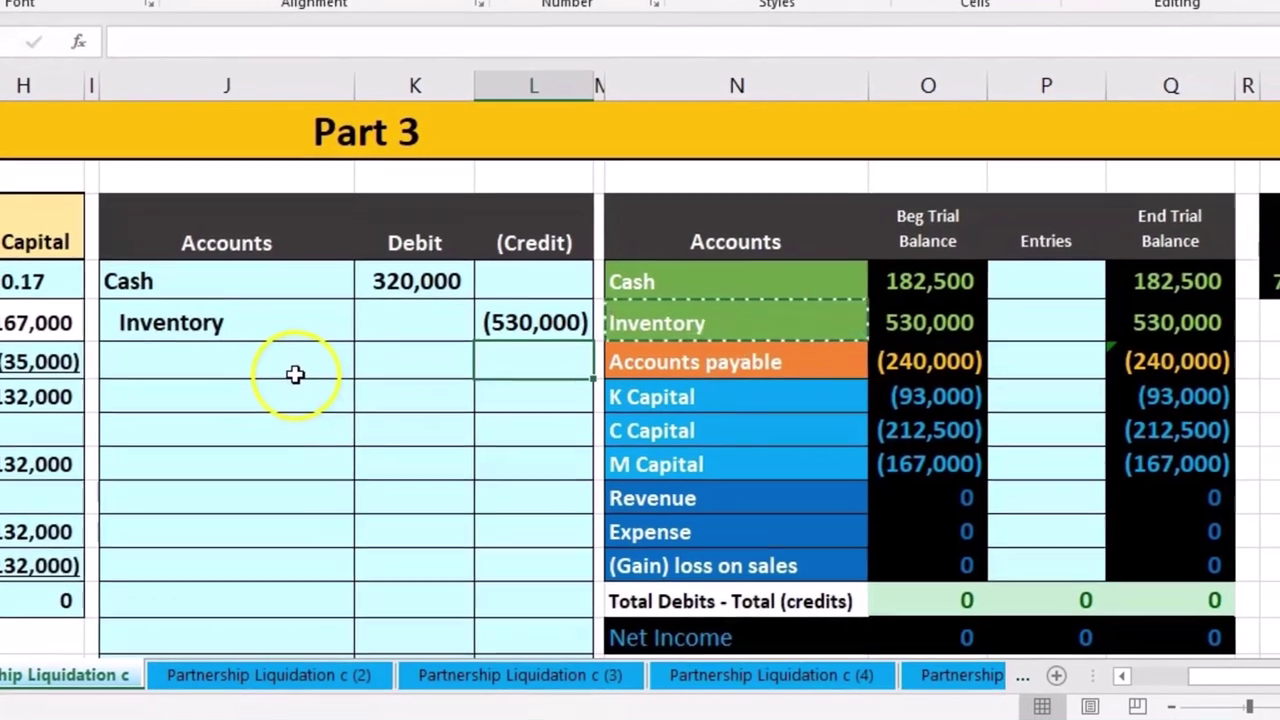
Examine the (Gain) loss on sales account and the three partners' capital accounts in the trial balance as candidates for the entry's difference
click(649, 590)
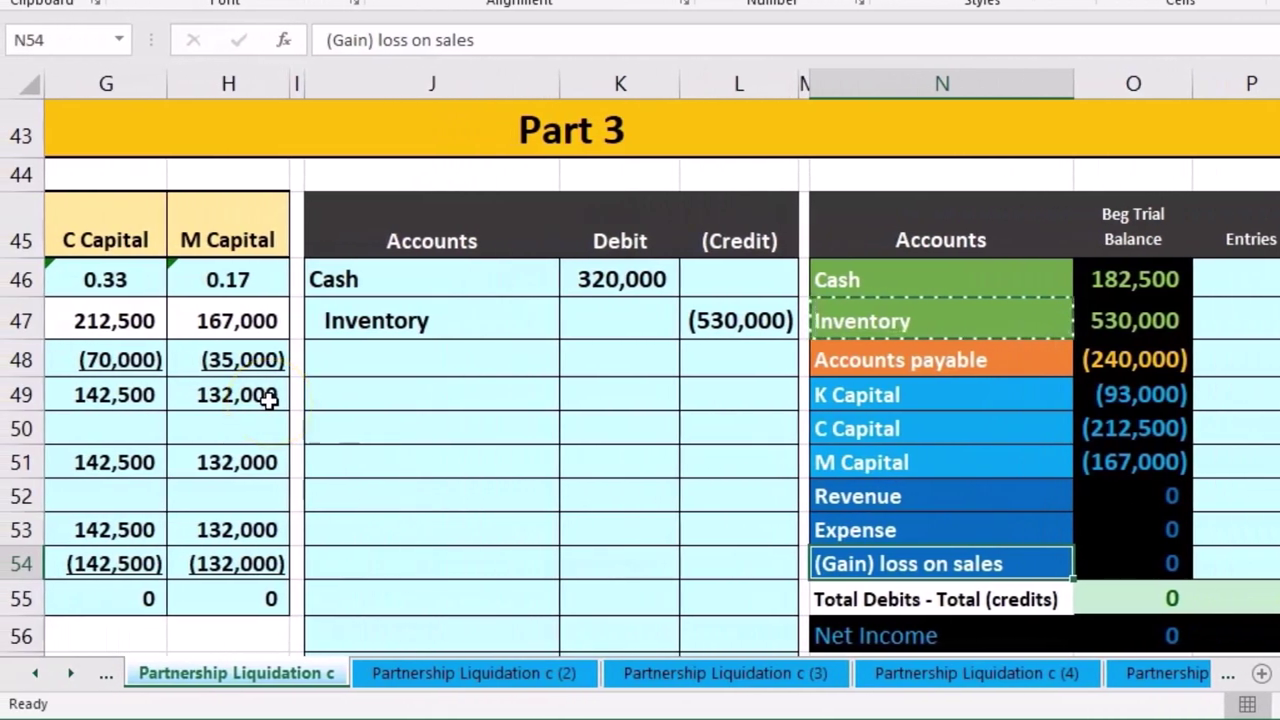
drag(860, 395, 868, 453)
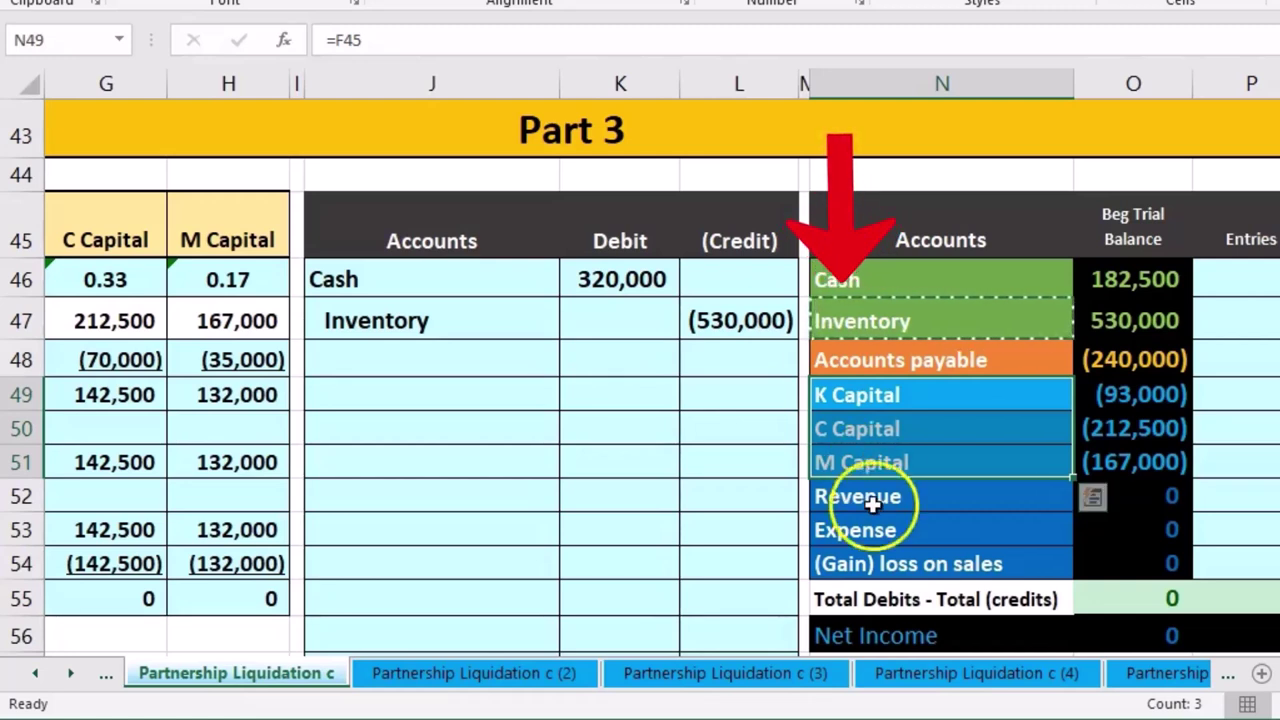
click(862, 563)
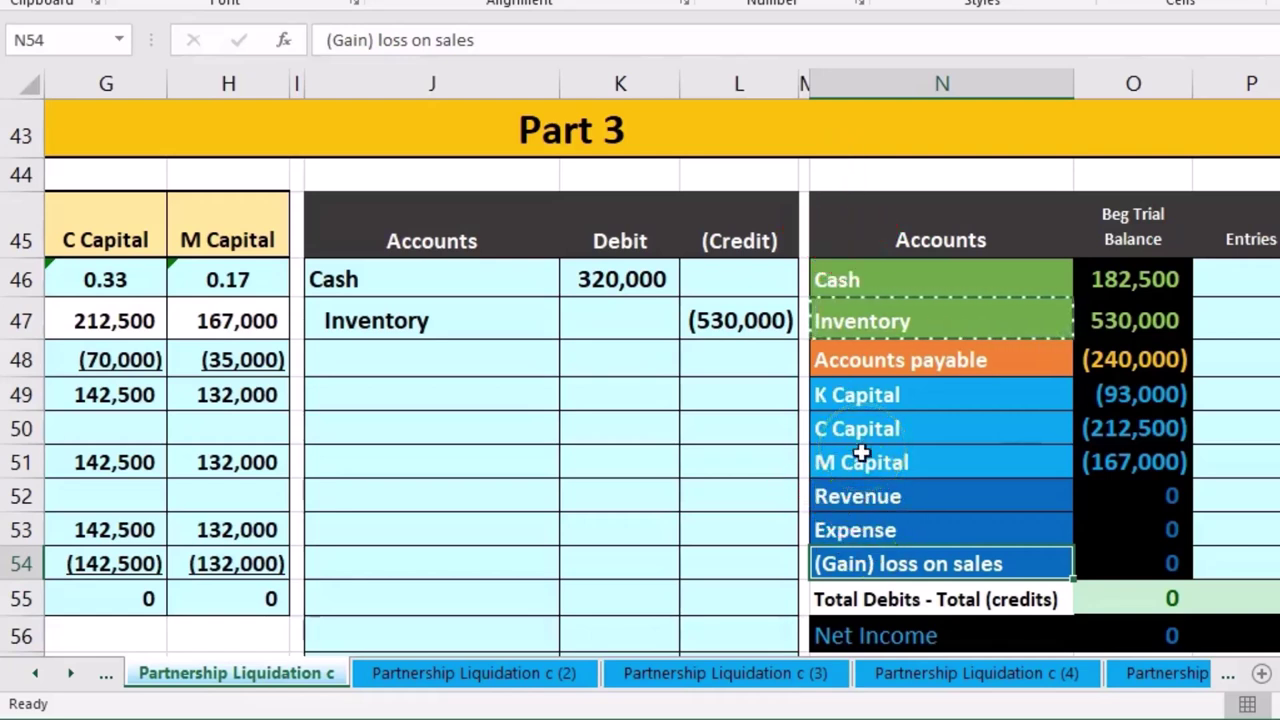
Copy the (Gain) loss on sales account name from N54 and paste it as values into journal cell J48
right_click(905, 565)
click(936, 60)
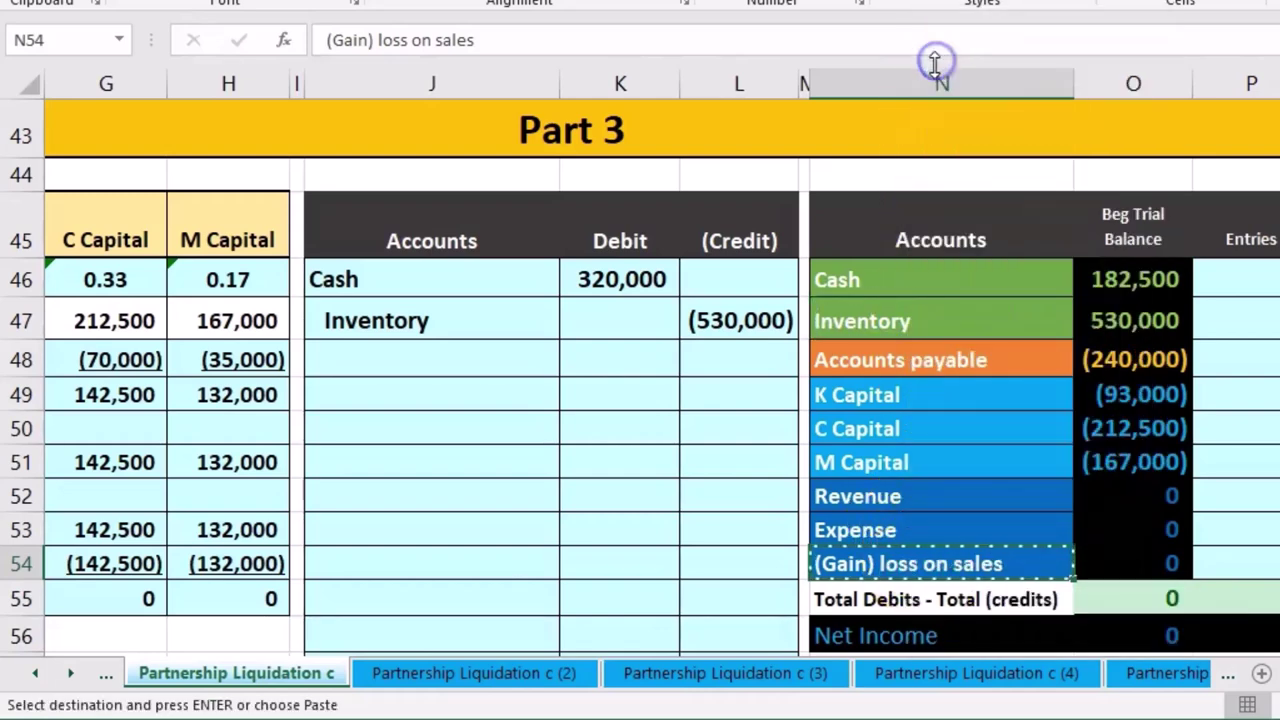
click(405, 370)
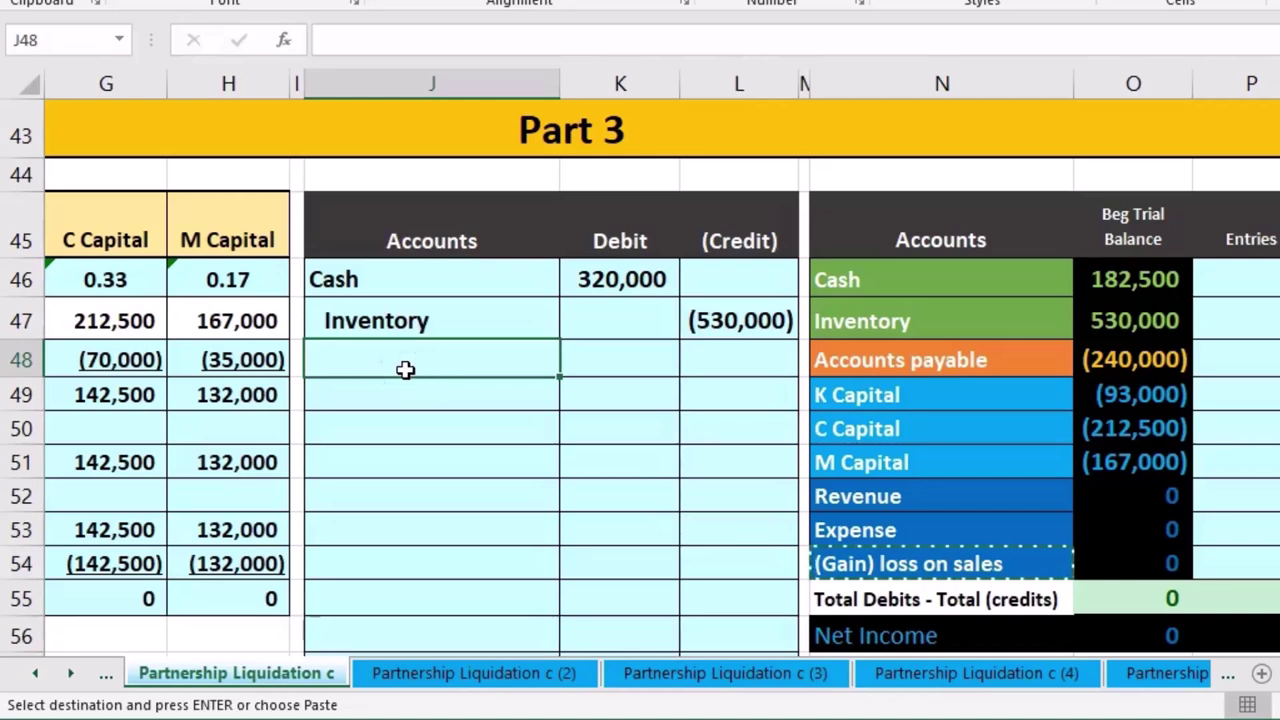
right_click(405, 370)
click(492, 472)
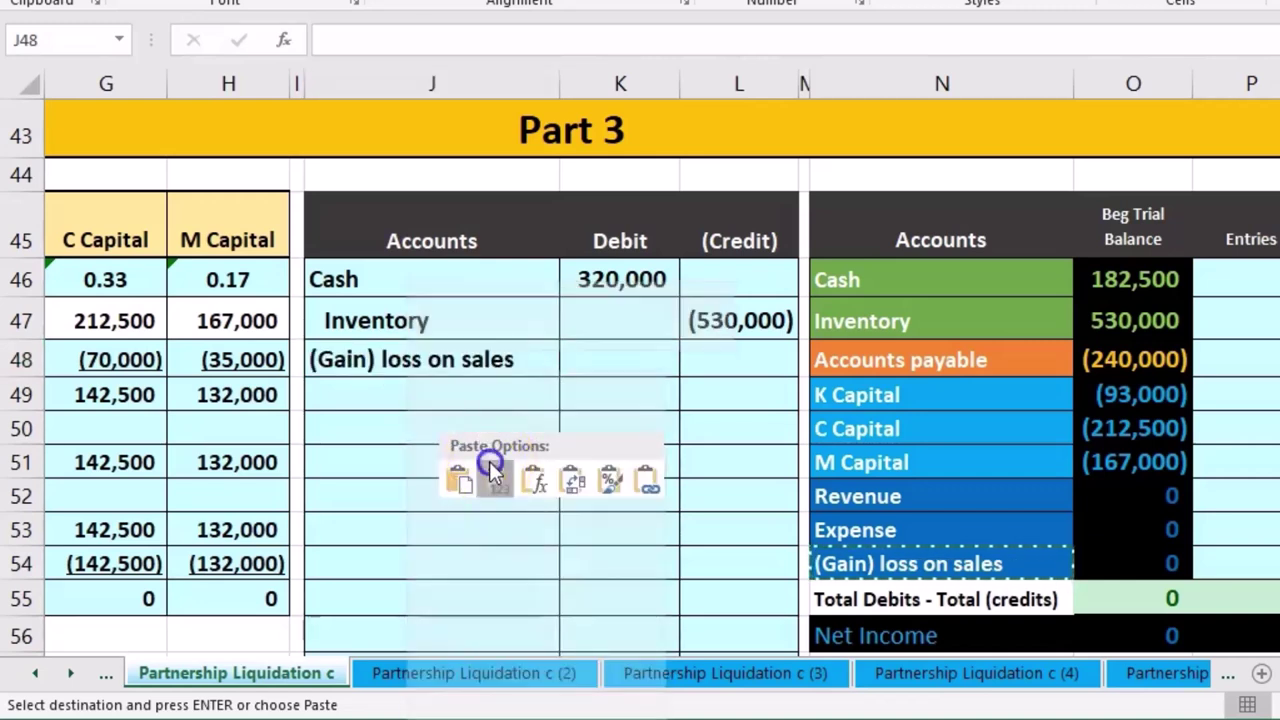
Calculate the debit for (Gain) loss on sales in K48 with the formula -SUM(K46:L47)
drag(718, 322, 654, 283)
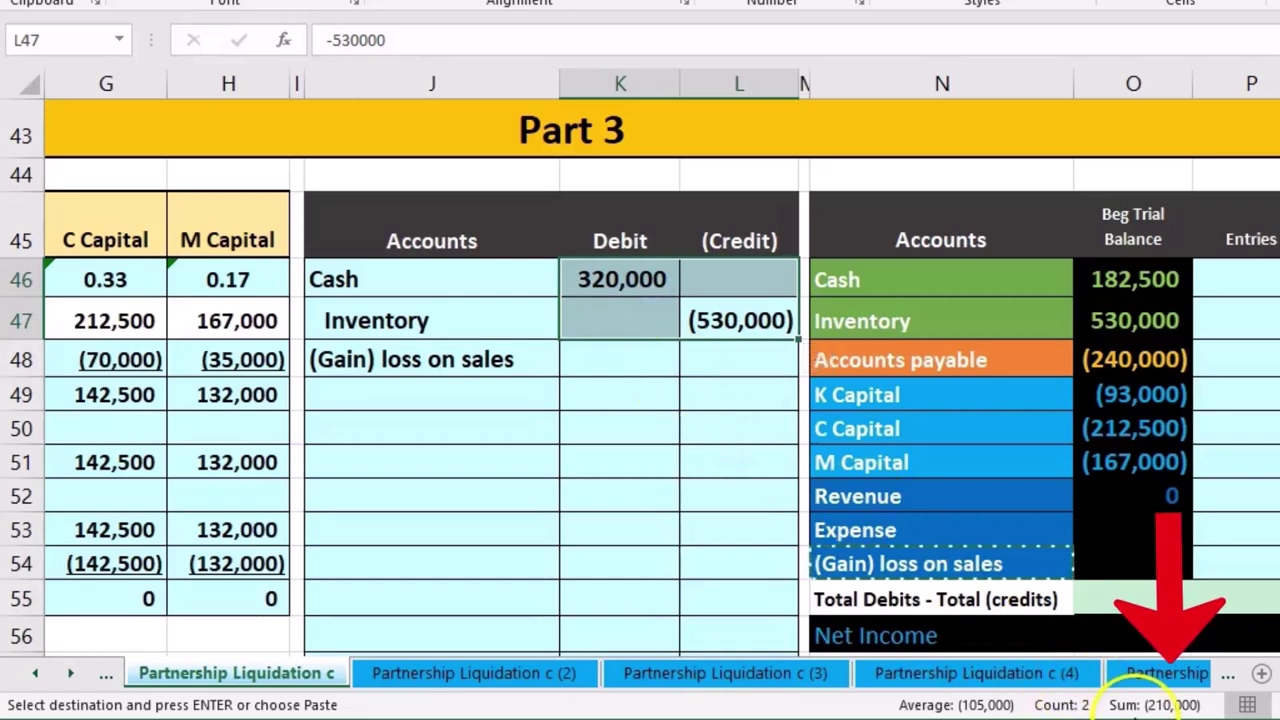
click(640, 366)
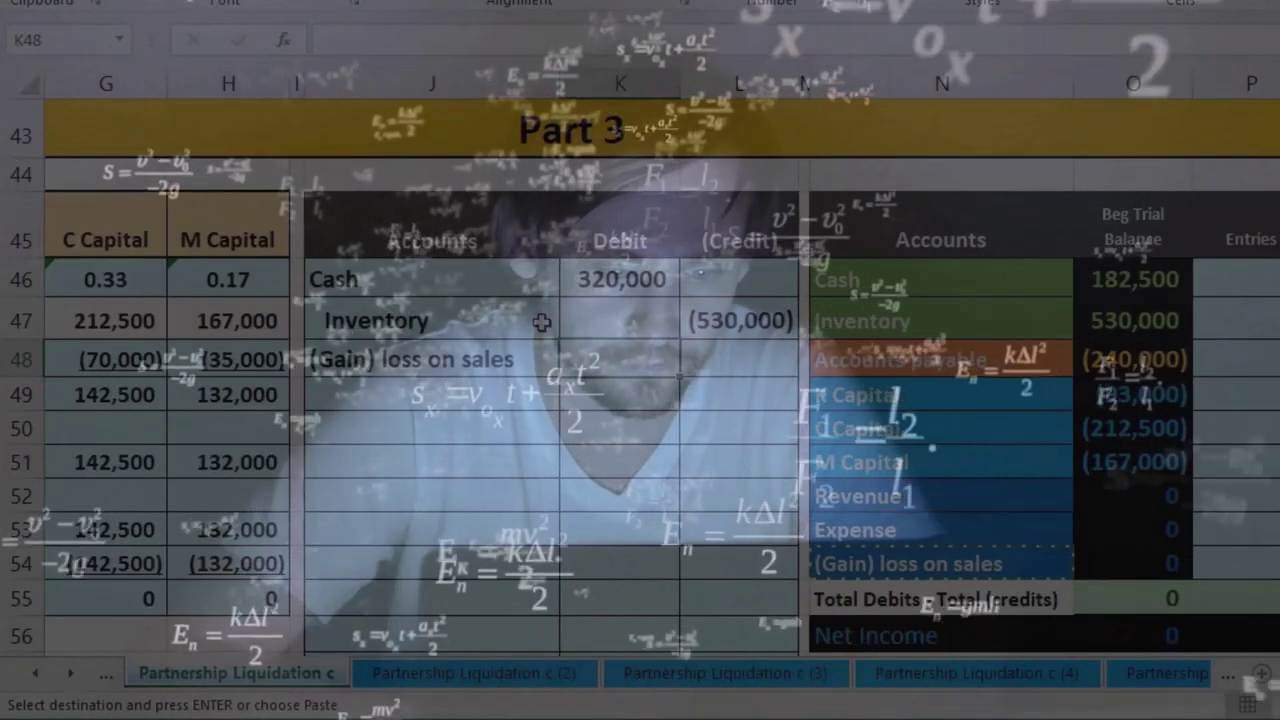
text(-)
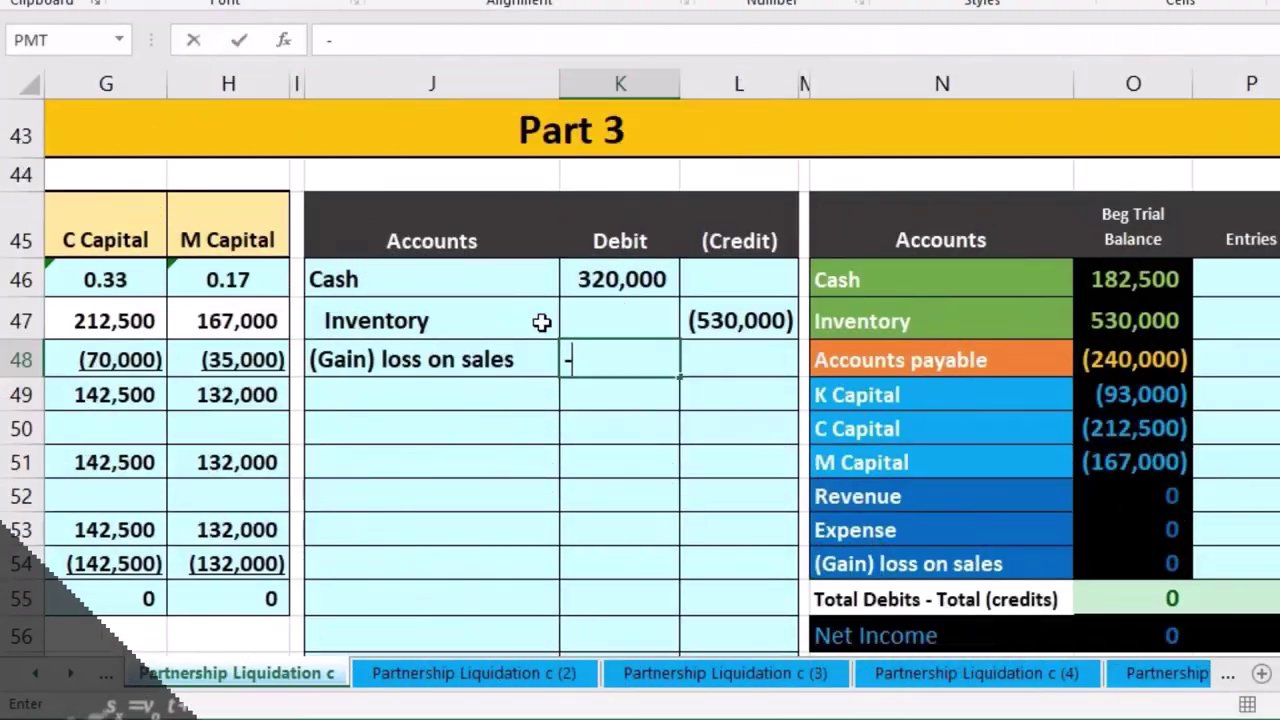
text(sum)
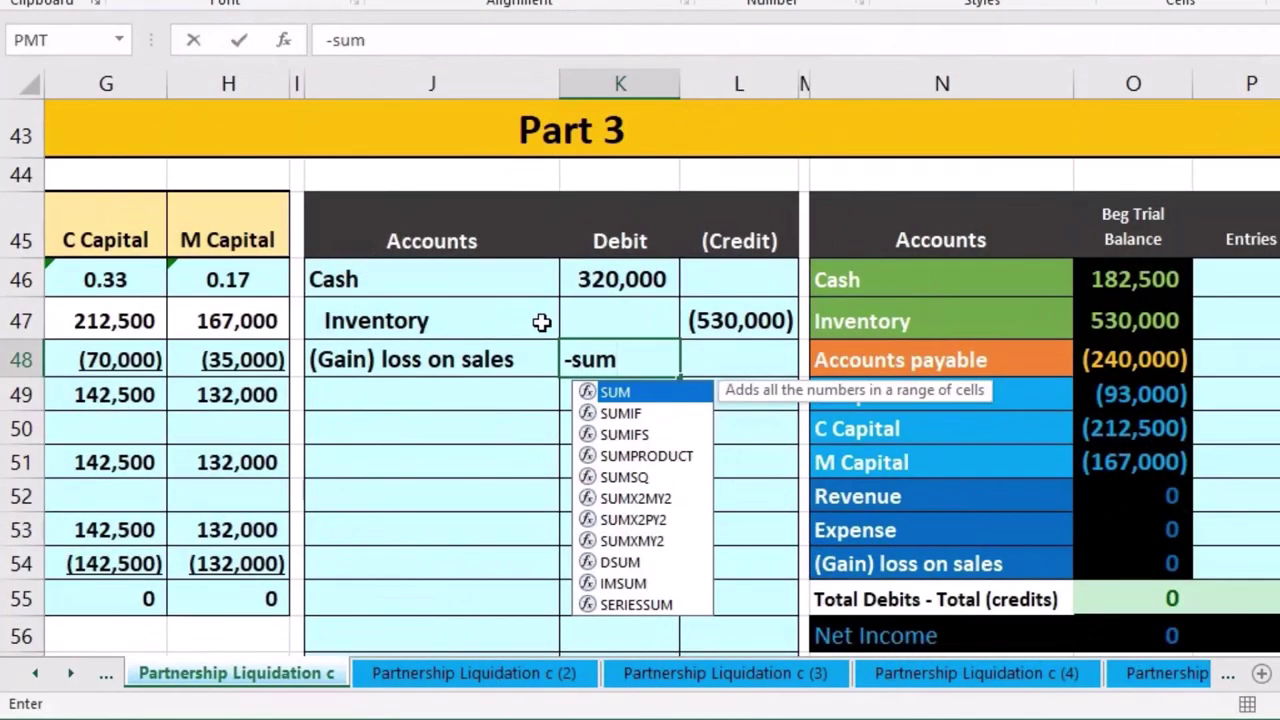
double_click(628, 393)
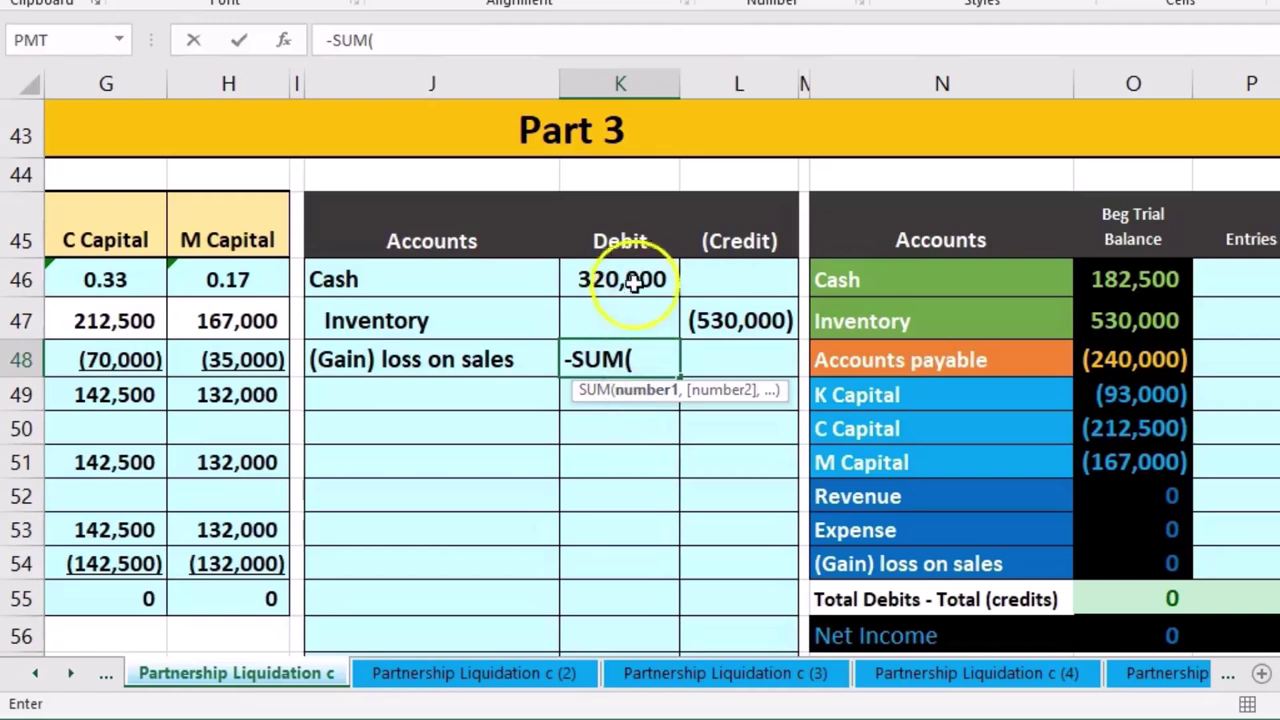
drag(676, 313, 699, 319)
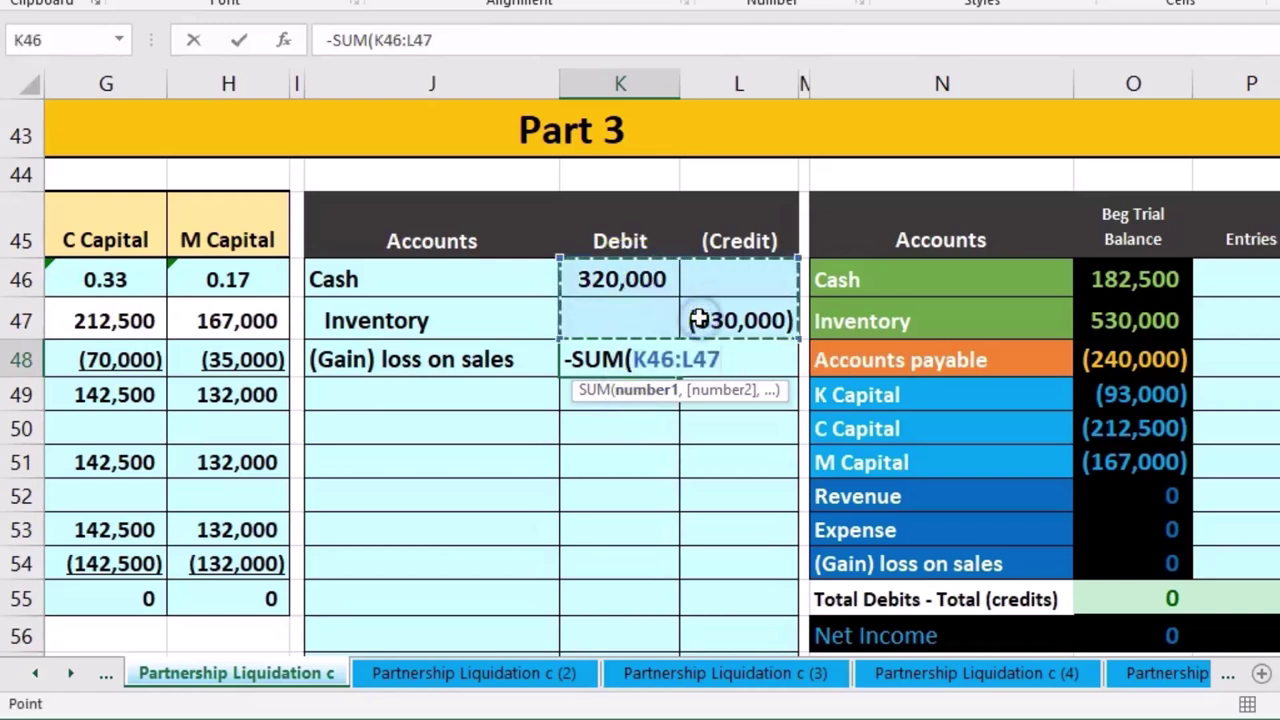
key(Return)
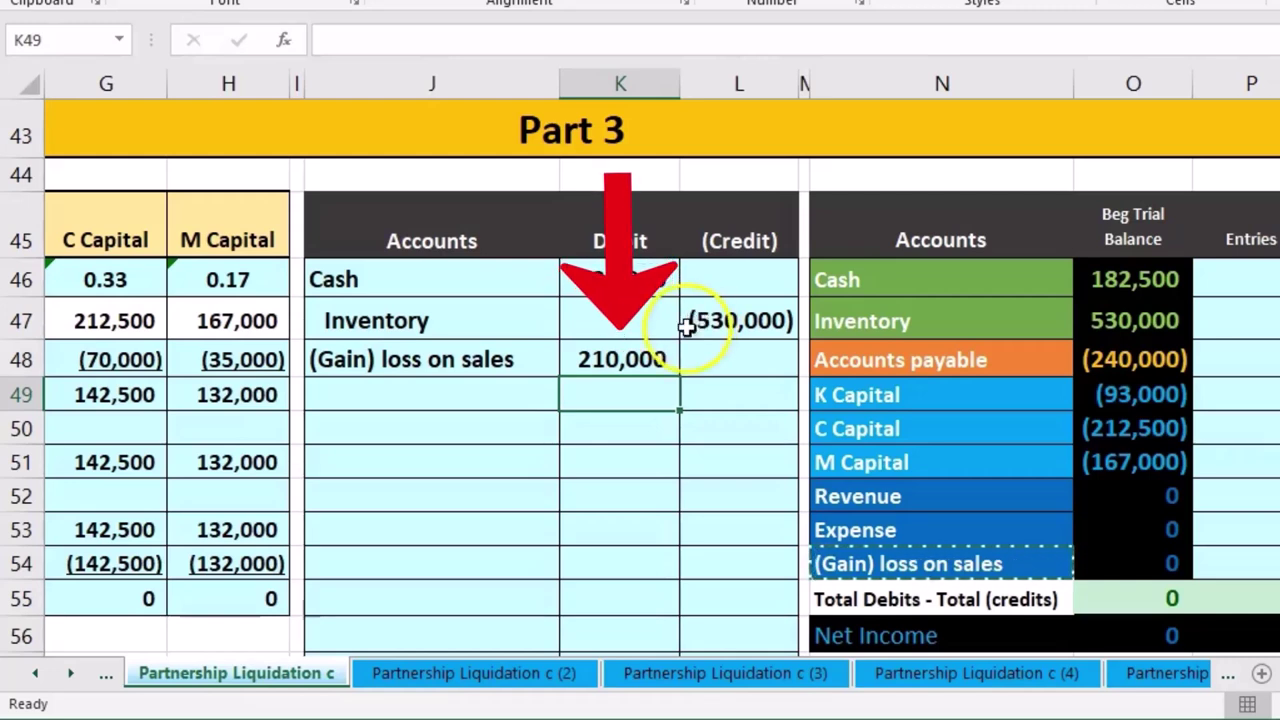
drag(508, 356, 600, 363)
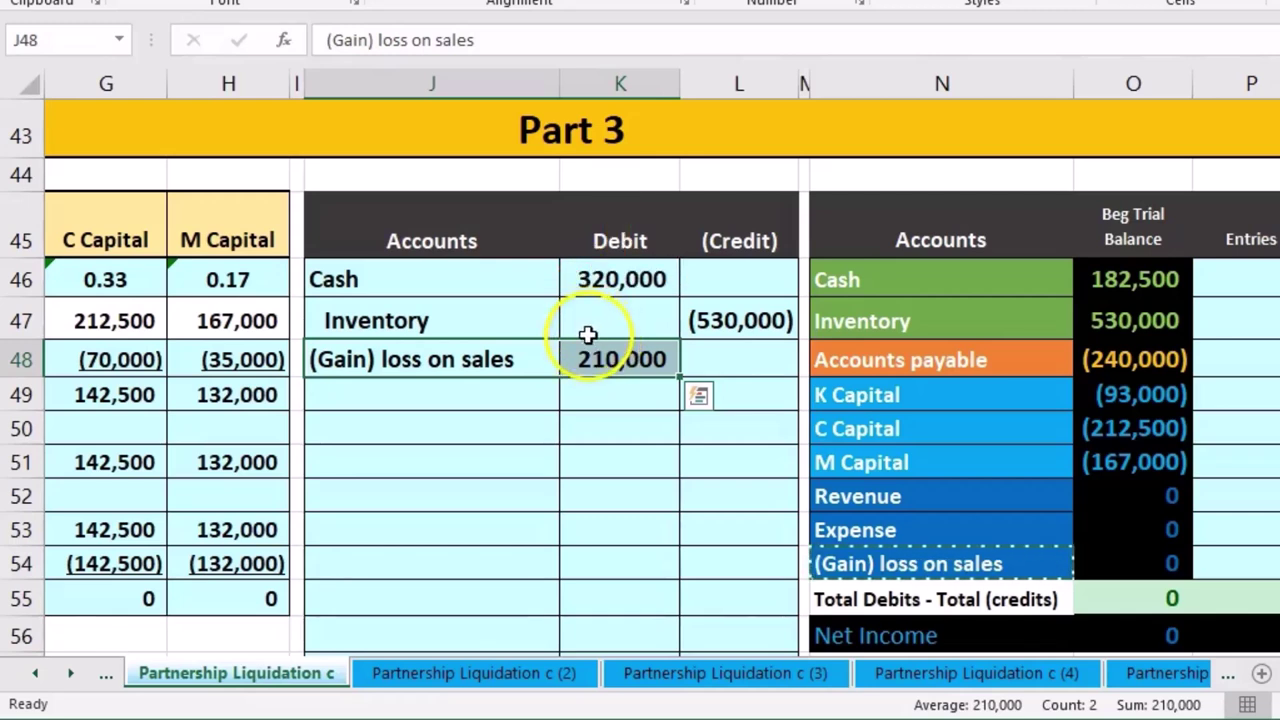
click(589, 400)
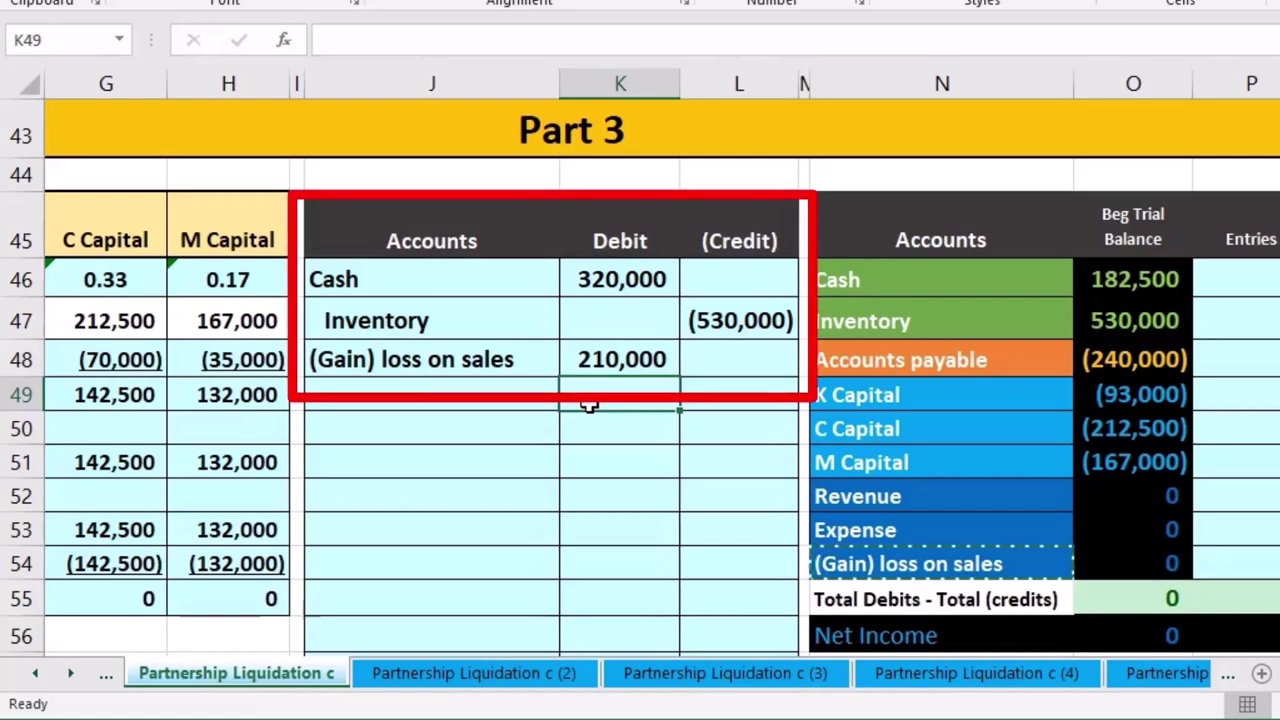
click(563, 383)
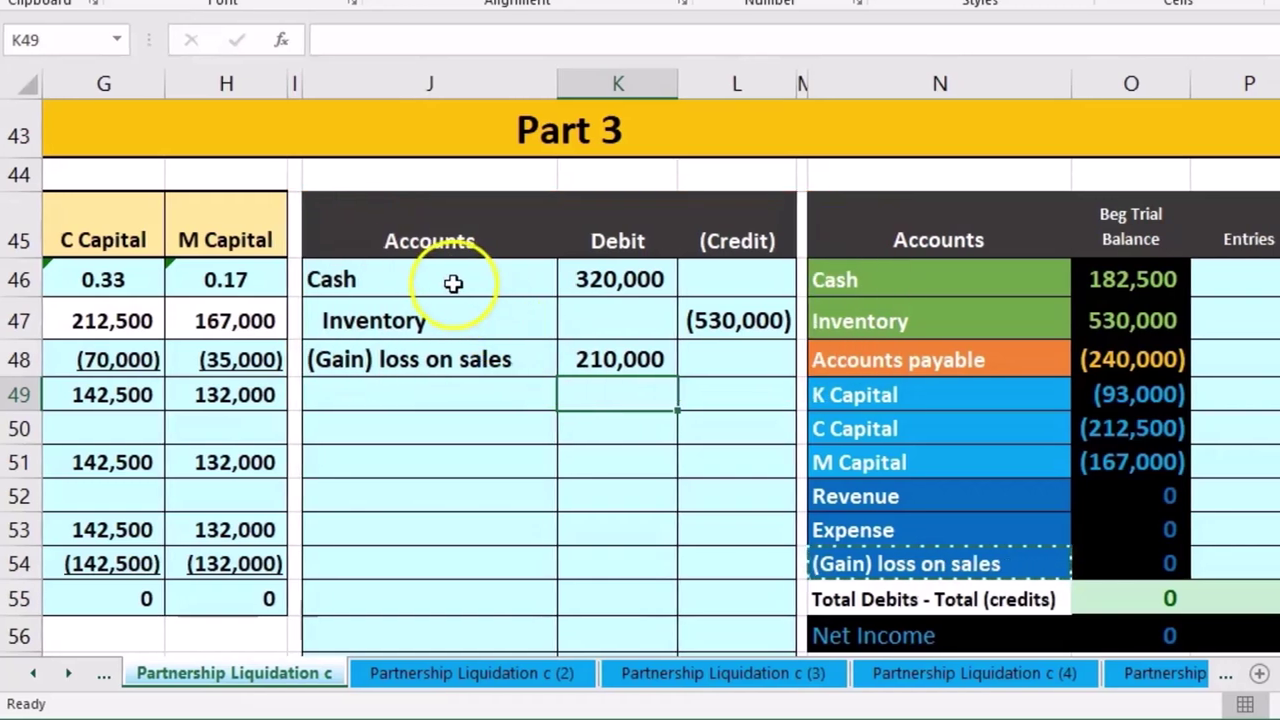
Post the journal's cash debit to the trial balance by linking the Cash entry in P46 to K46
scroll(409, 280, right, 3)
drag(380, 280, 354, 278)
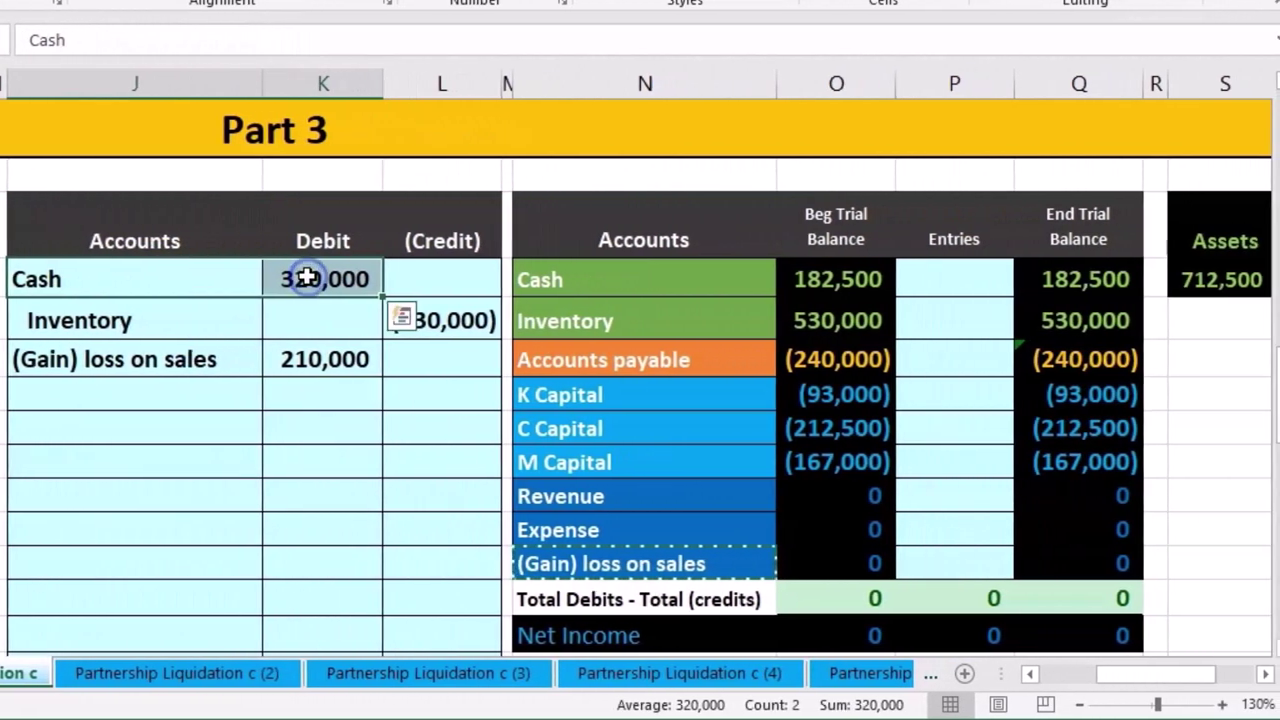
click(768, 277)
drag(720, 277, 943, 278)
click(943, 278)
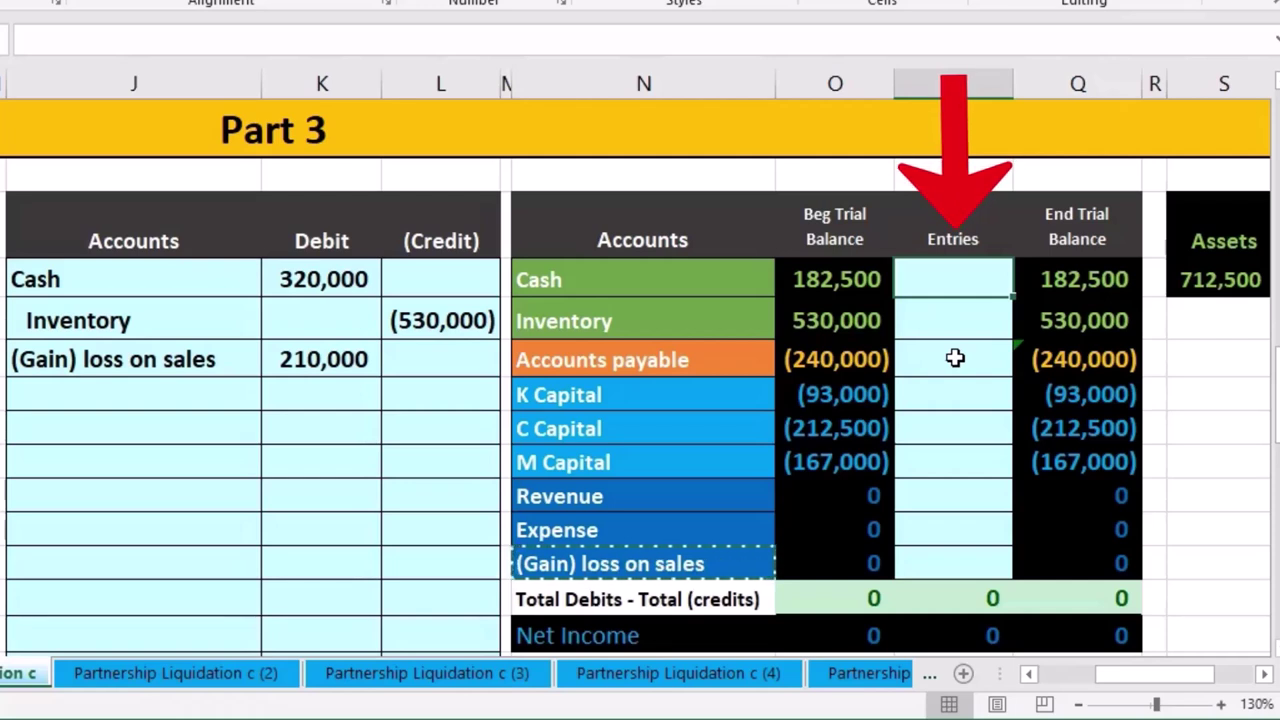
text(=)
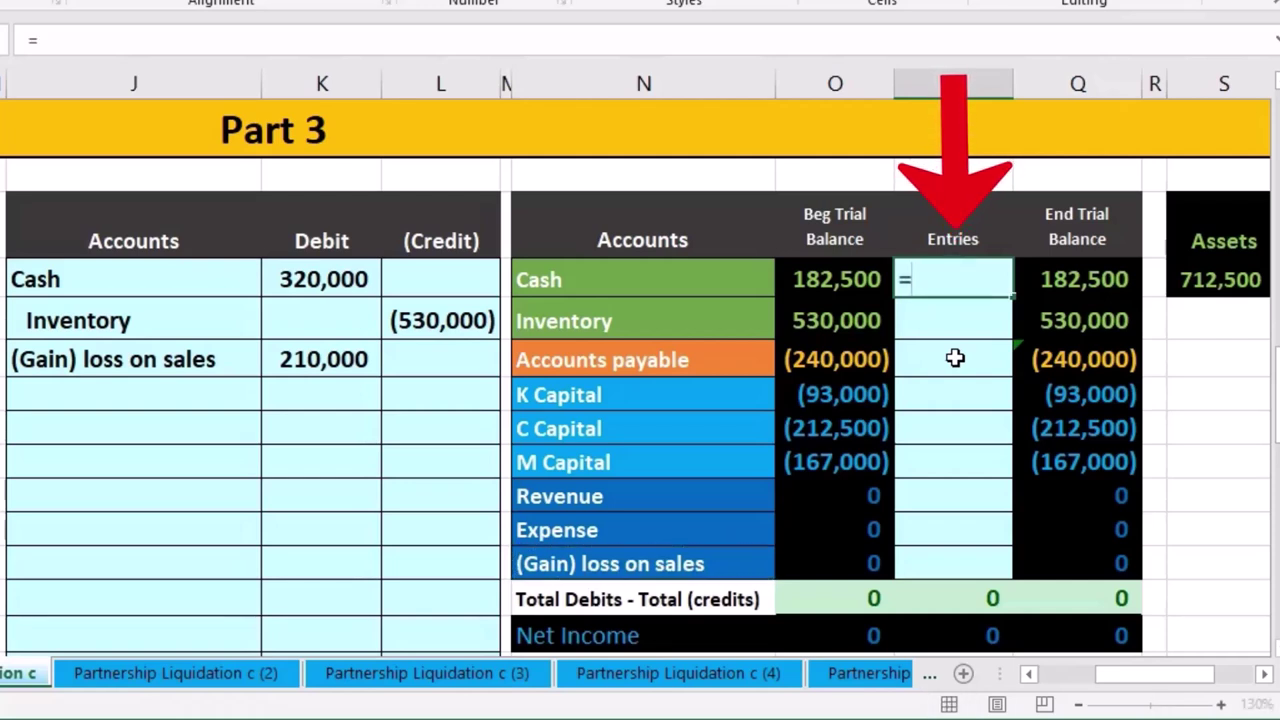
key(Left)
key(Left)
key(Left)
key(Left)
key(Left)
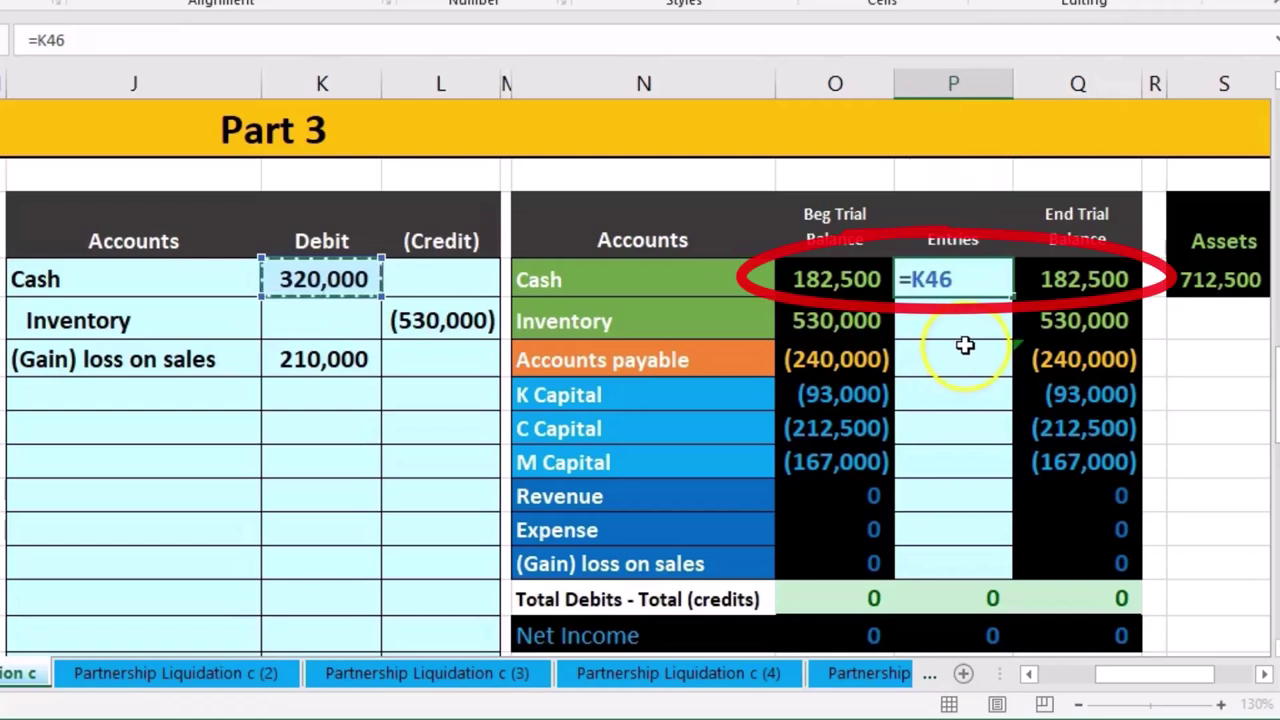
key(Return)
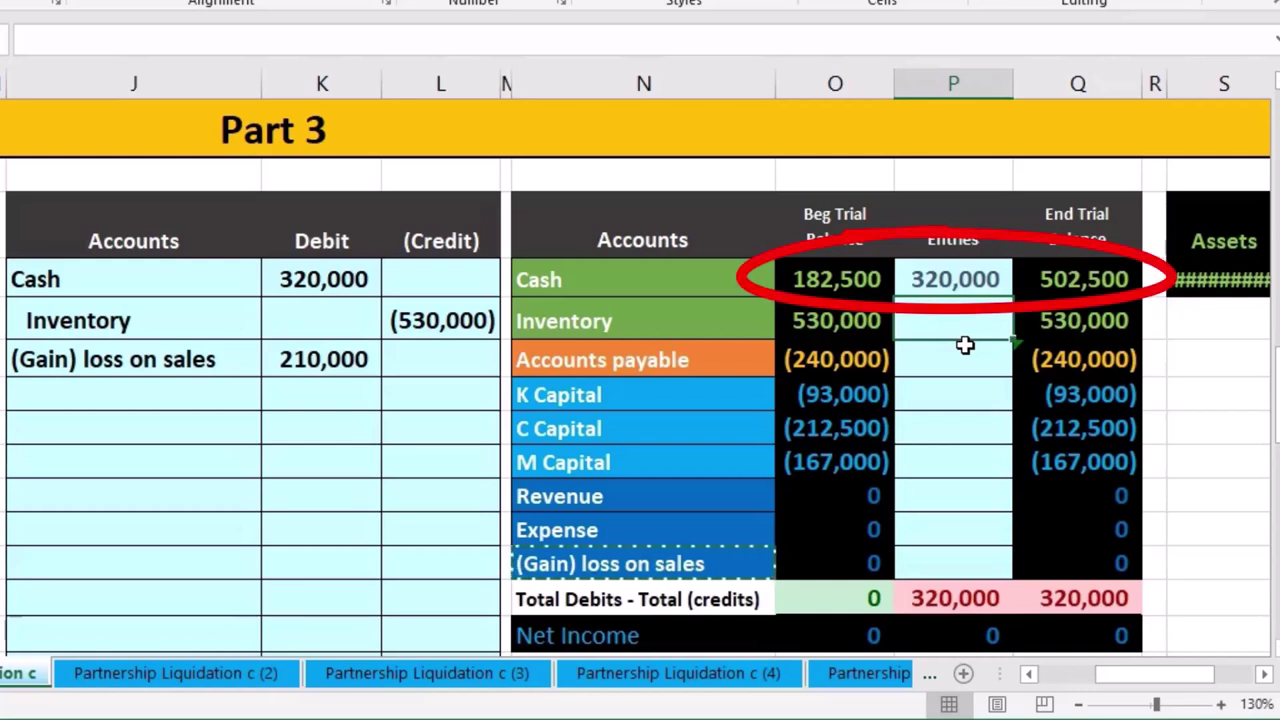
click(1051, 280)
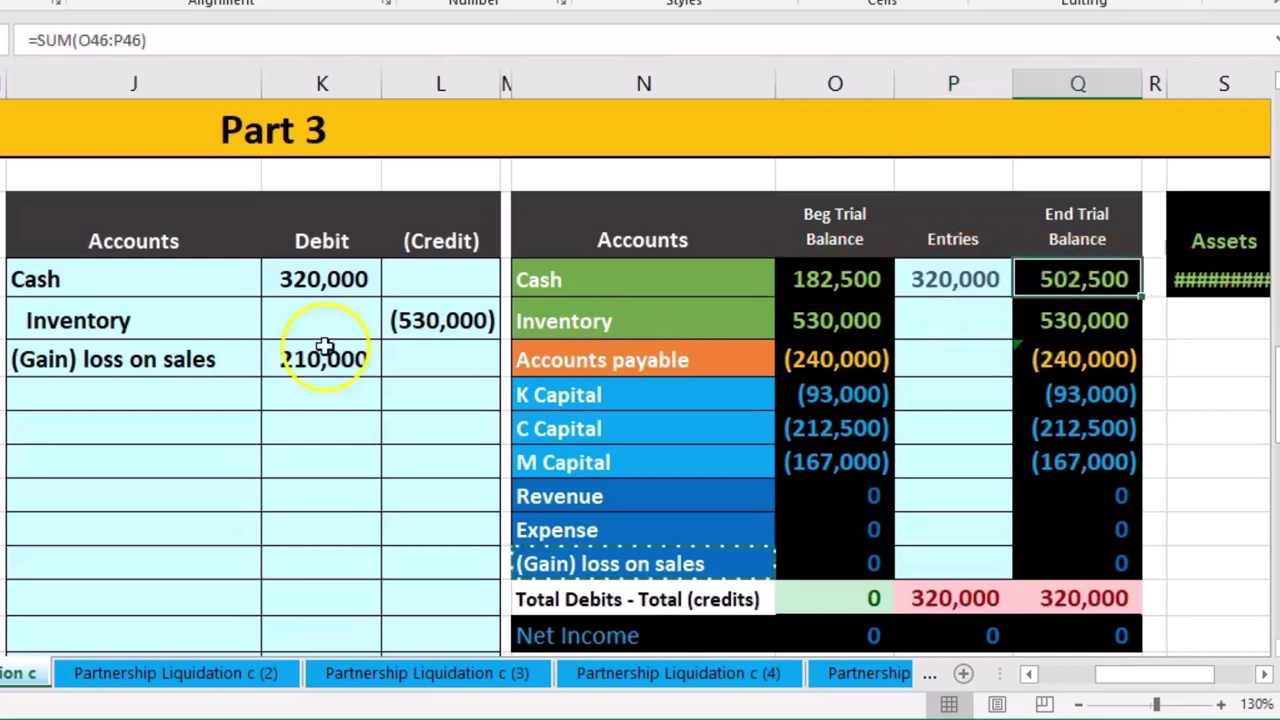
Post the inventory credit to the trial balance by linking the Inventory entry in P47 to L47
drag(165, 330, 440, 318)
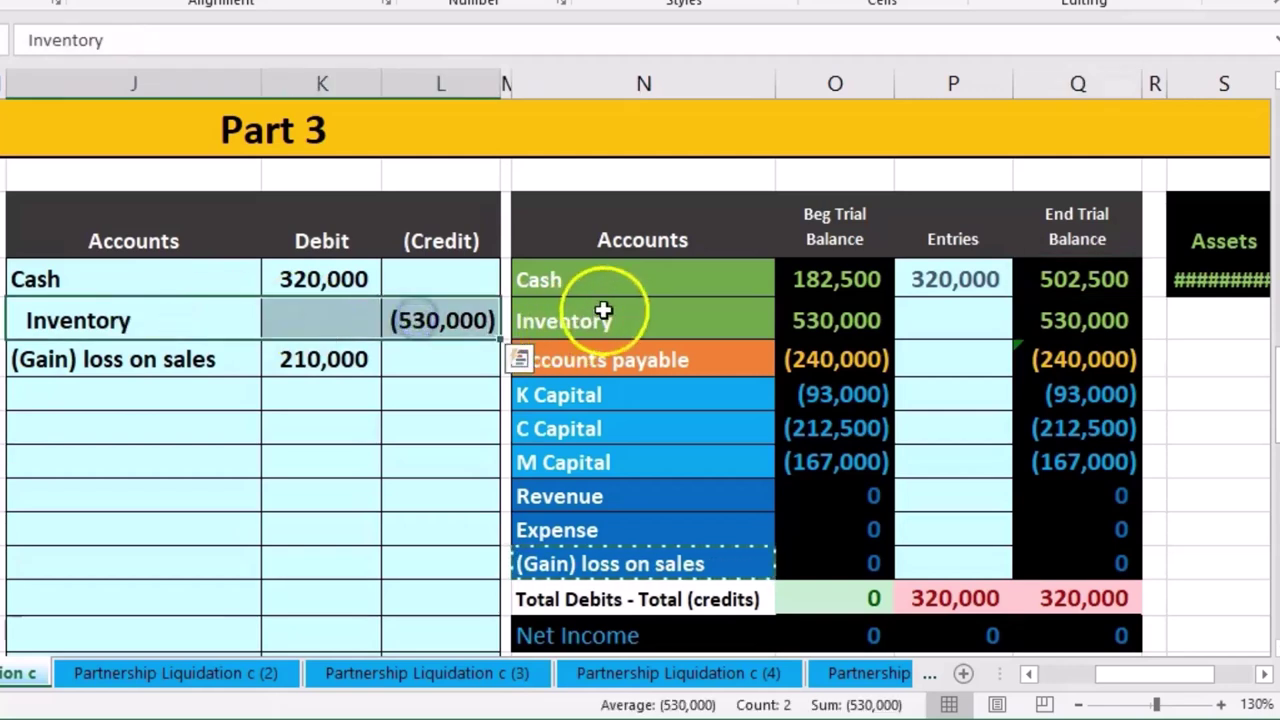
drag(603, 311, 808, 338)
click(933, 324)
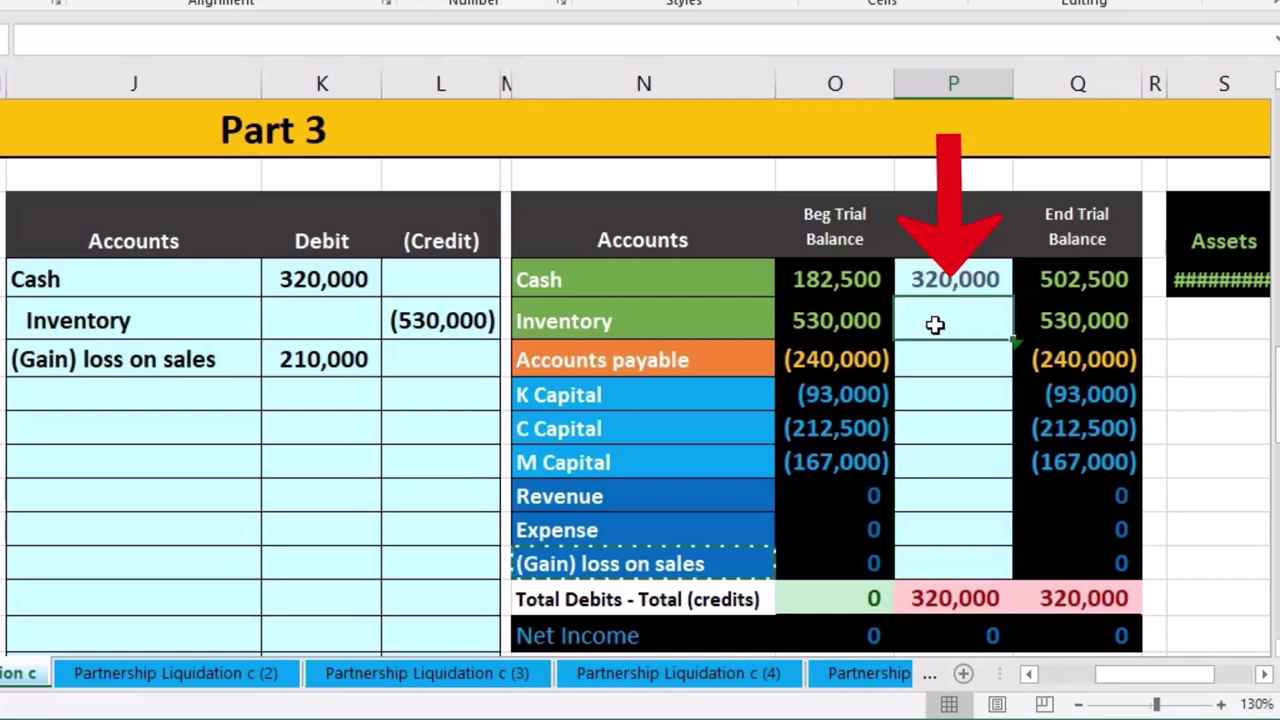
text(=)
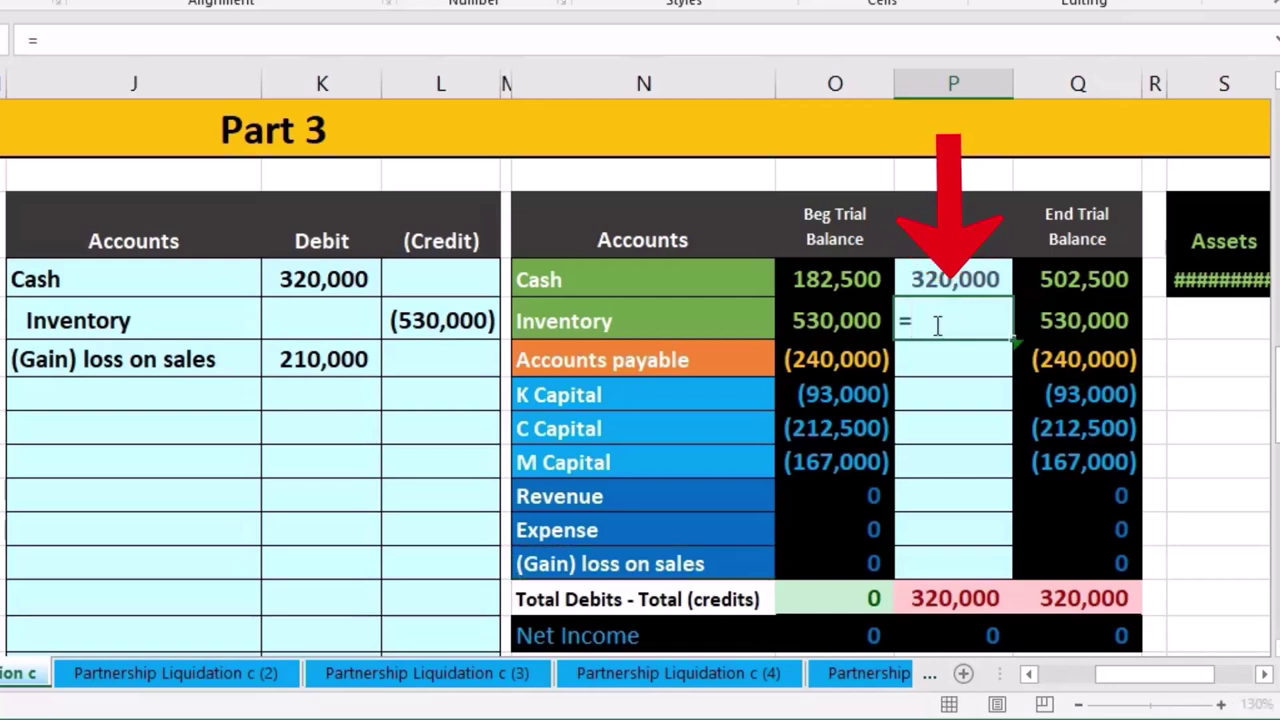
click(447, 336)
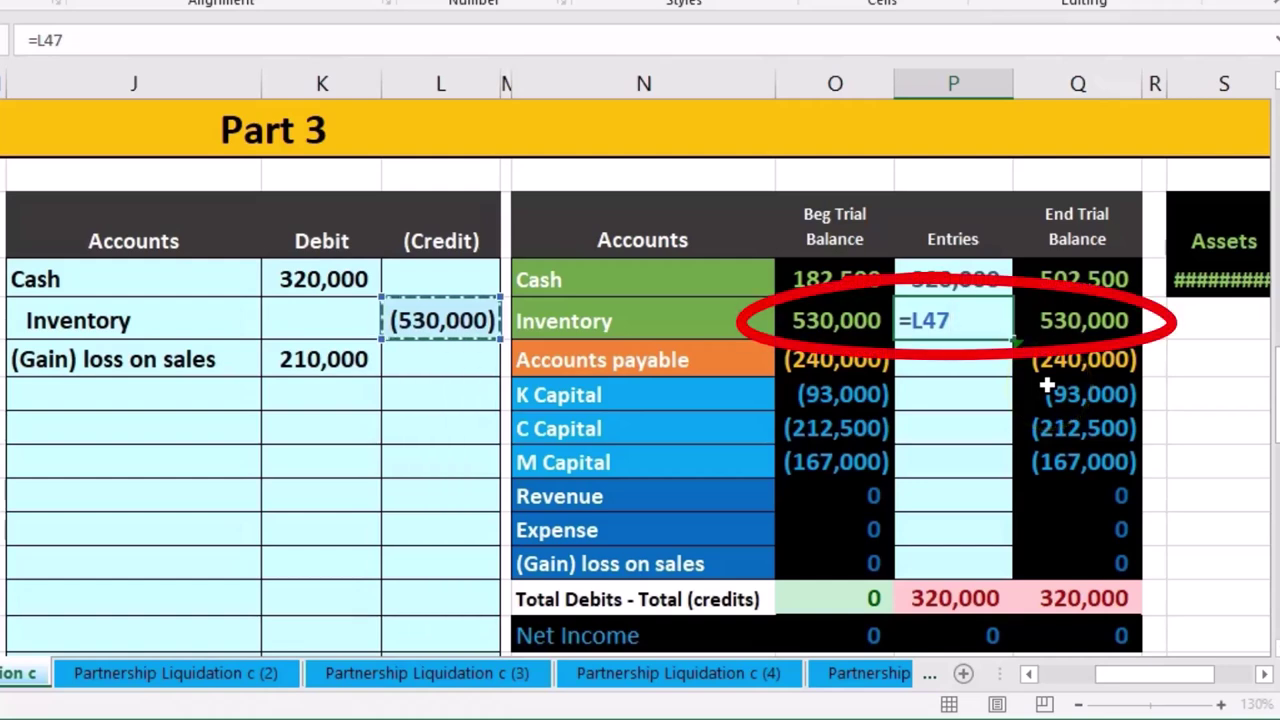
key(Return)
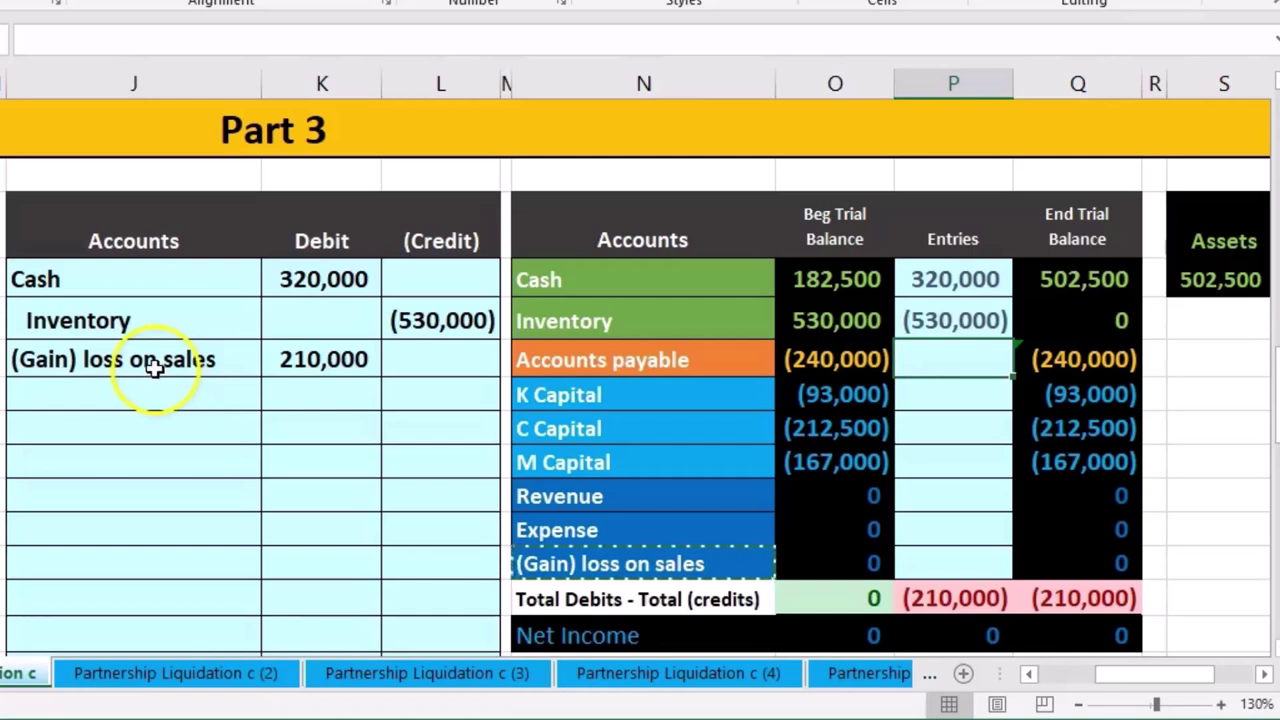
Post the loss to the trial balance by linking the (Gain) loss on sales entry in P54 to K48
drag(153, 367, 328, 365)
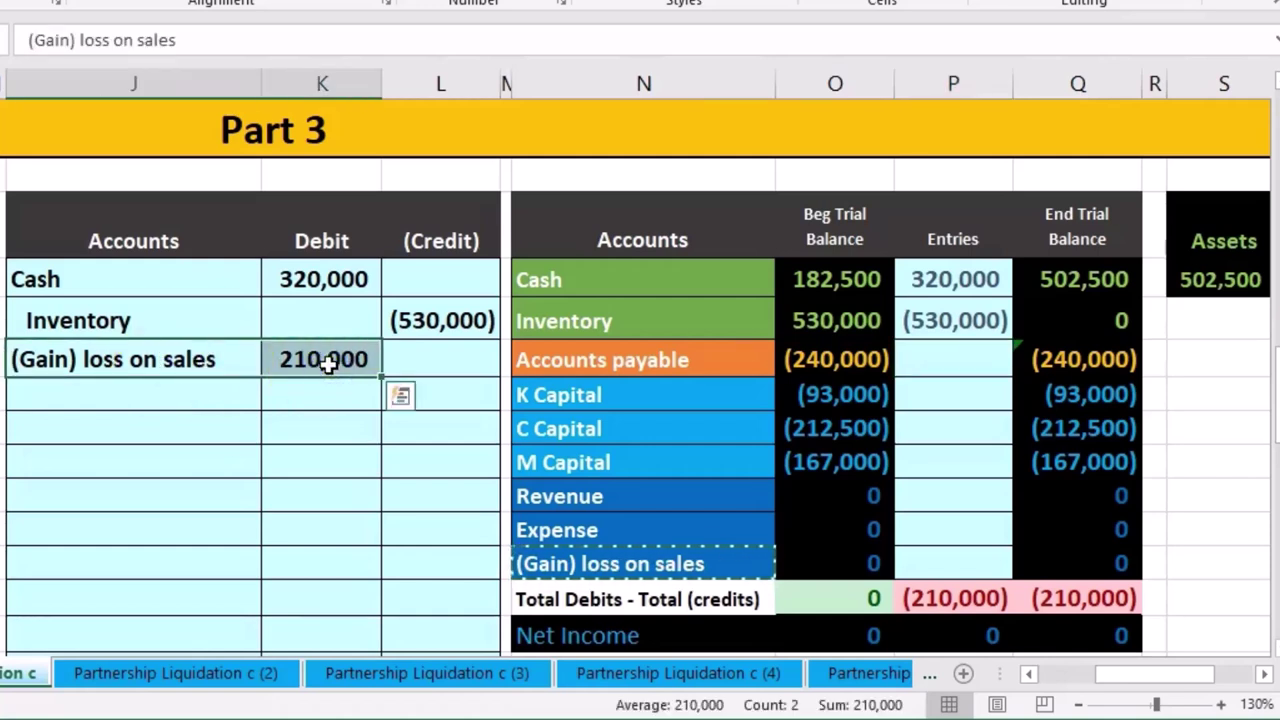
click(601, 571)
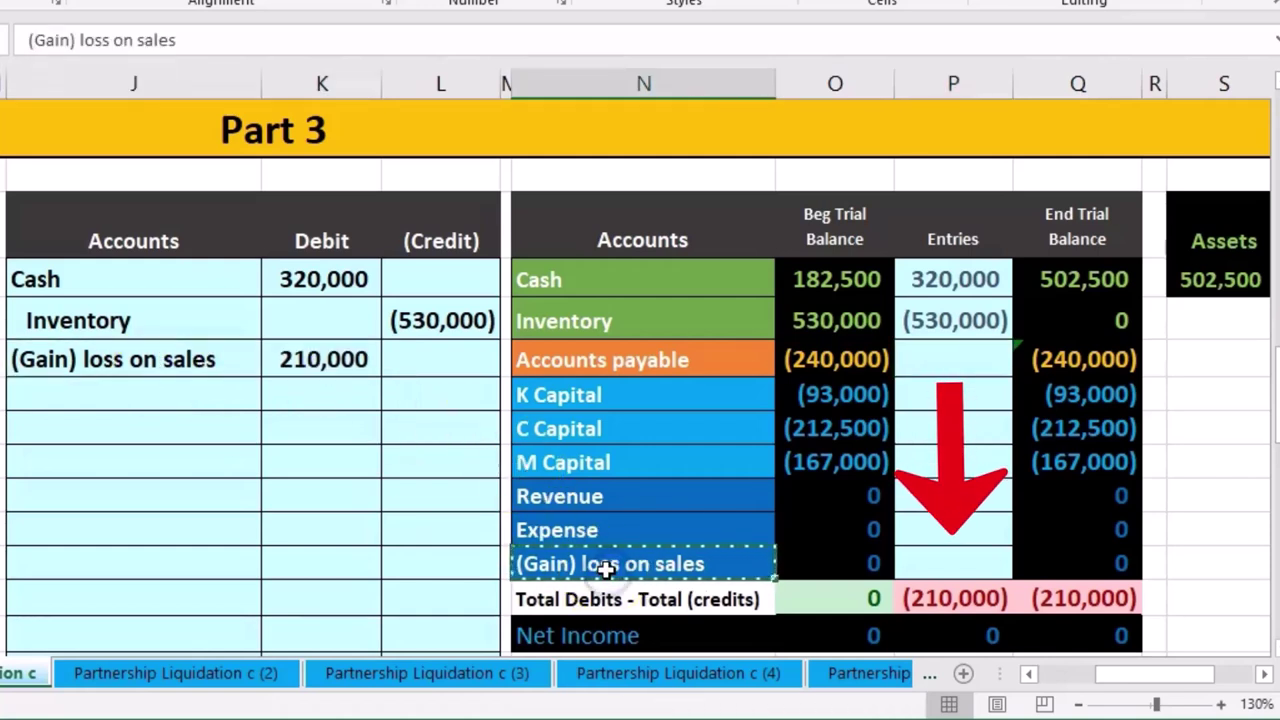
click(943, 566)
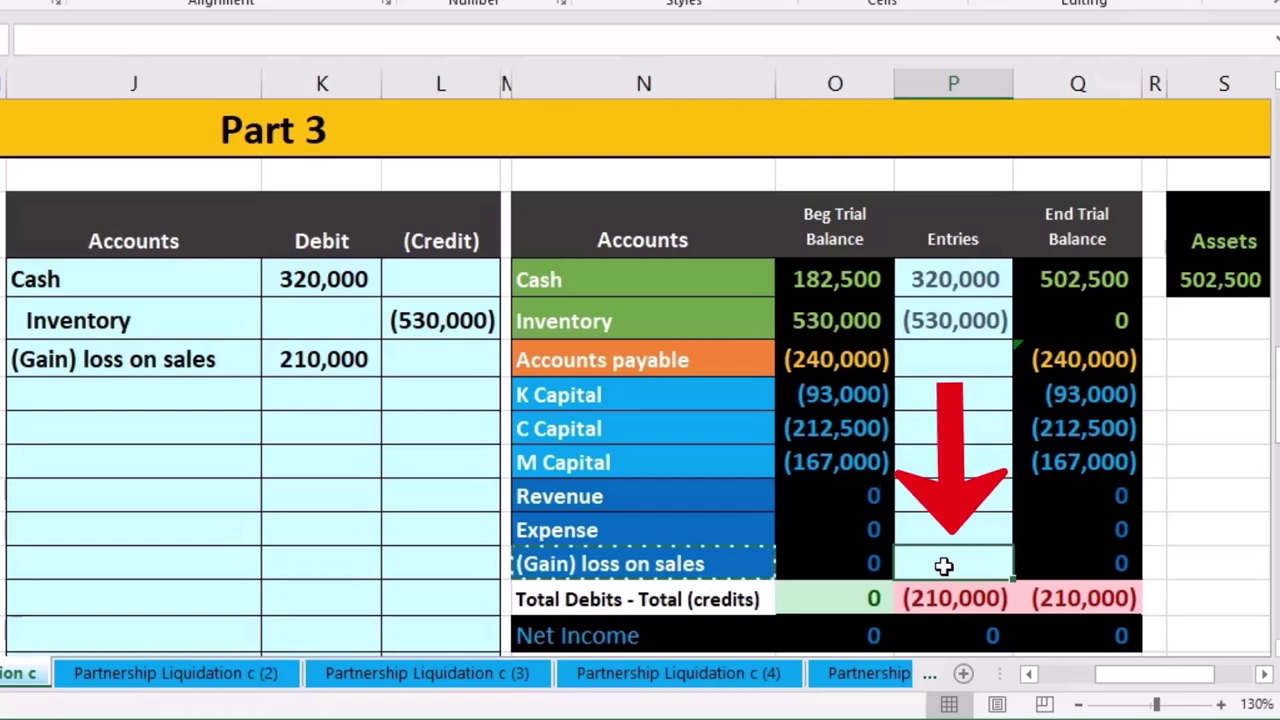
click(333, 352)
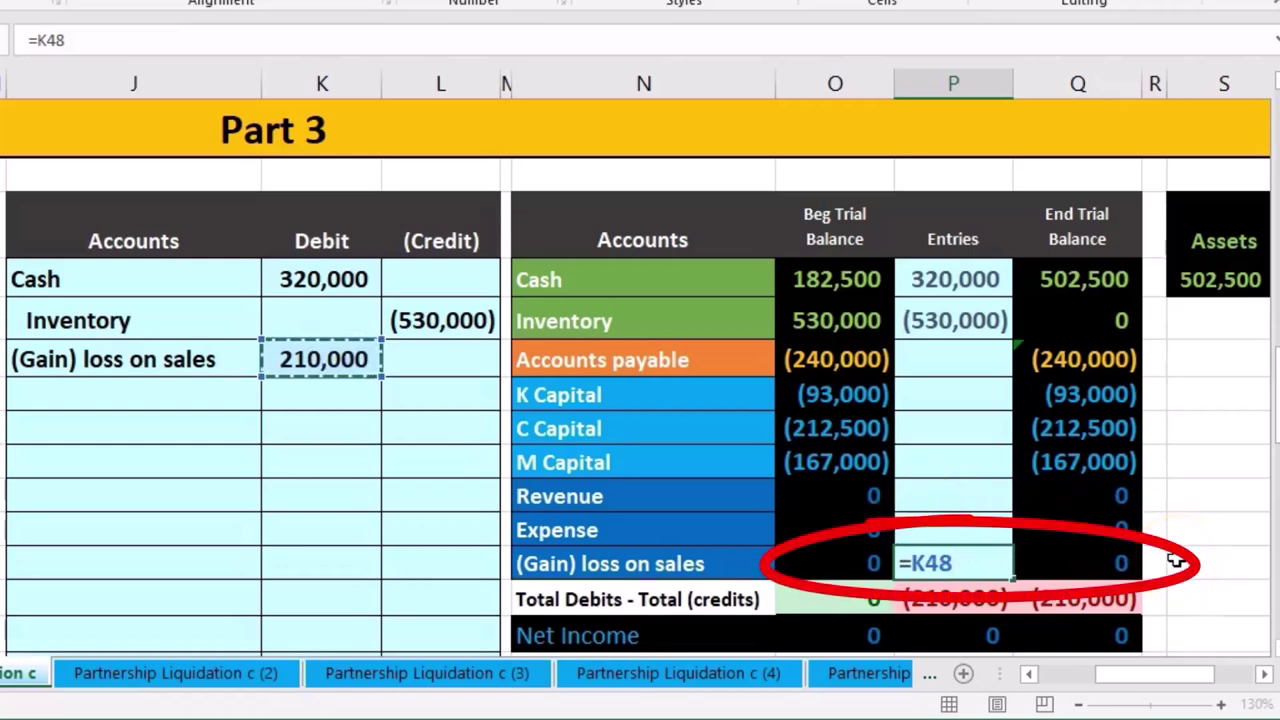
key(Return)
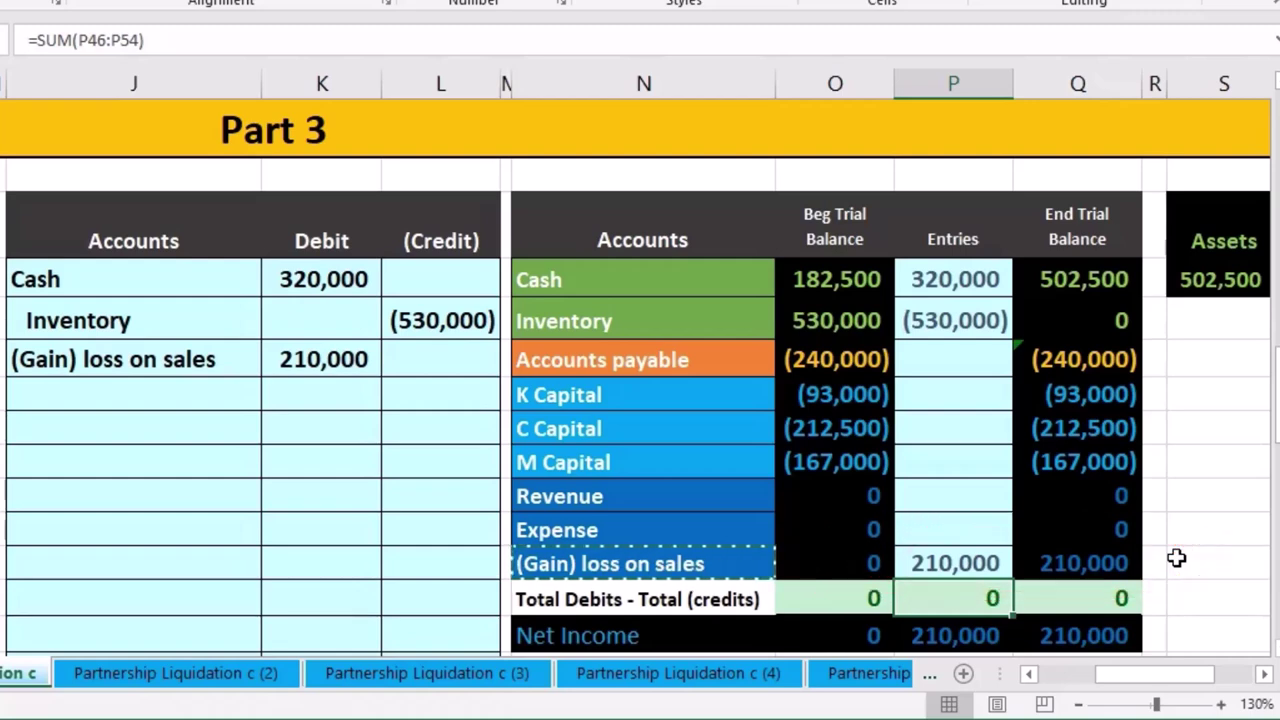
click(1080, 634)
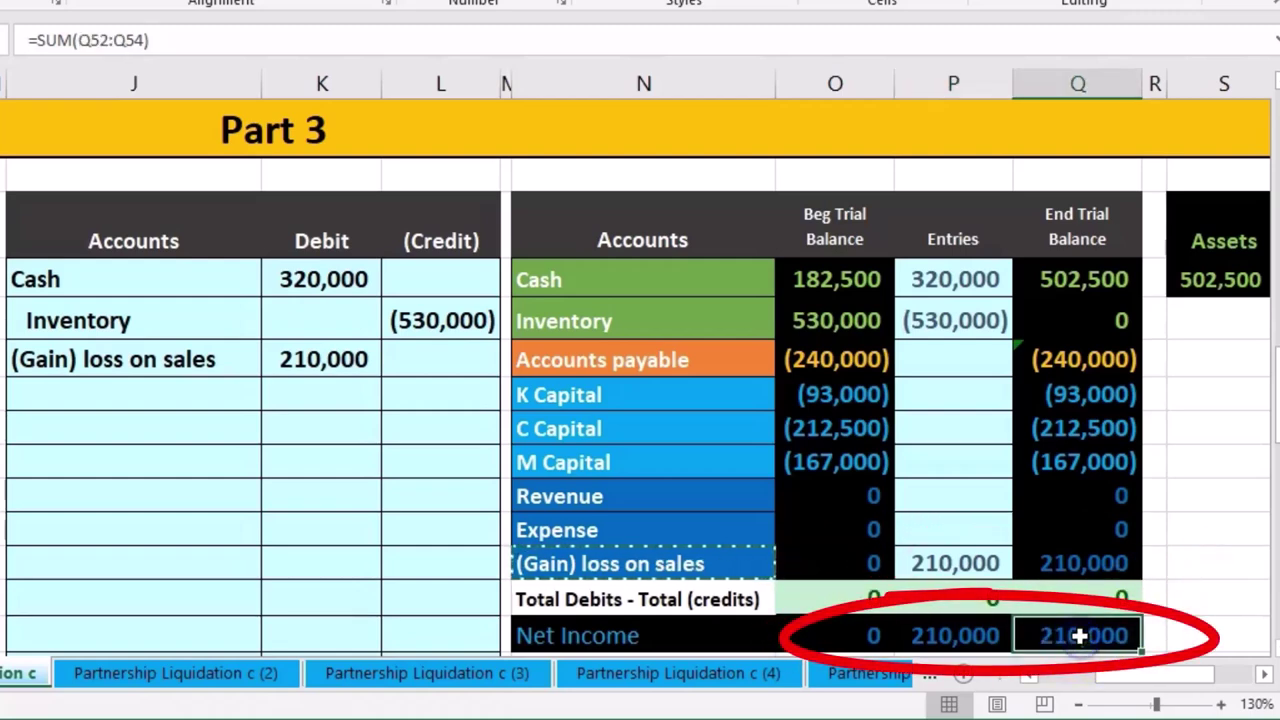
click(1068, 563)
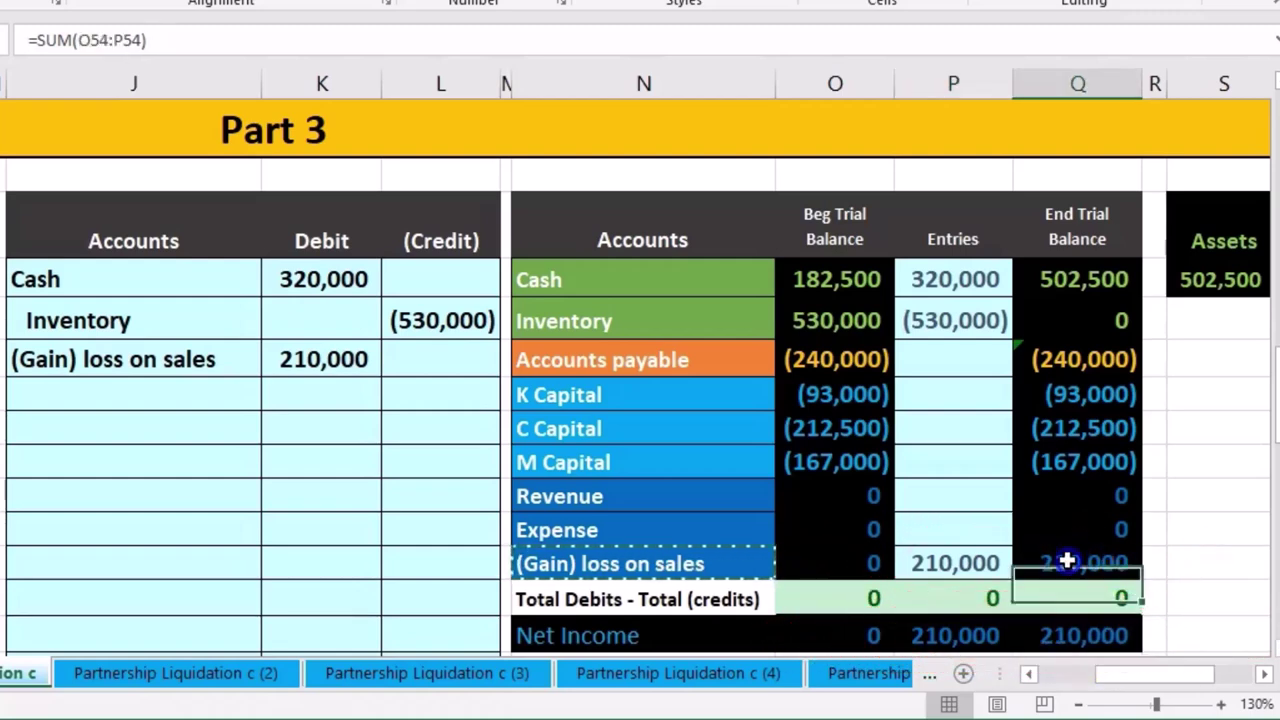
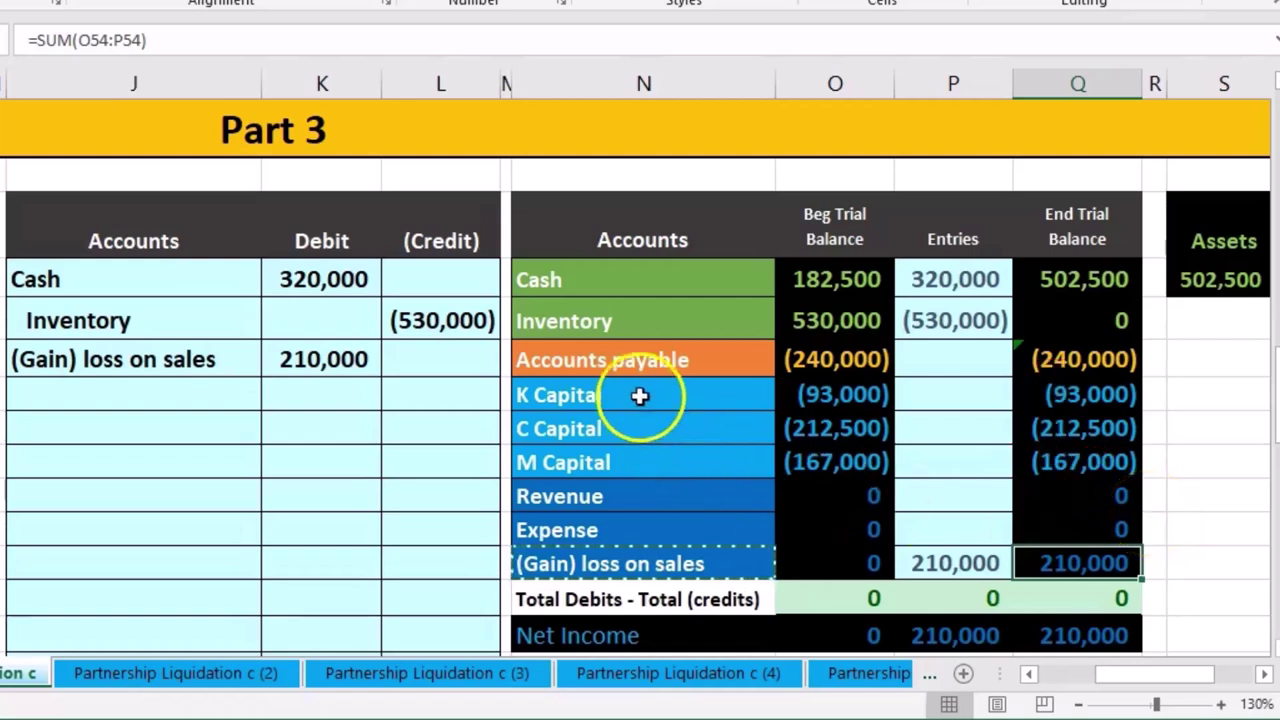
Copy the (Gain) loss on sales account name from N54 into journal cell J53 as values only
drag(643, 397, 632, 452)
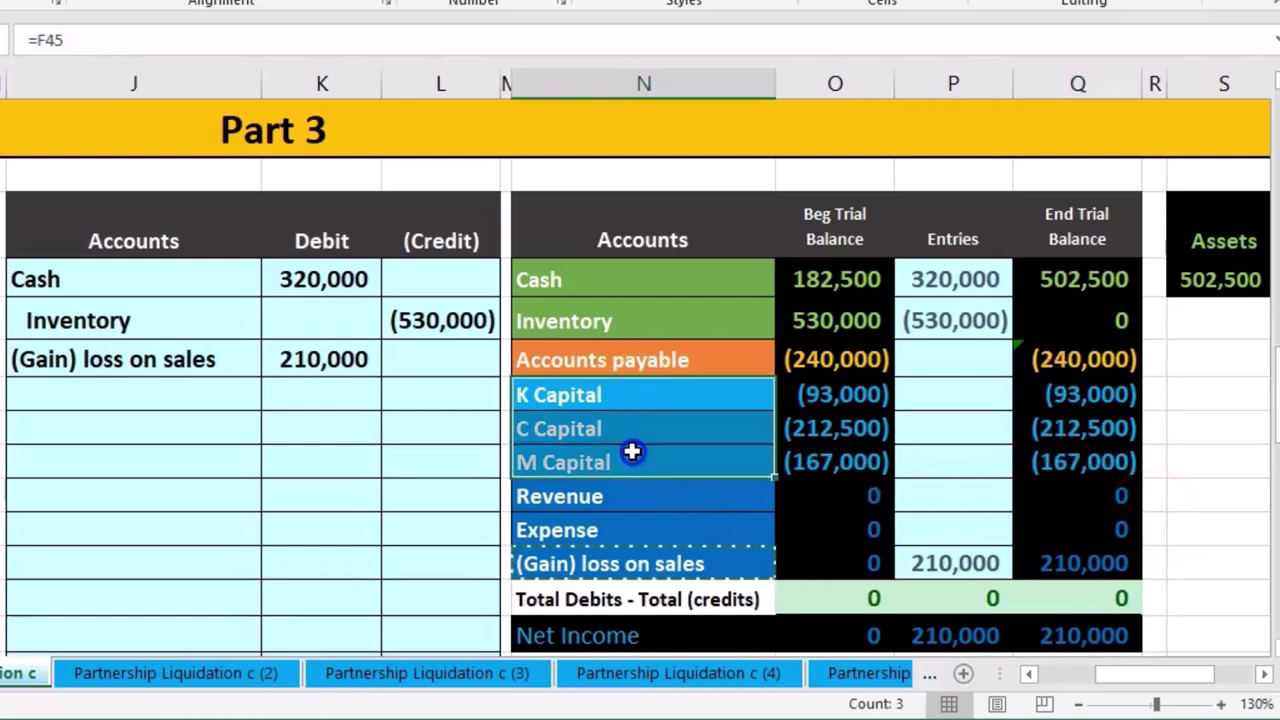
right_click(618, 558)
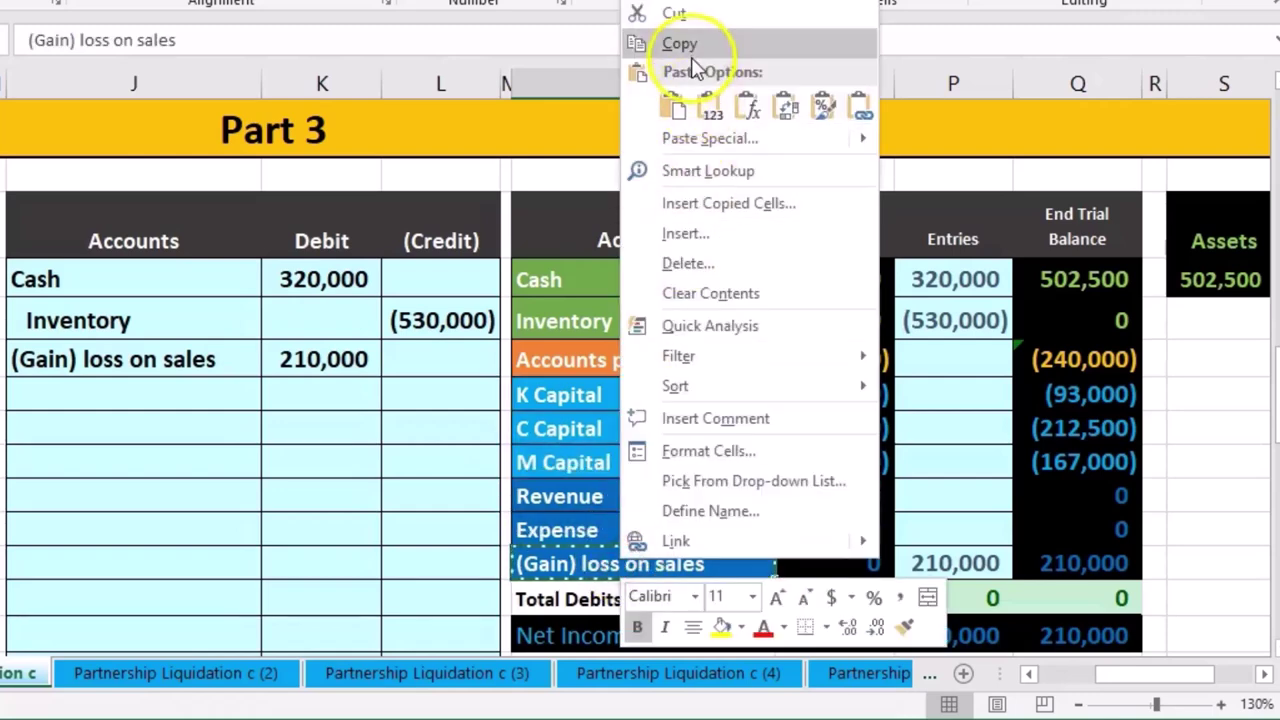
click(678, 104)
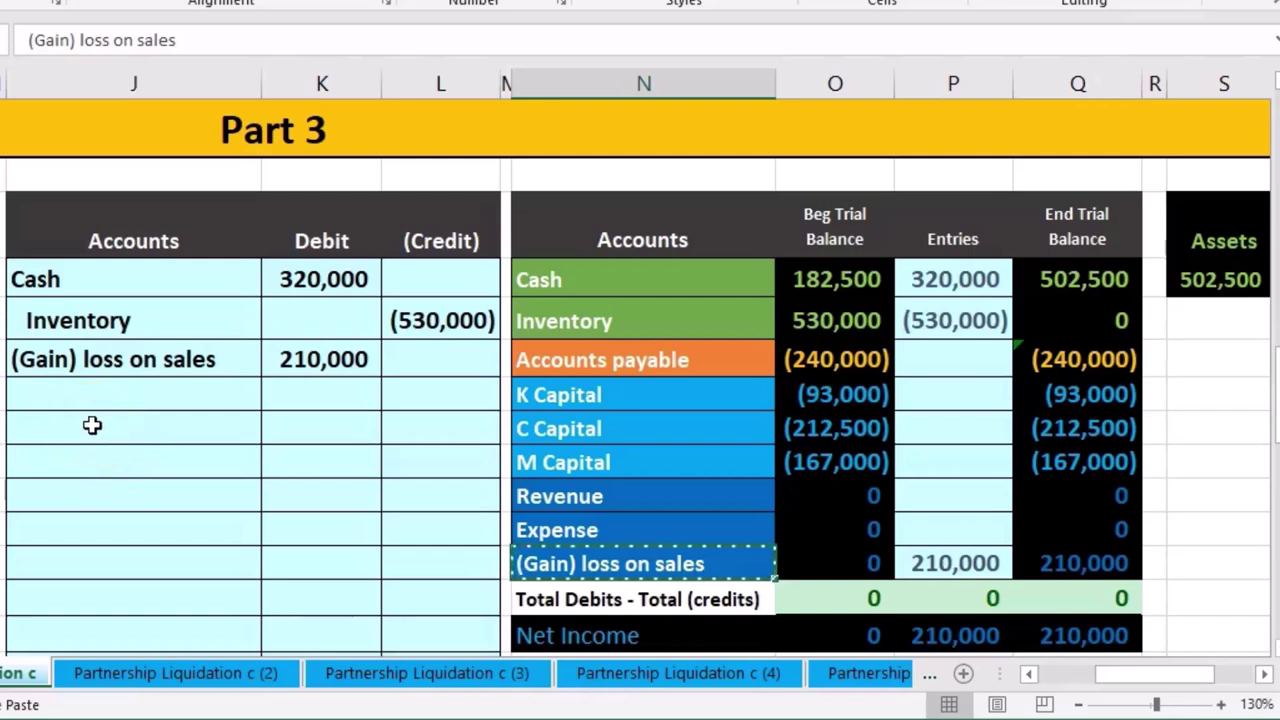
drag(37, 419, 50, 494)
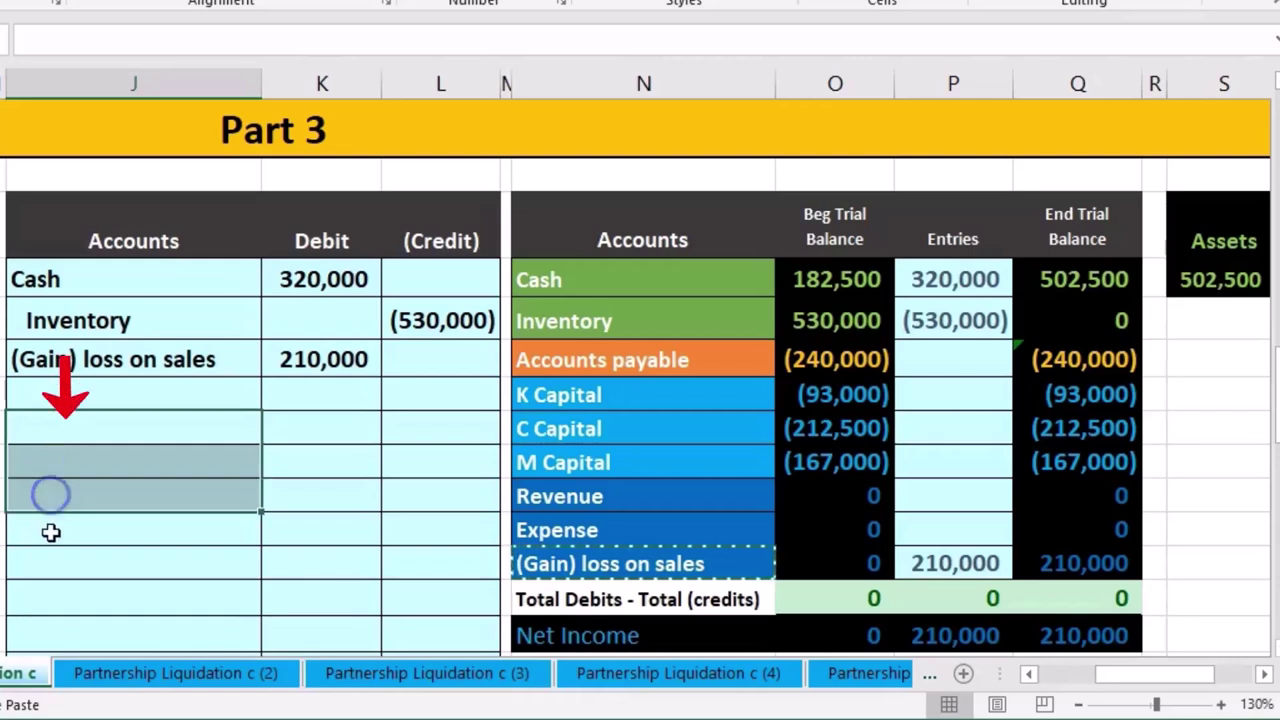
click(50, 532)
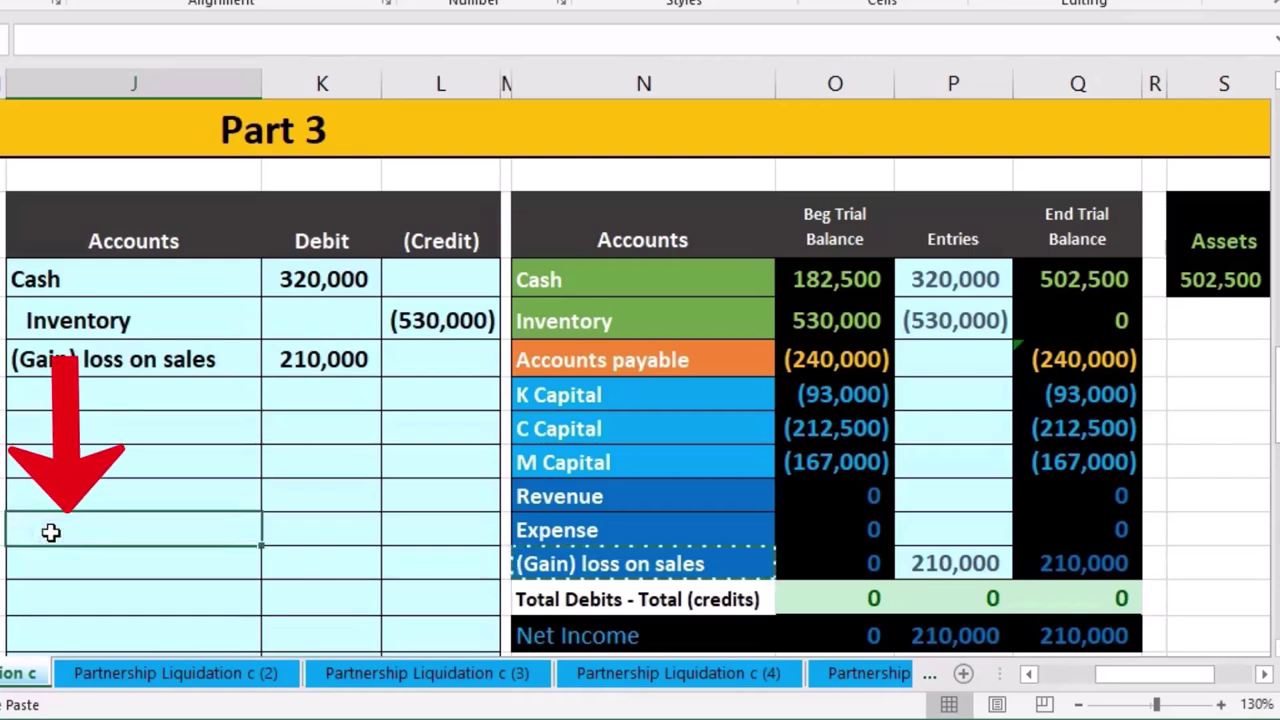
right_click(48, 532)
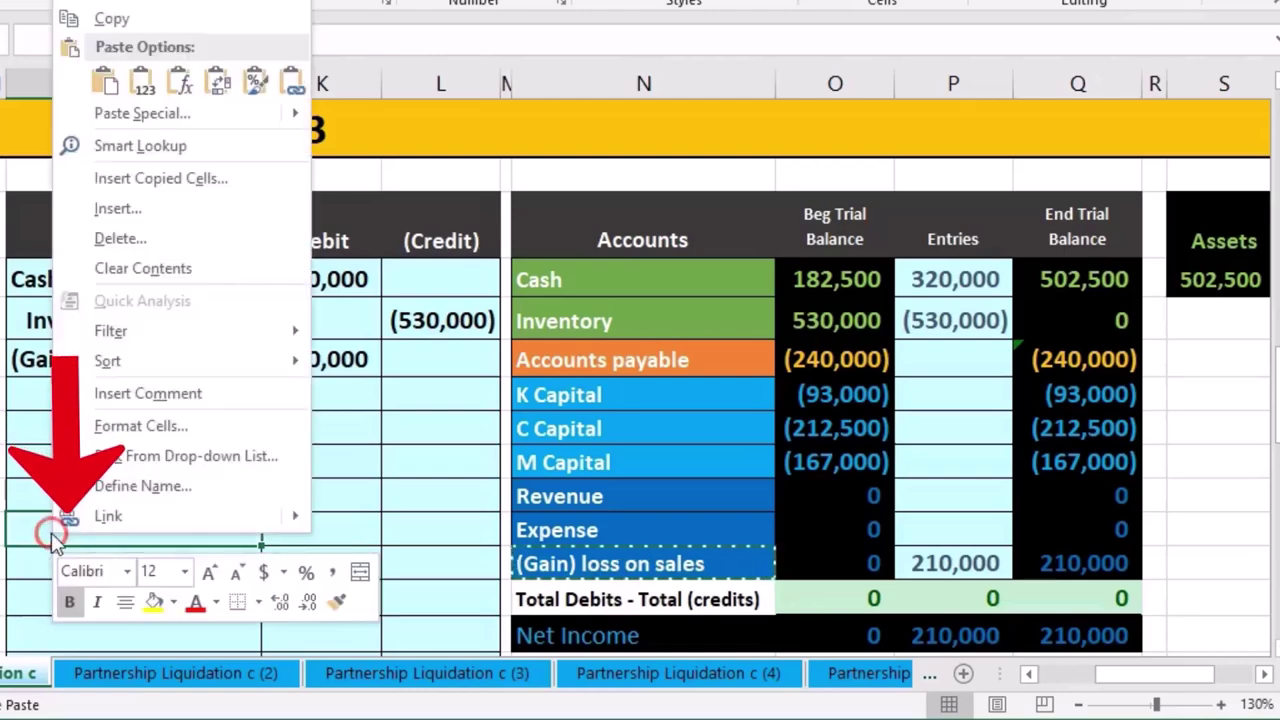
click(152, 92)
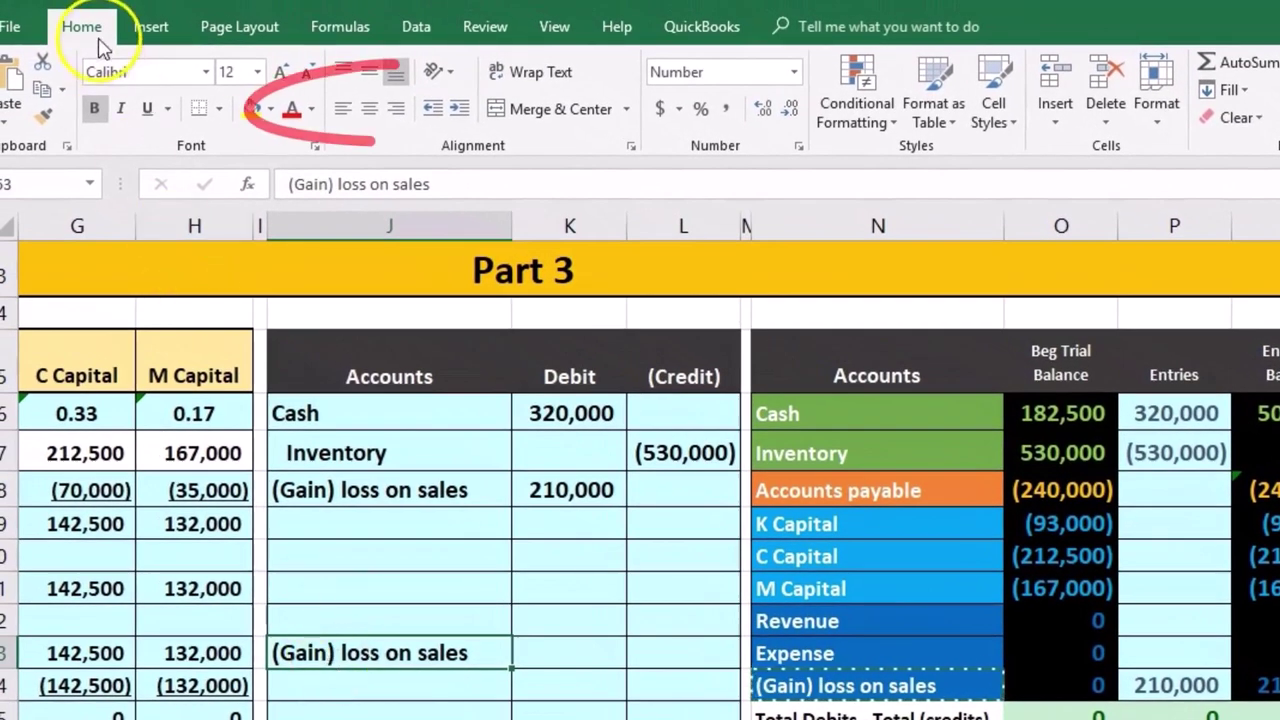
Indent the (Gain) loss on sales name in J53 and enter its credit of -210000 in L53
click(459, 108)
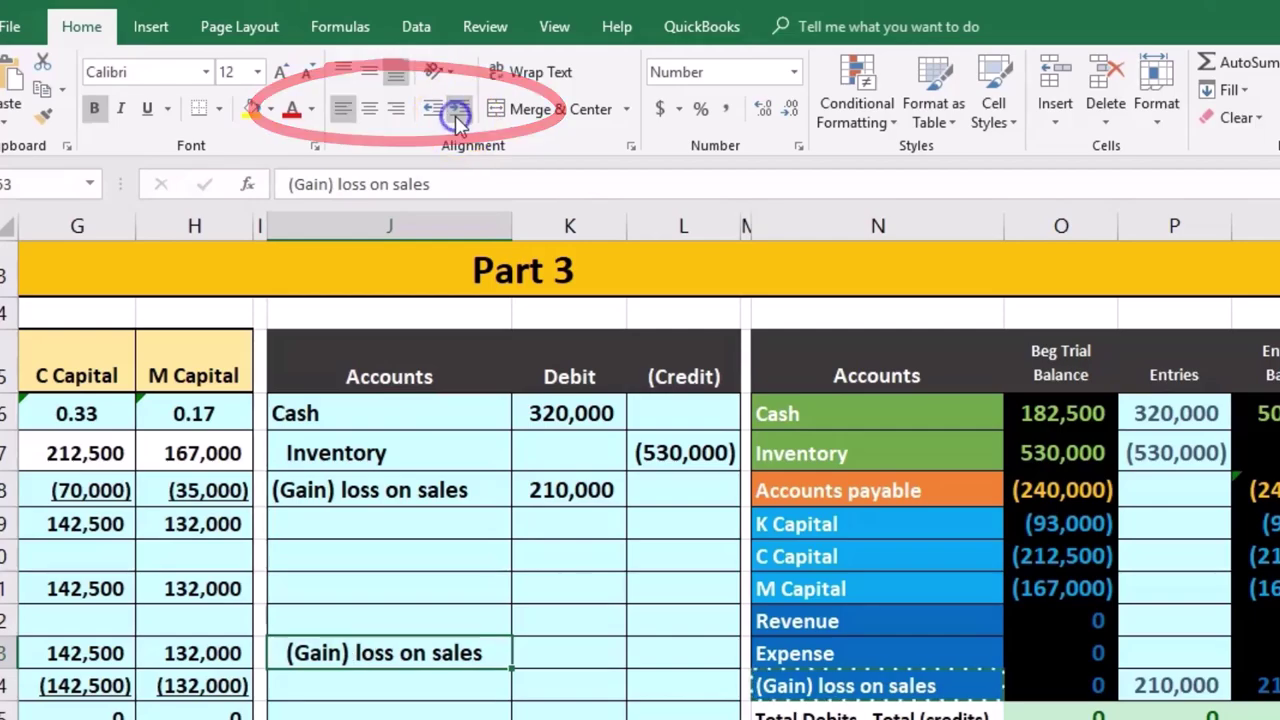
click(696, 651)
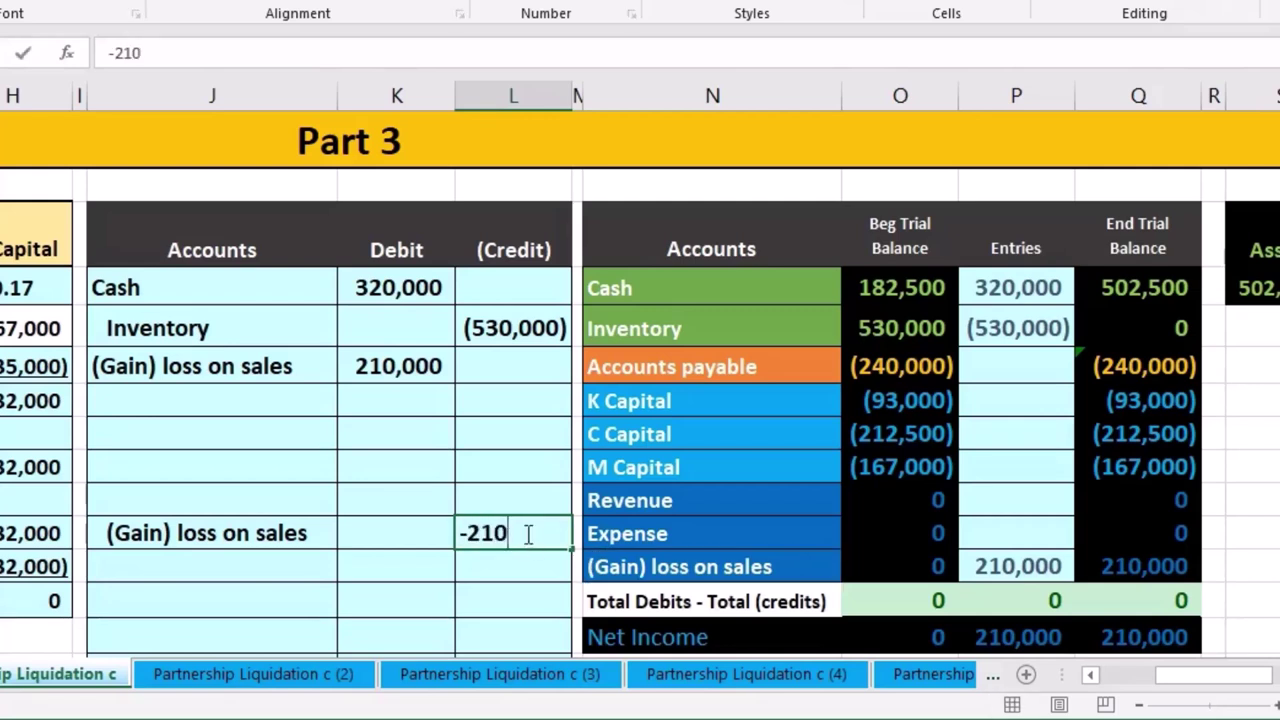
key(Return)
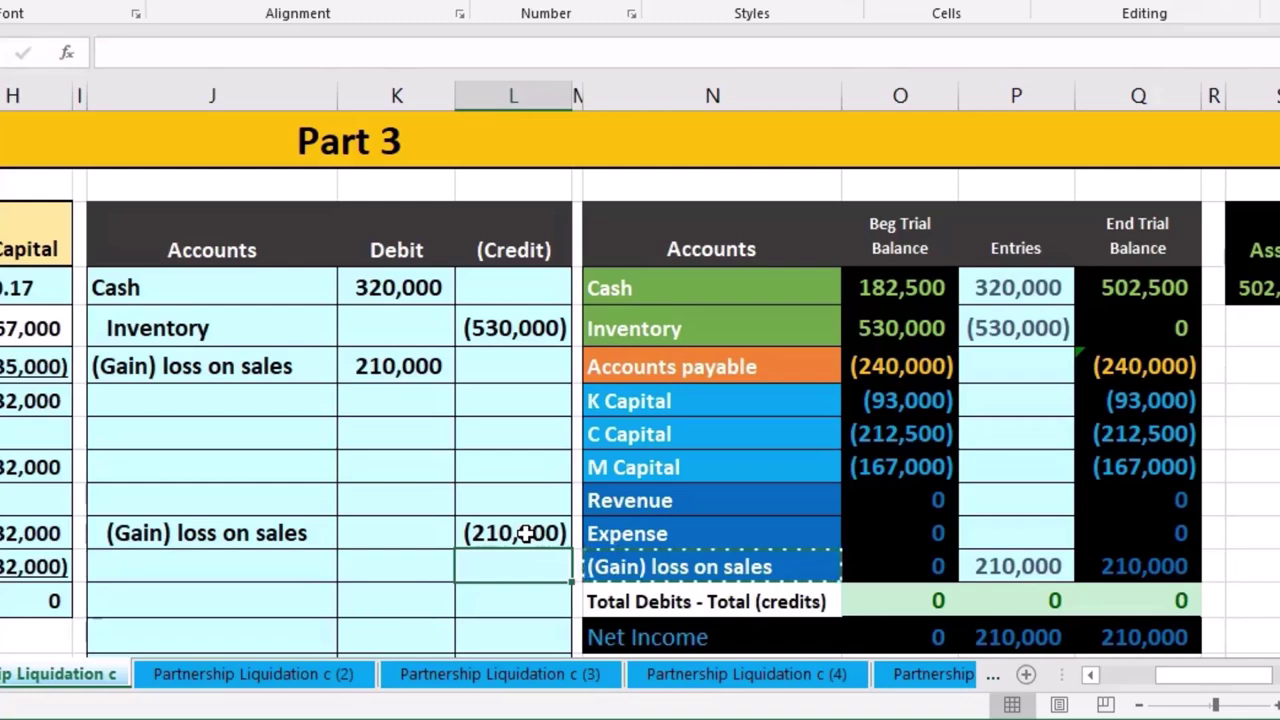
Copy the K Capital, C Capital and M Capital names from N49:N51 into the journal starting at J50 as values only
drag(709, 415, 698, 452)
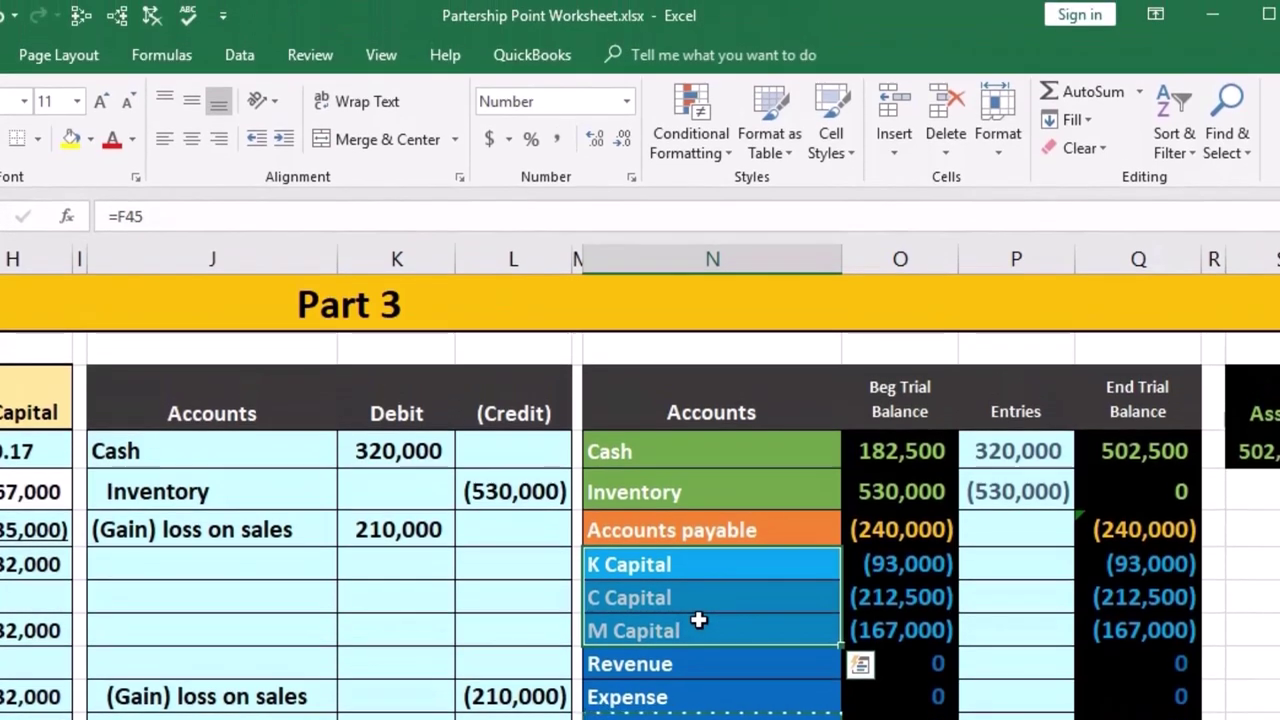
right_click(703, 619)
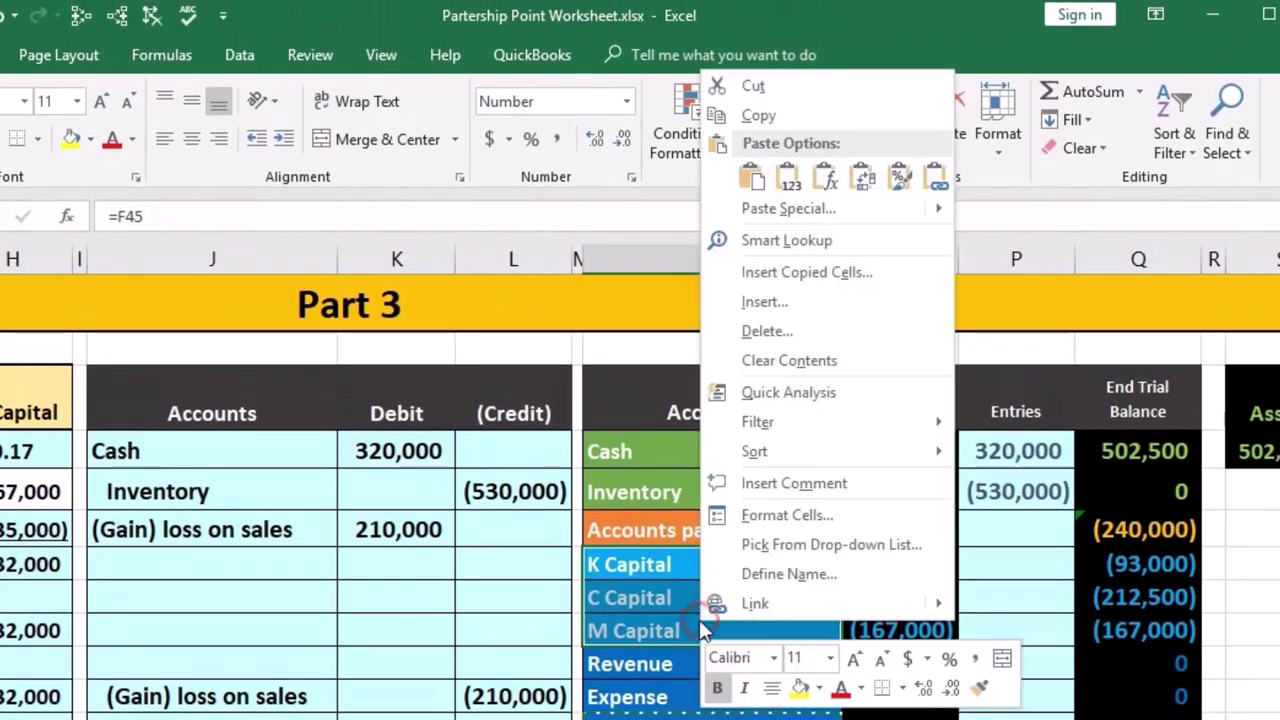
click(755, 118)
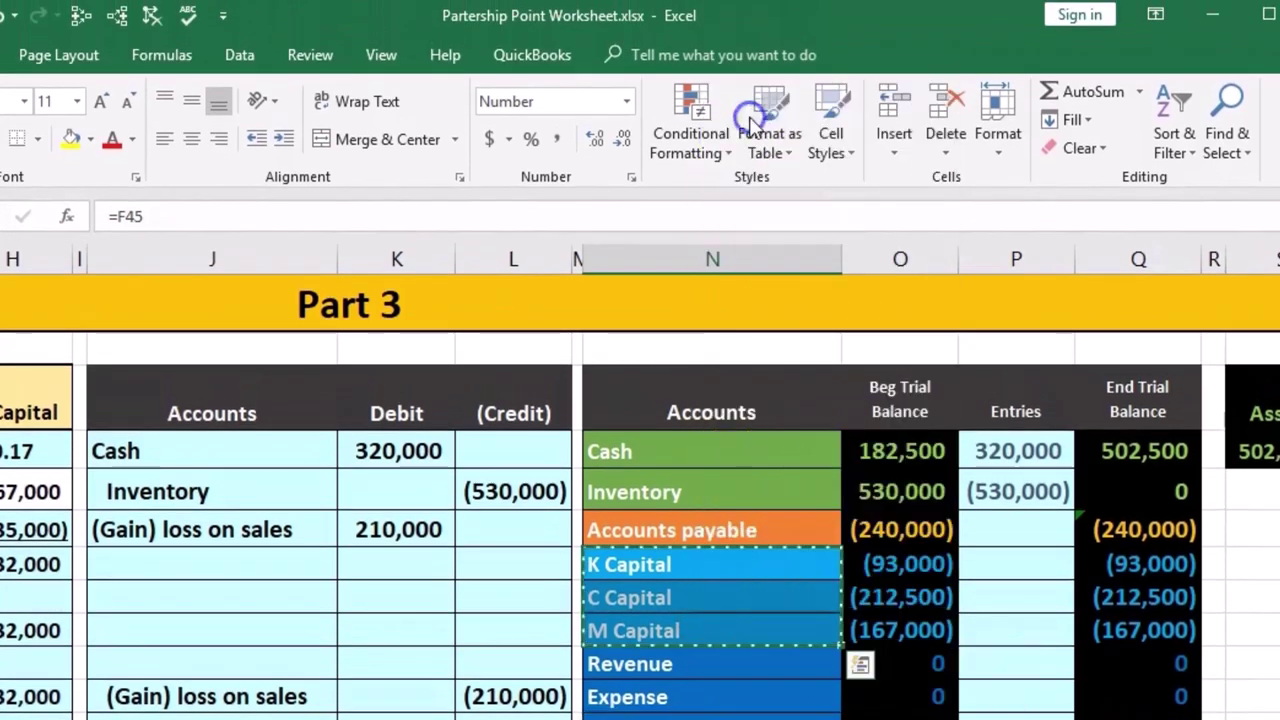
click(914, 485)
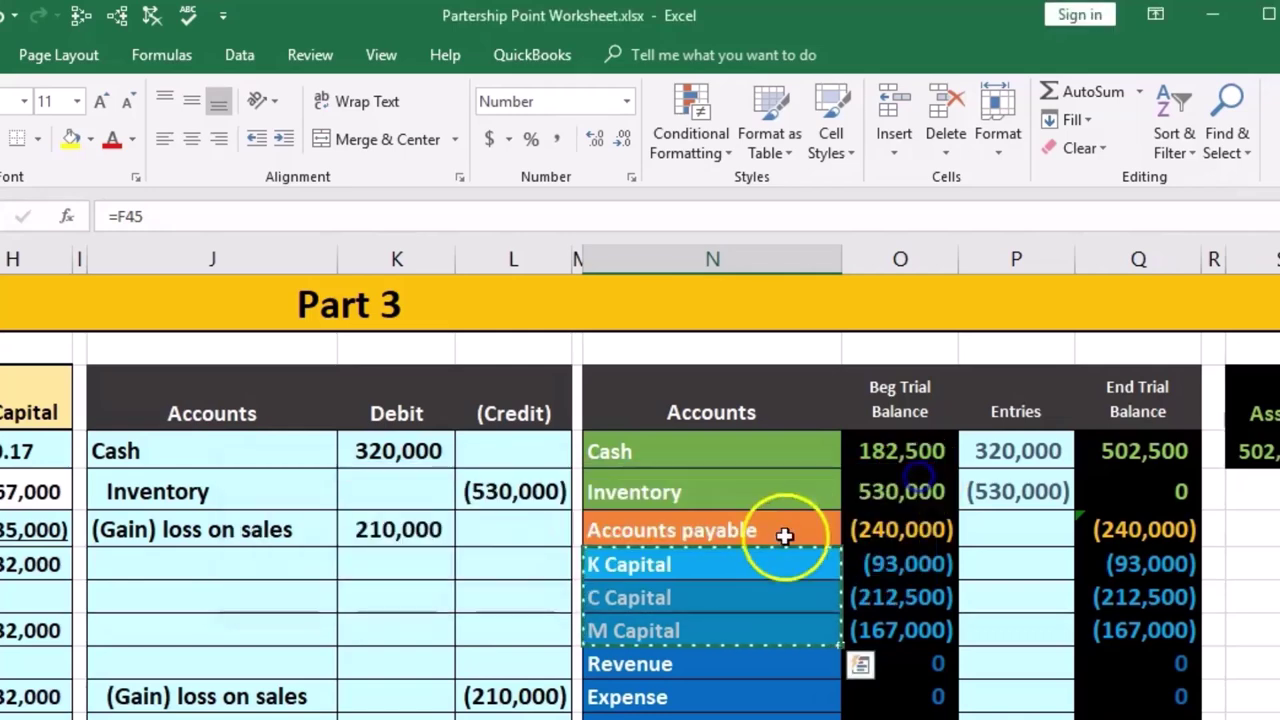
right_click(728, 562)
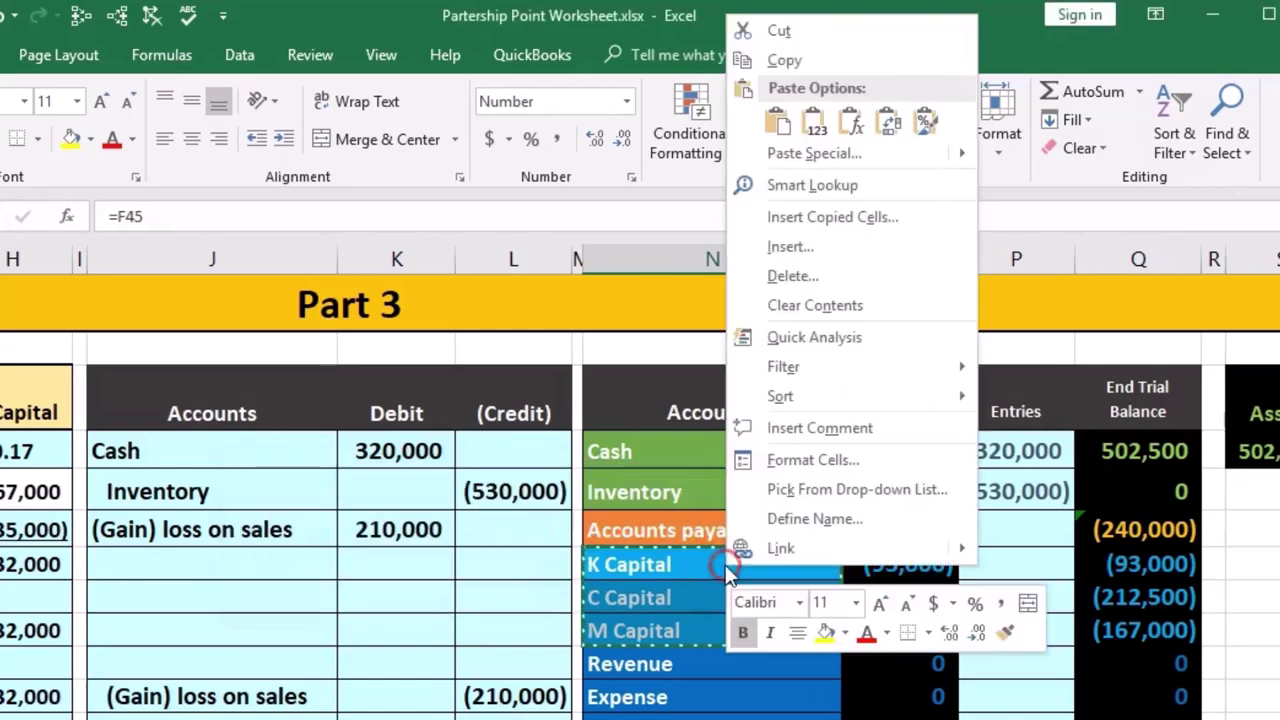
click(772, 66)
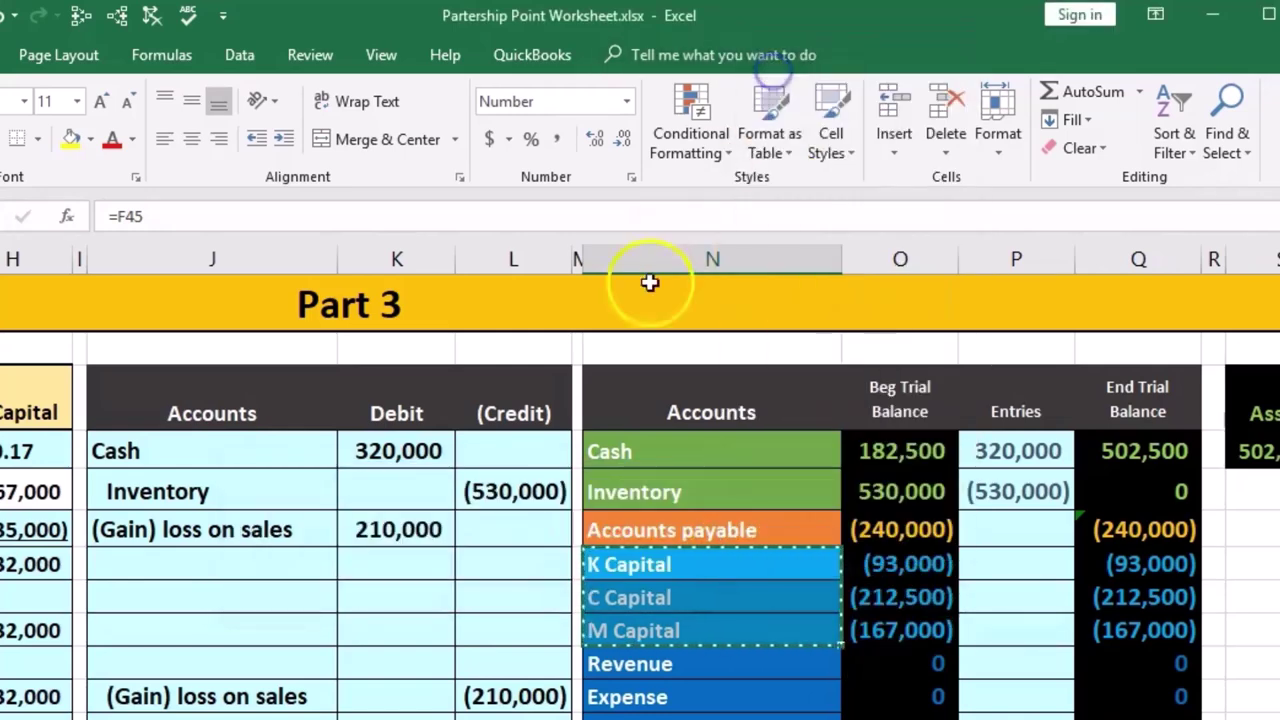
click(182, 593)
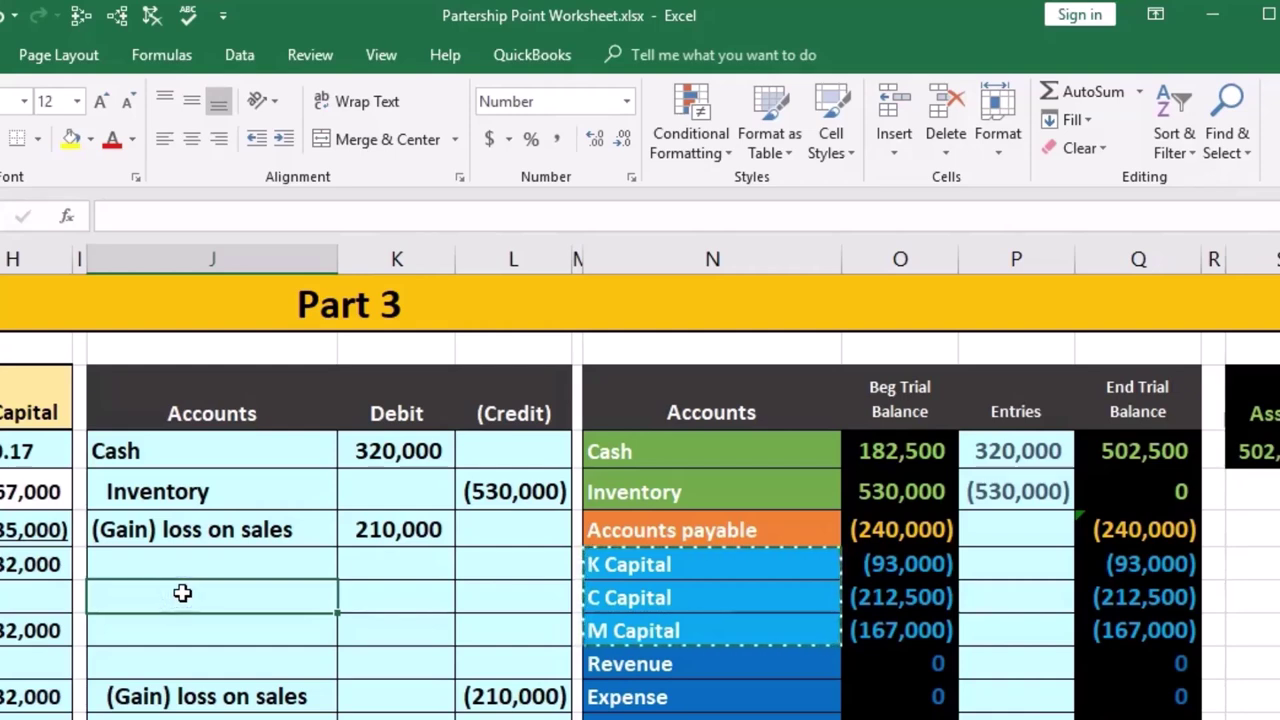
right_click(182, 593)
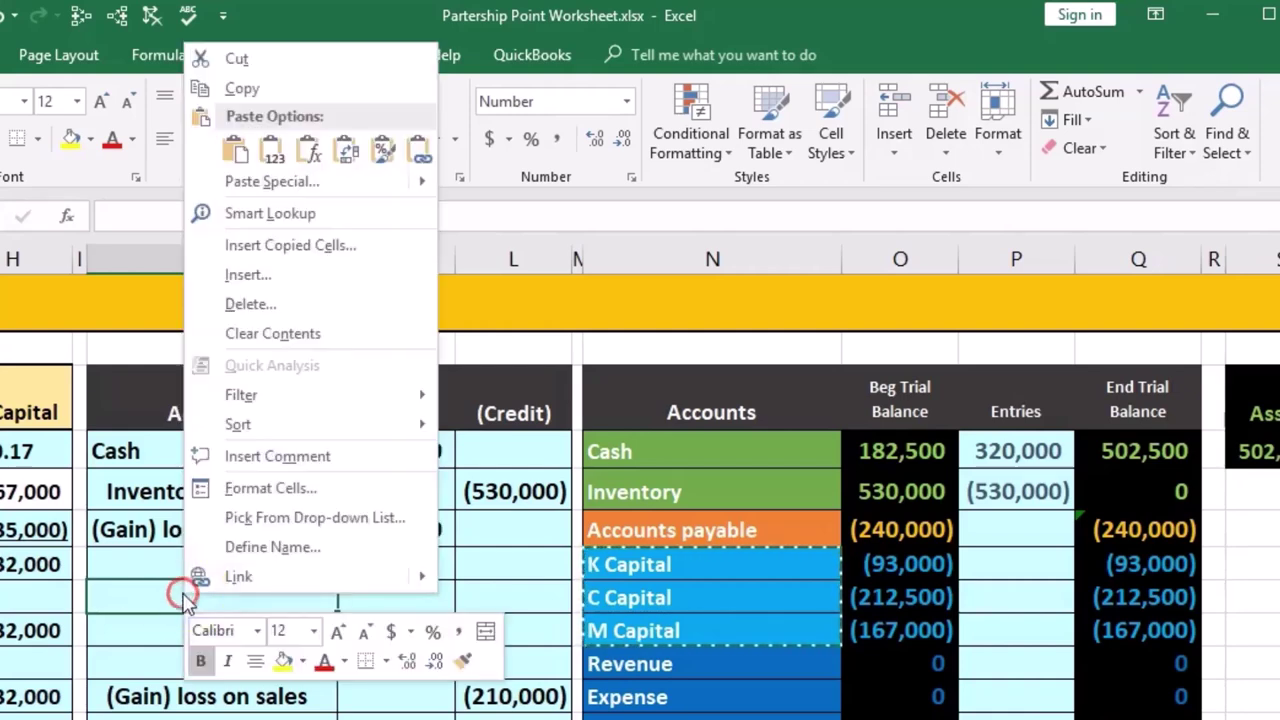
click(286, 148)
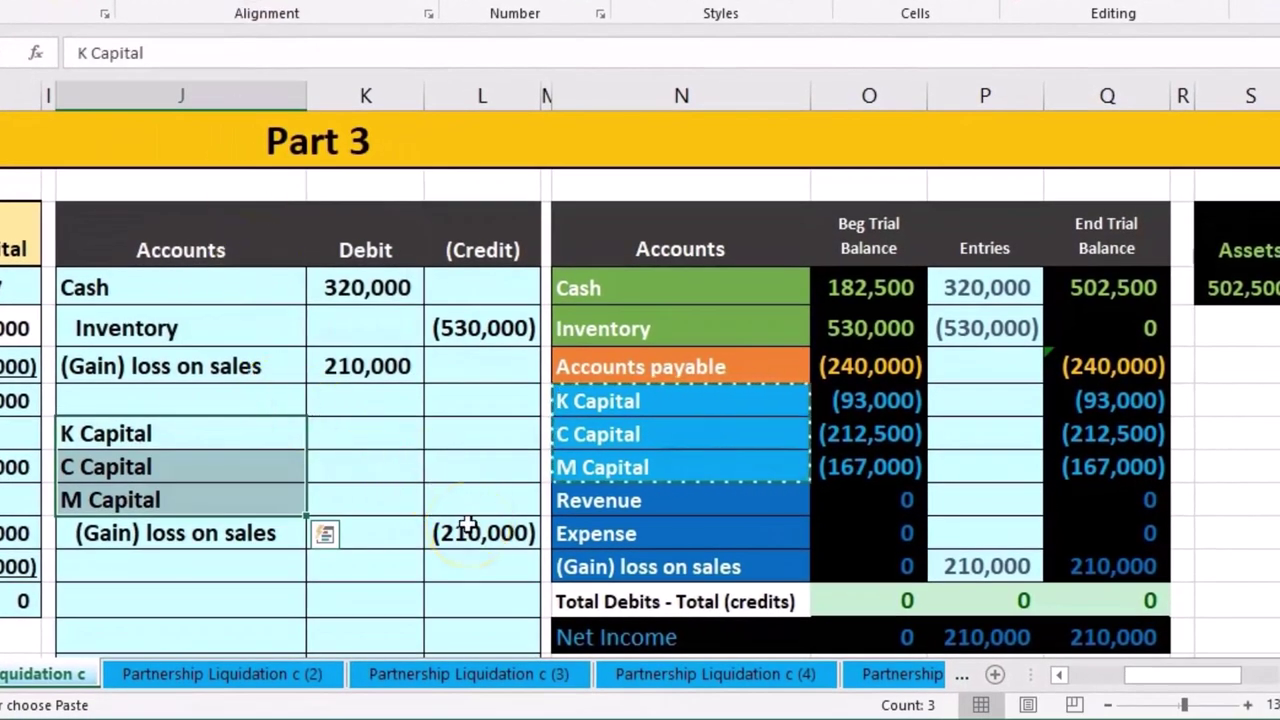
Calculate K Capital's share of the loss as a debit in K50 with the formula =-L53*F46
key(Left)
key(Left)
key(Left)
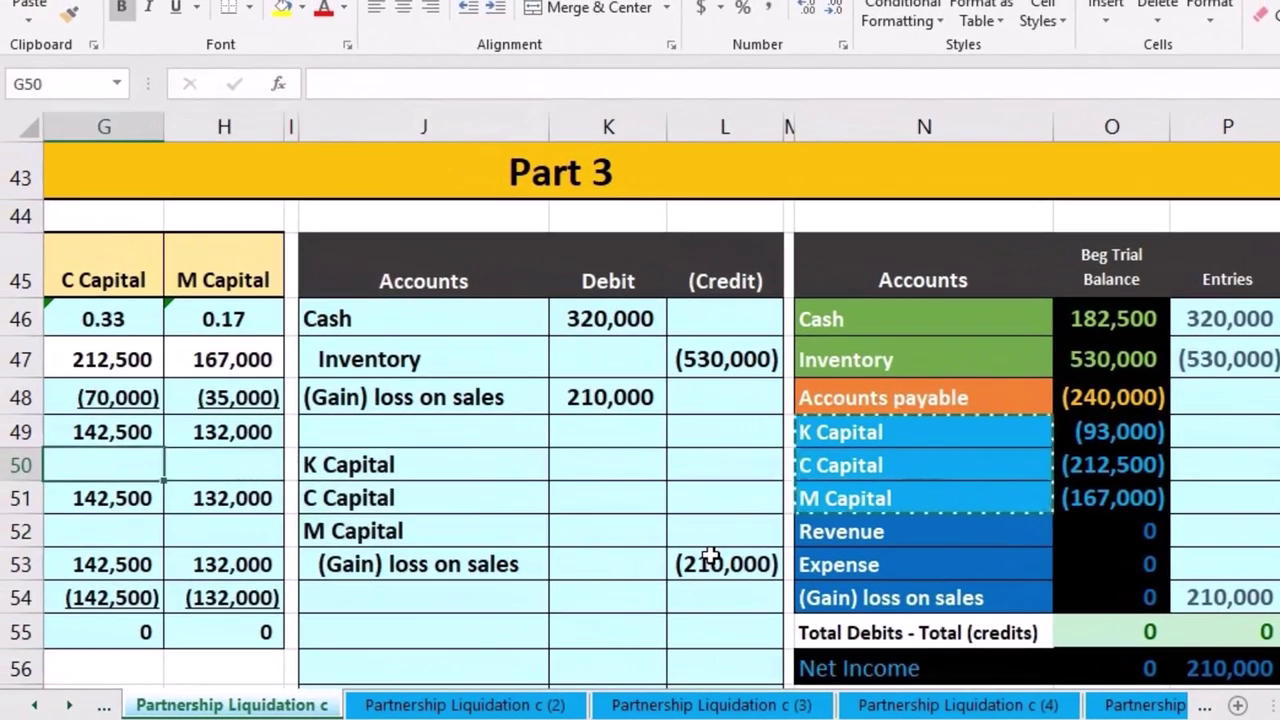
key(Left)
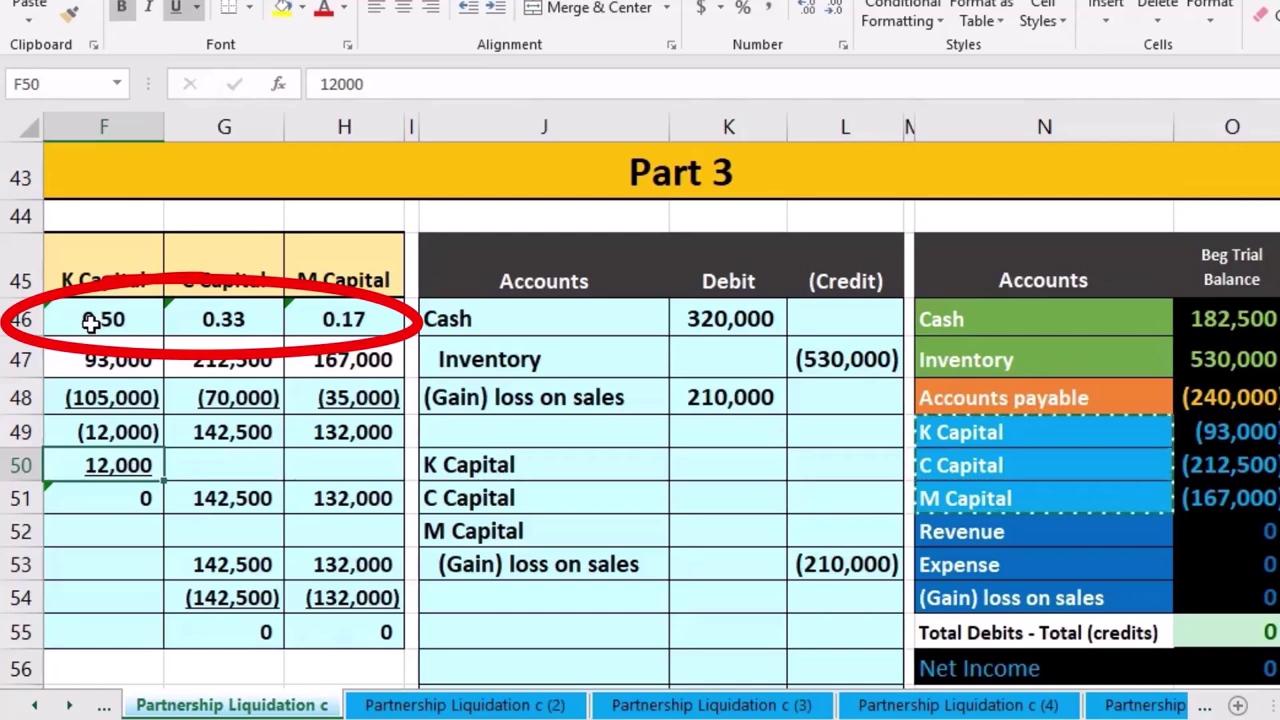
click(202, 319)
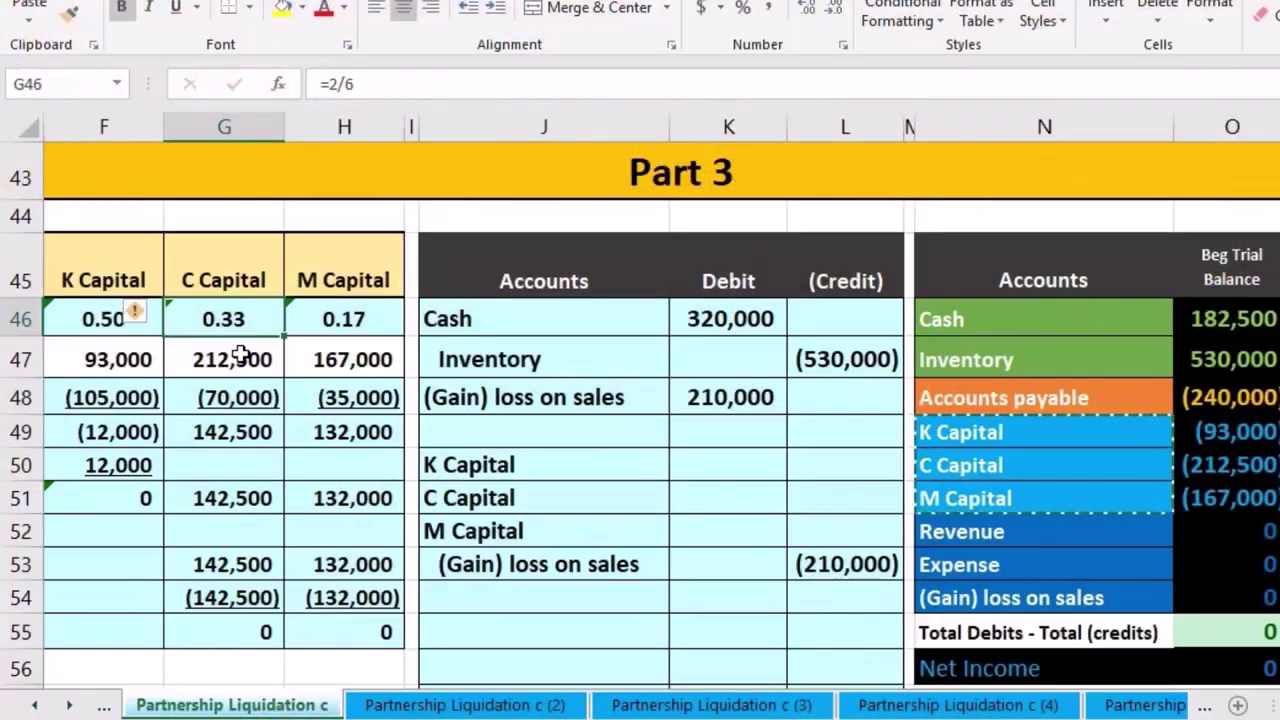
click(706, 463)
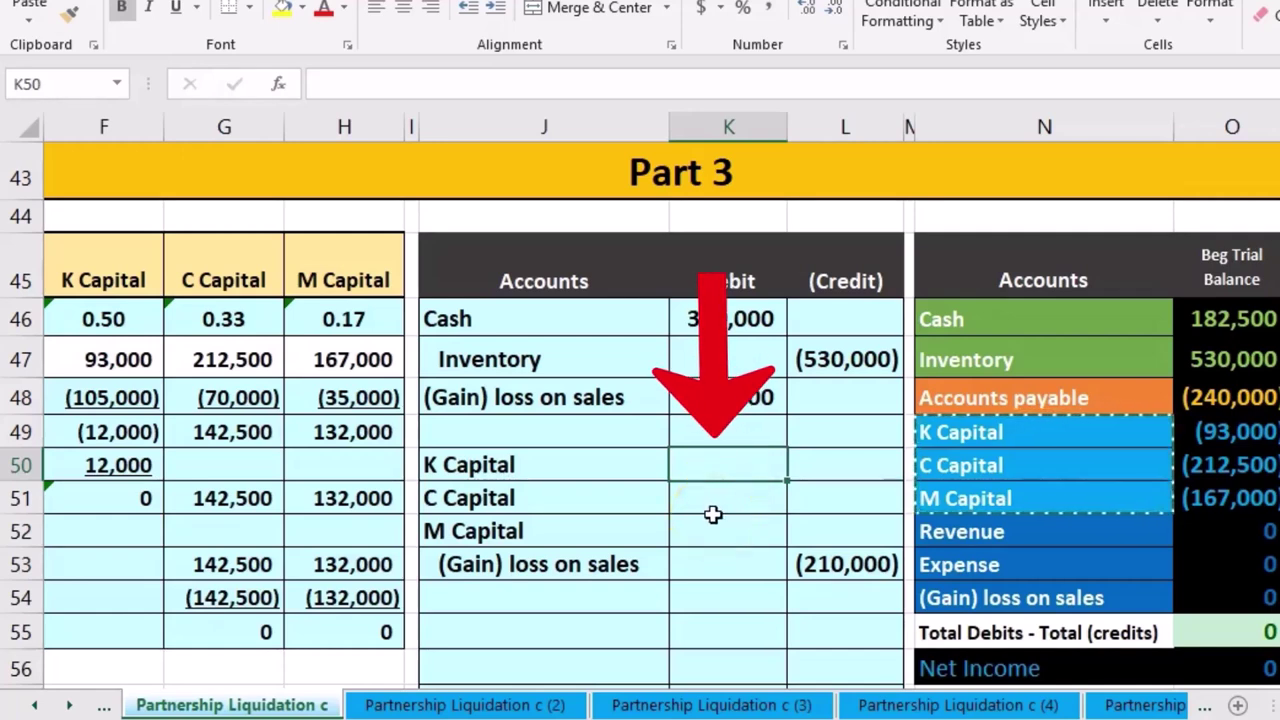
text(=)
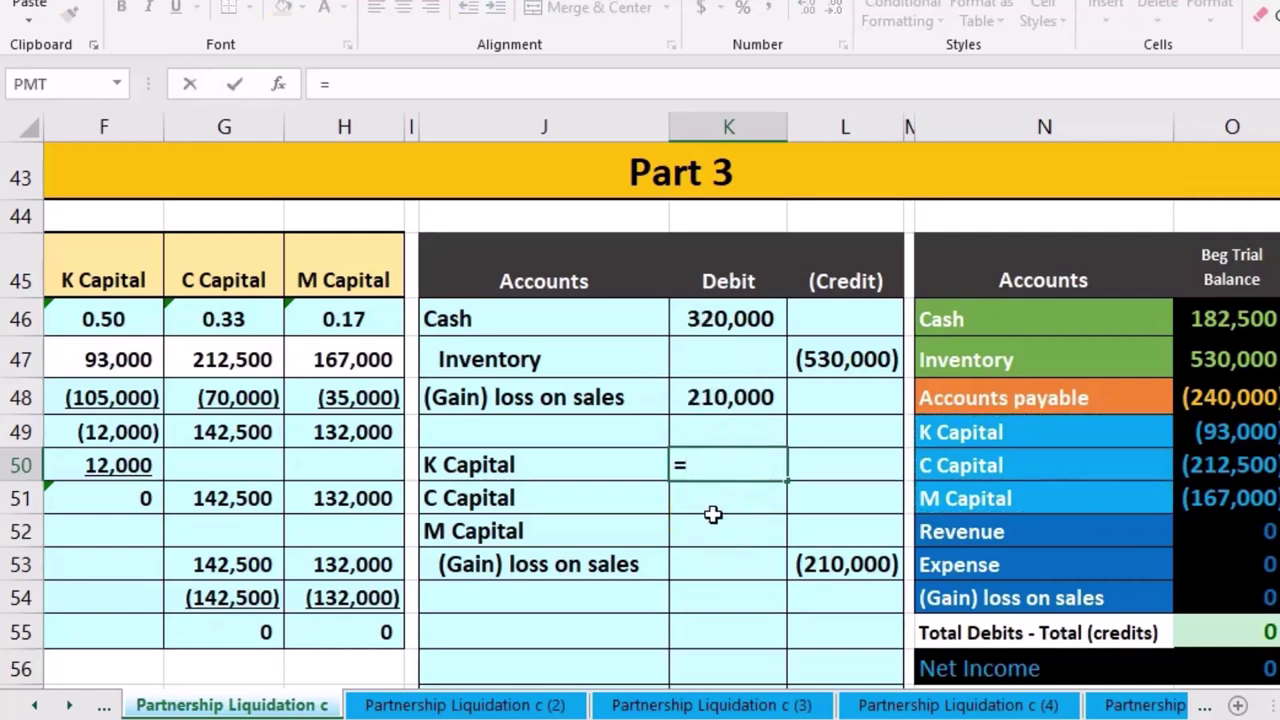
text(-)
click(848, 568)
text(*)
click(120, 320)
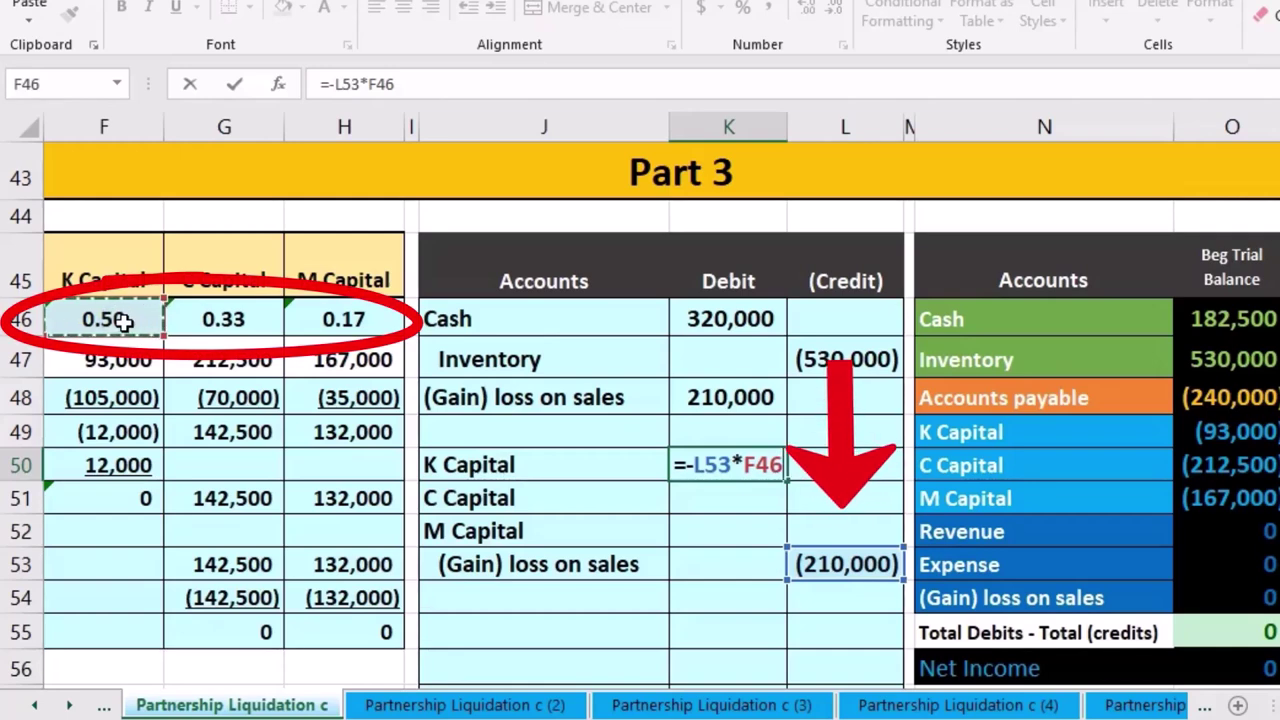
key(Return)
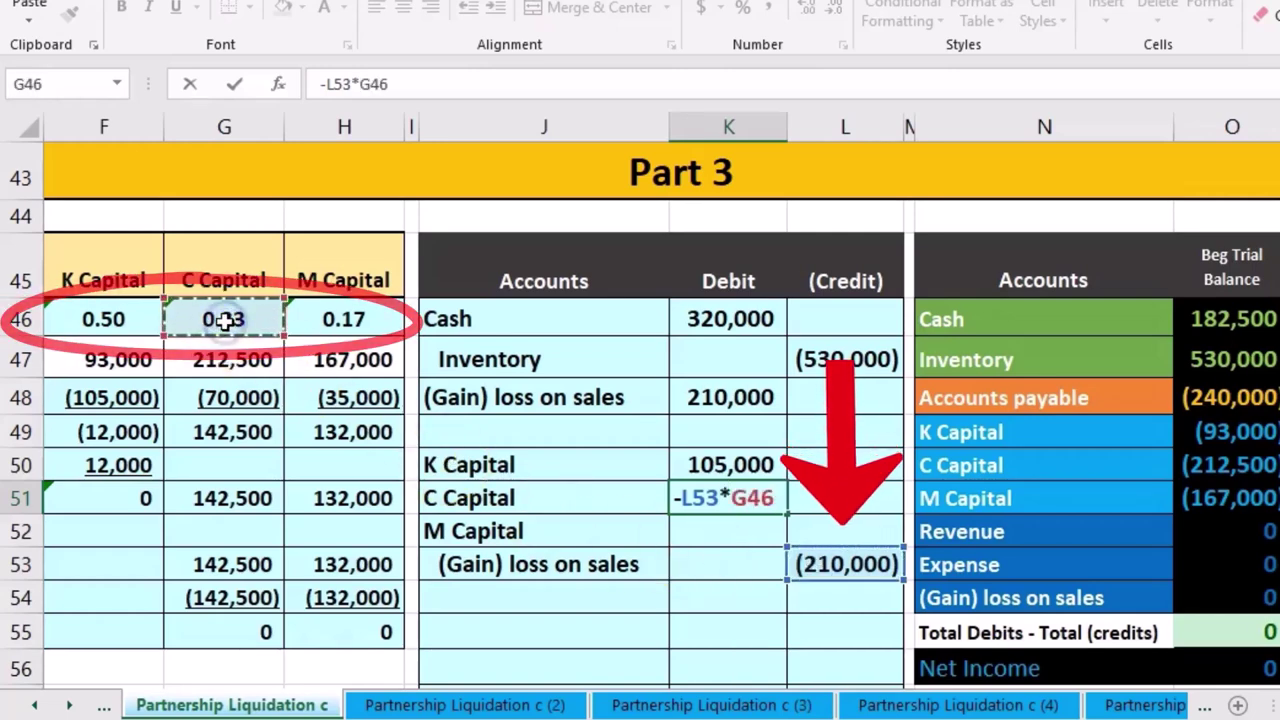
Calculate the remaining loss shares as debits: C Capital in K51 as -L53*G46 and M Capital in K52 as -L53*H46
key(Return)
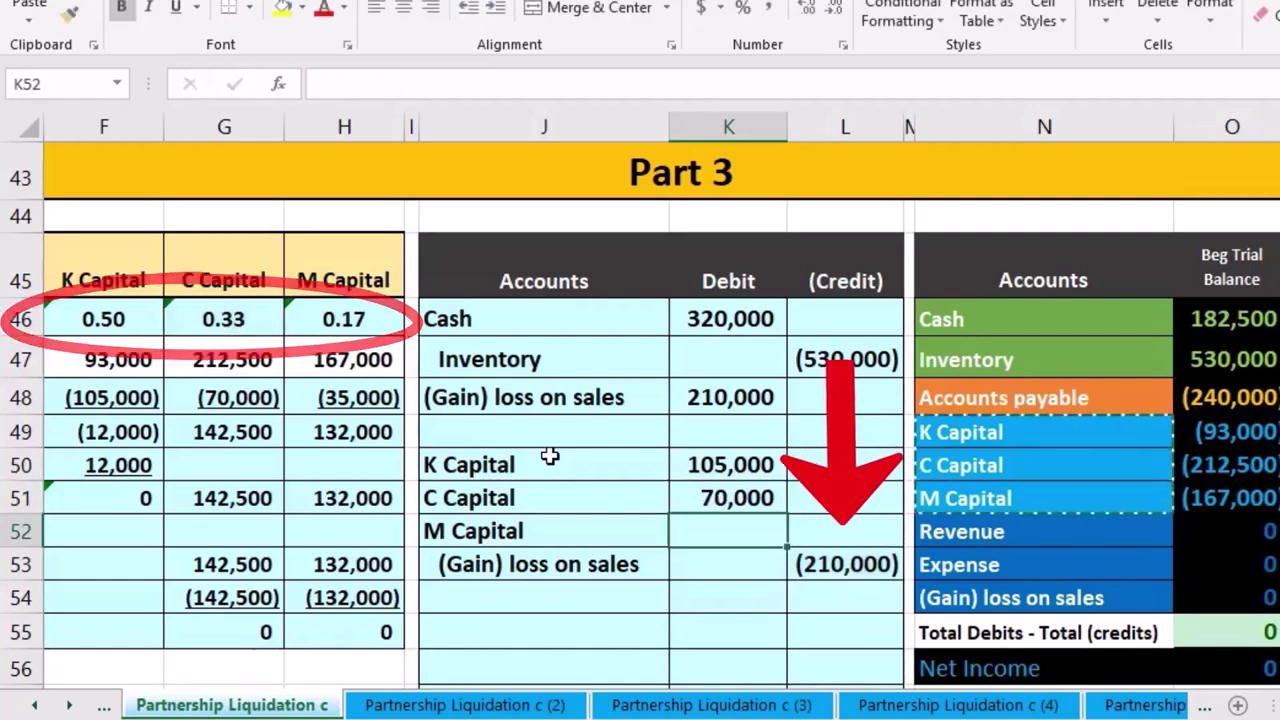
text(=-)
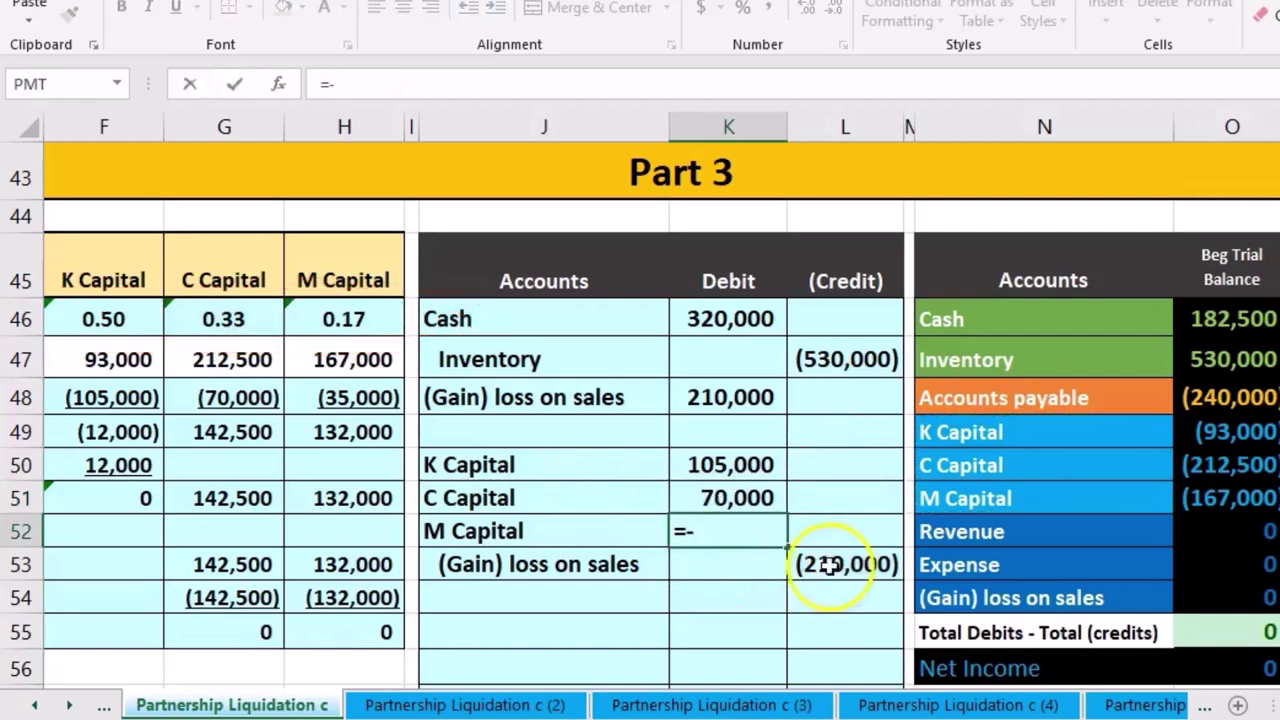
text(L53*)
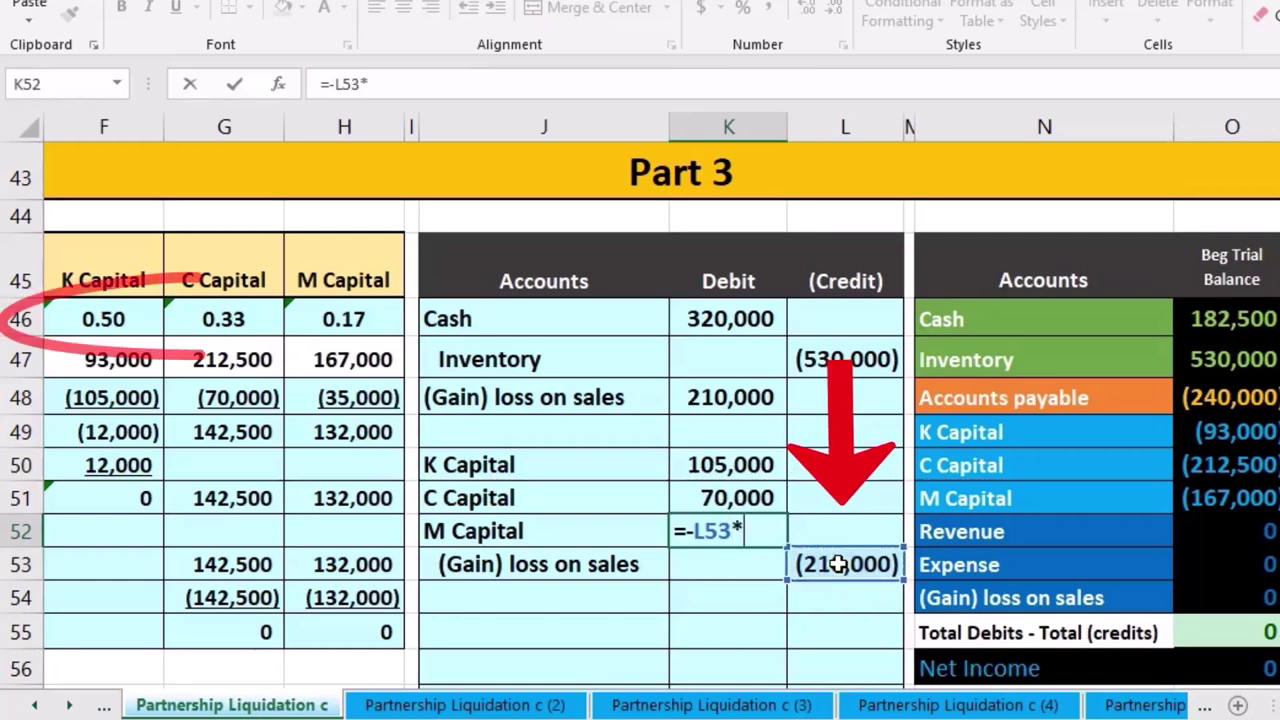
click(386, 331)
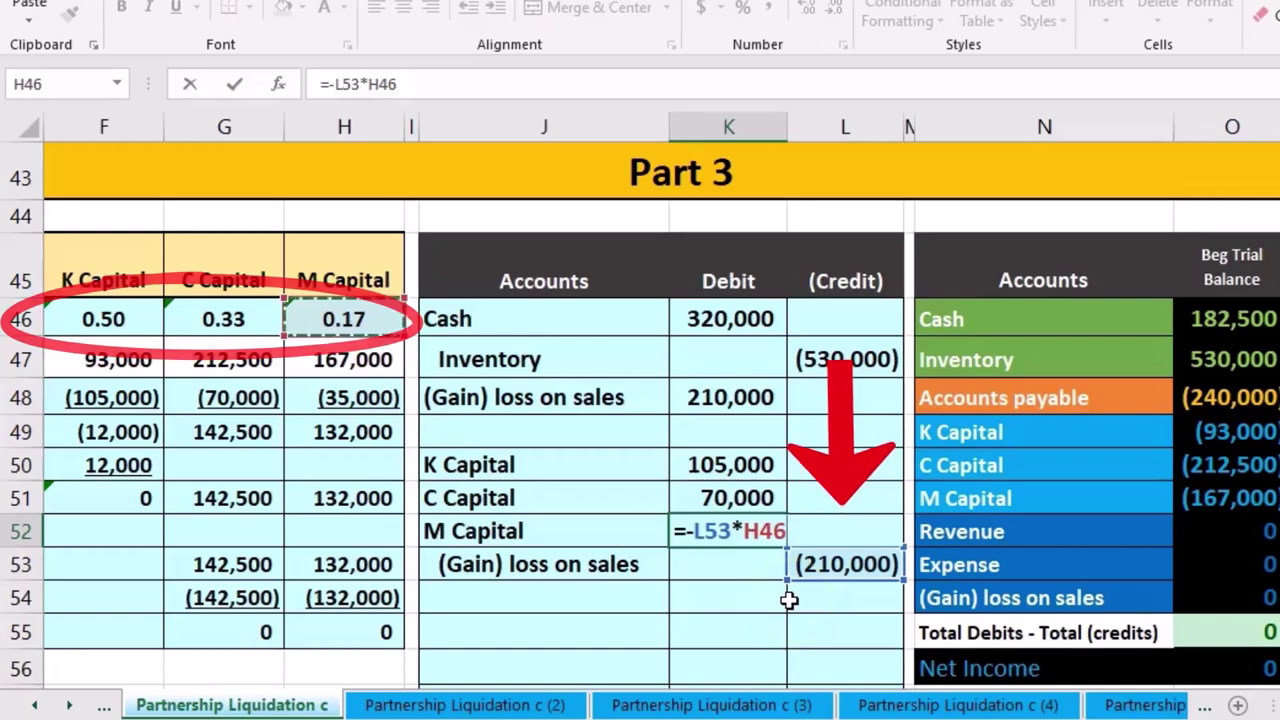
key(Return)
Check the sum of the capital debits in K50:K52 against the credit in L53, then review the K Capital entry
drag(735, 466, 737, 528)
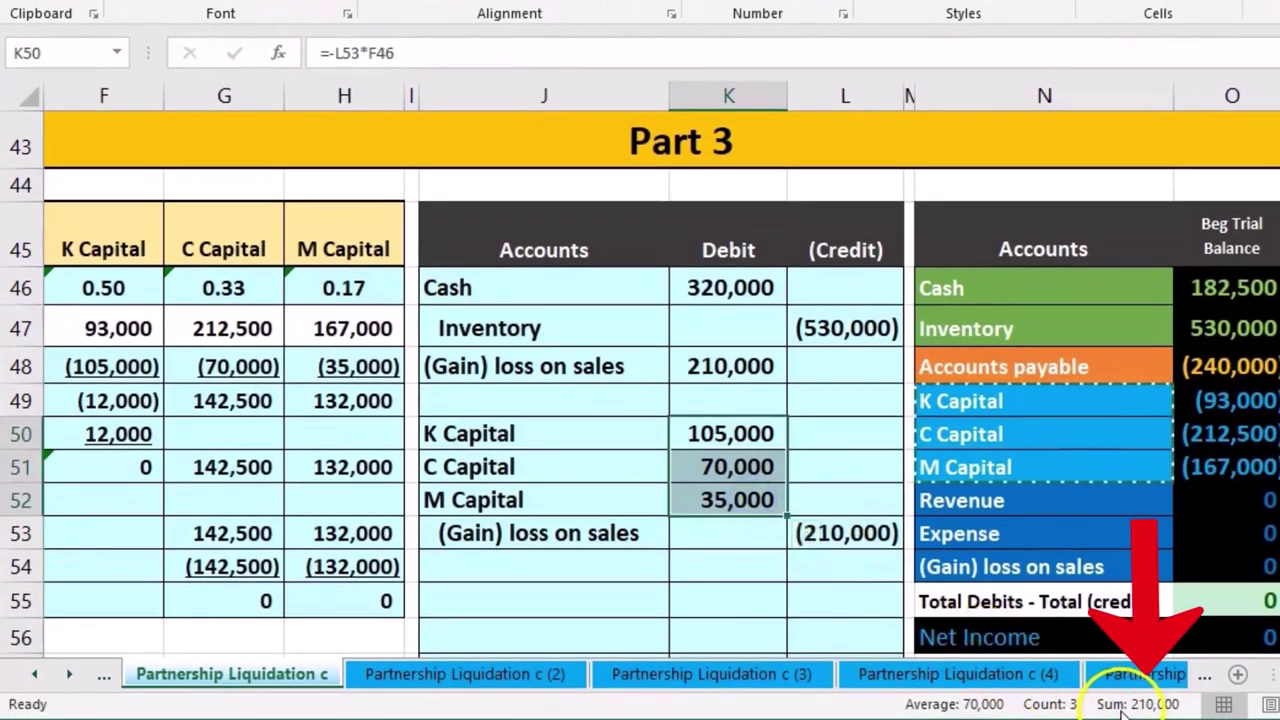
click(845, 527)
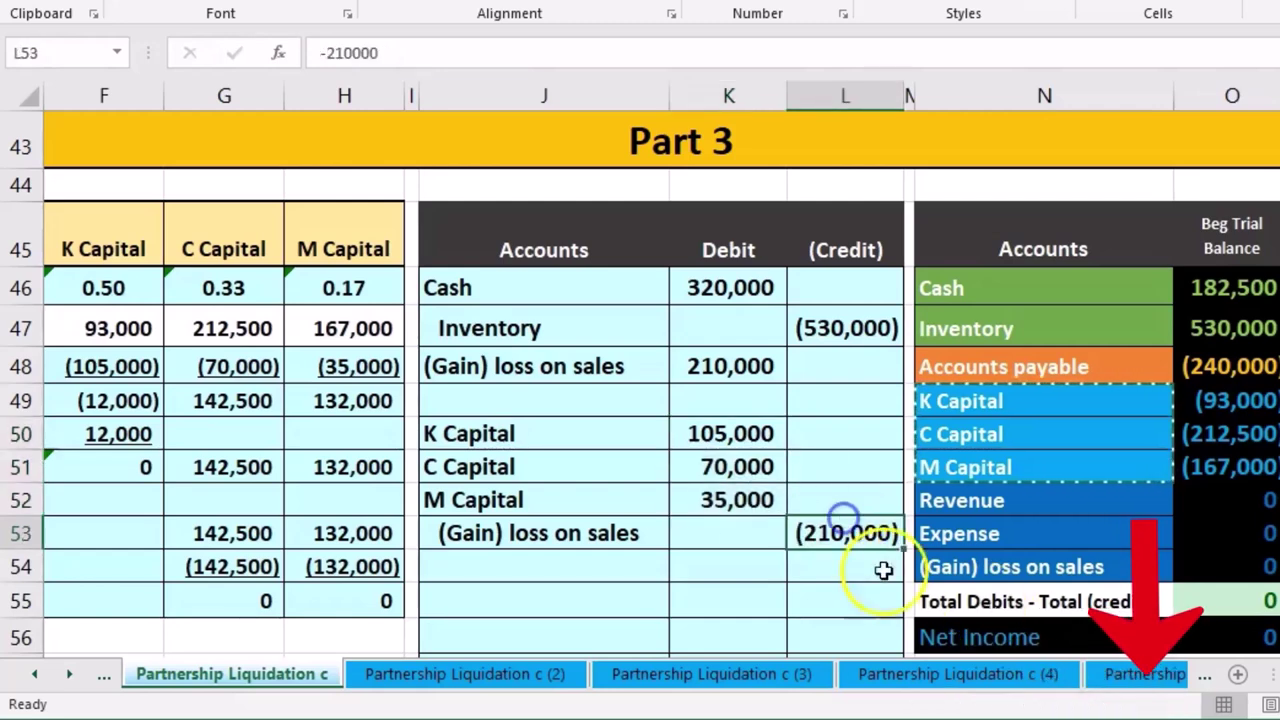
drag(733, 440, 806, 530)
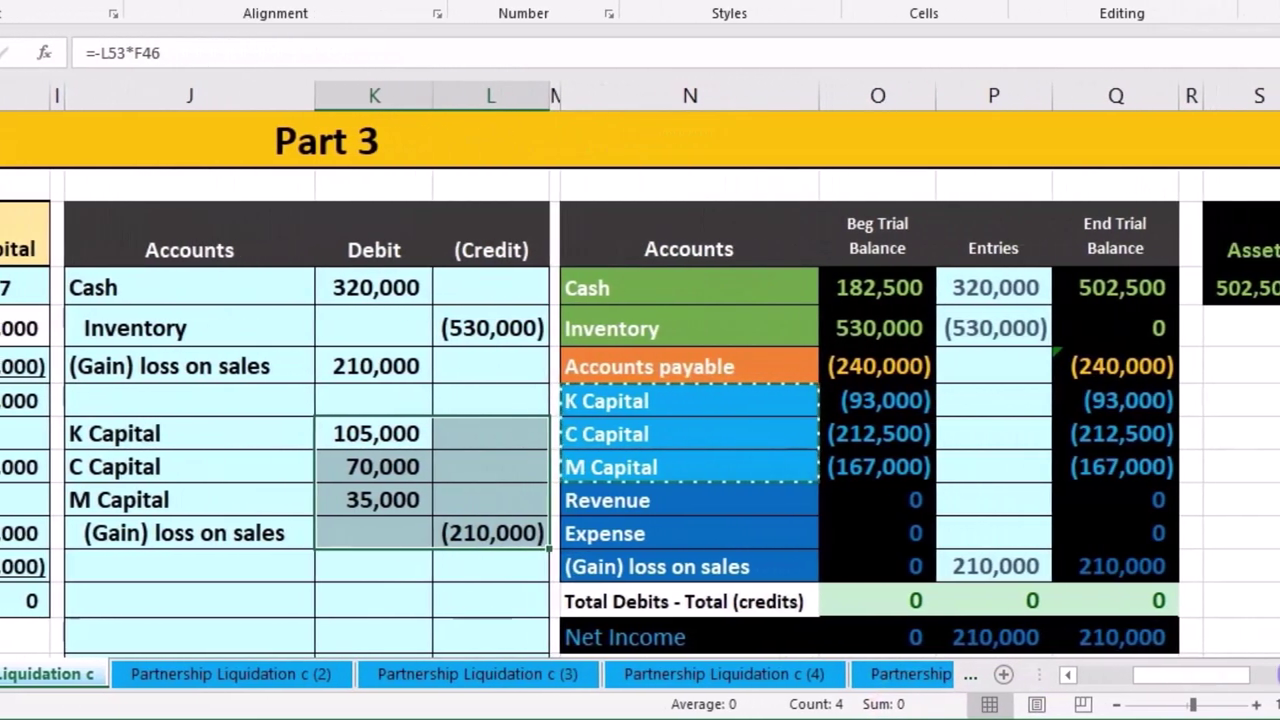
click(1245, 680)
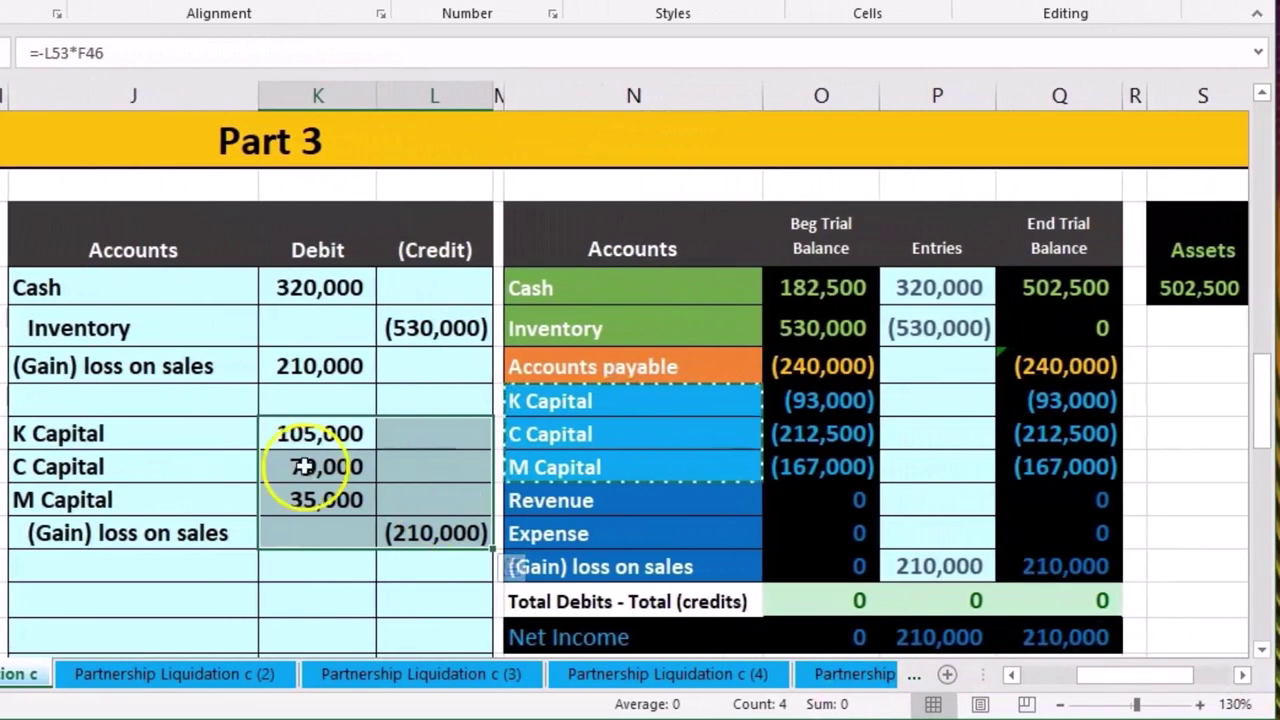
click(175, 433)
drag(130, 433, 319, 421)
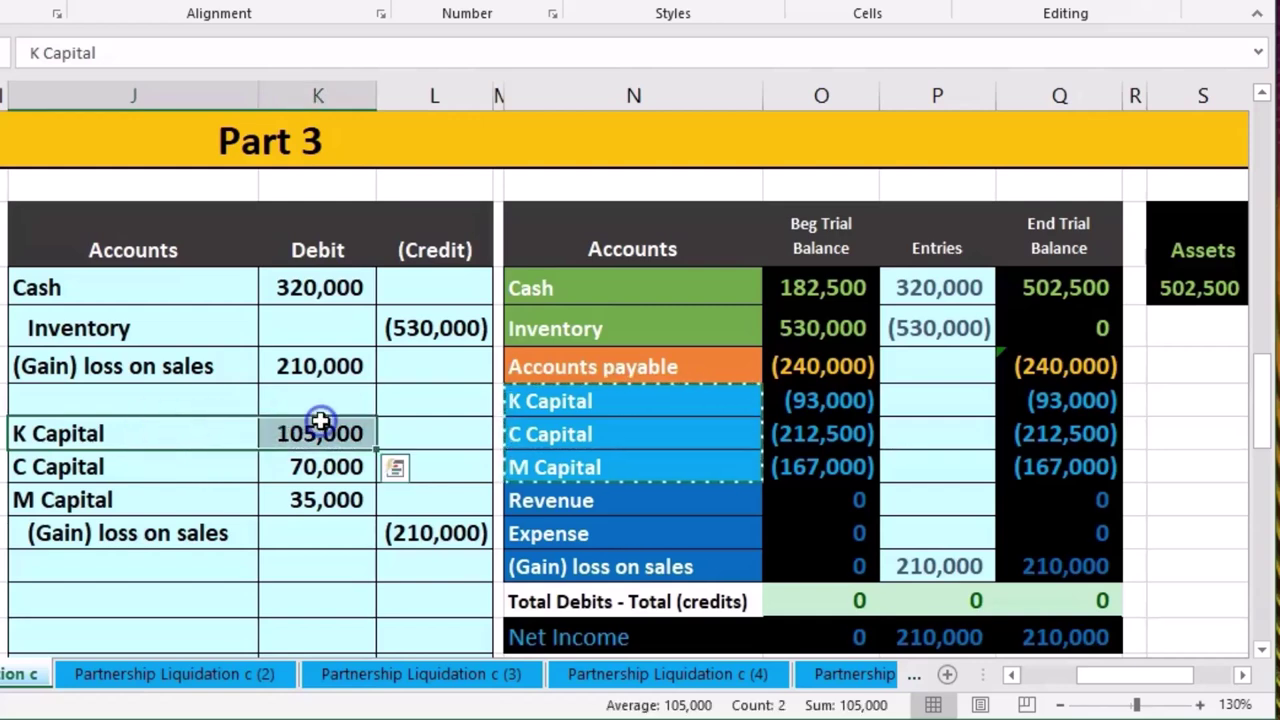
Post K Capital's loss share to the trial balance entries in P49 as =K50, then check its beginning and ending balances
click(911, 398)
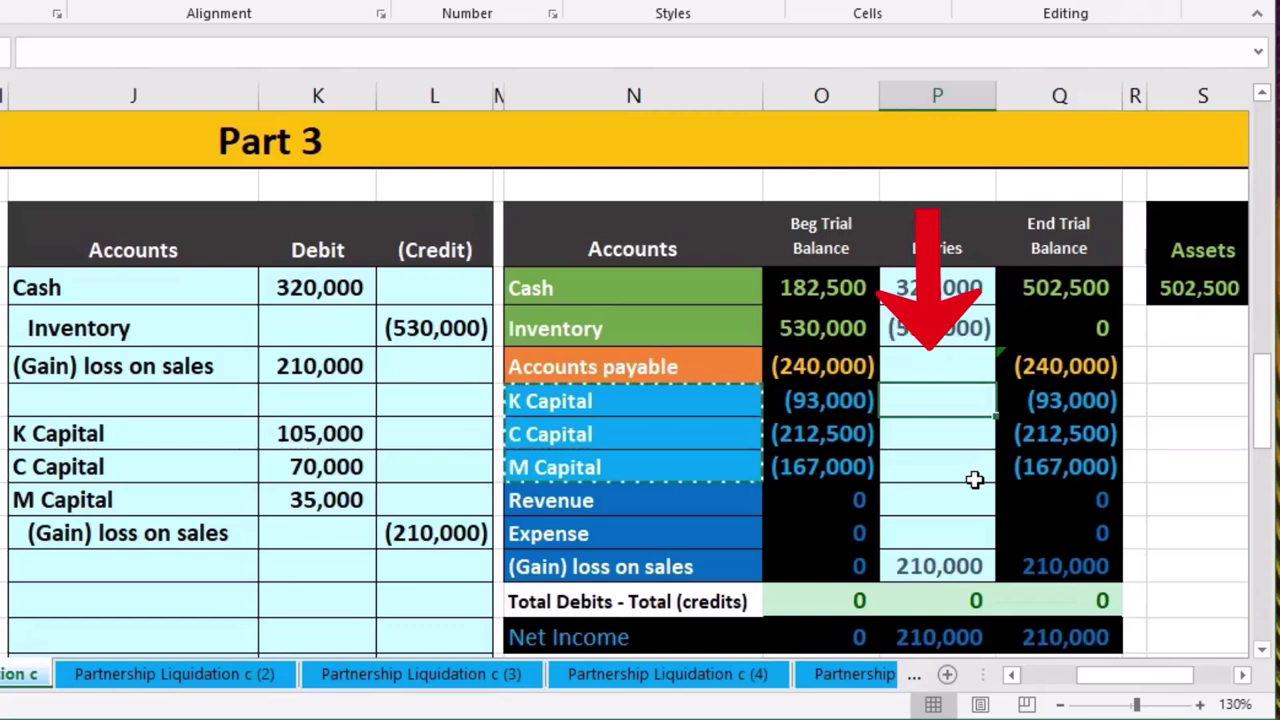
text(=)
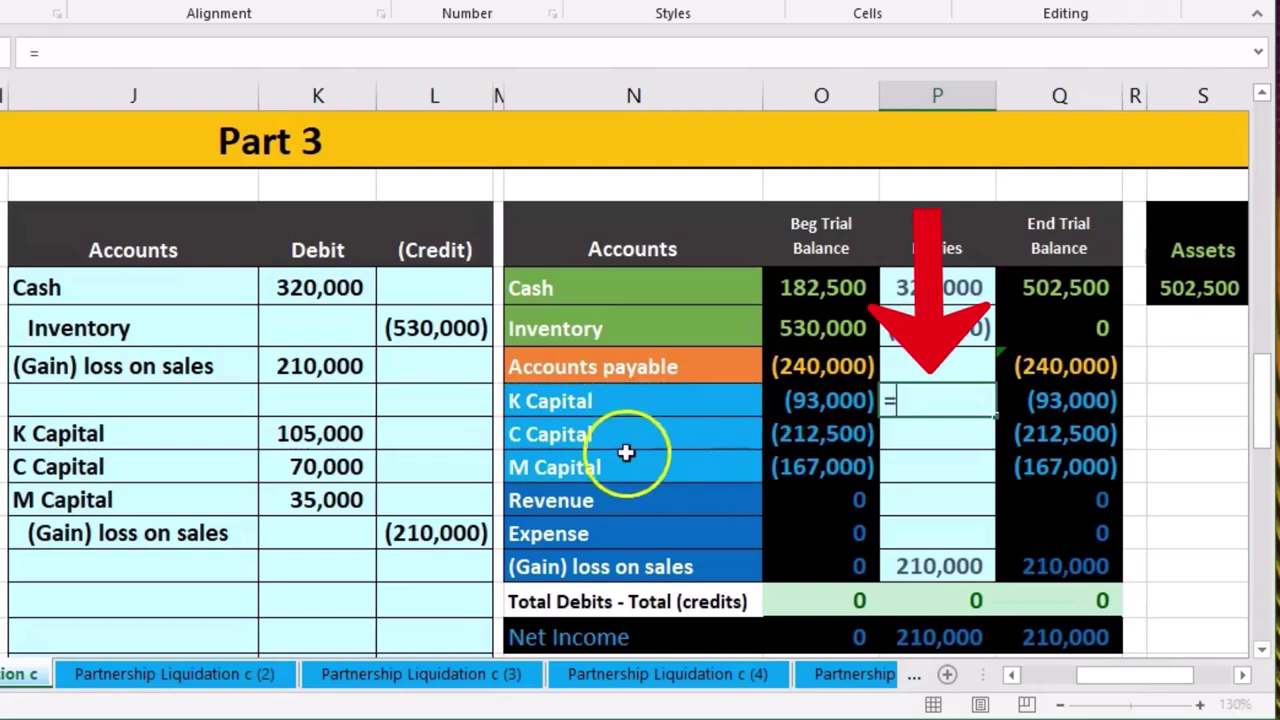
click(335, 430)
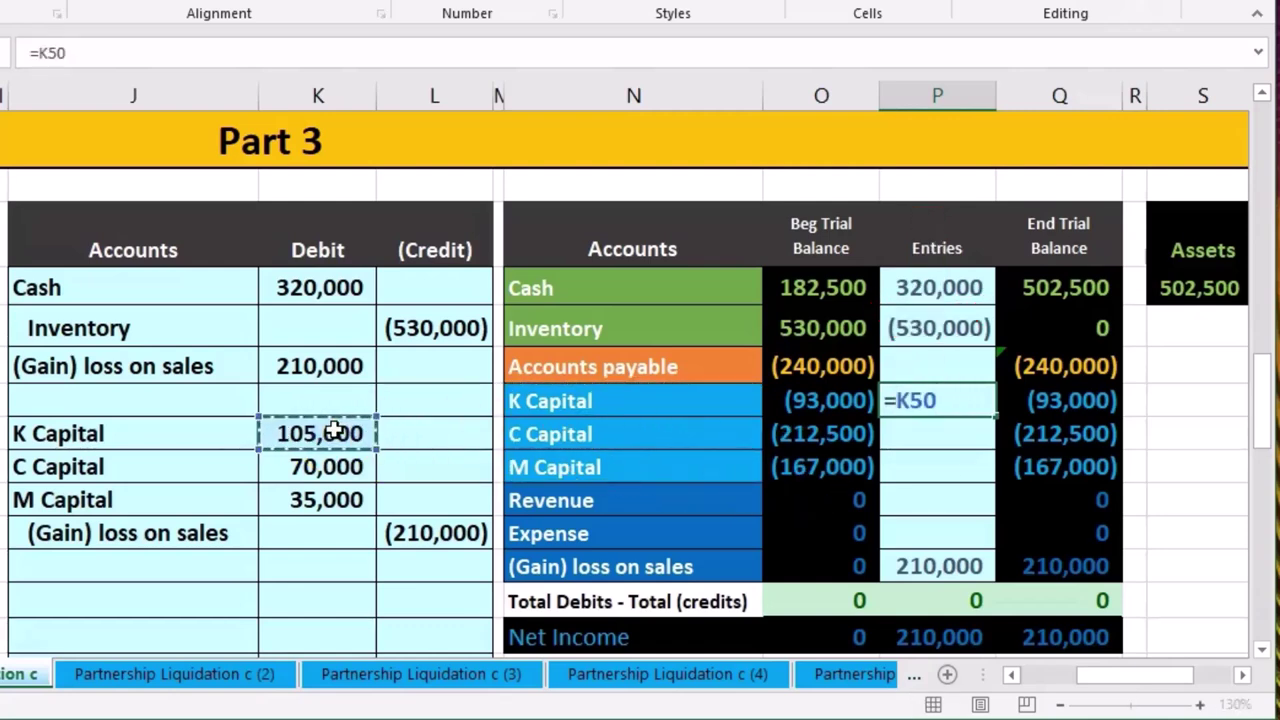
key(Return)
click(823, 400)
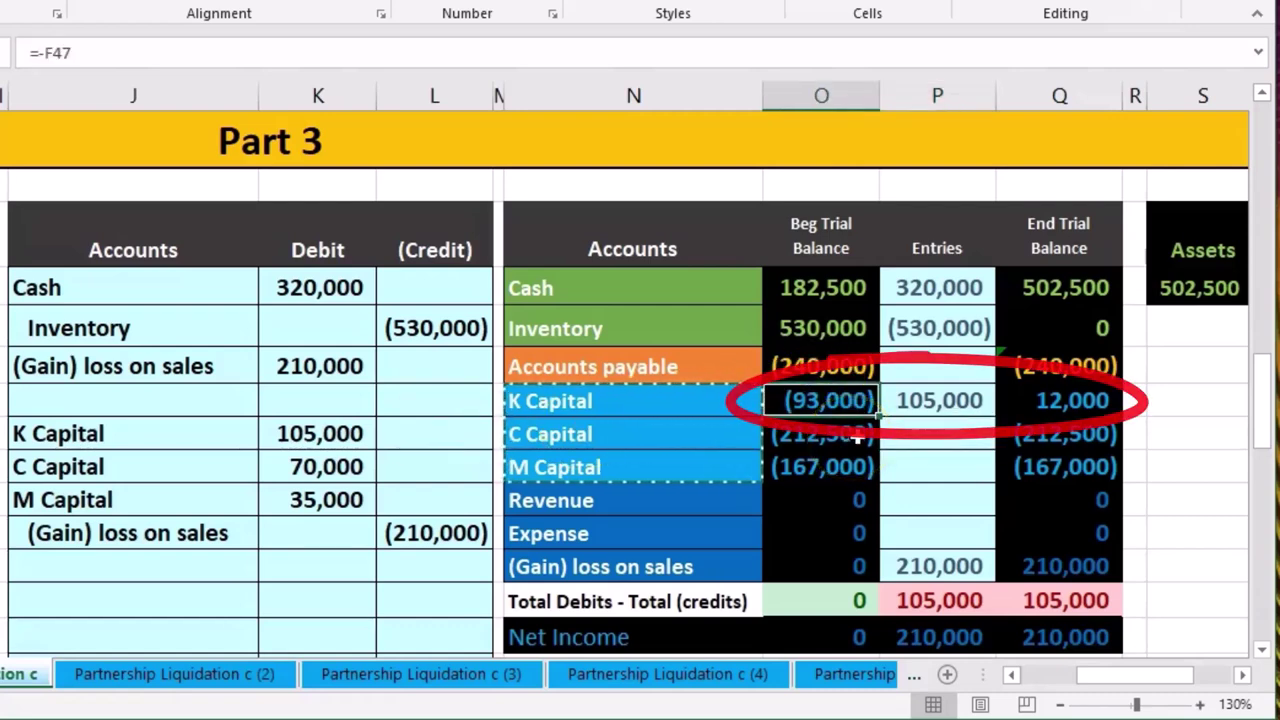
click(1041, 406)
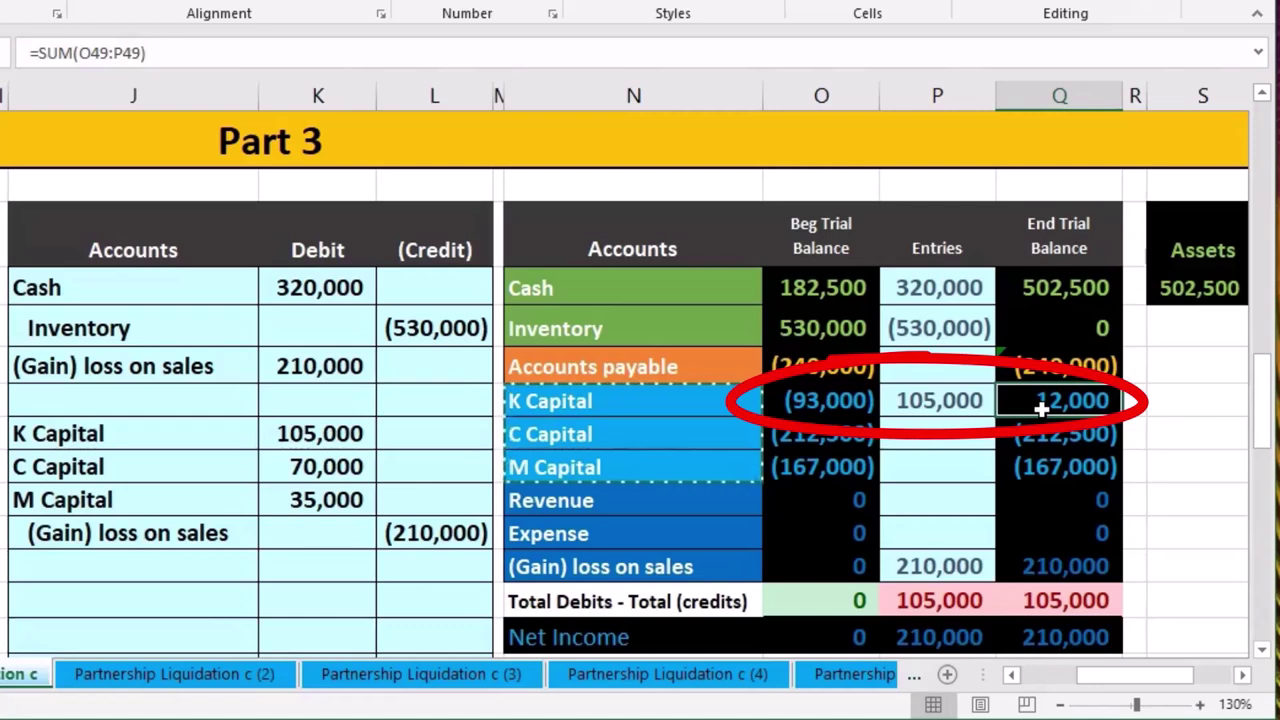
Post C Capital's loss share from the journal to the trial balance entries in P50 with the formula =K51
drag(200, 473, 305, 465)
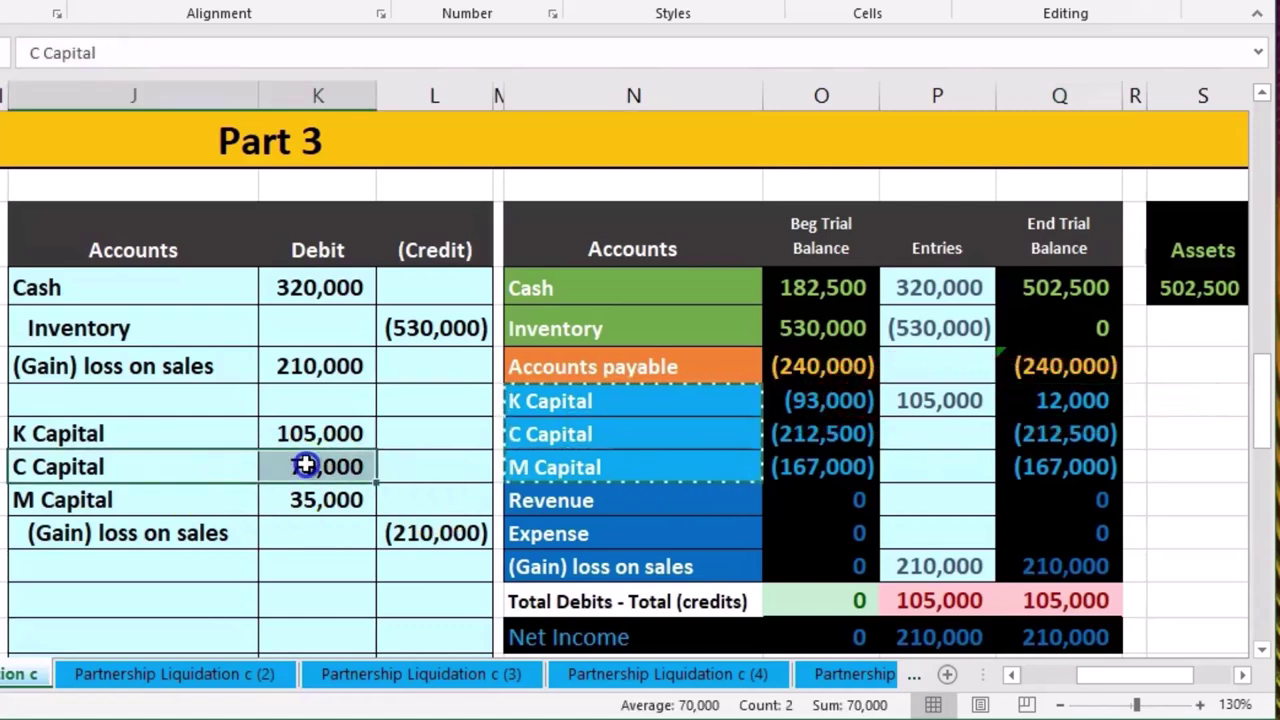
click(668, 435)
click(943, 432)
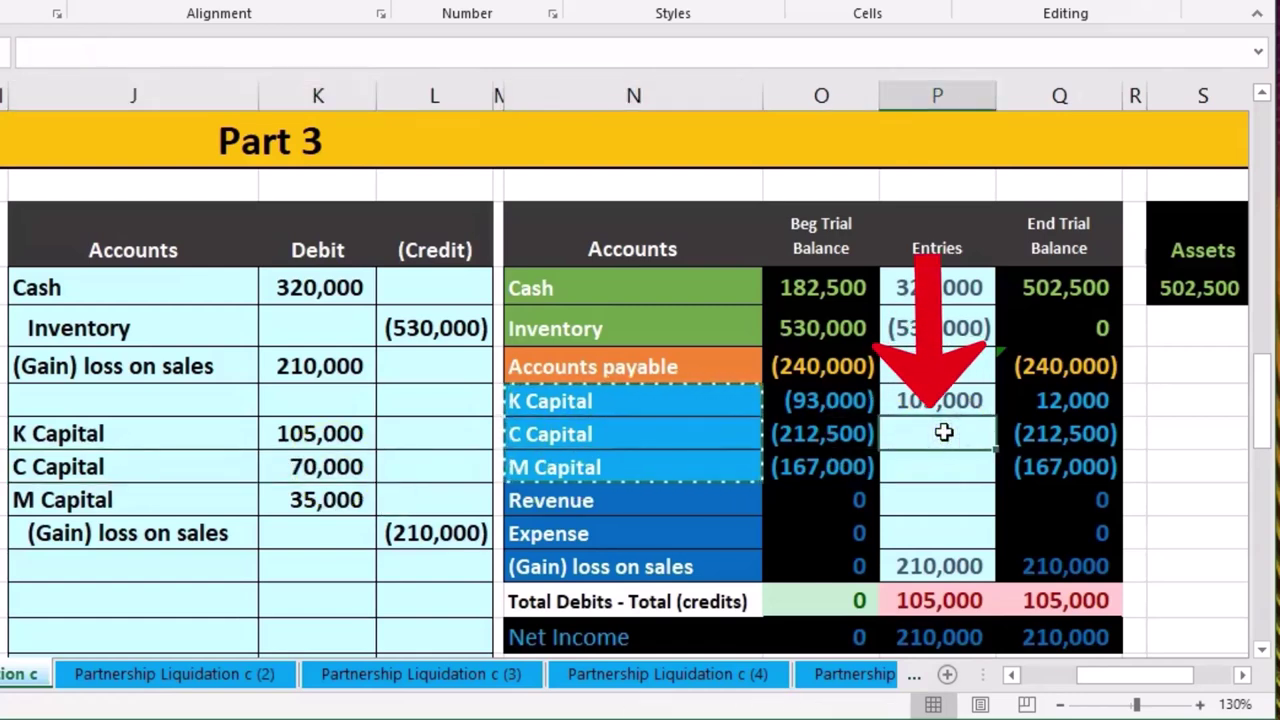
text(=)
click(347, 463)
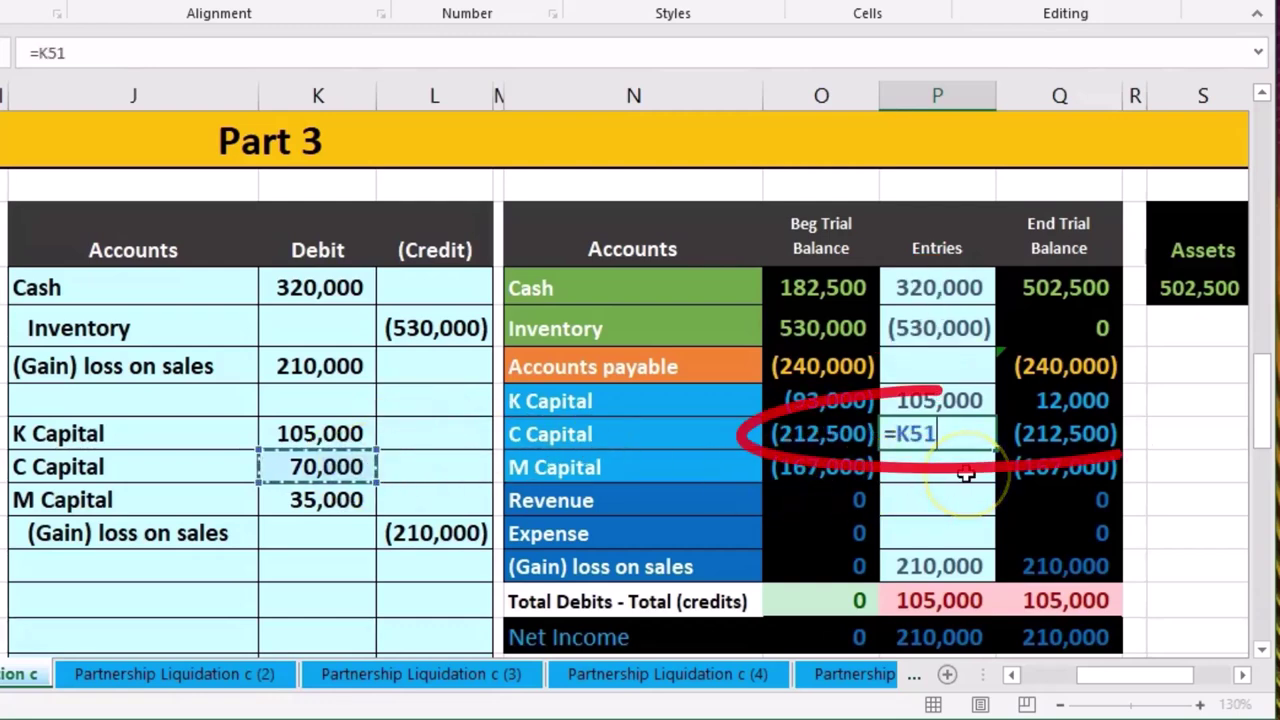
key(Return)
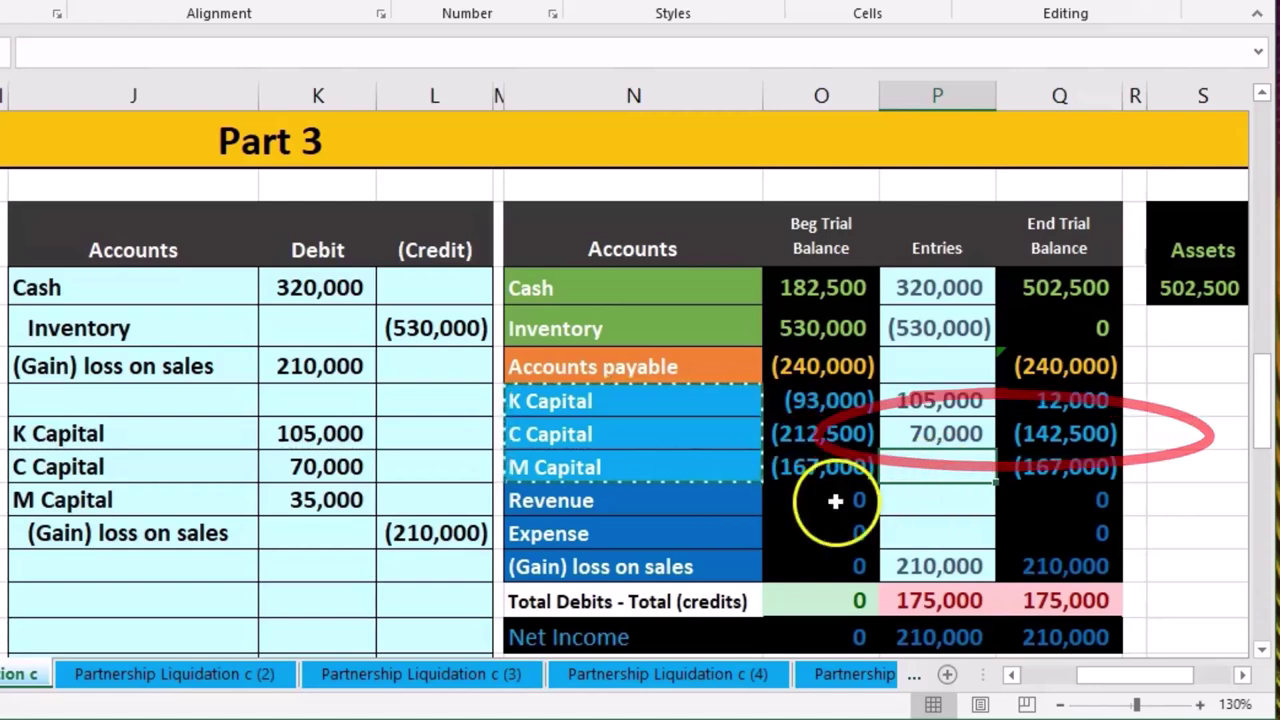
Post M Capital's loss share from the journal to the trial balance entries in P51 with the formula =K52
drag(249, 497, 289, 500)
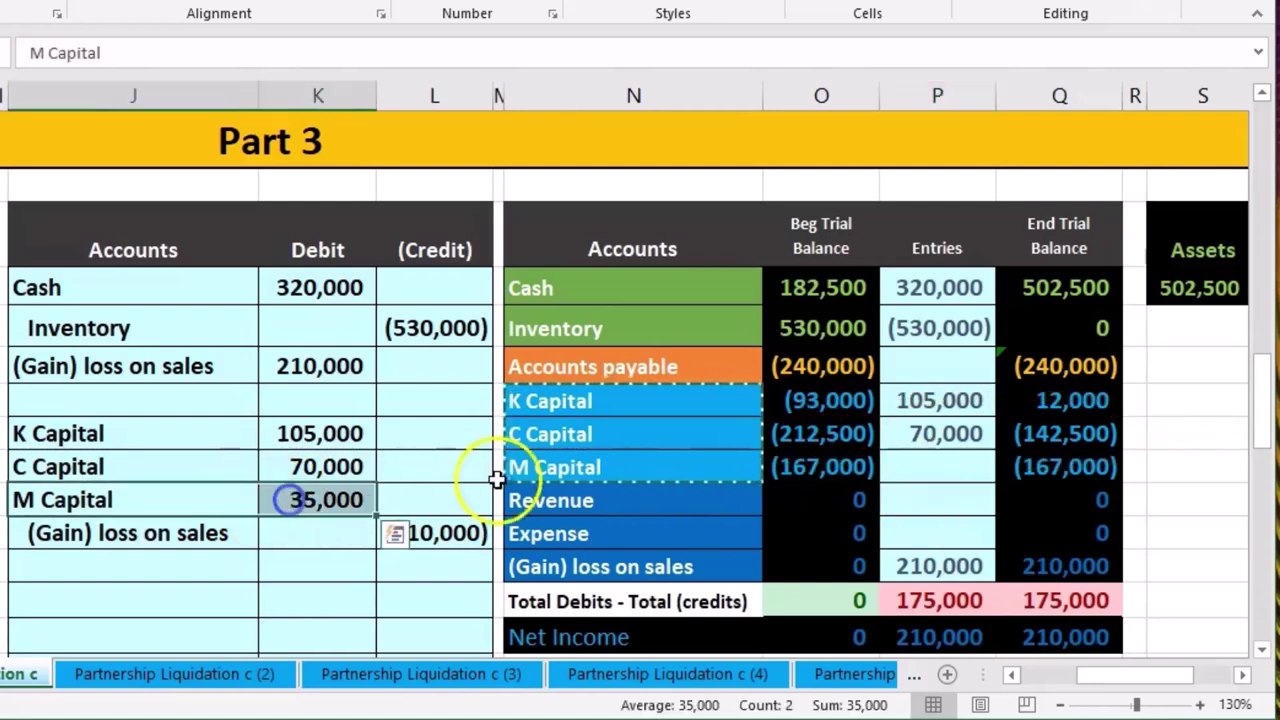
click(560, 469)
click(938, 464)
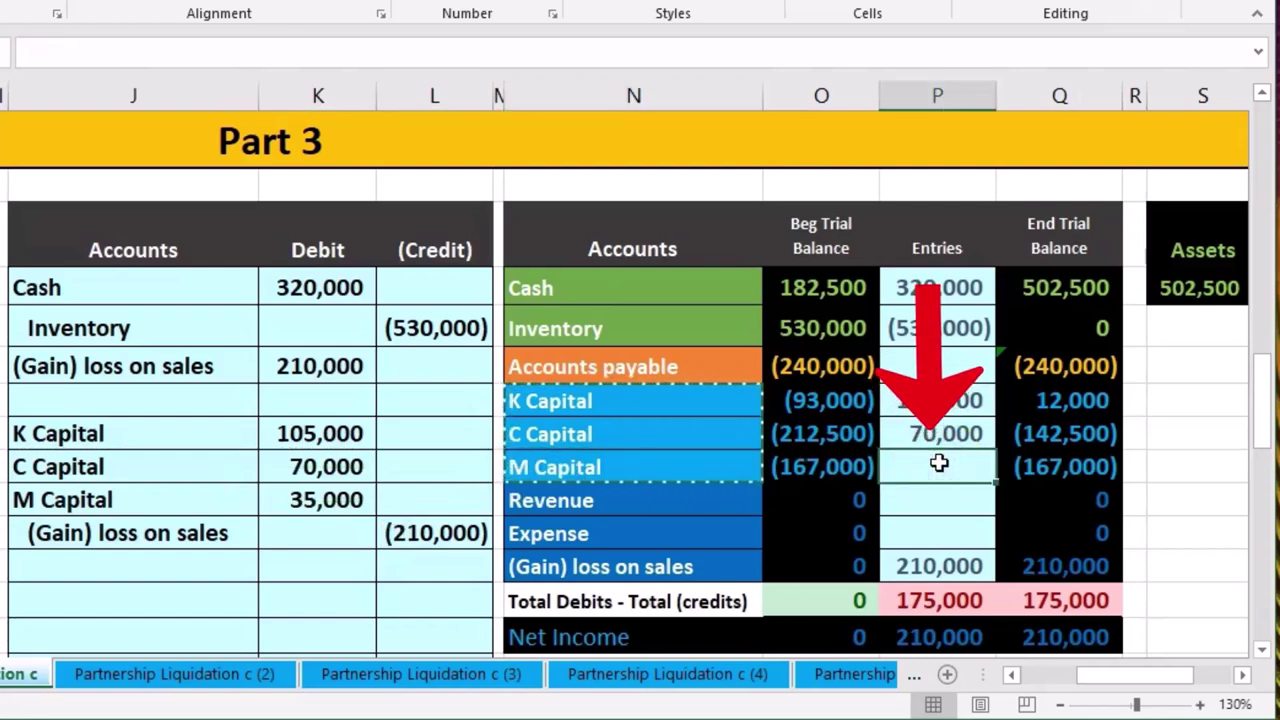
text(=)
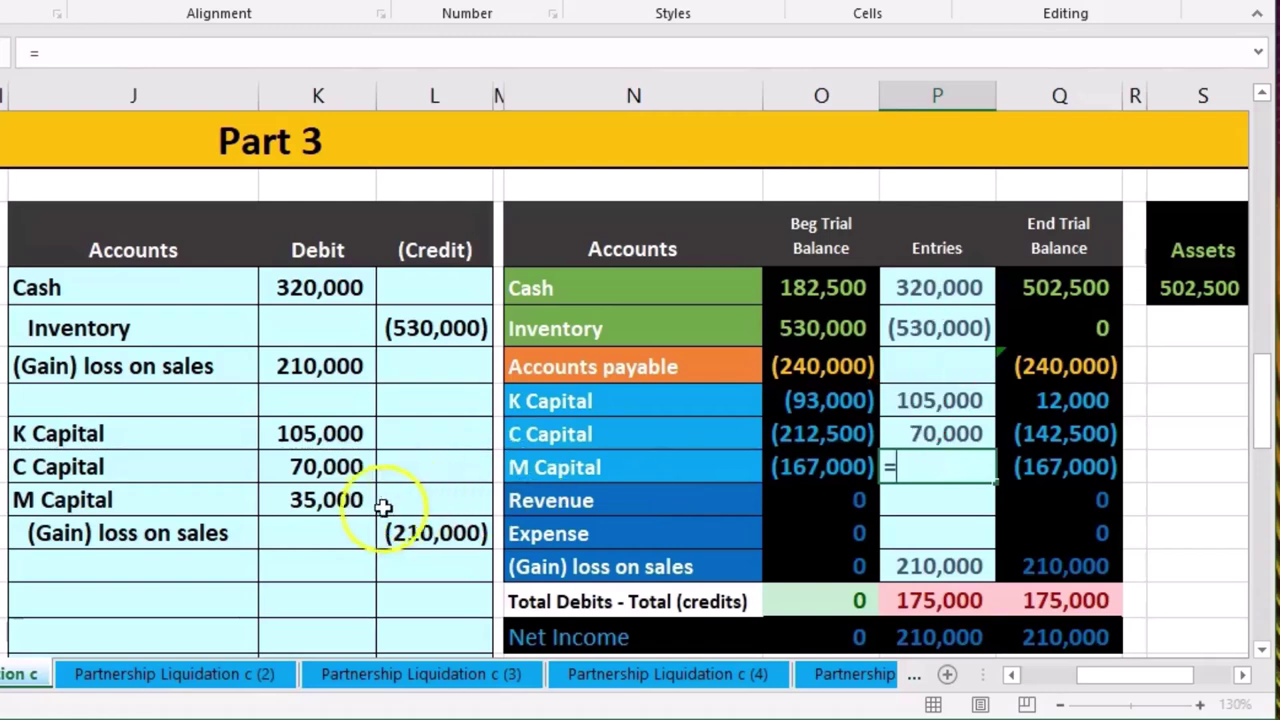
click(339, 497)
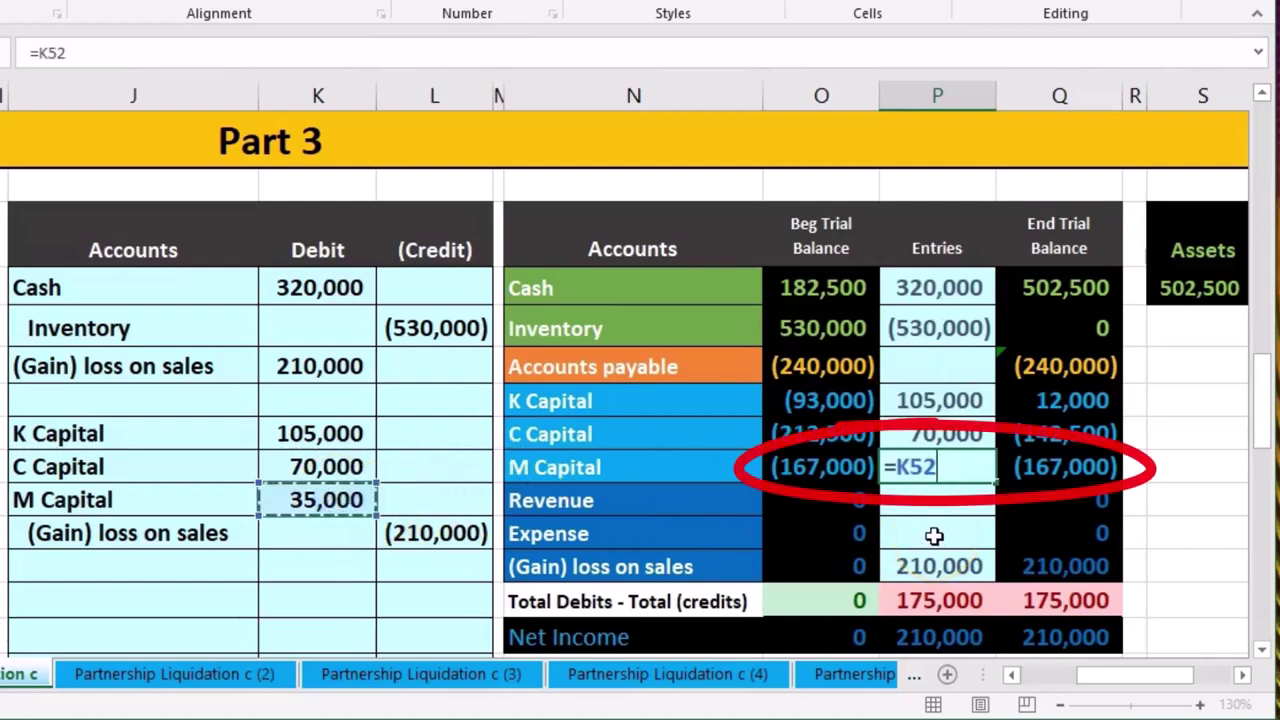
key(Return)
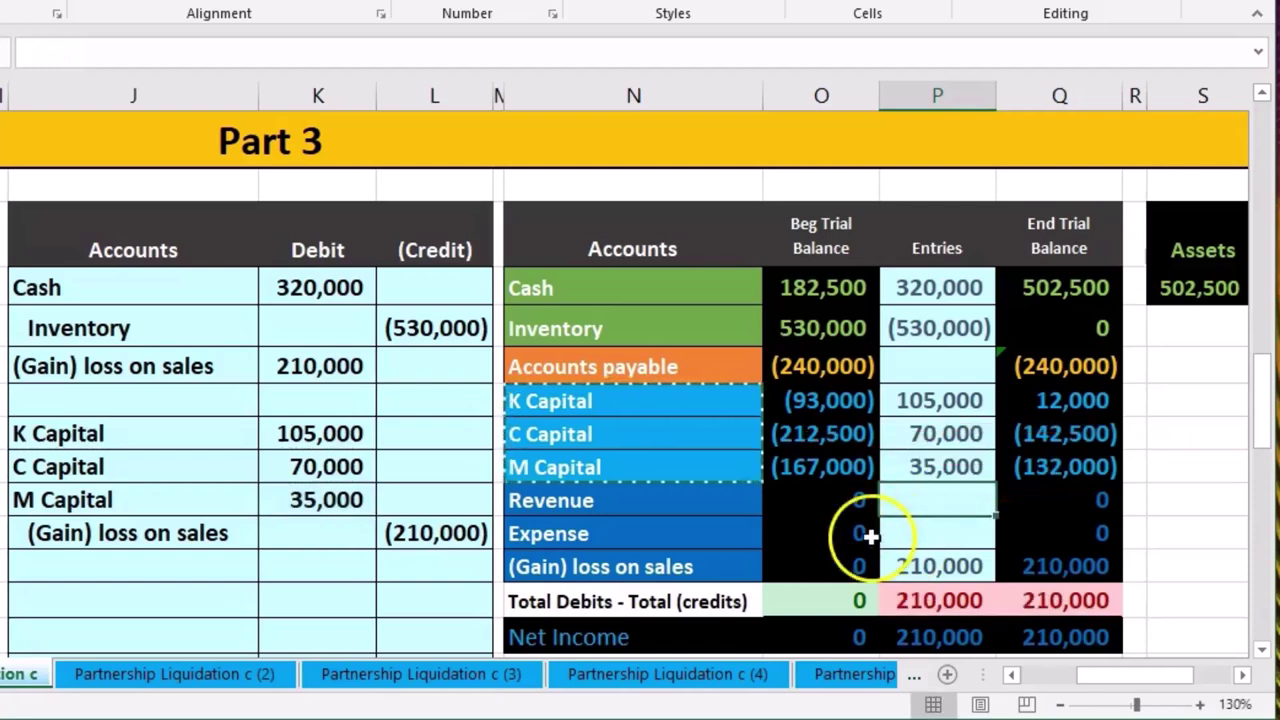
Add the allocation credit to the (Gain) loss on sales entry in P54, making the formula =K48+L53
drag(213, 541, 380, 529)
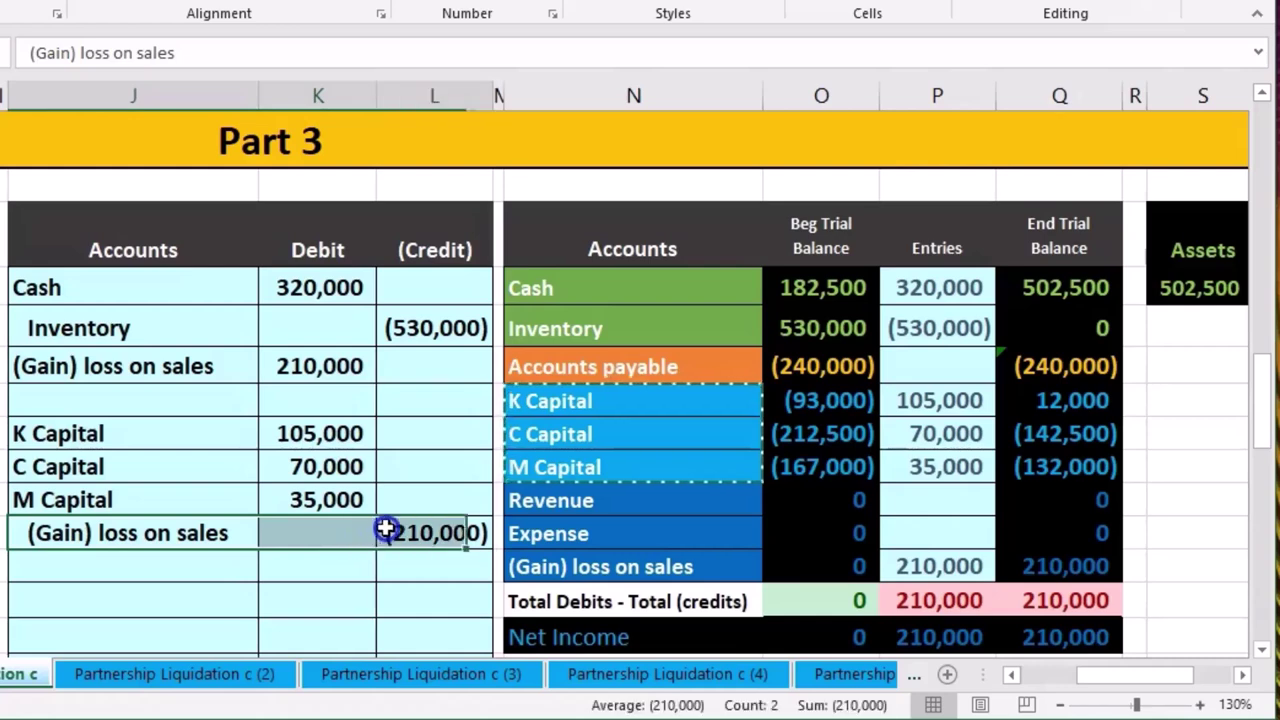
click(922, 566)
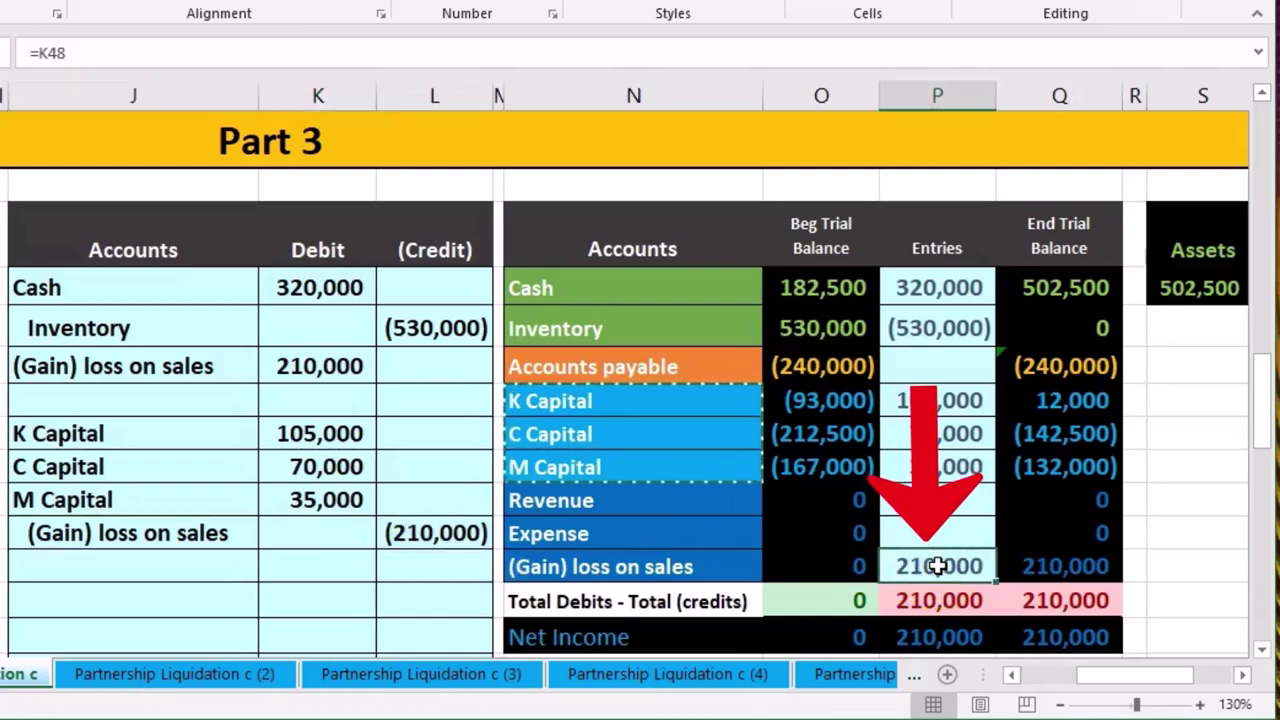
double_click(937, 566)
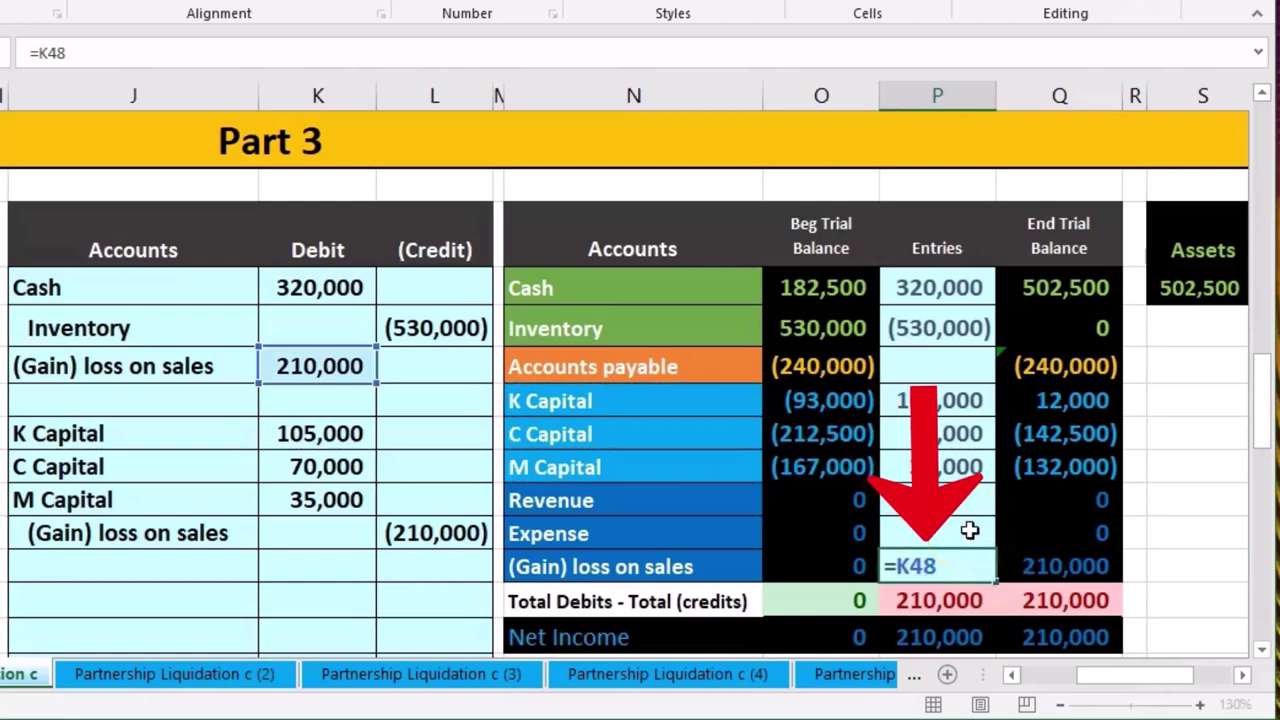
click(434, 533)
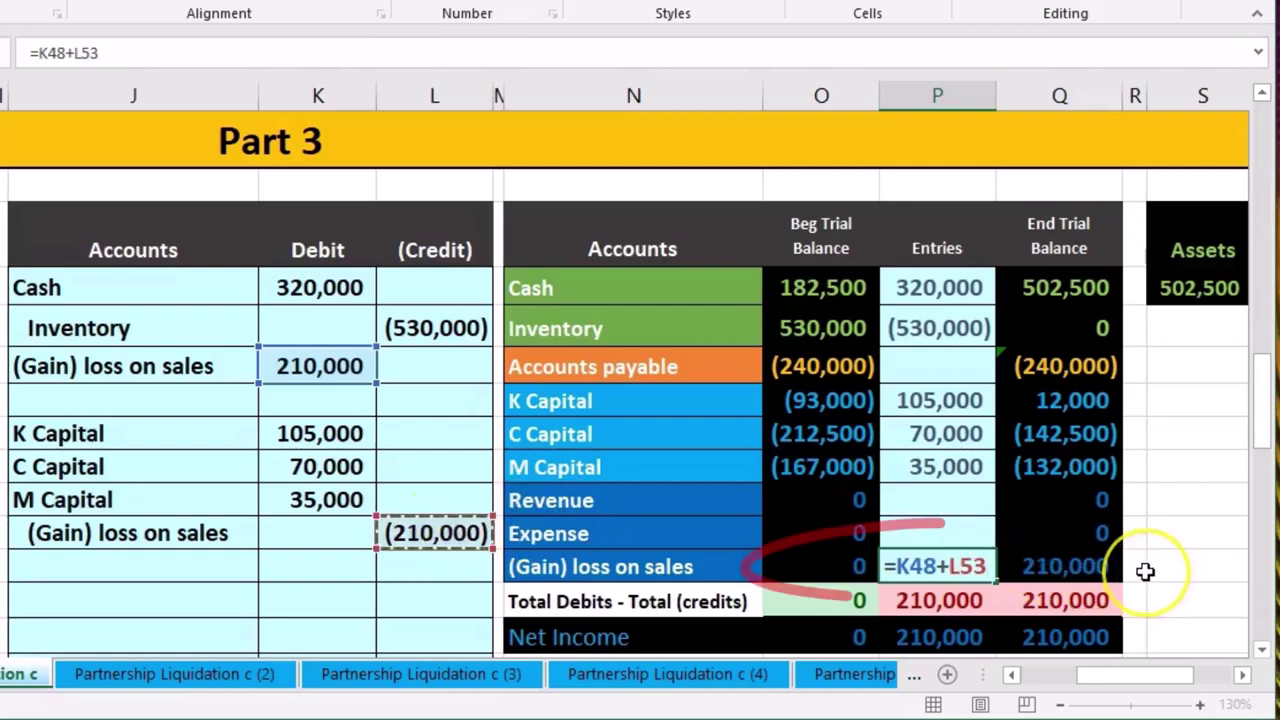
click(1150, 604)
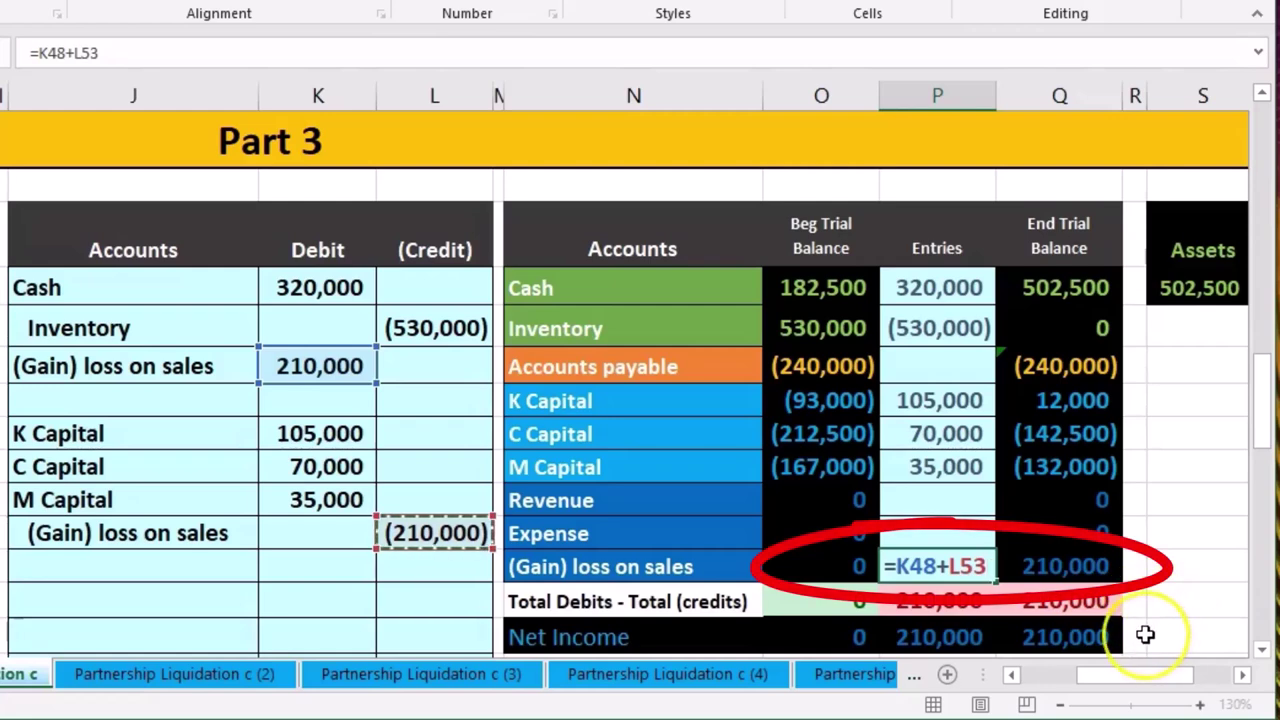
key(Return)
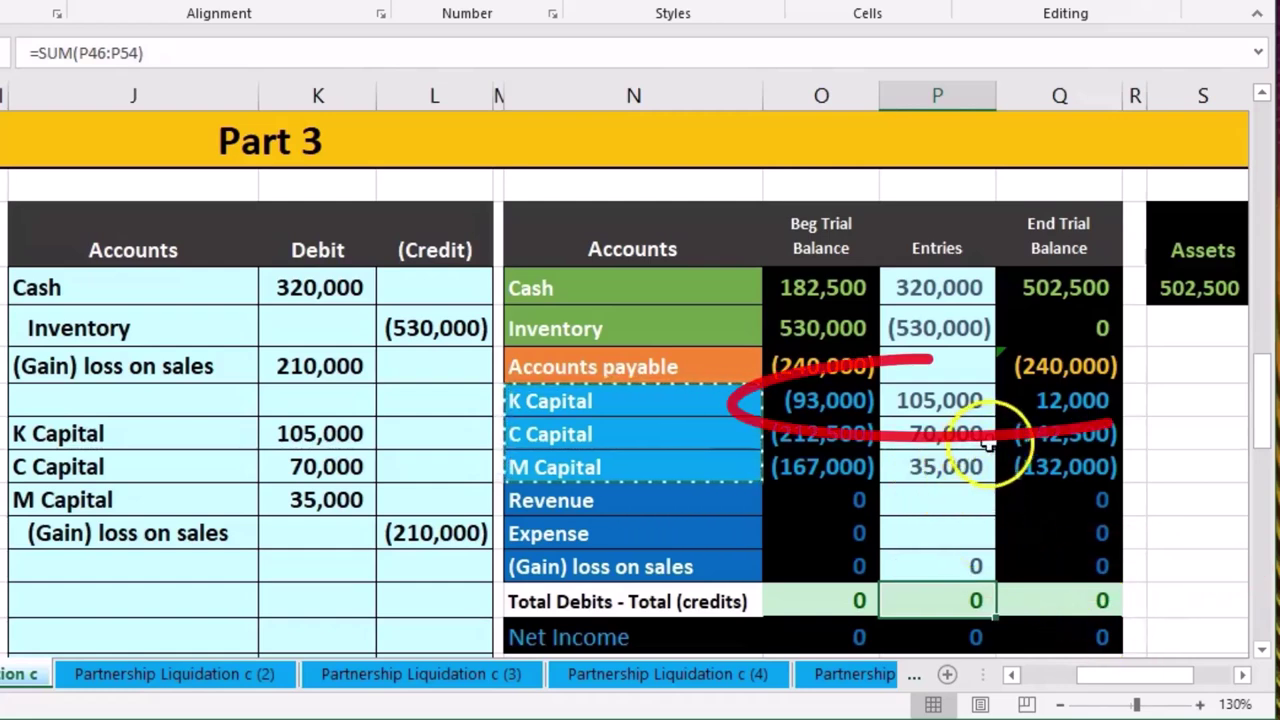
Compare K Capital's beginning balance in O49 with its ending balance in Q49
click(1050, 400)
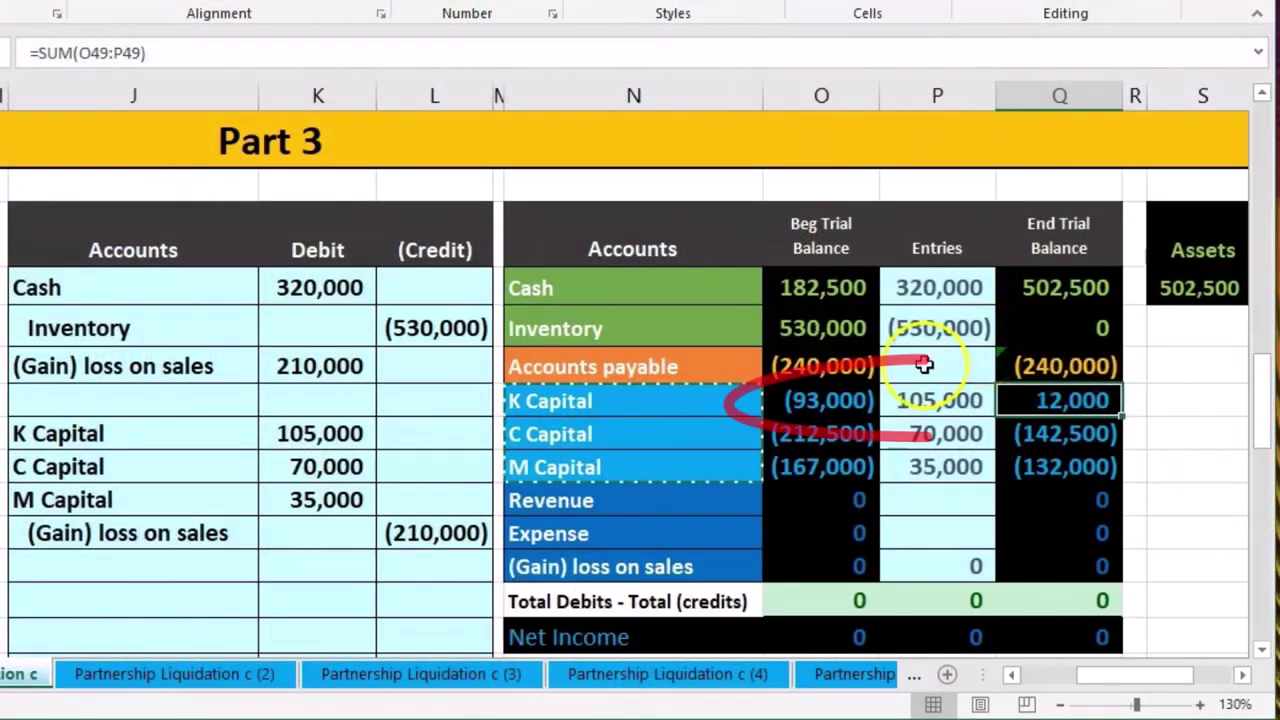
click(853, 403)
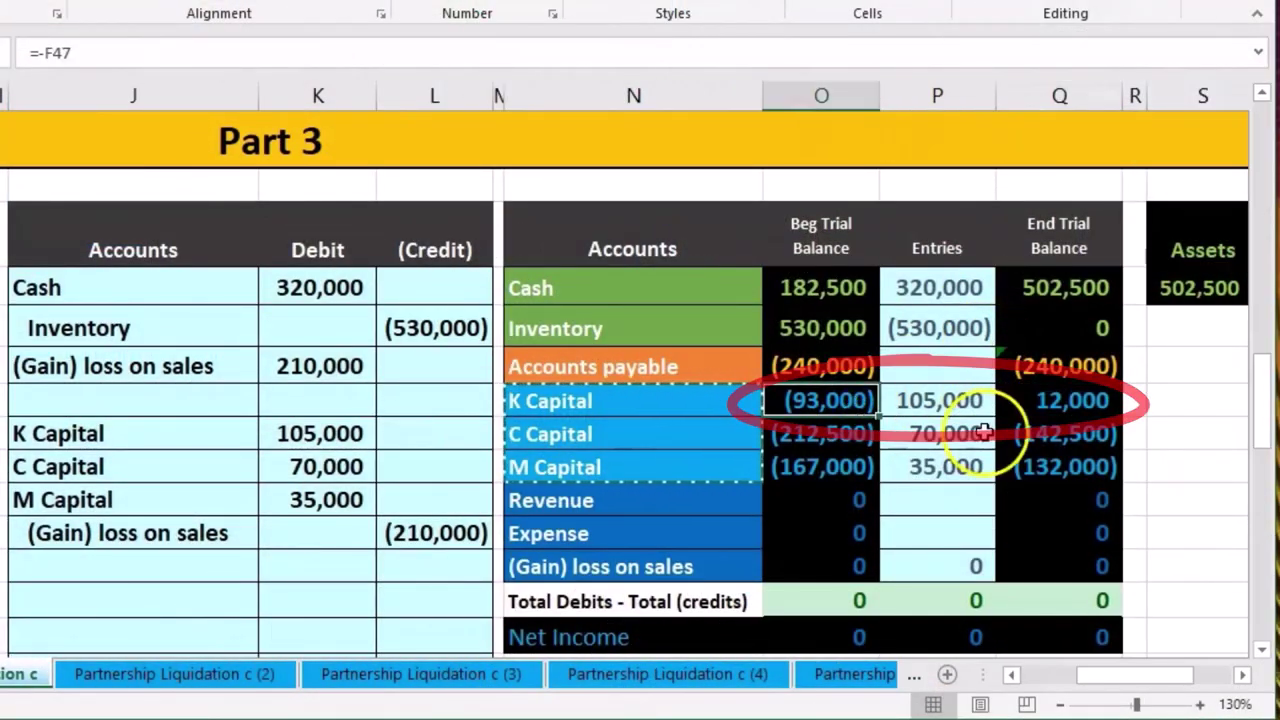
click(1047, 401)
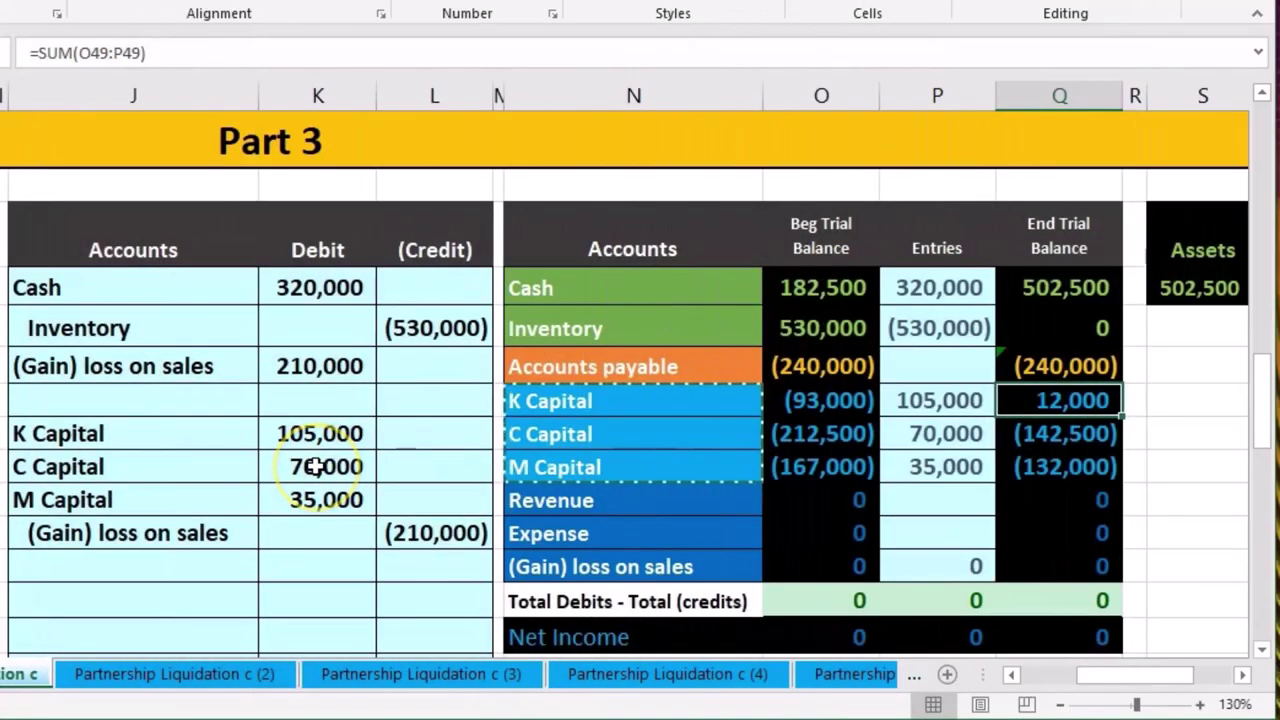
Copy the Cash account name from N46 into the journal at J55 as values only
click(545, 289)
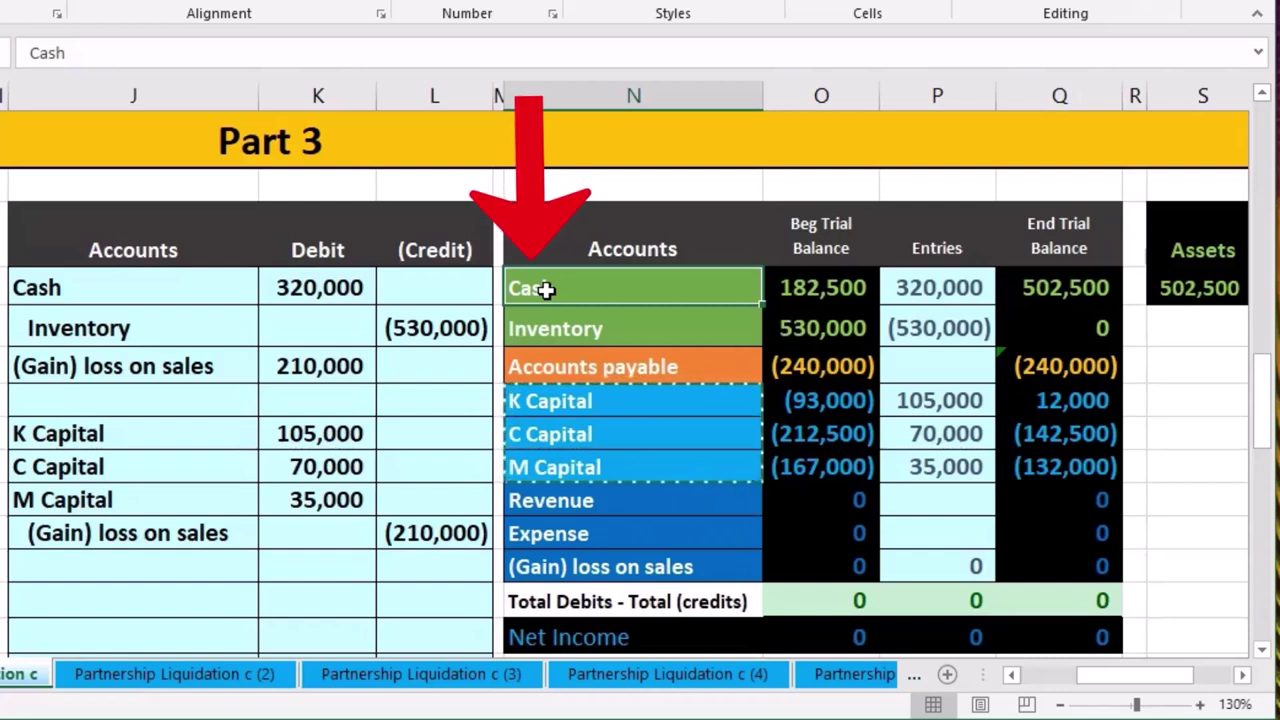
right_click(561, 290)
click(600, 338)
scroll(123, 640, down, 1)
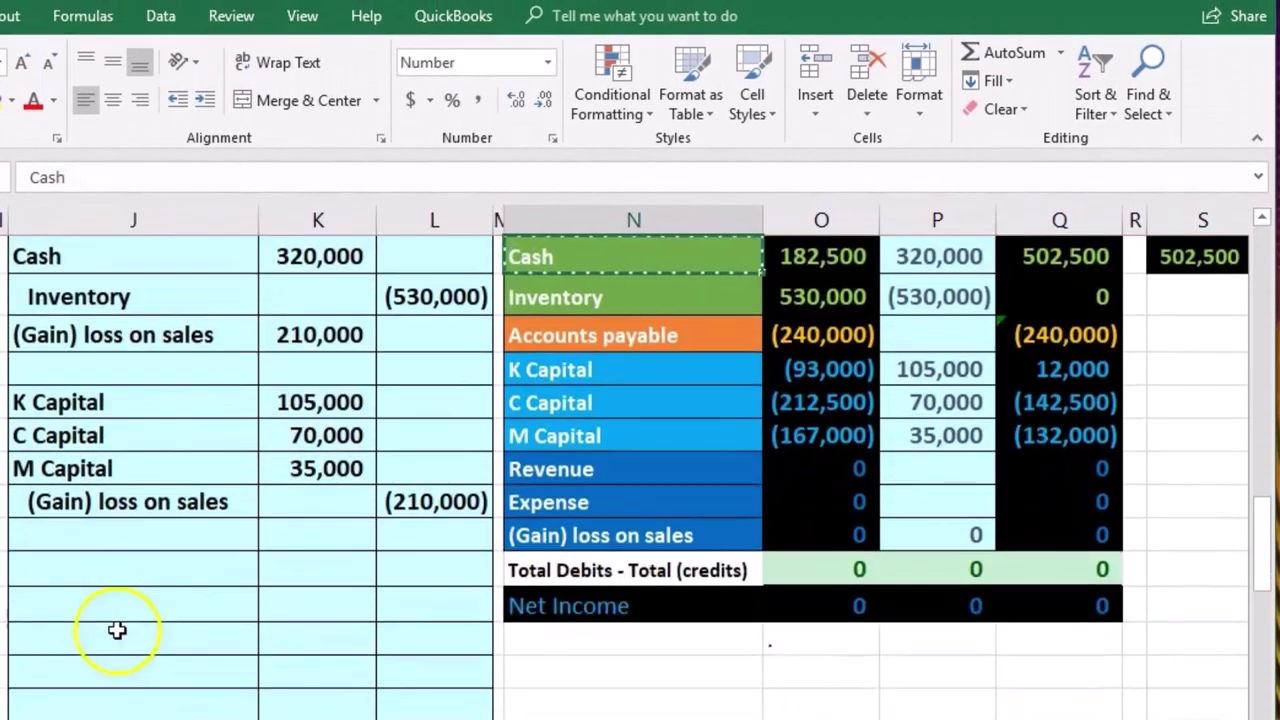
click(79, 563)
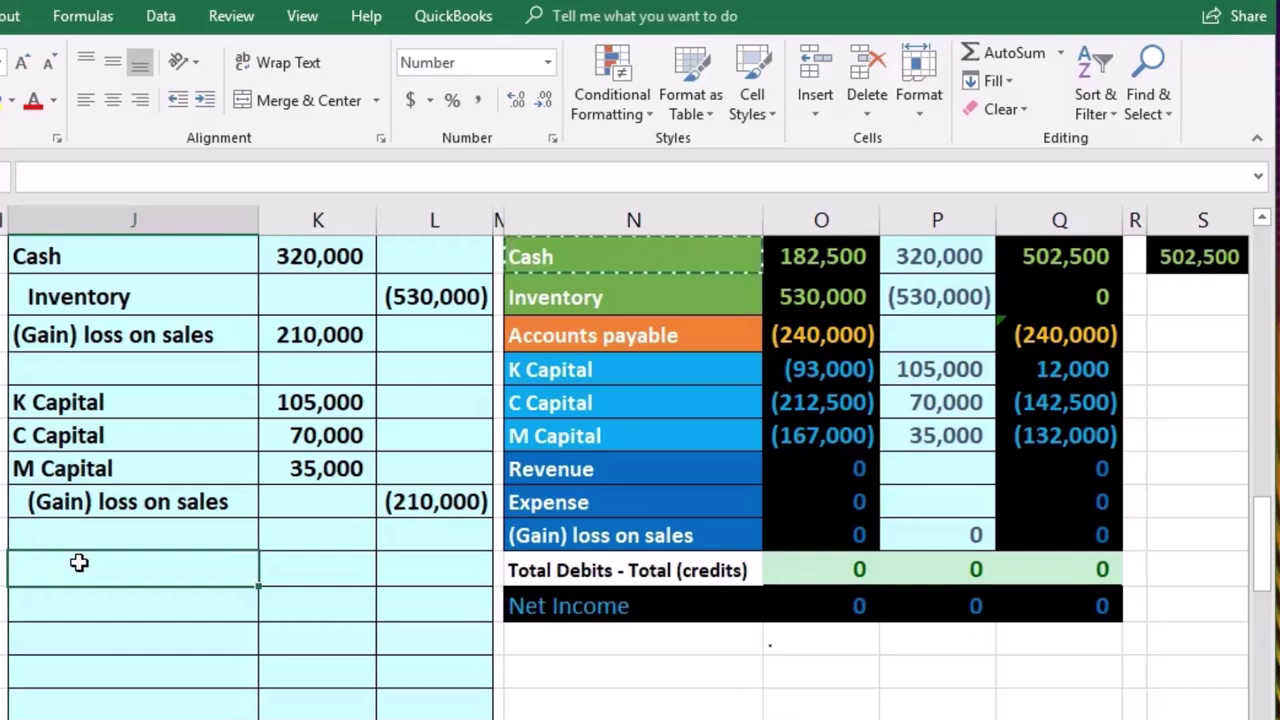
right_click(79, 563)
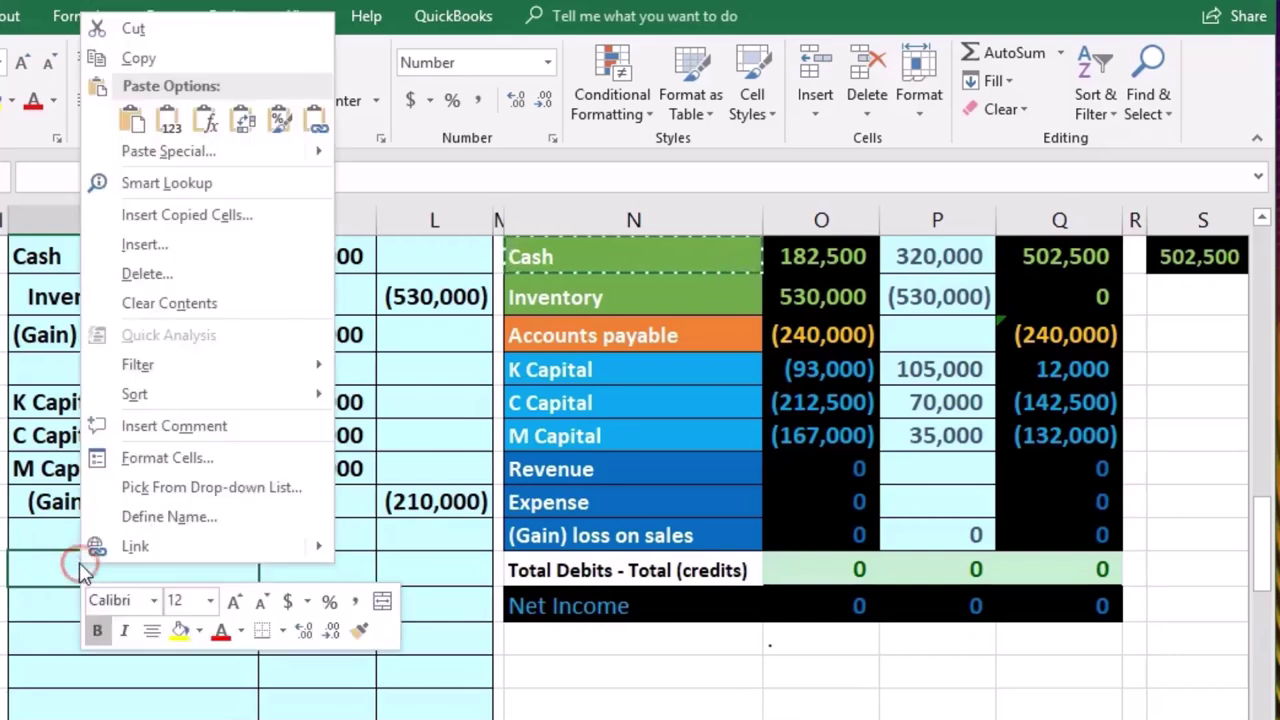
click(172, 140)
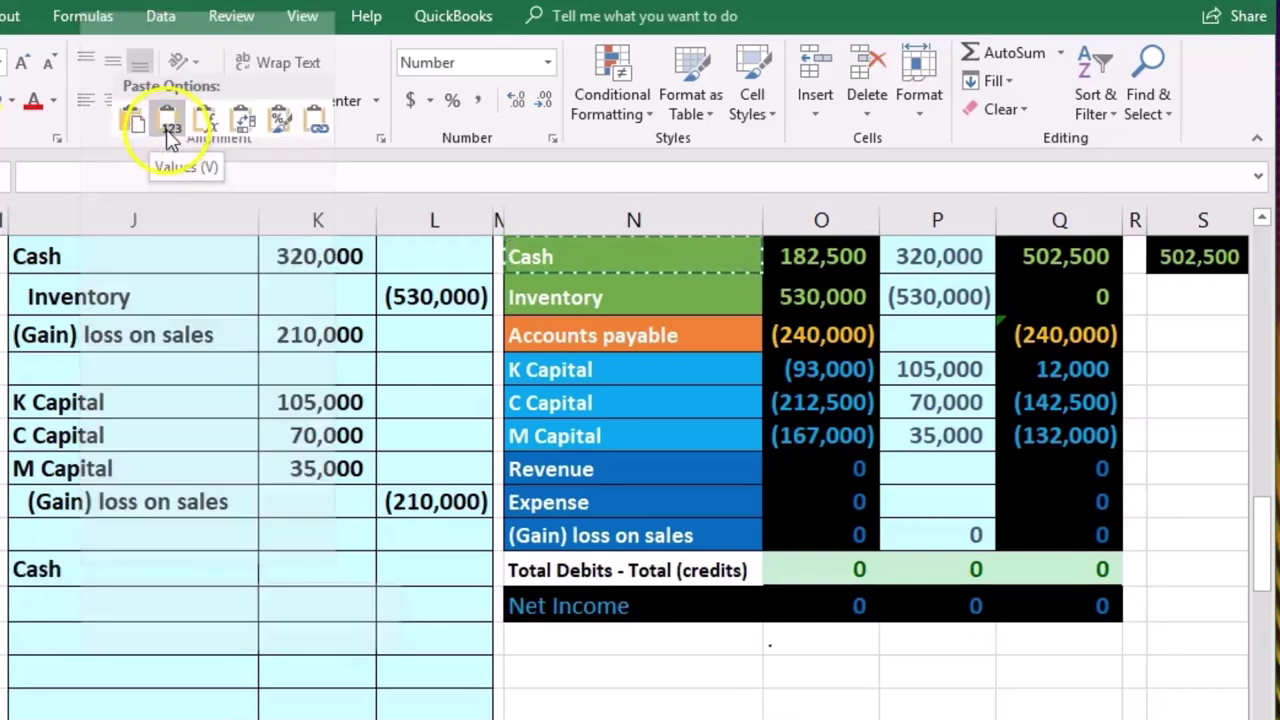
Enter a 12,000 cash debit in K55 and the matching credit in L56 with the formula -K55
click(299, 562)
text(1)
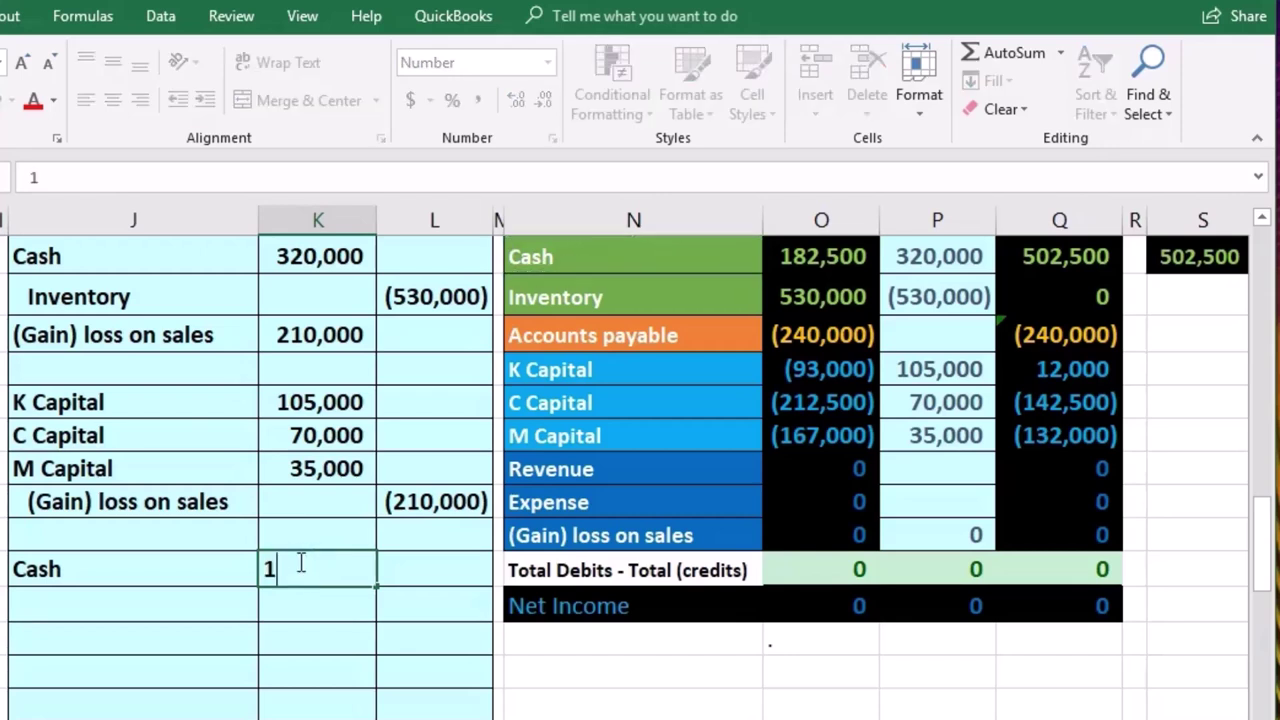
text(2,000)
key(Return)
key(Right)
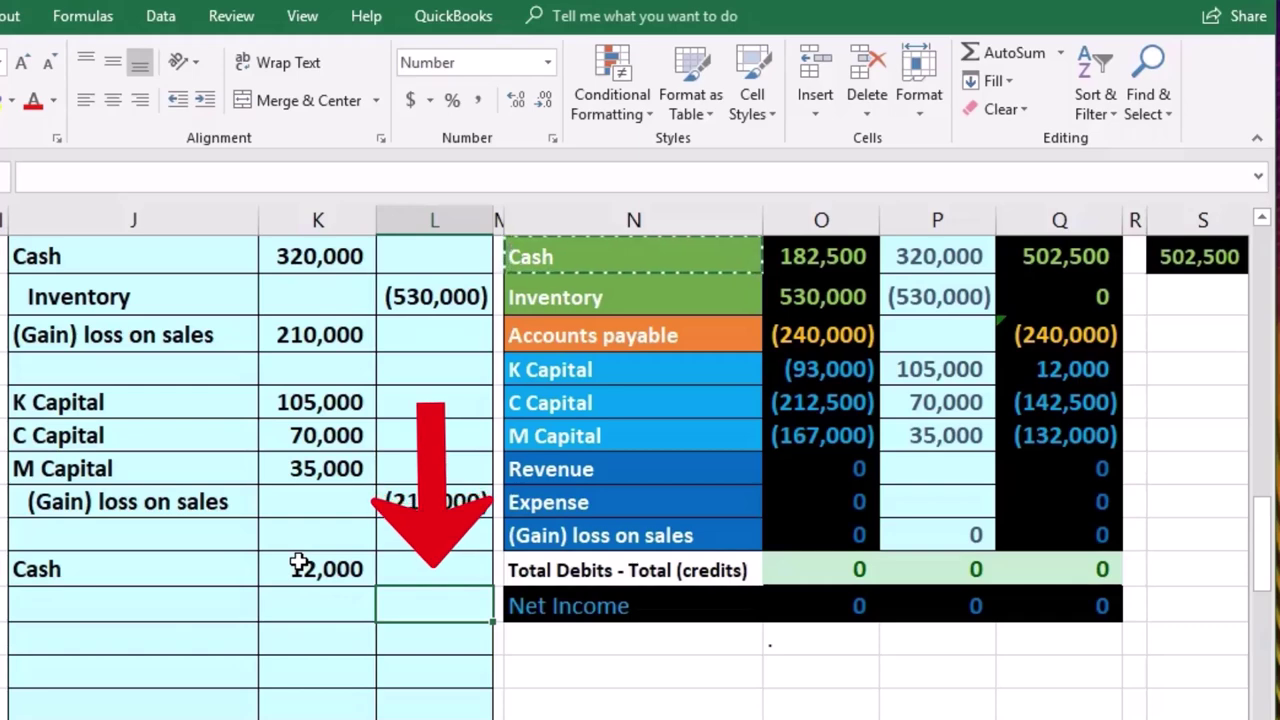
text(-)
key(Left)
key(Up)
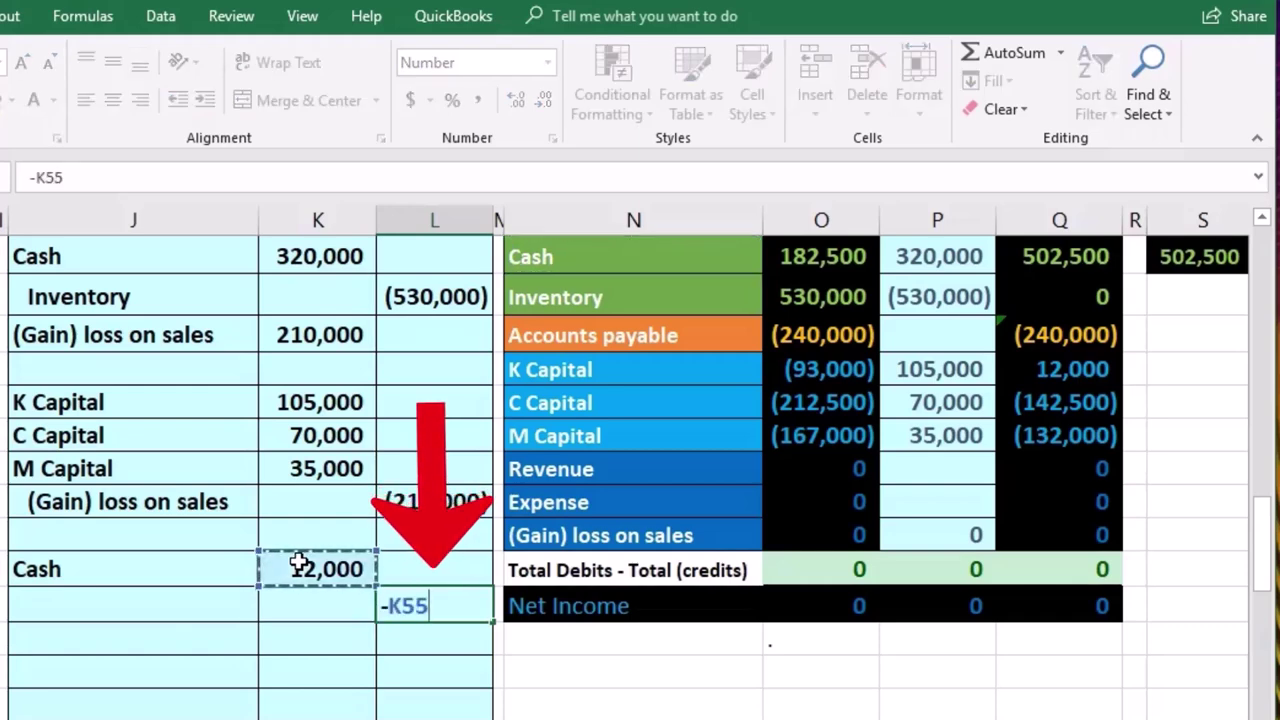
key(Return)
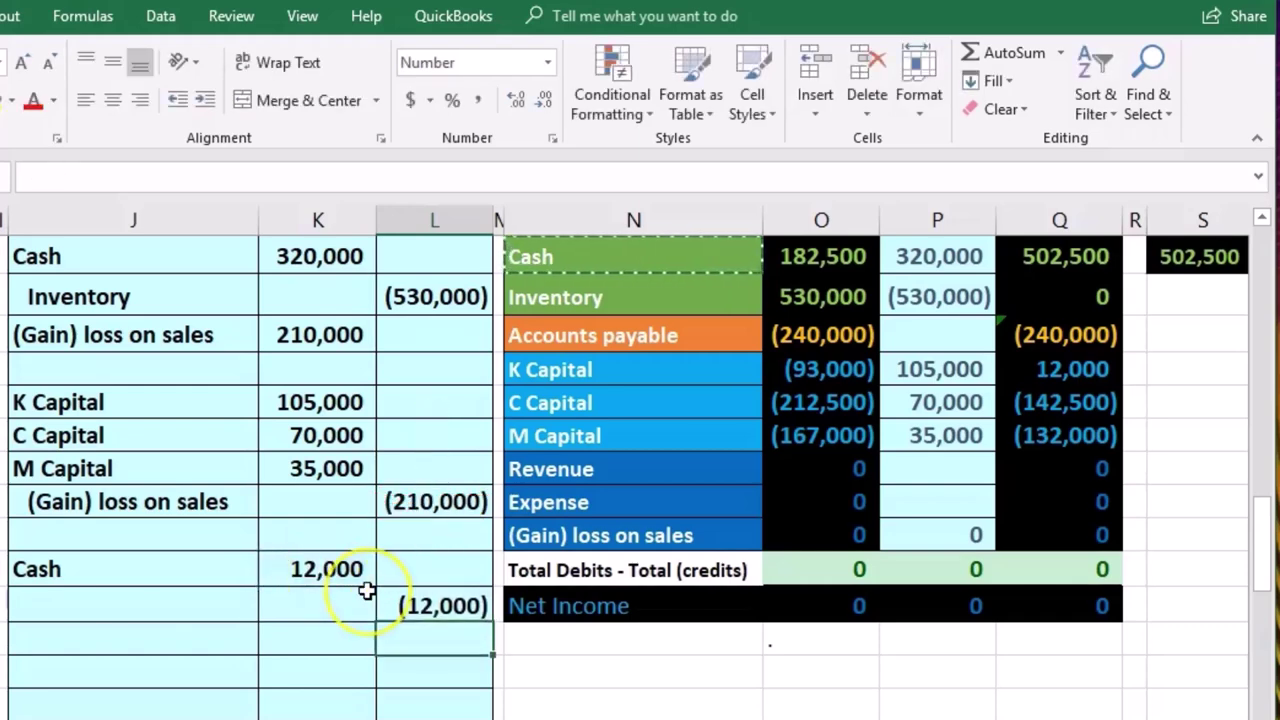
Copy the K Capital account name from N49 into the journal at J56 as values only and indent it
scroll(367, 591, up, 2)
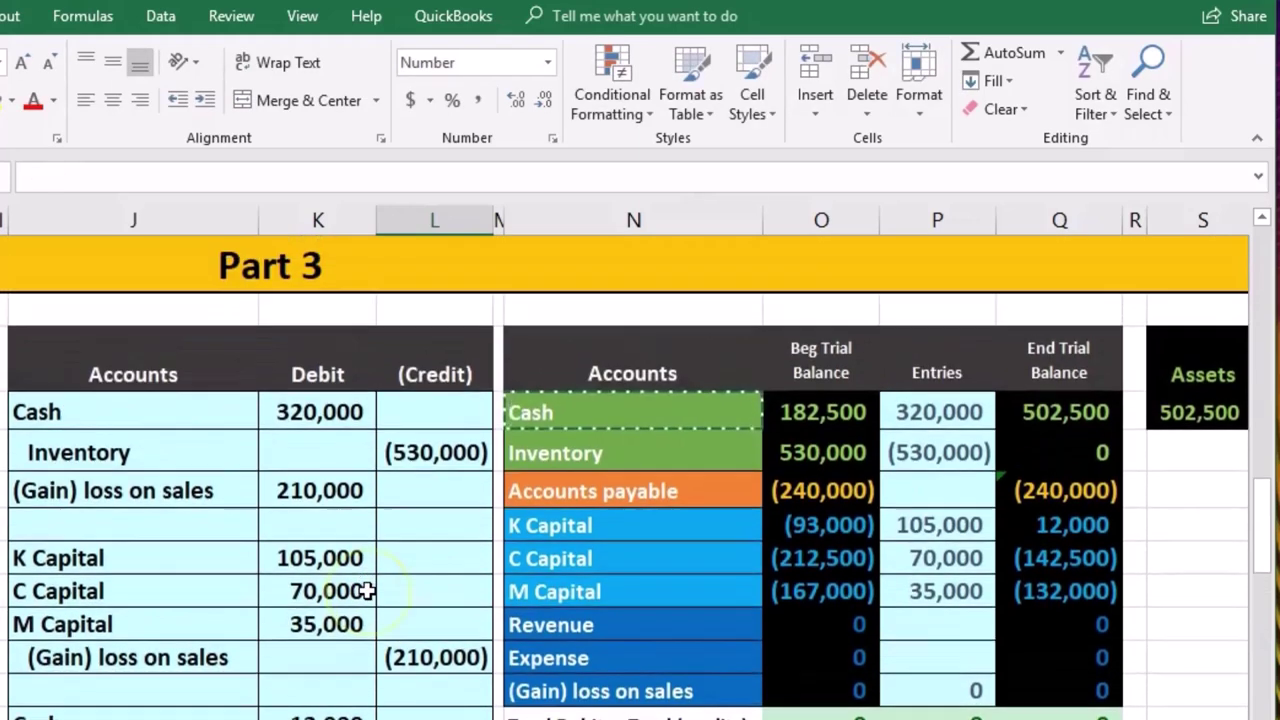
click(545, 527)
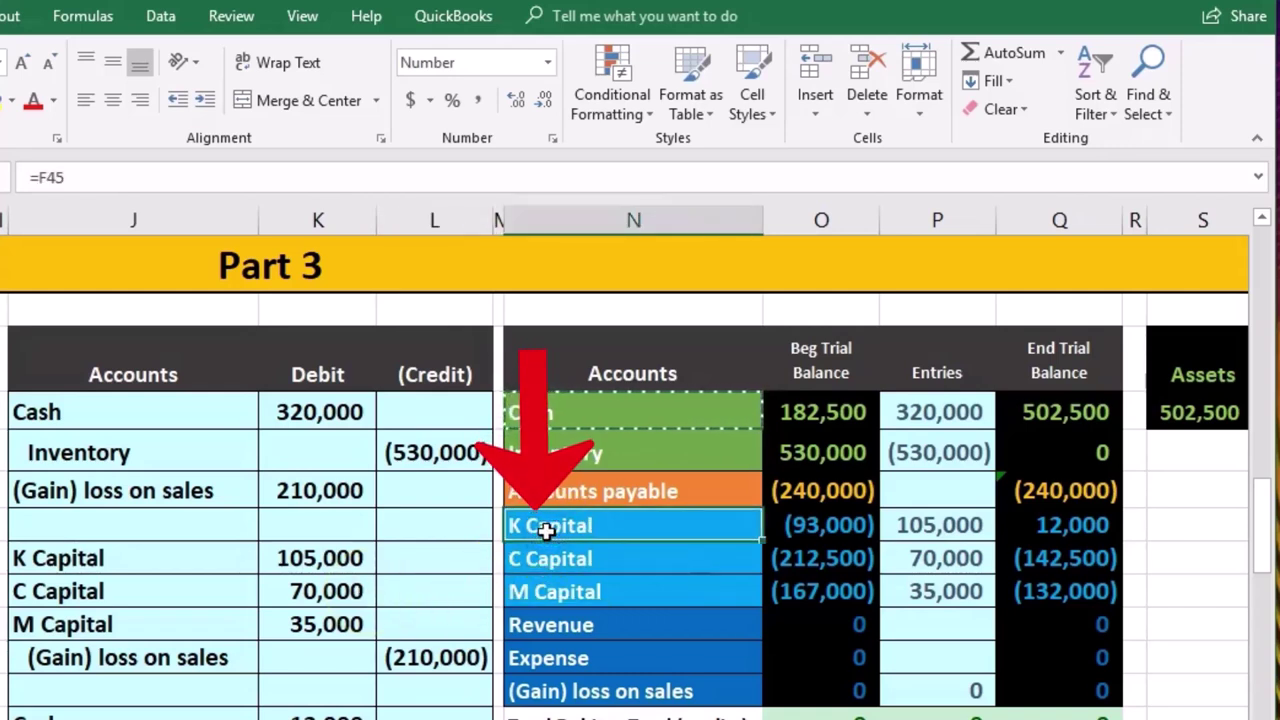
right_click(600, 525)
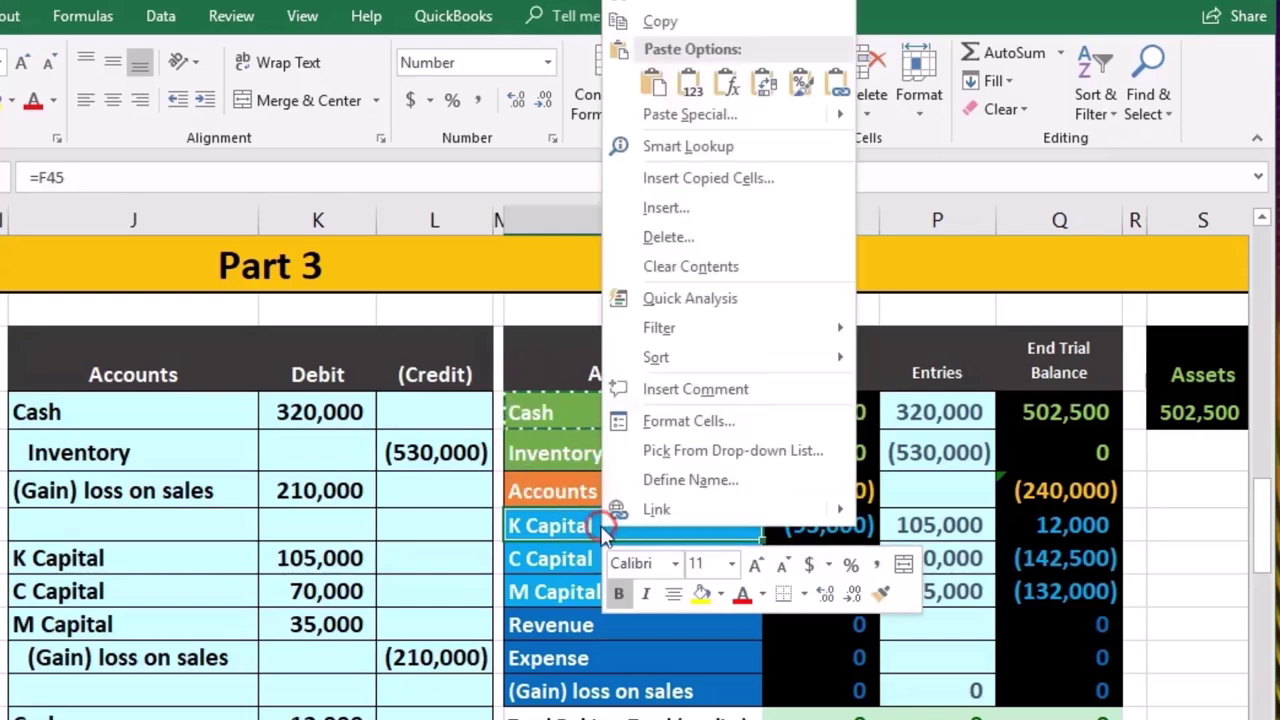
click(648, 22)
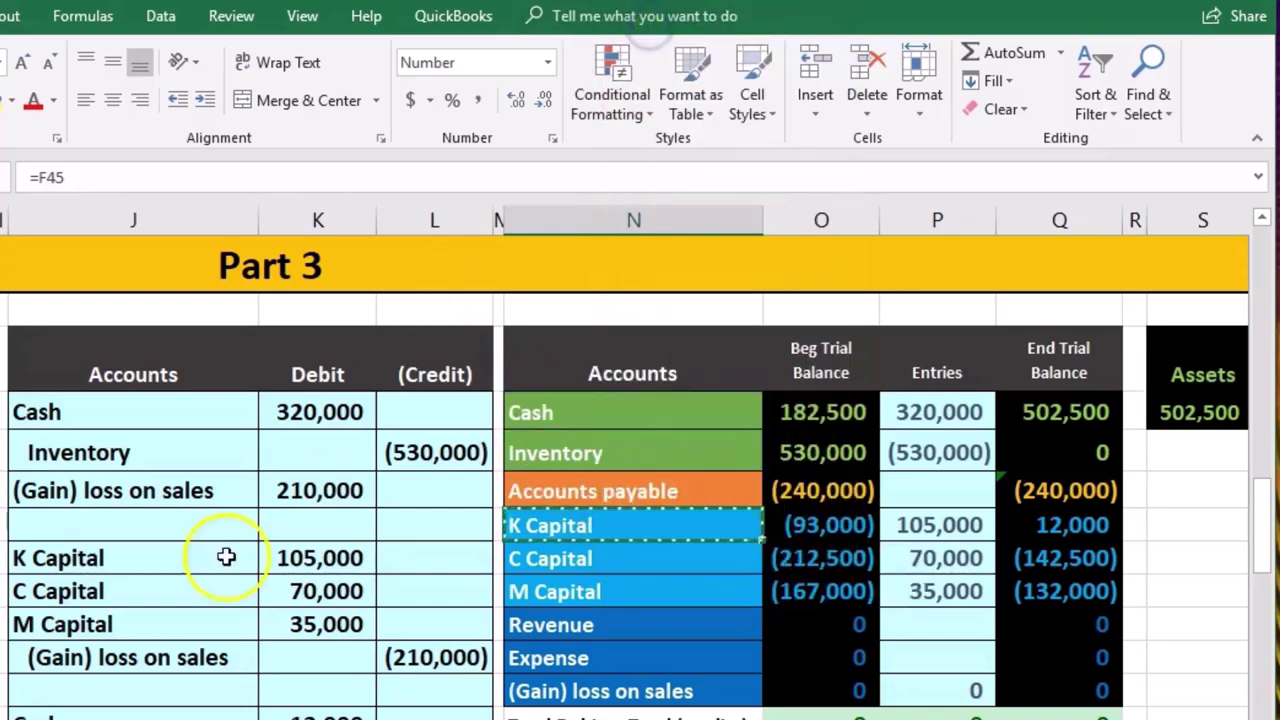
scroll(229, 557, down, 1)
click(186, 597)
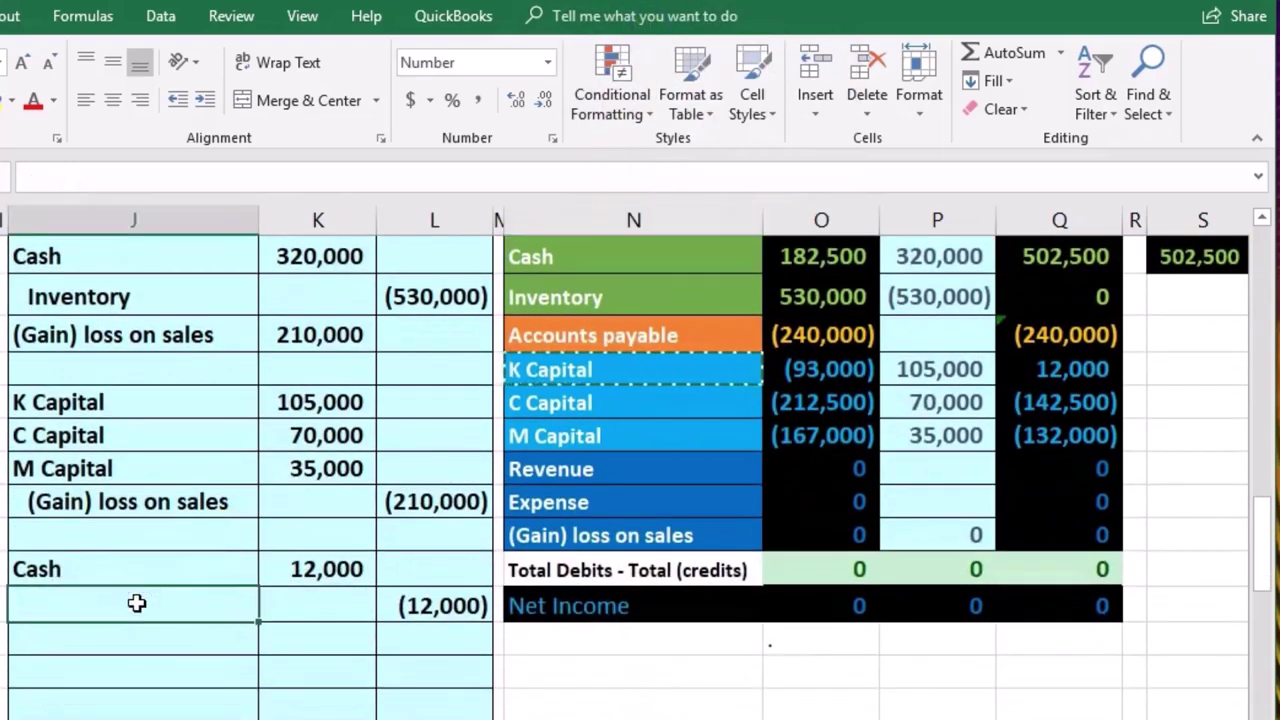
right_click(137, 603)
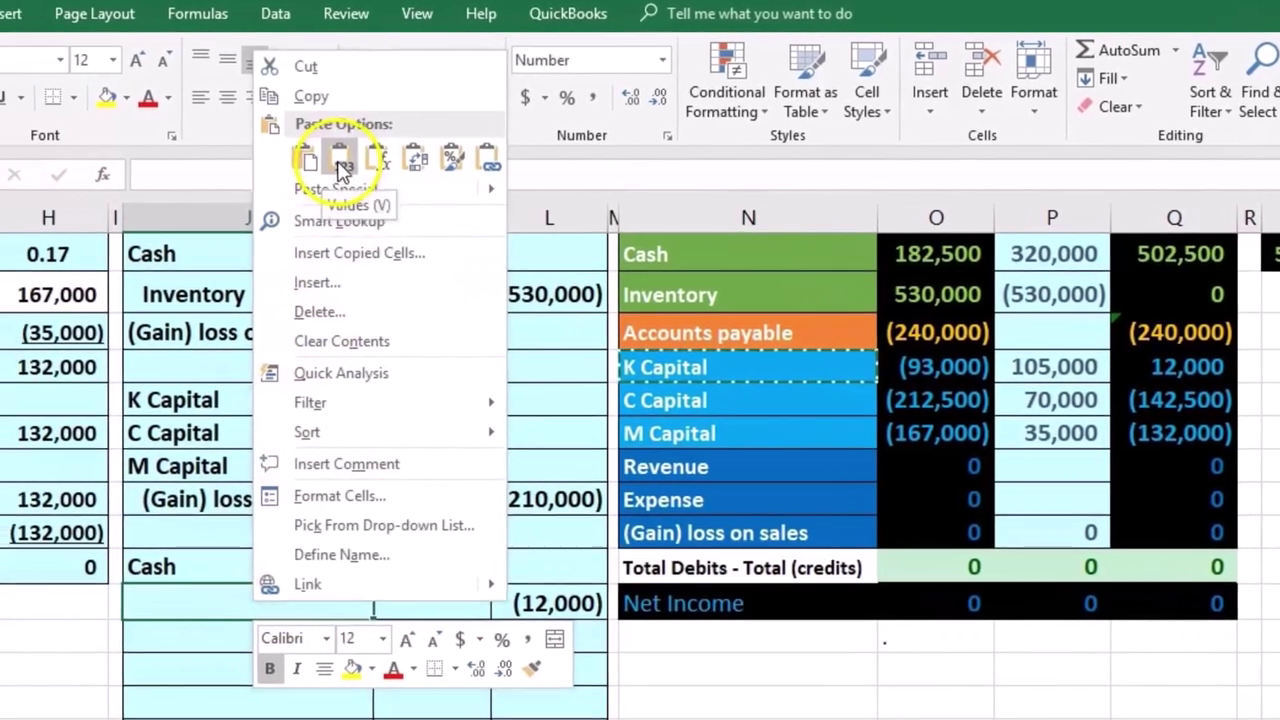
click(340, 170)
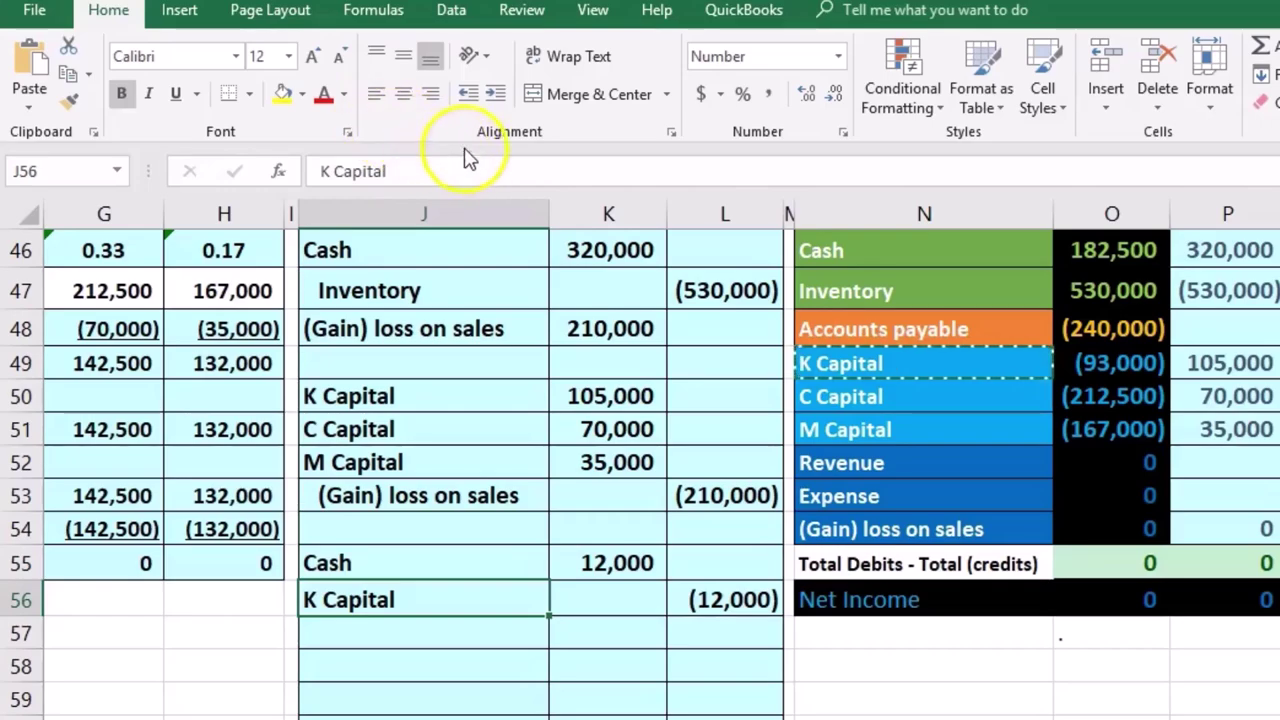
click(490, 95)
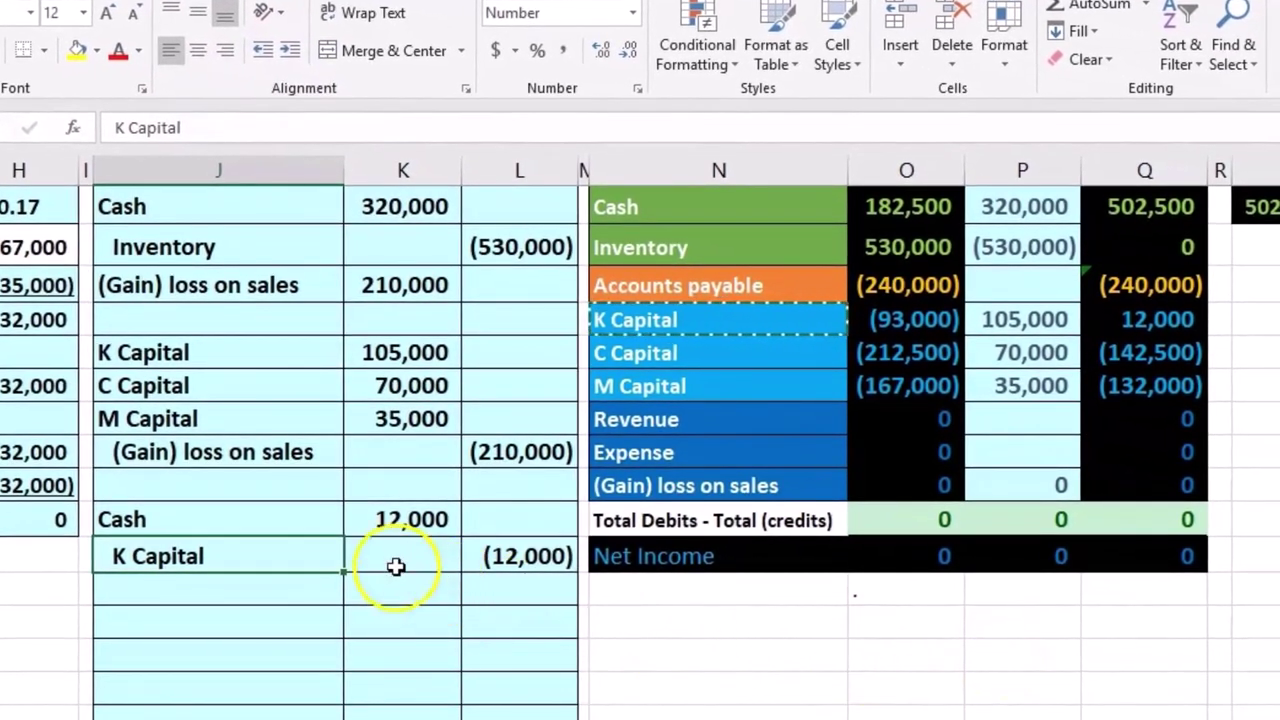
Add the 12,000 cash contribution debit to the Cash entry in P46, making the formula =K46+K55
drag(272, 519, 371, 526)
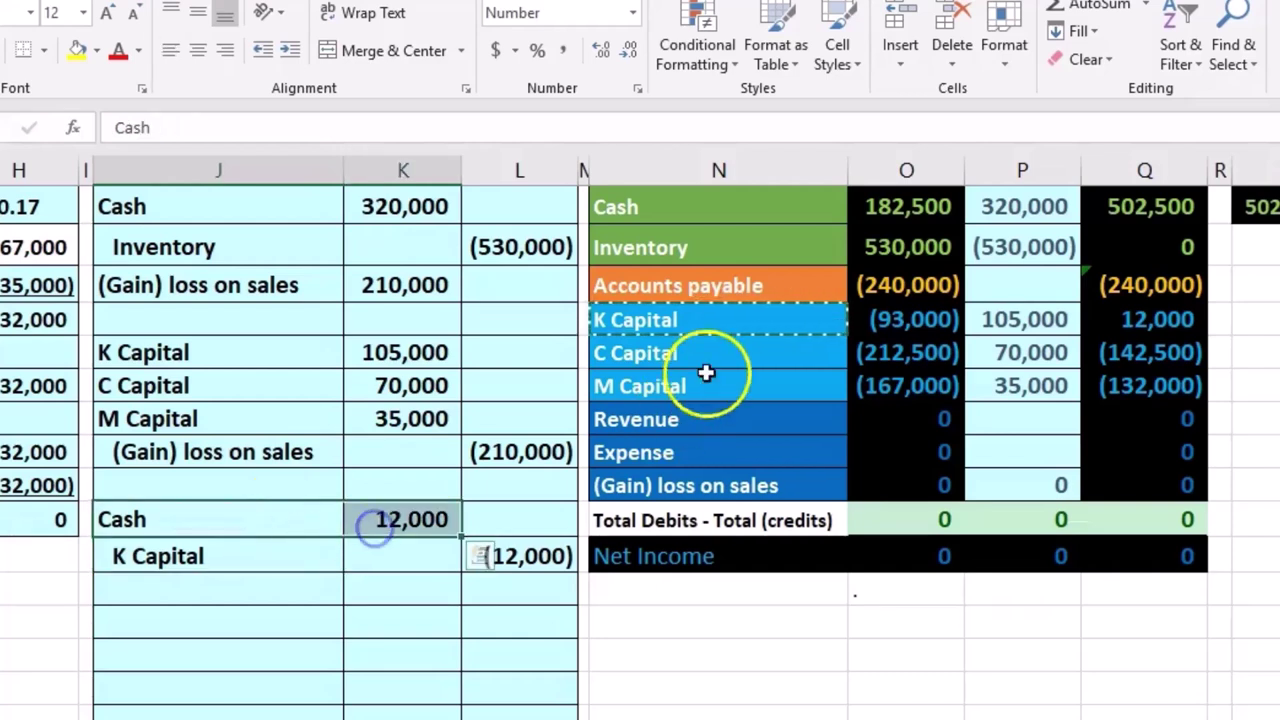
drag(741, 207, 879, 222)
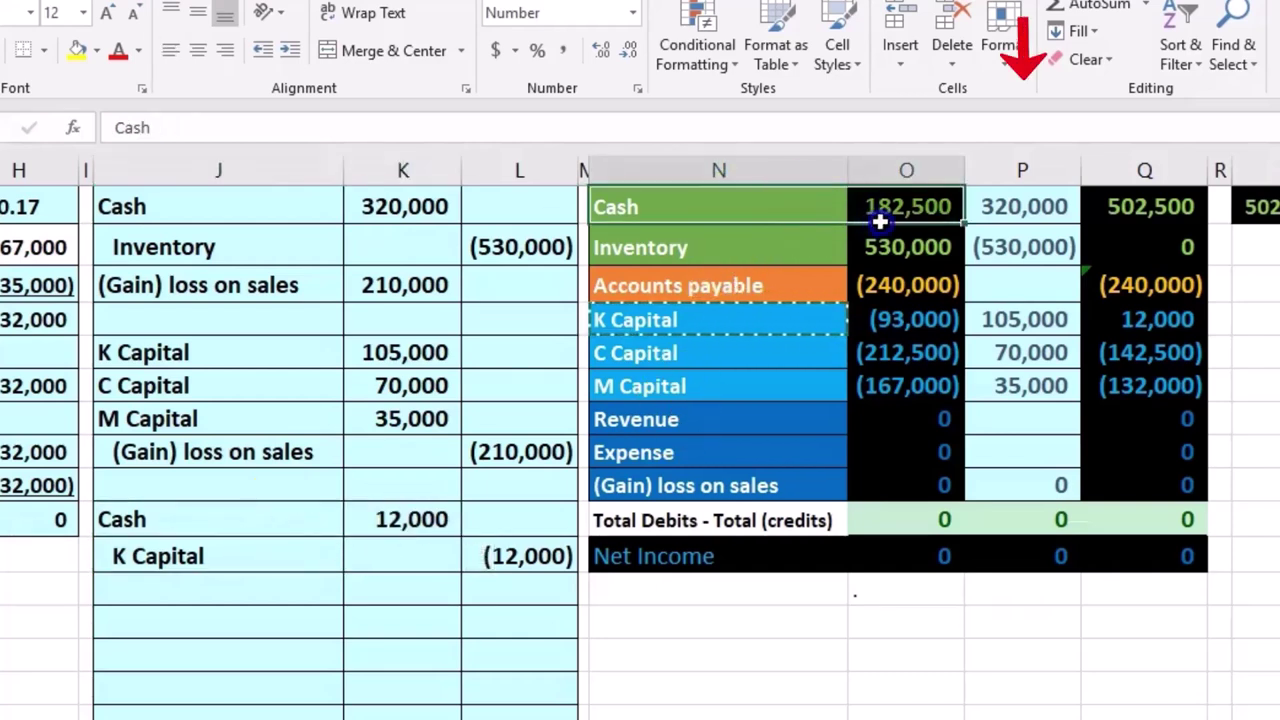
click(1041, 207)
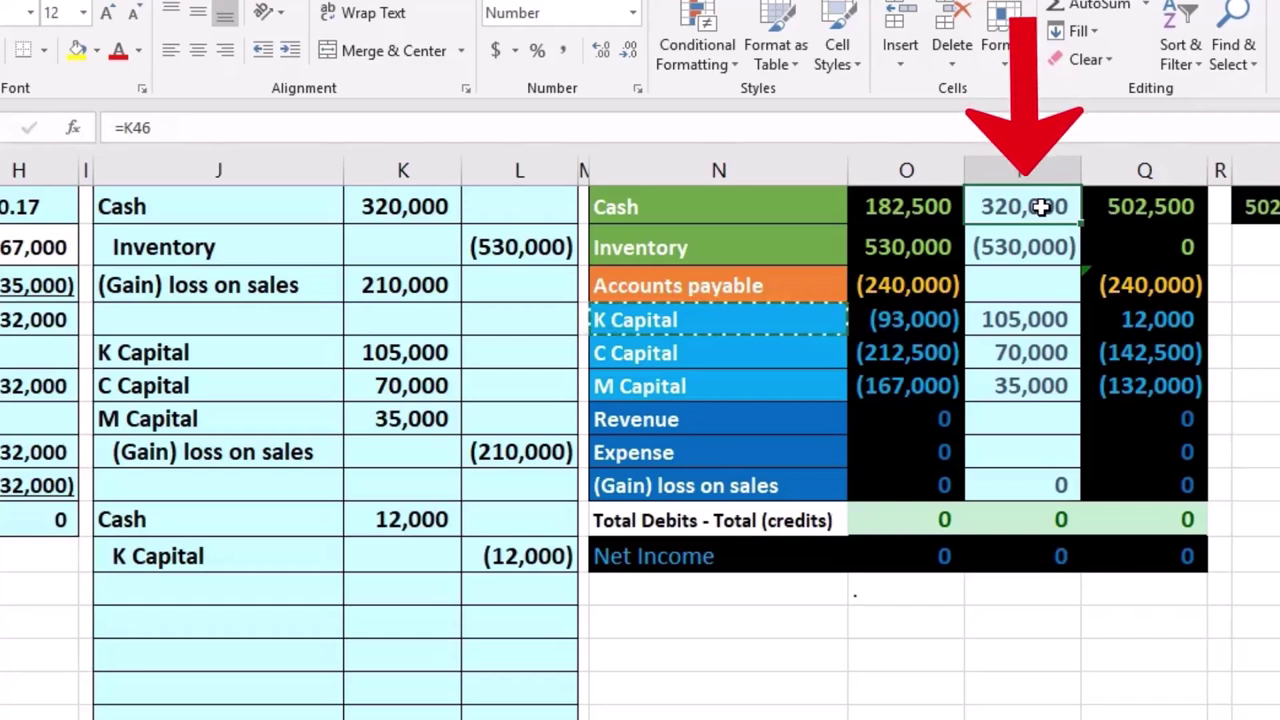
double_click(1041, 207)
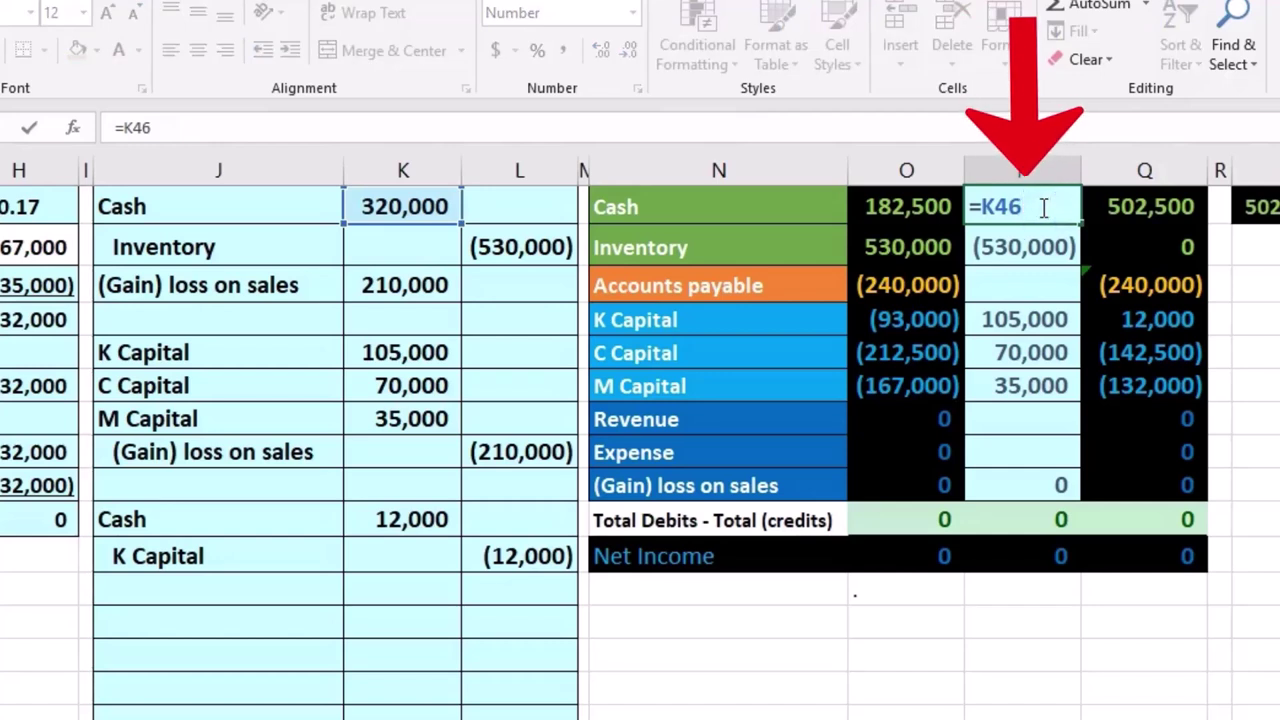
text(+)
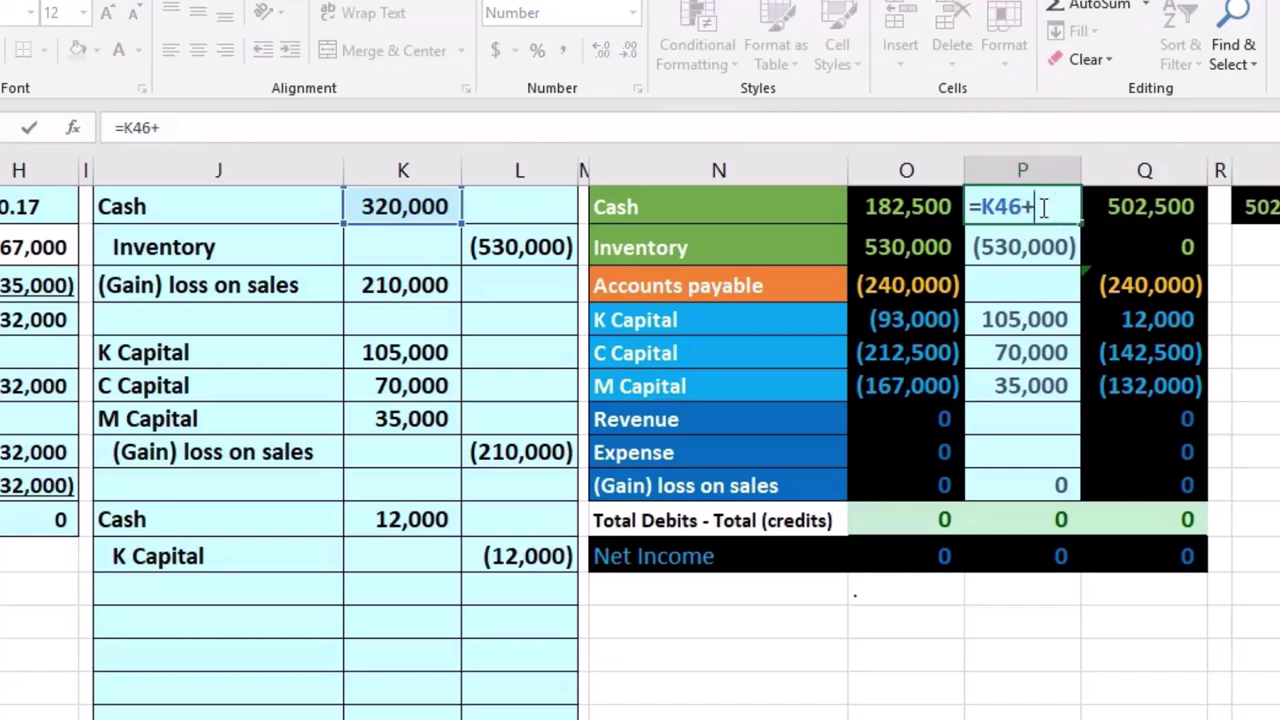
click(420, 521)
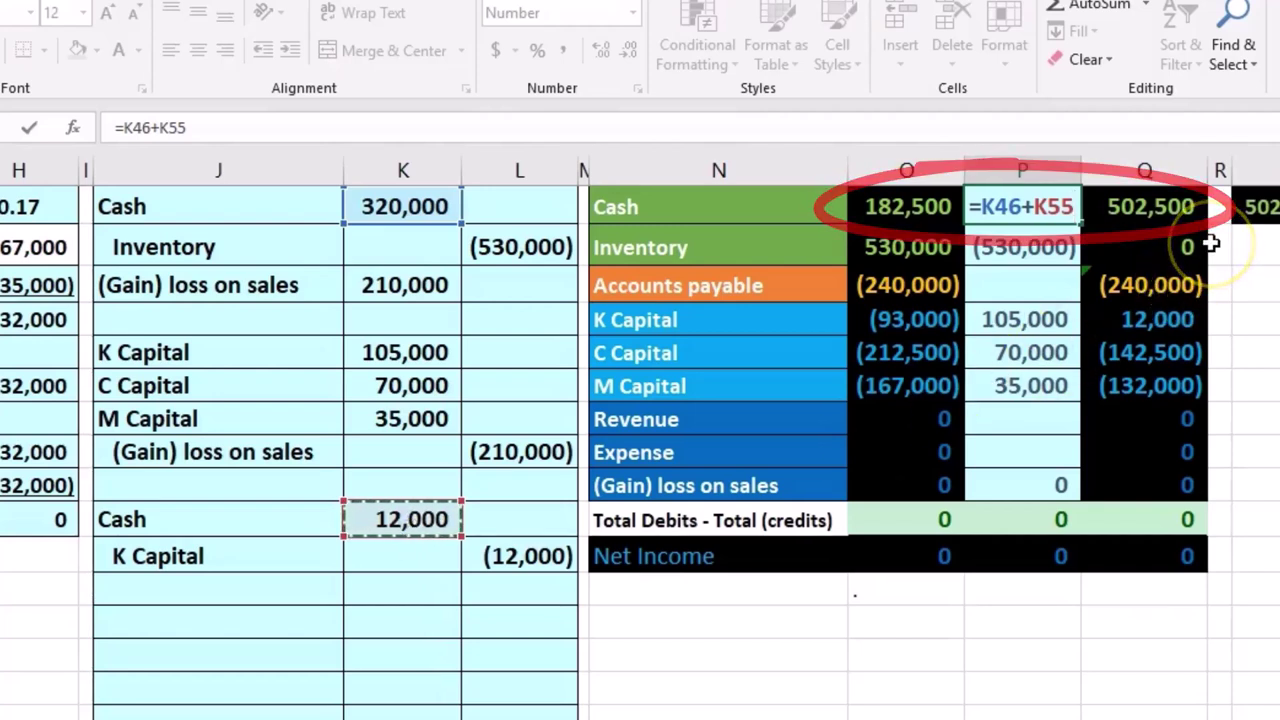
key(Return)
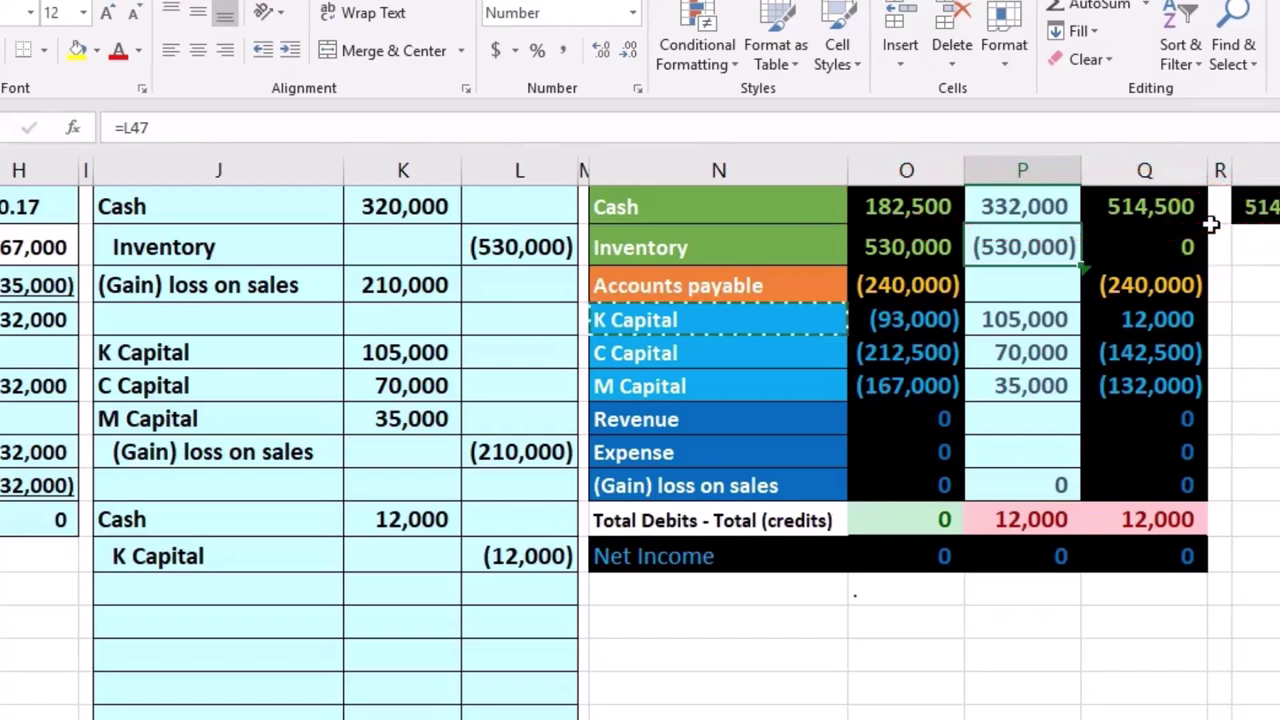
Add the contribution credit to the K Capital entry in P49, making the formula =K50+L56
drag(332, 552, 528, 557)
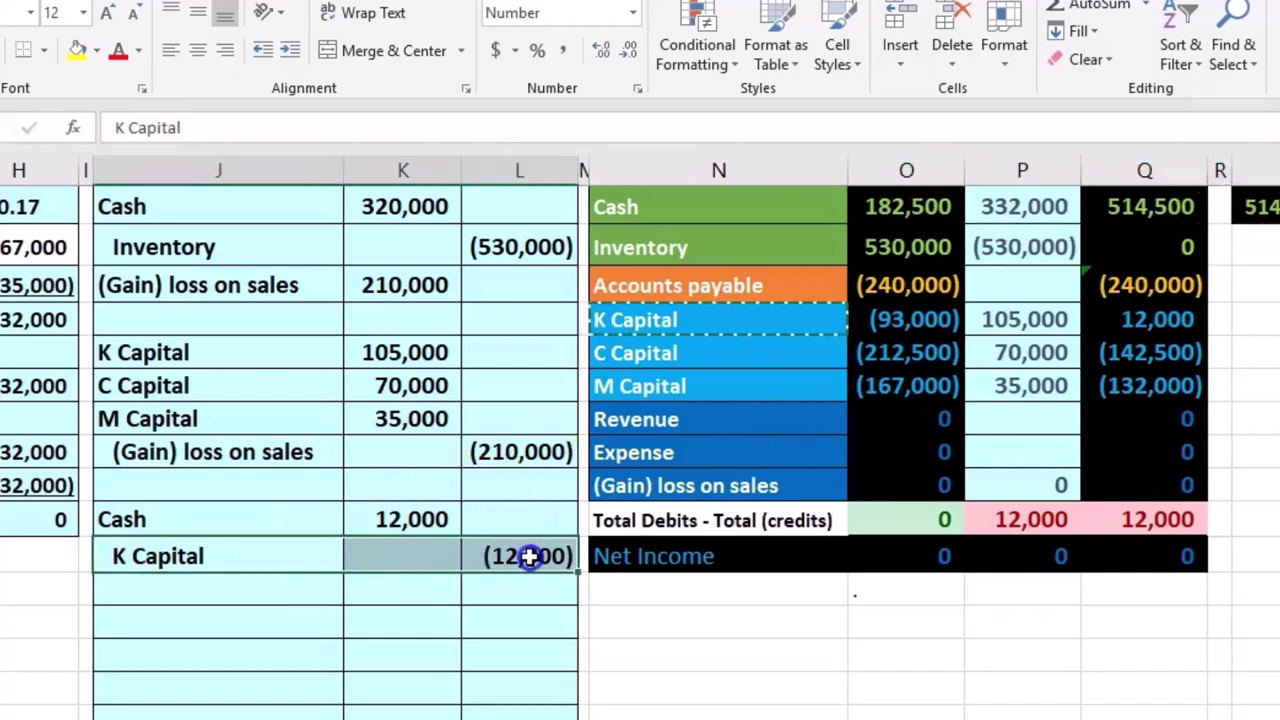
click(698, 320)
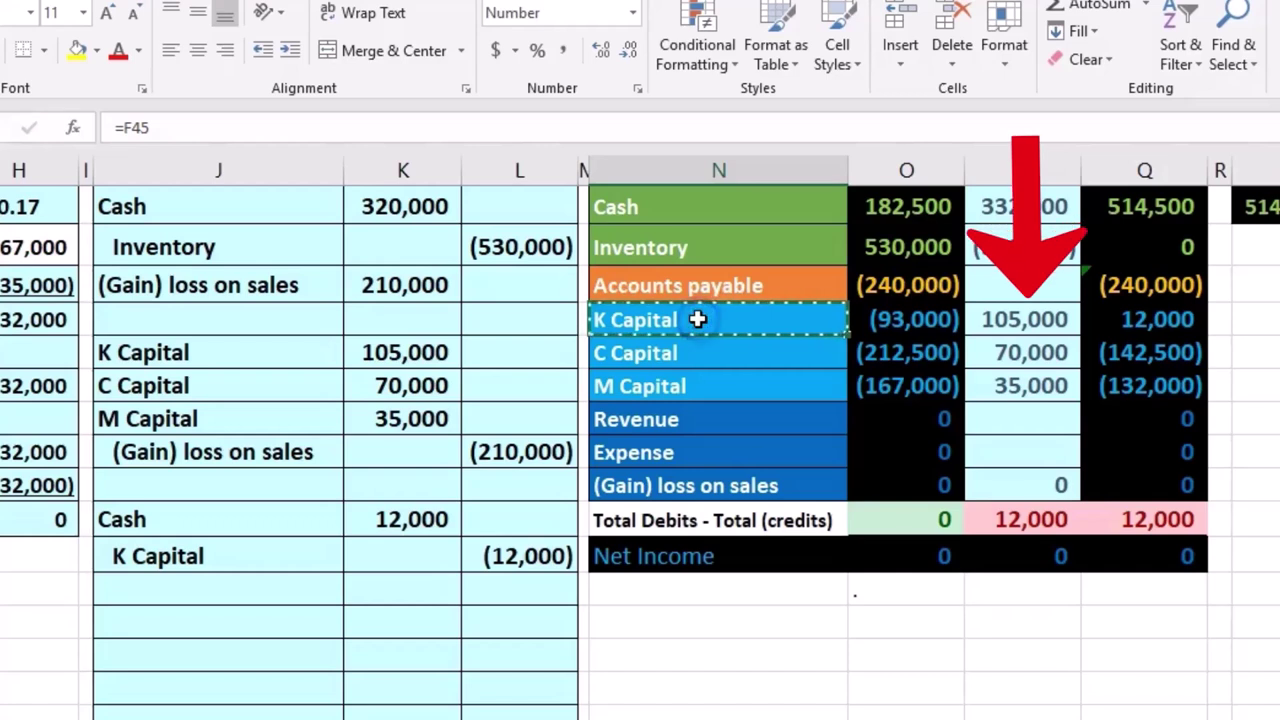
click(1022, 319)
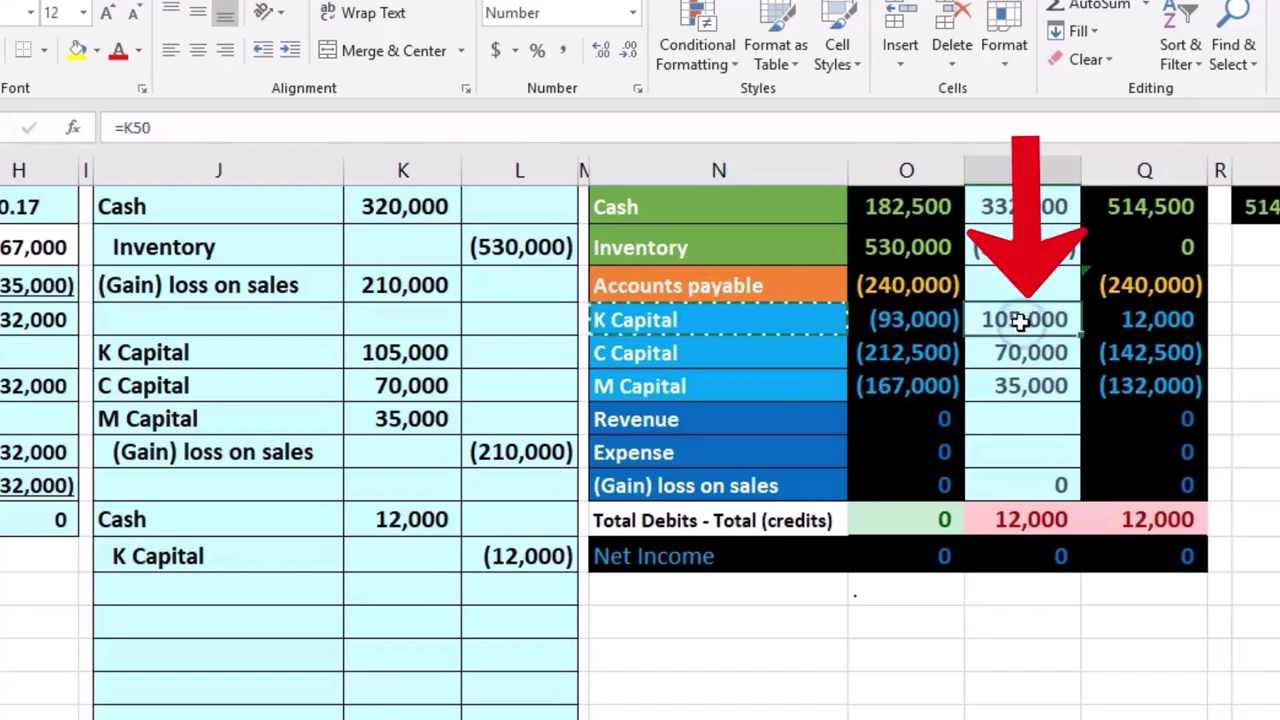
double_click(1020, 319)
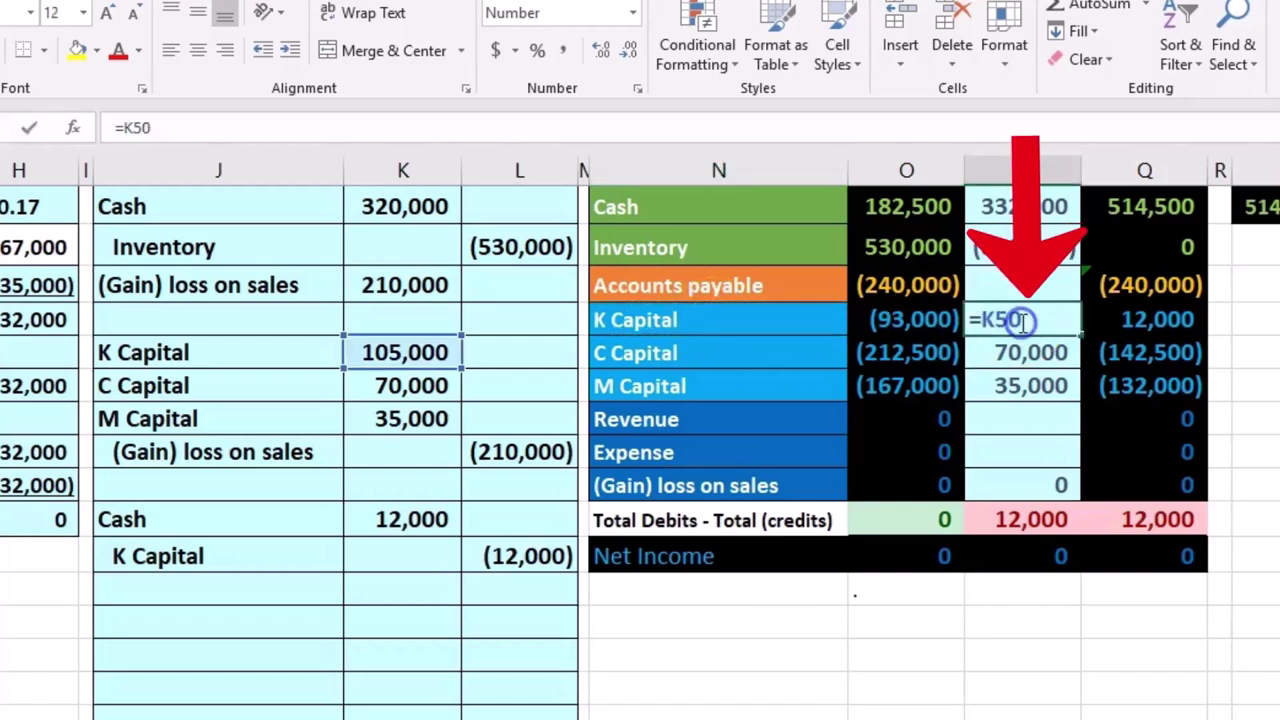
text(+)
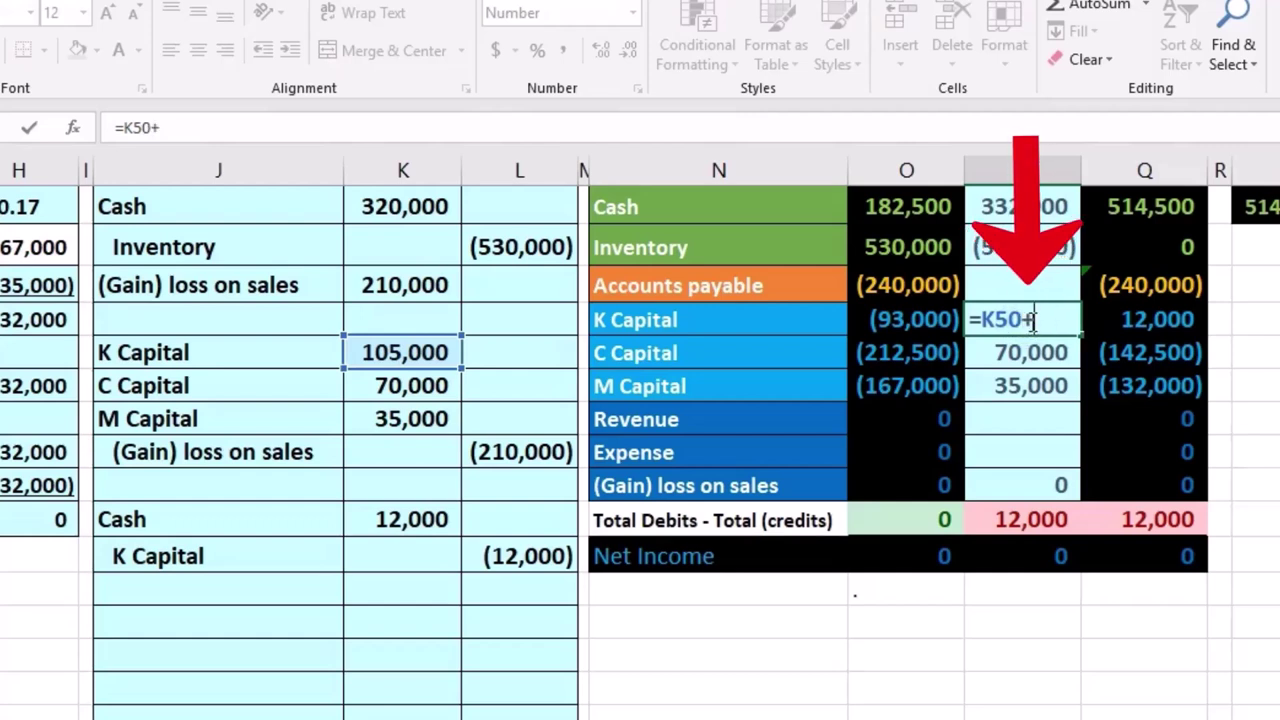
click(553, 555)
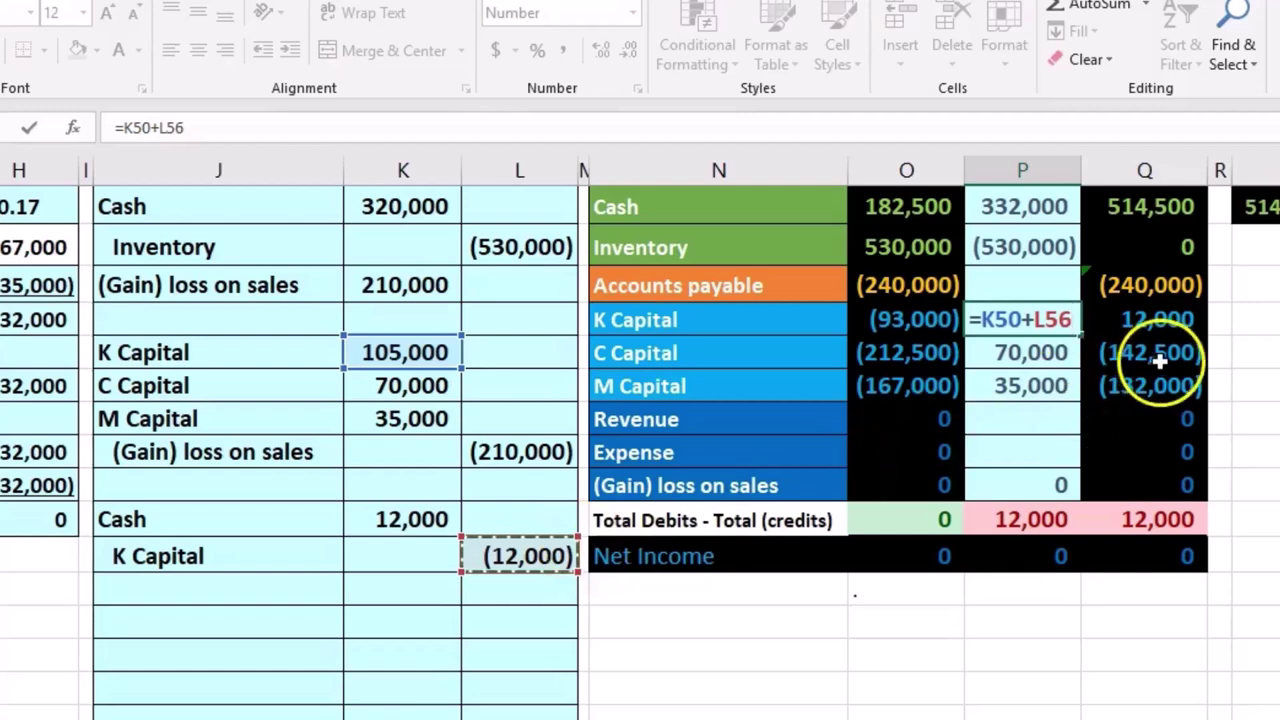
key(Return)
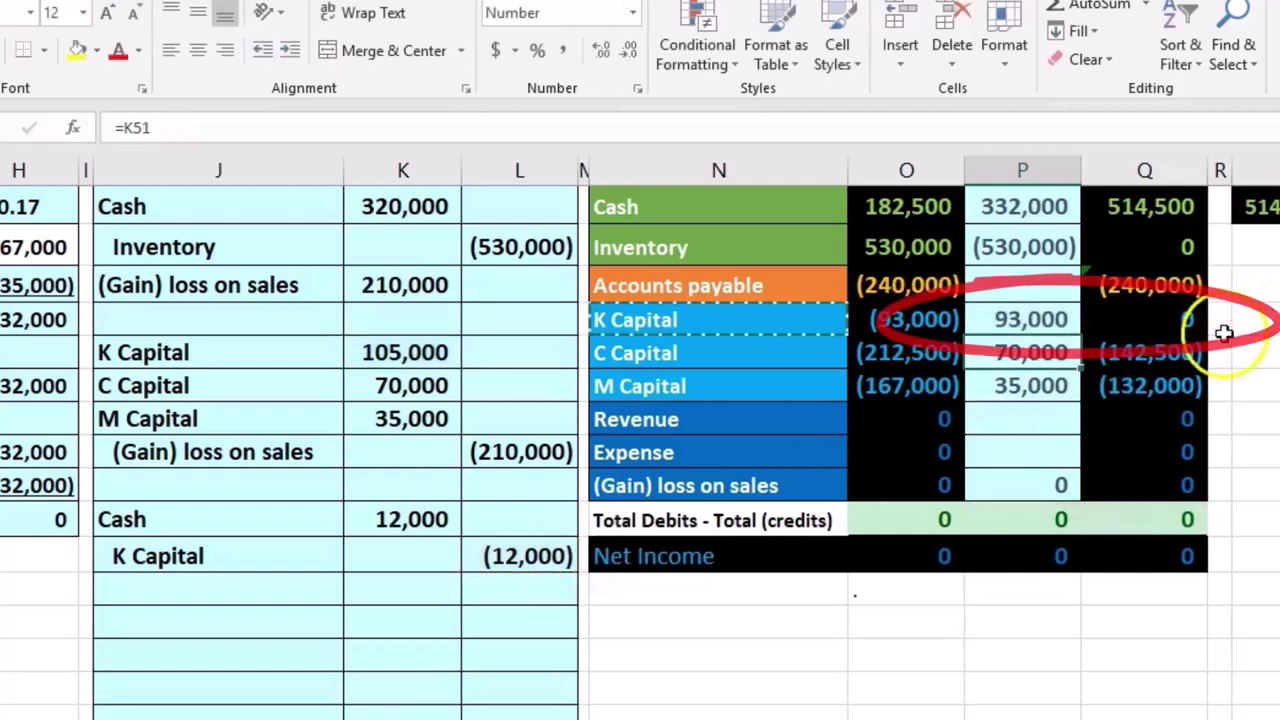
drag(1165, 352, 1162, 376)
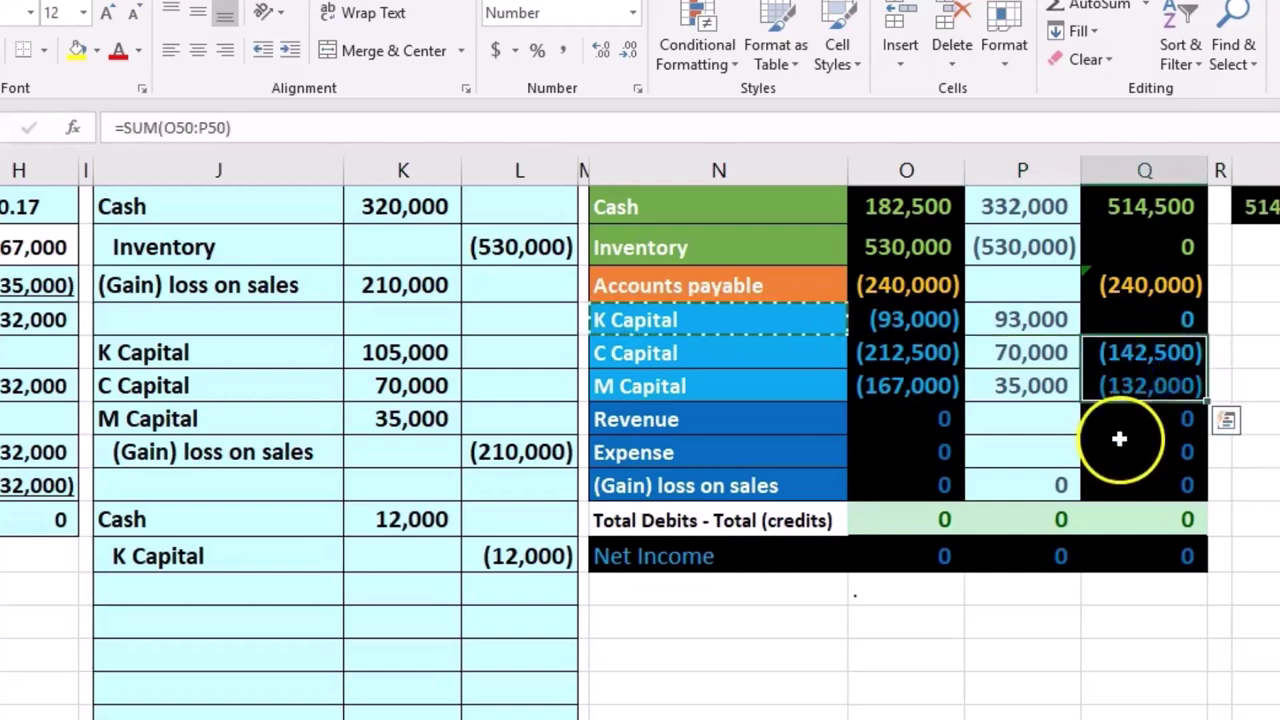
Copy the Cash account name from N46 into the journal at J59 as values only and indent it
scroll(1120, 440, up, 1)
click(777, 443)
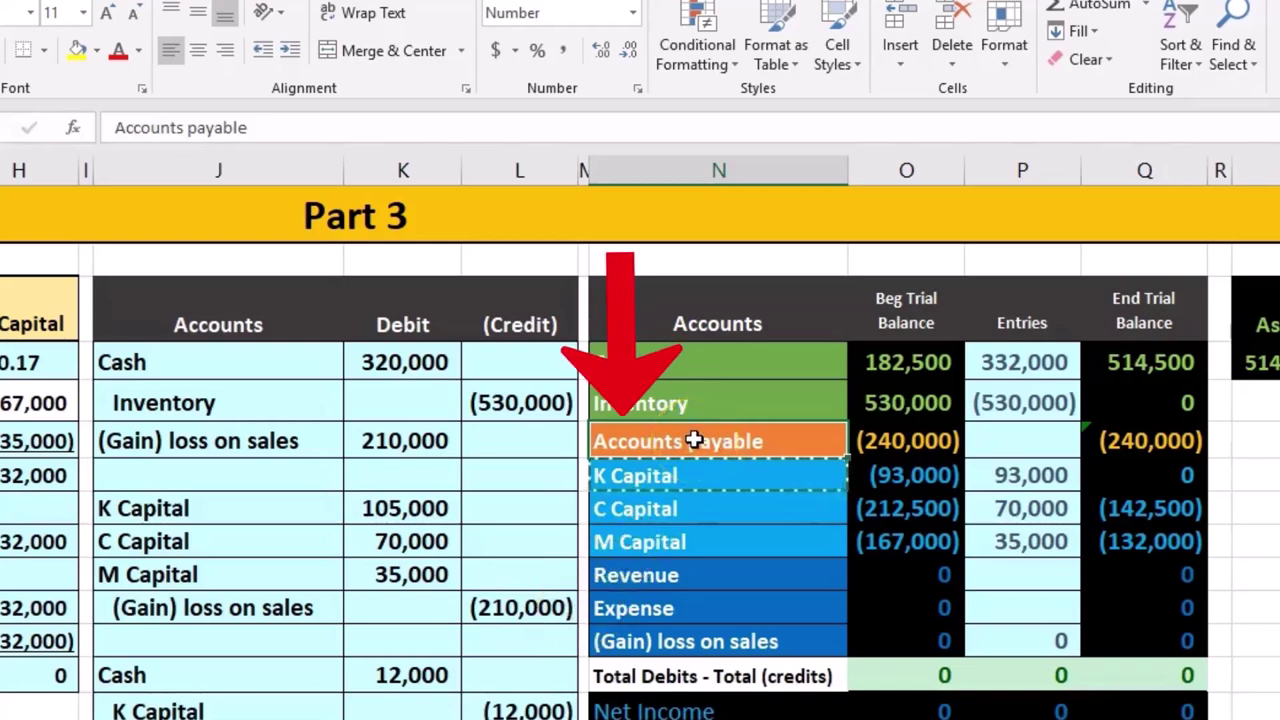
click(685, 364)
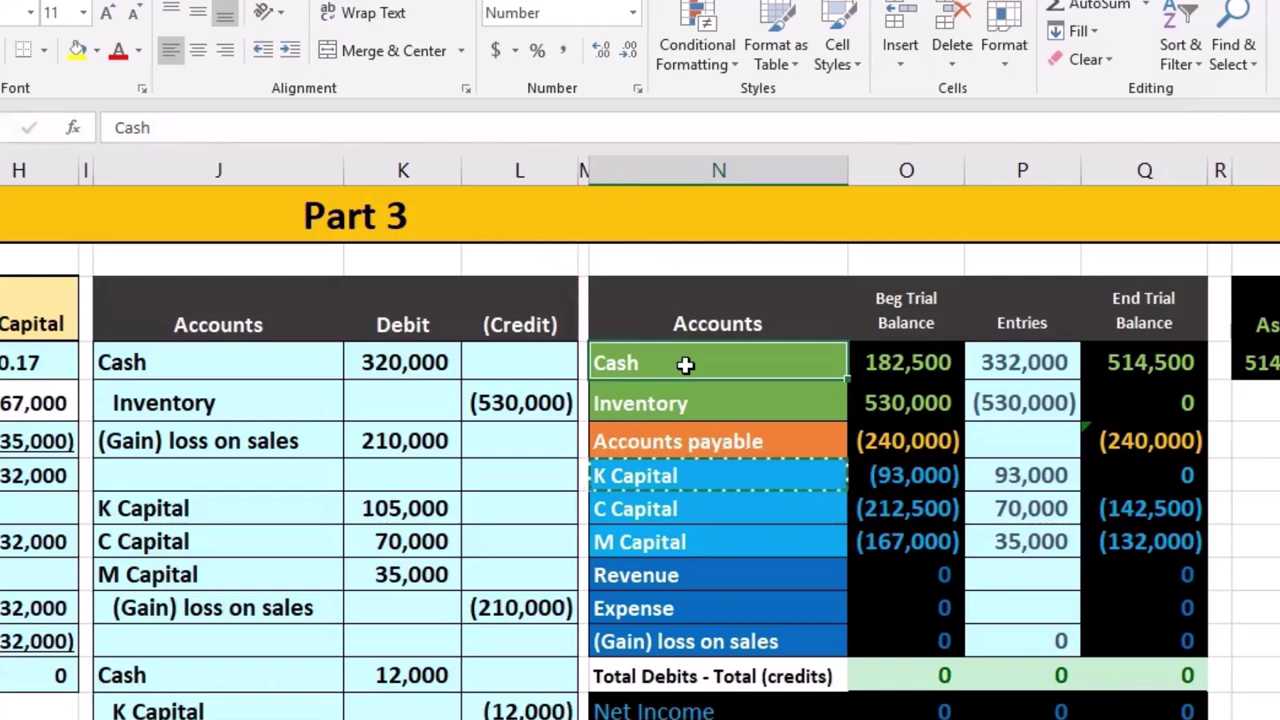
right_click(685, 364)
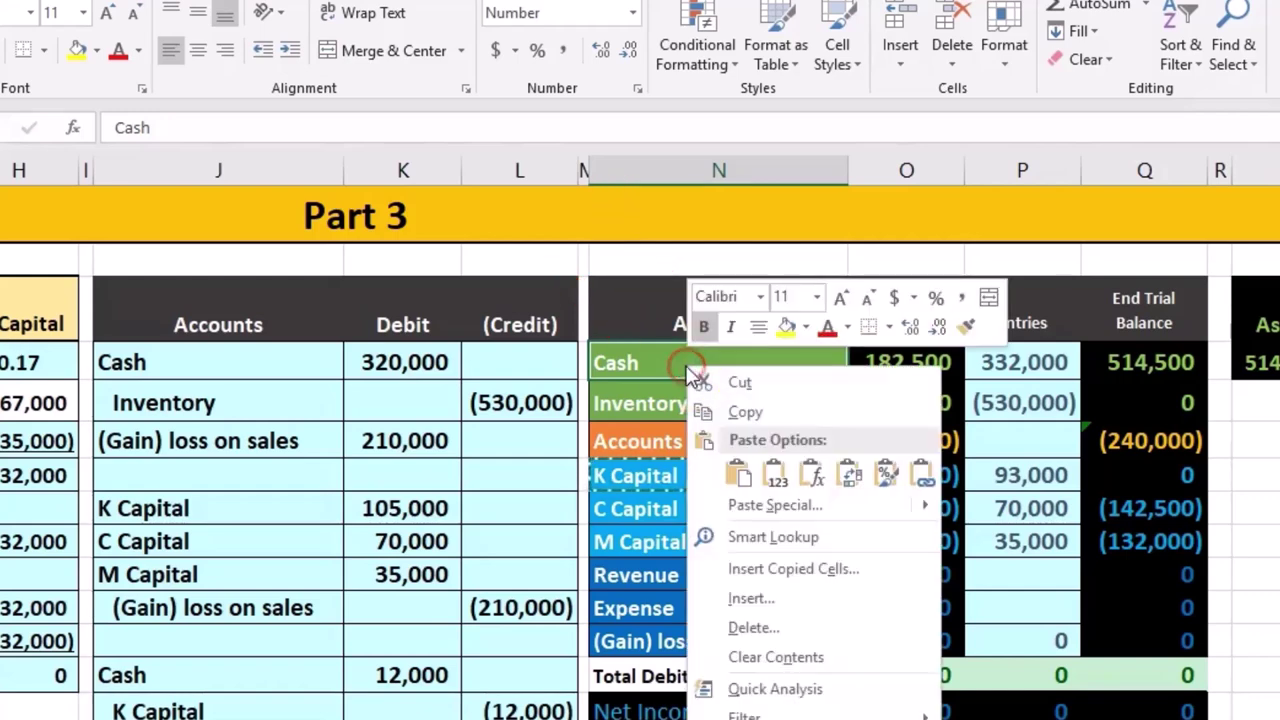
click(703, 410)
scroll(225, 583, down, 3)
click(194, 471)
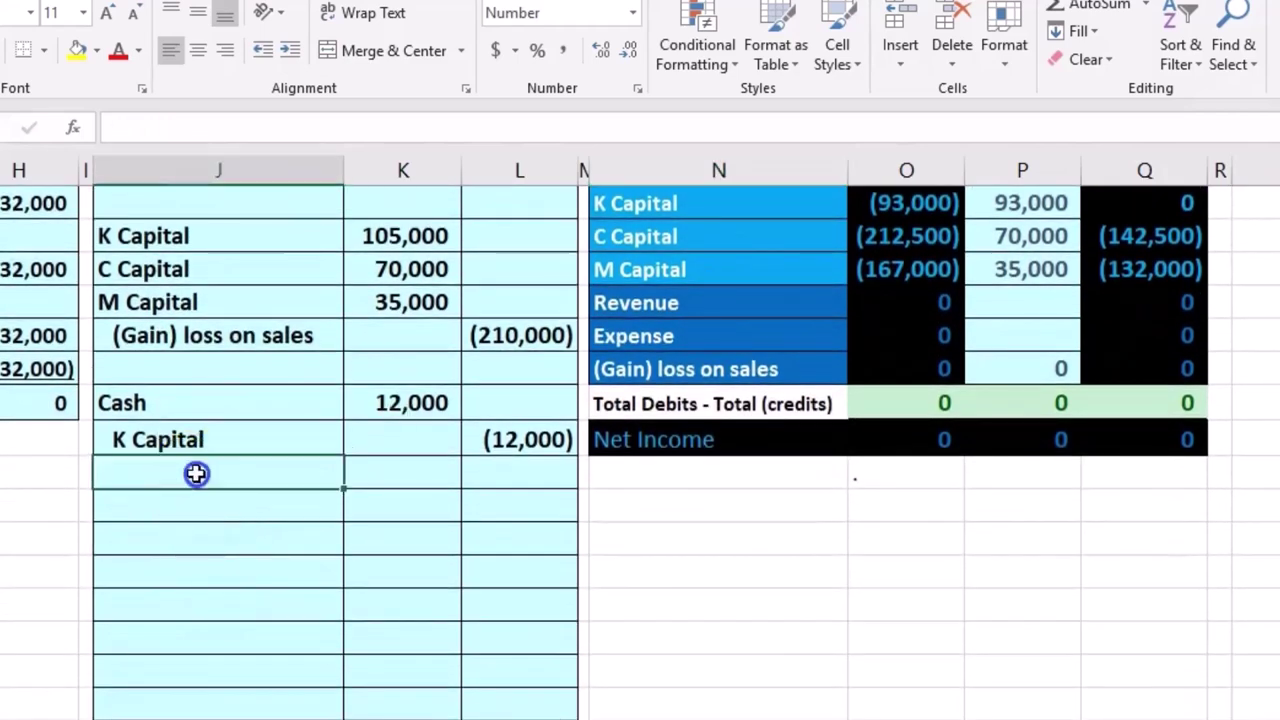
click(189, 506)
click(175, 542)
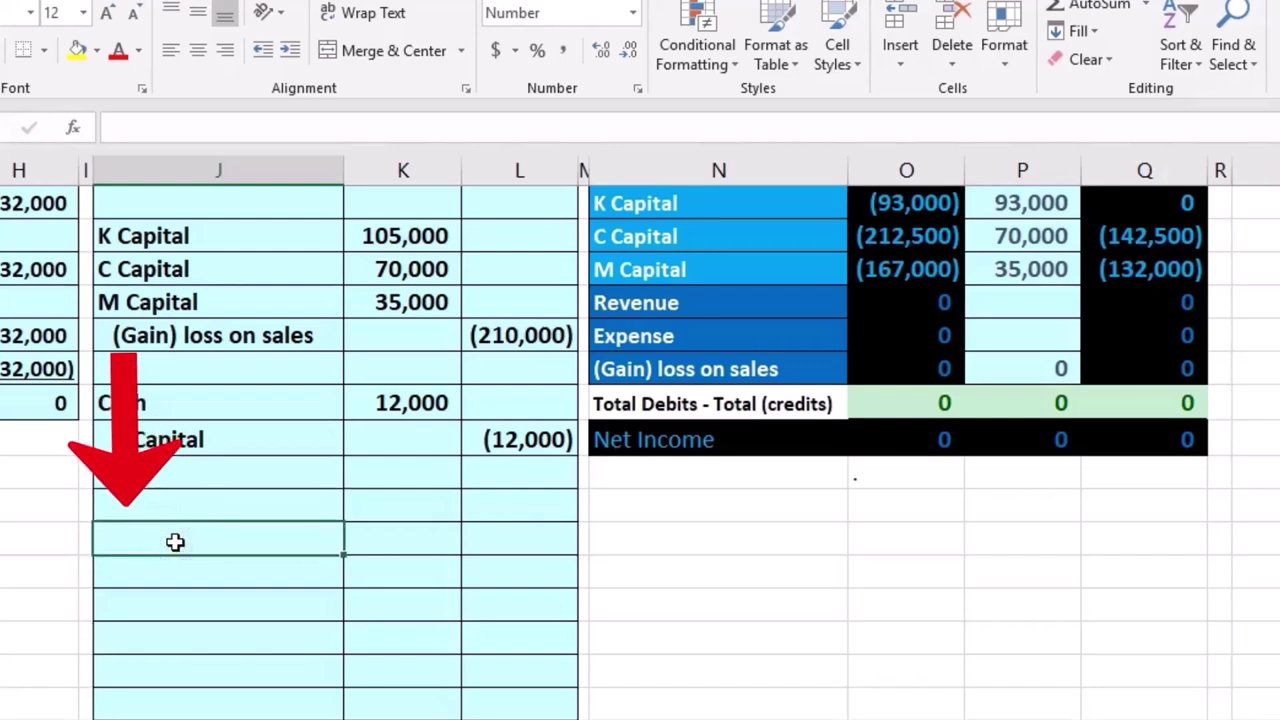
right_click(175, 542)
click(262, 100)
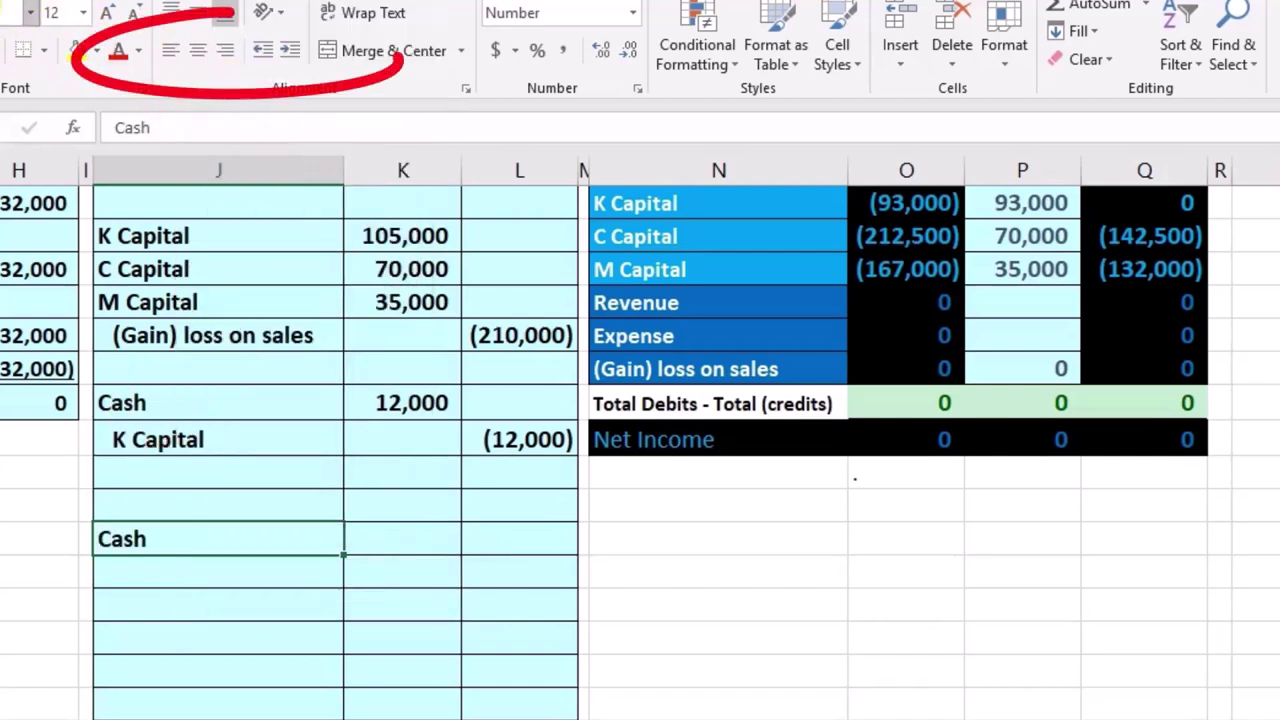
click(288, 54)
Enter a 240,000 cash credit as a negative amount in L59 for paying off accounts payable
scroll(483, 467, up, 1)
scroll(483, 467, up, 1)
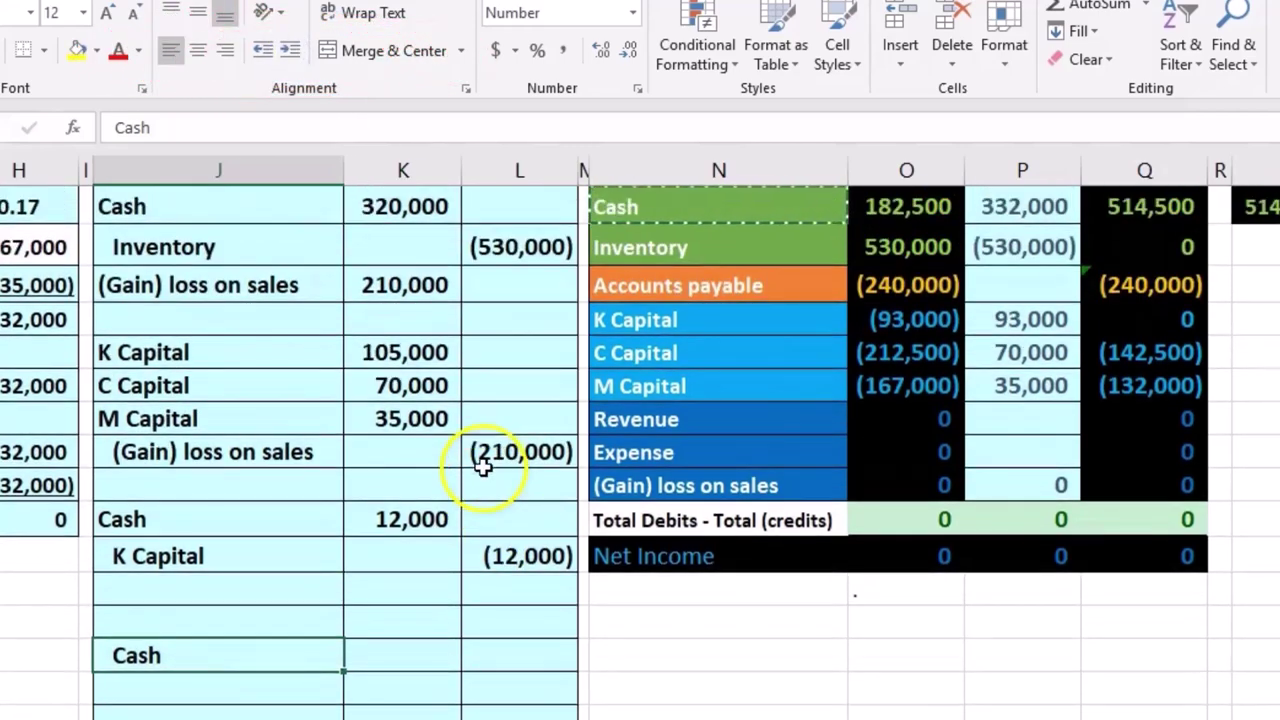
click(528, 655)
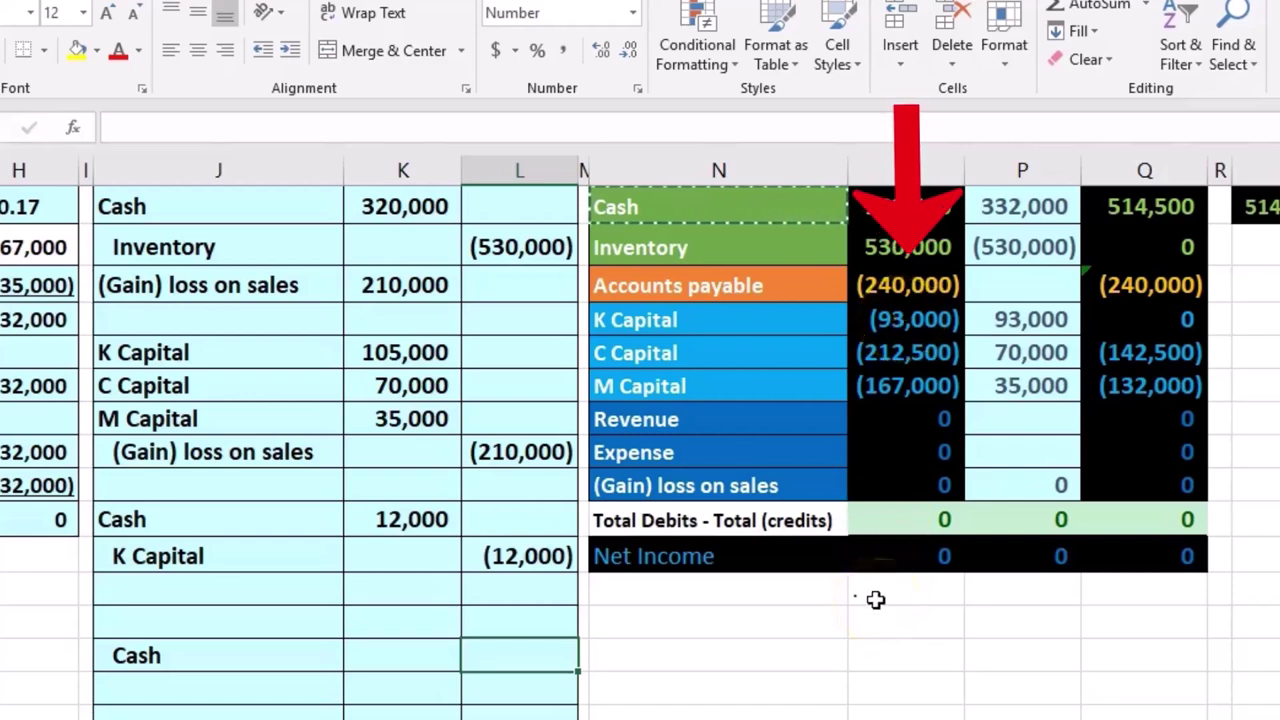
text(-)
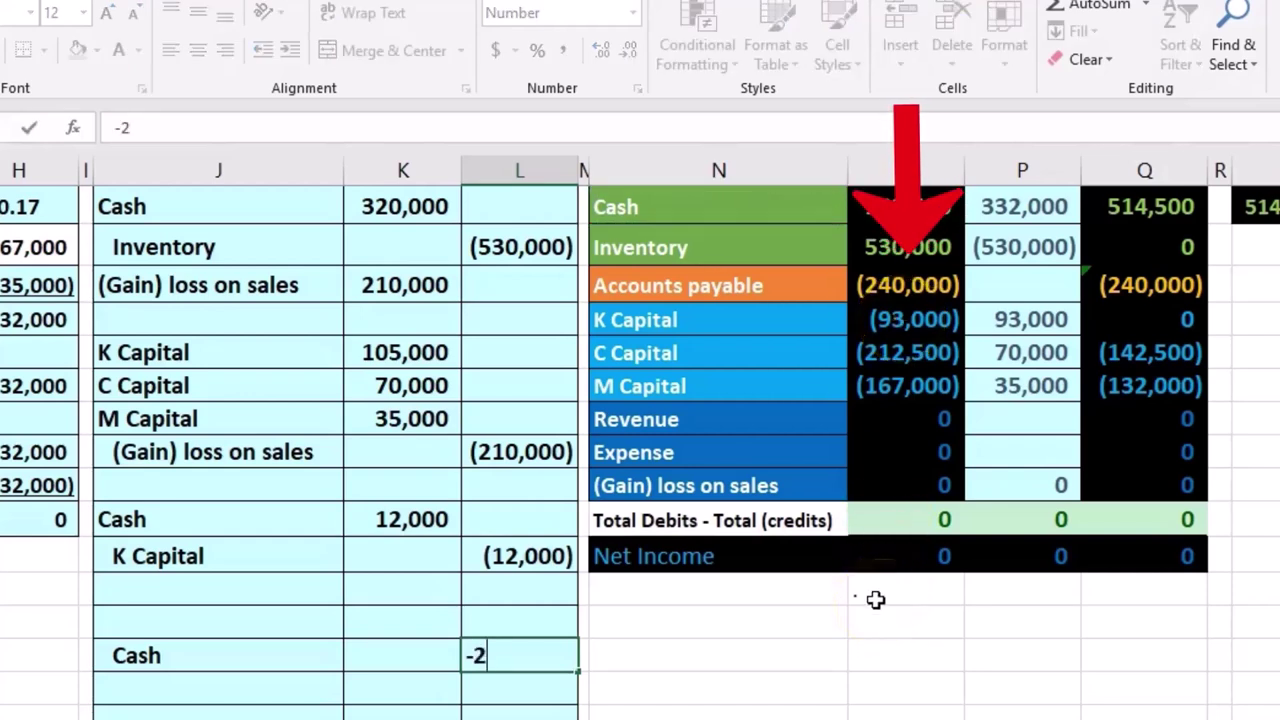
text(240000)
key(Return)
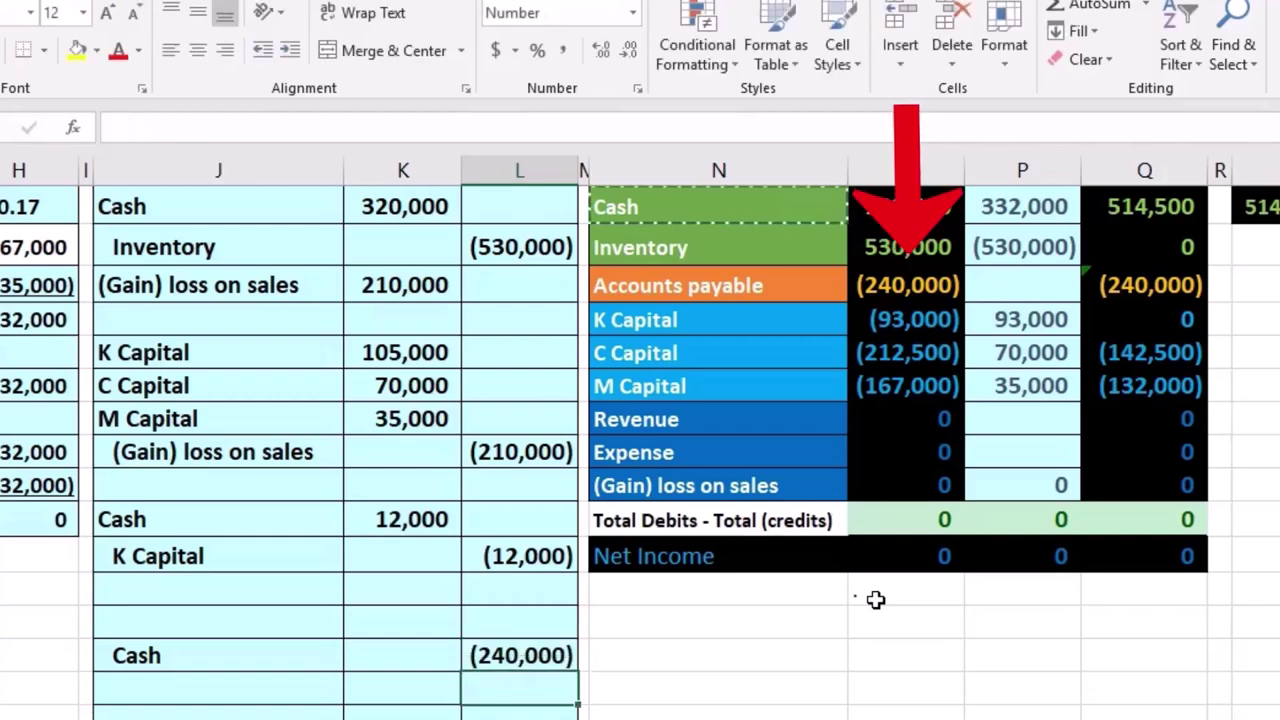
Enter the accounts payable debit in K58 as the negative of the cash credit, using the formula -L59
key(Left)
key(Up)
key(Up)
text(-)
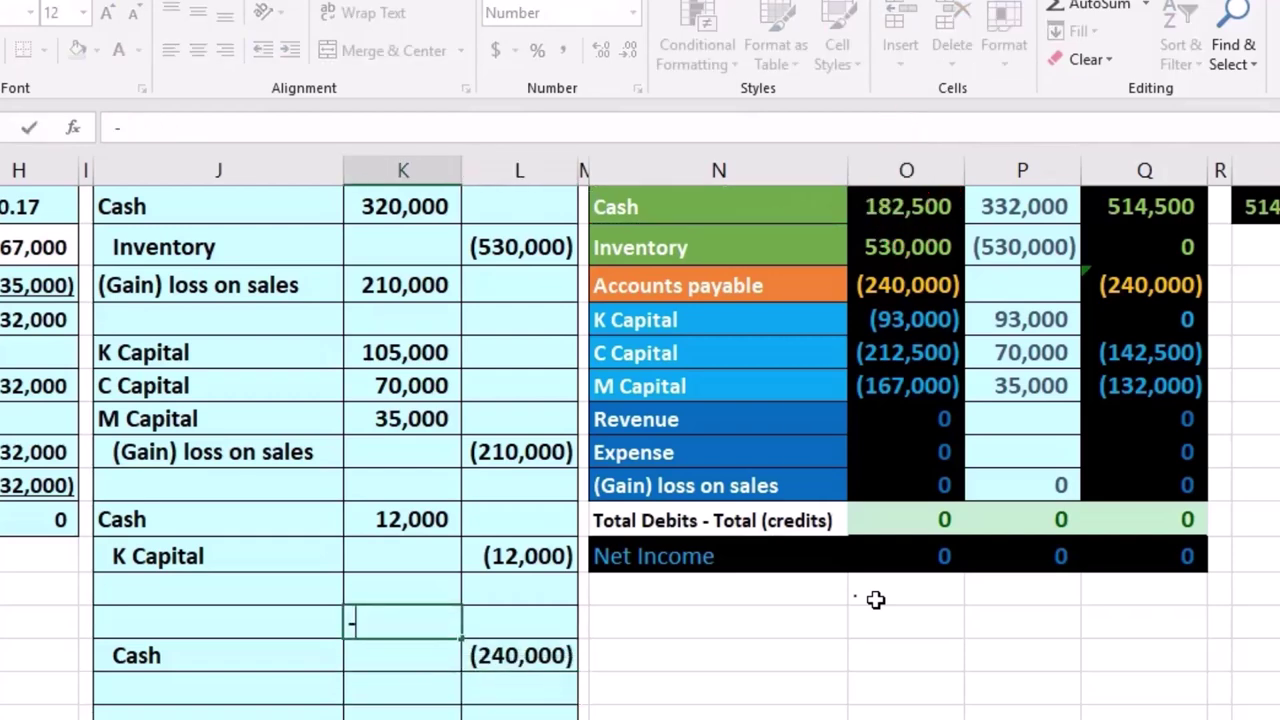
key(Down)
key(Right)
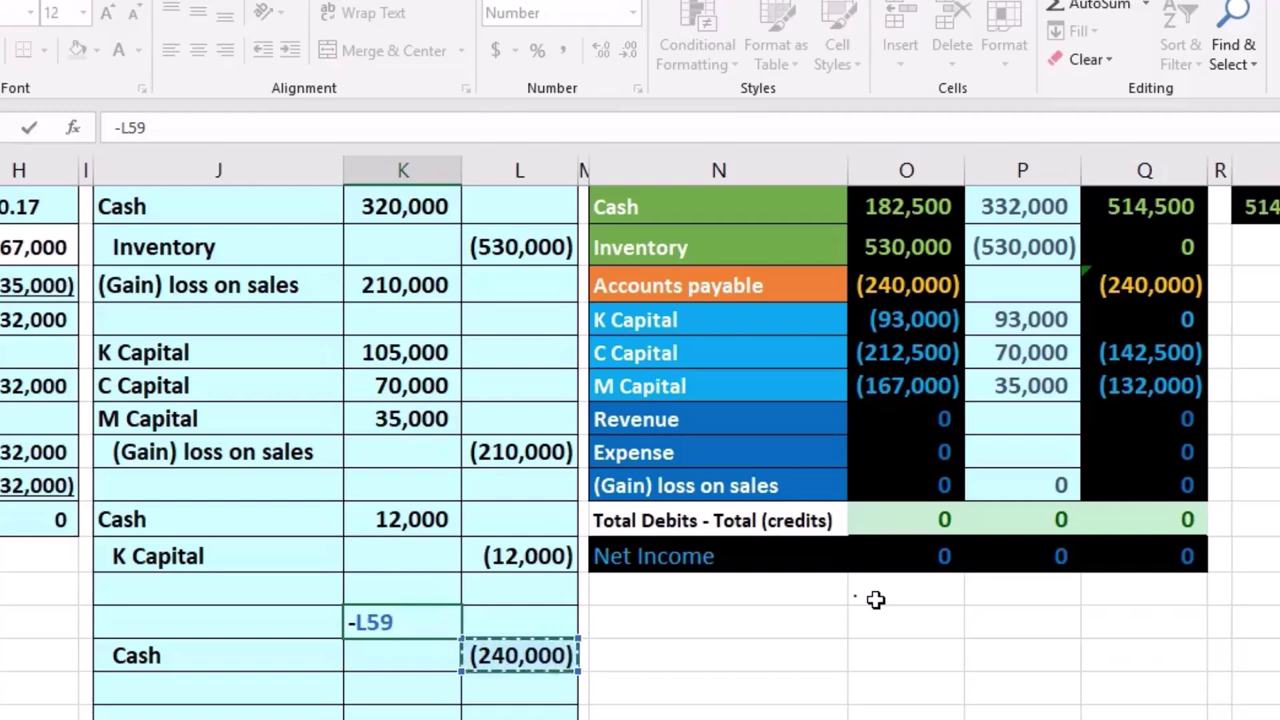
key(Return)
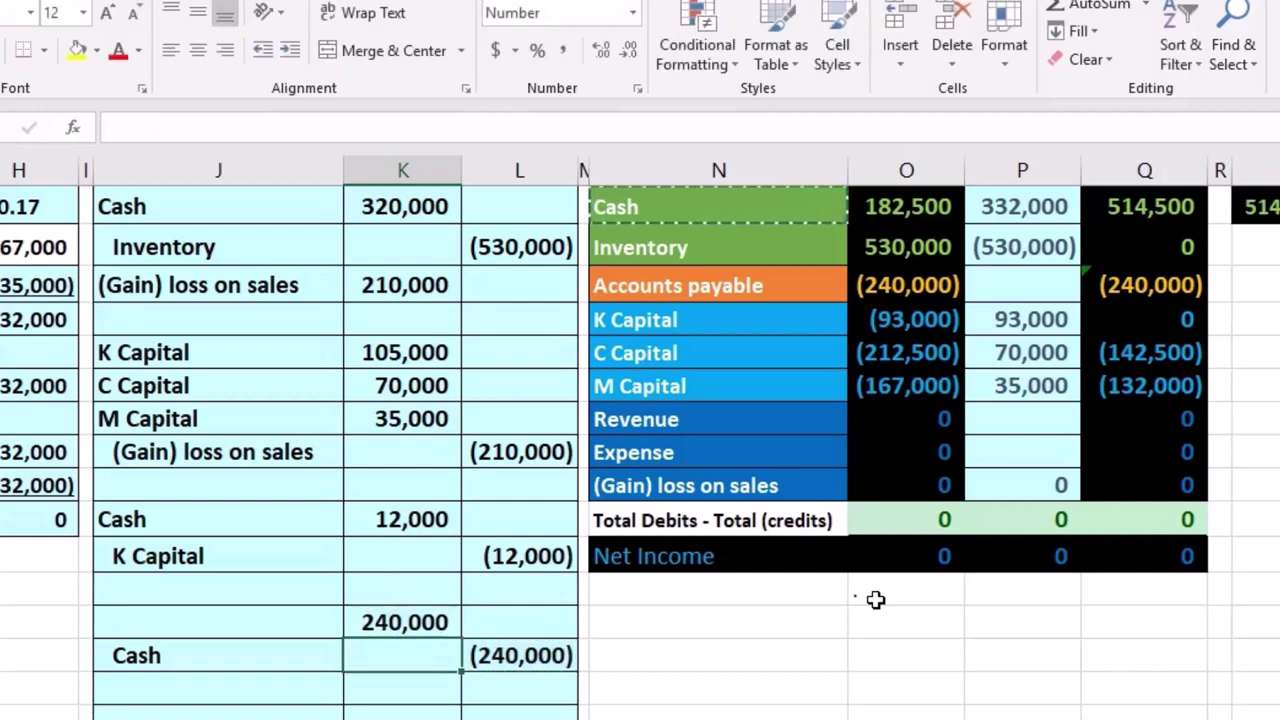
Copy the Accounts payable account name from the trial balance into the journal at J58 as values only
click(737, 290)
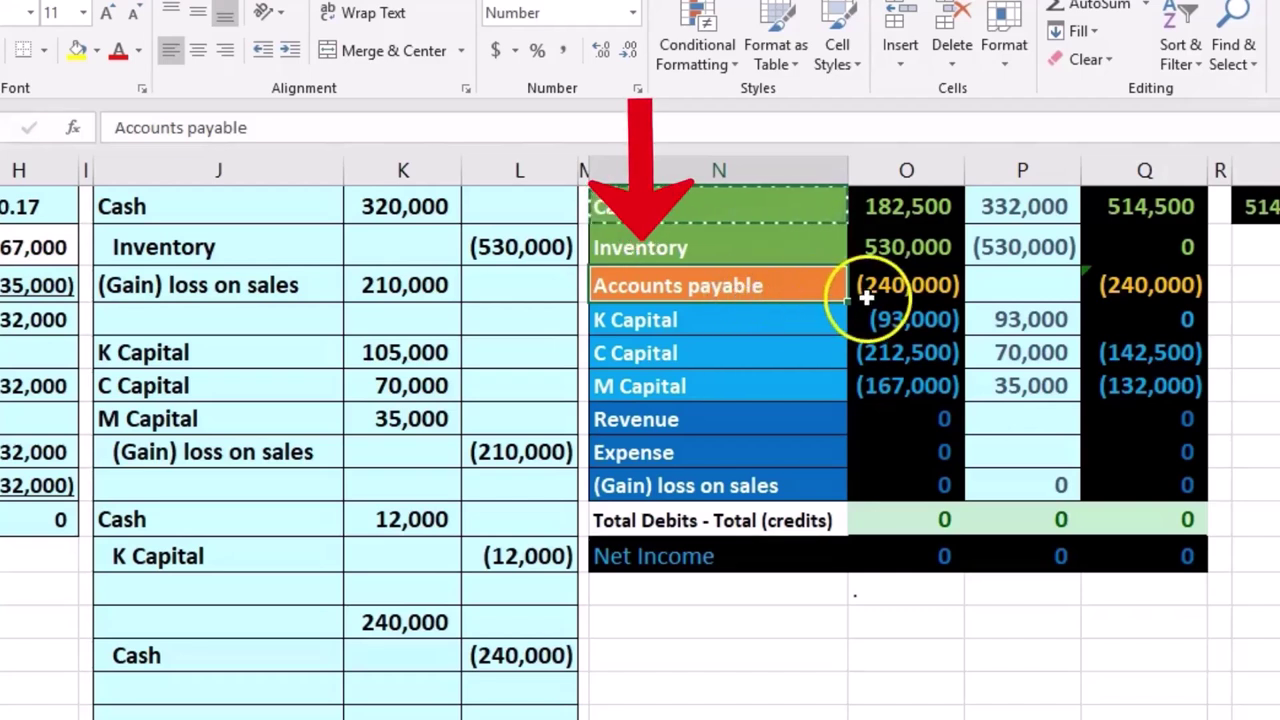
right_click(759, 287)
click(778, 333)
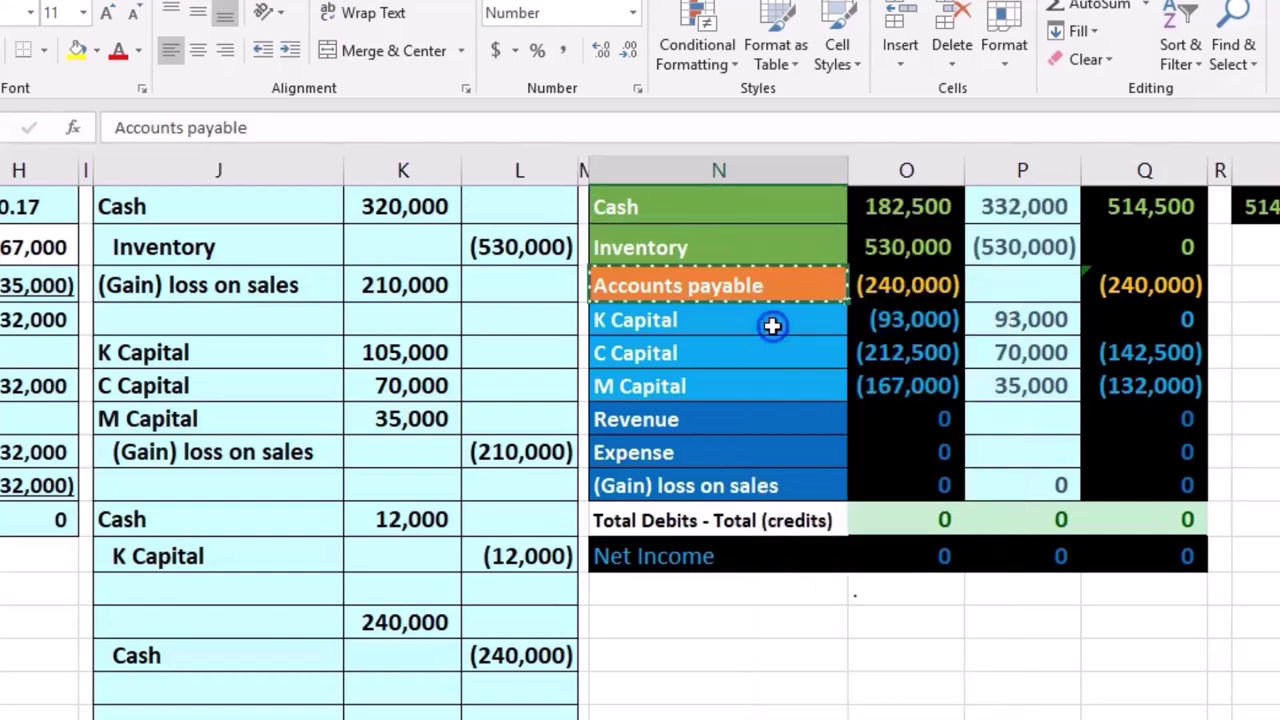
click(283, 619)
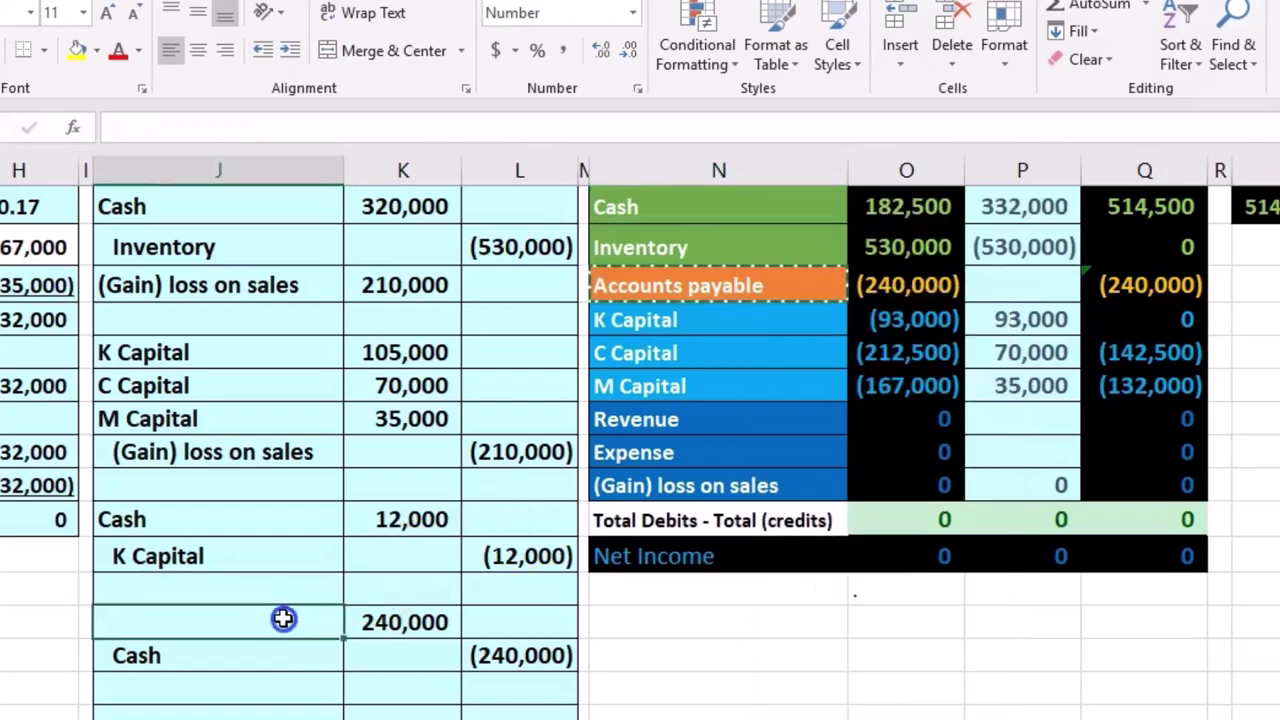
right_click(283, 619)
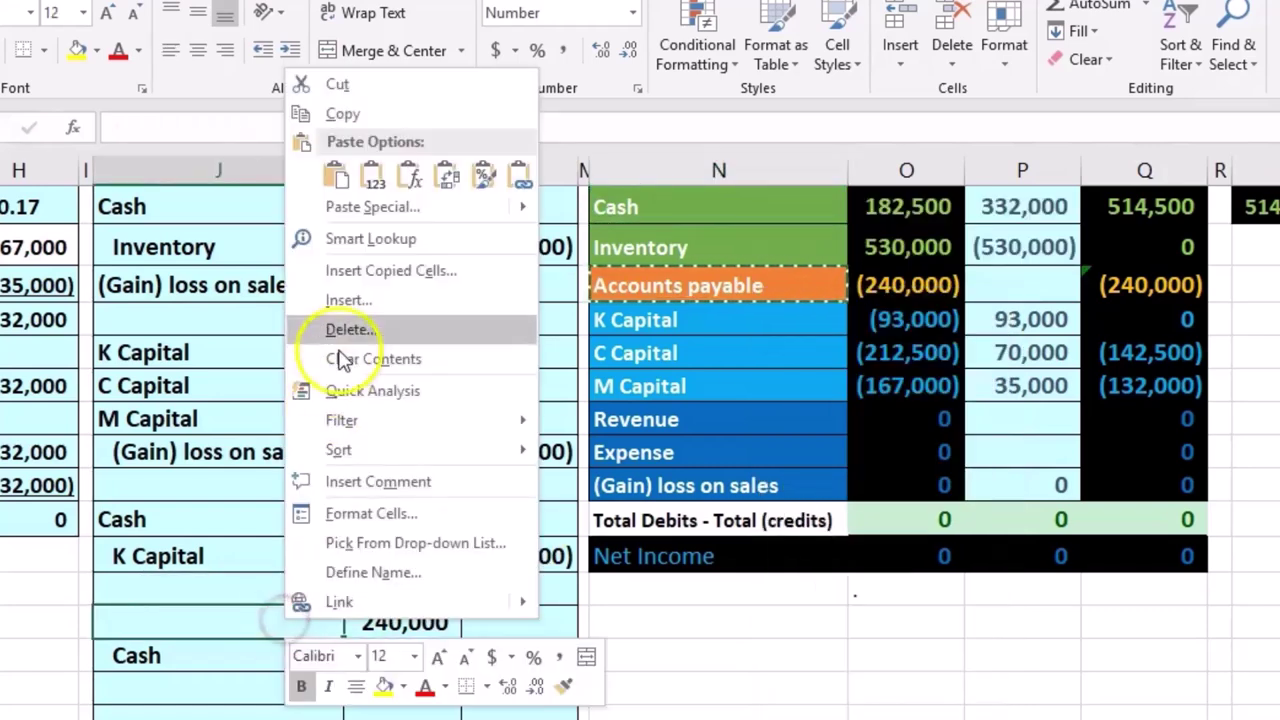
click(373, 180)
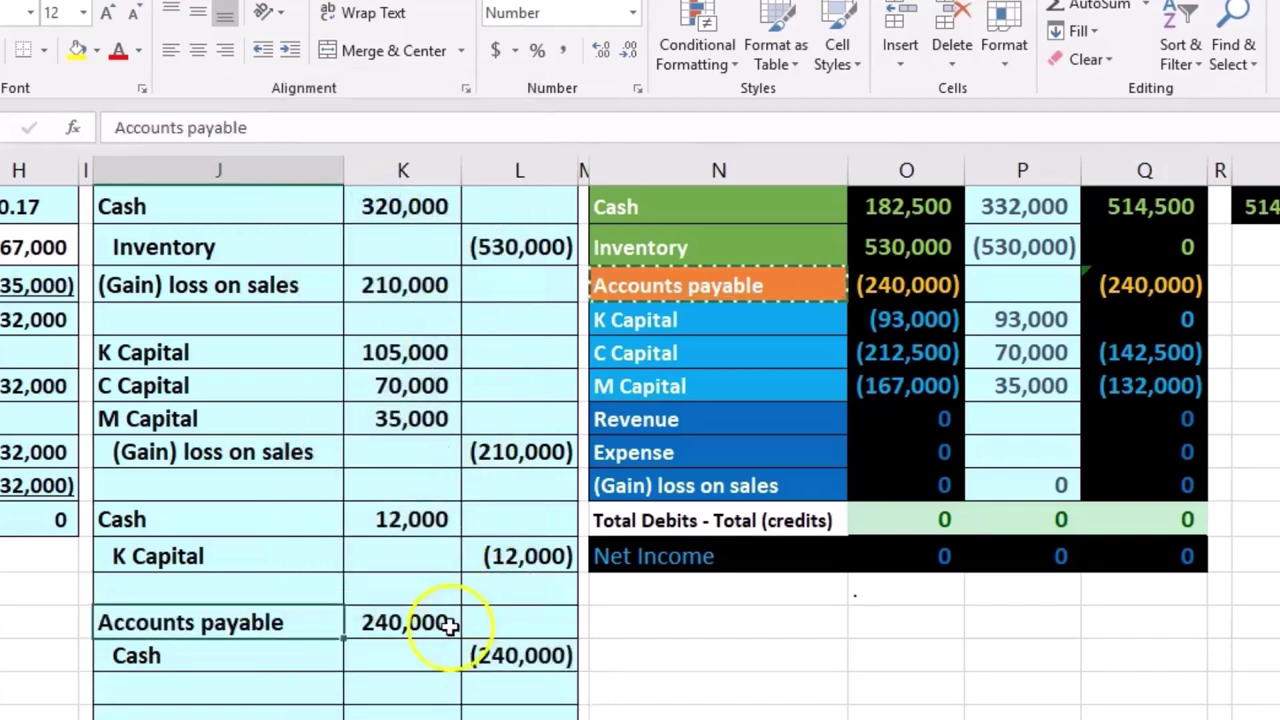
Post the accounts payable debit to the trial balance Entries column in P48 with the formula =K58
click(378, 622)
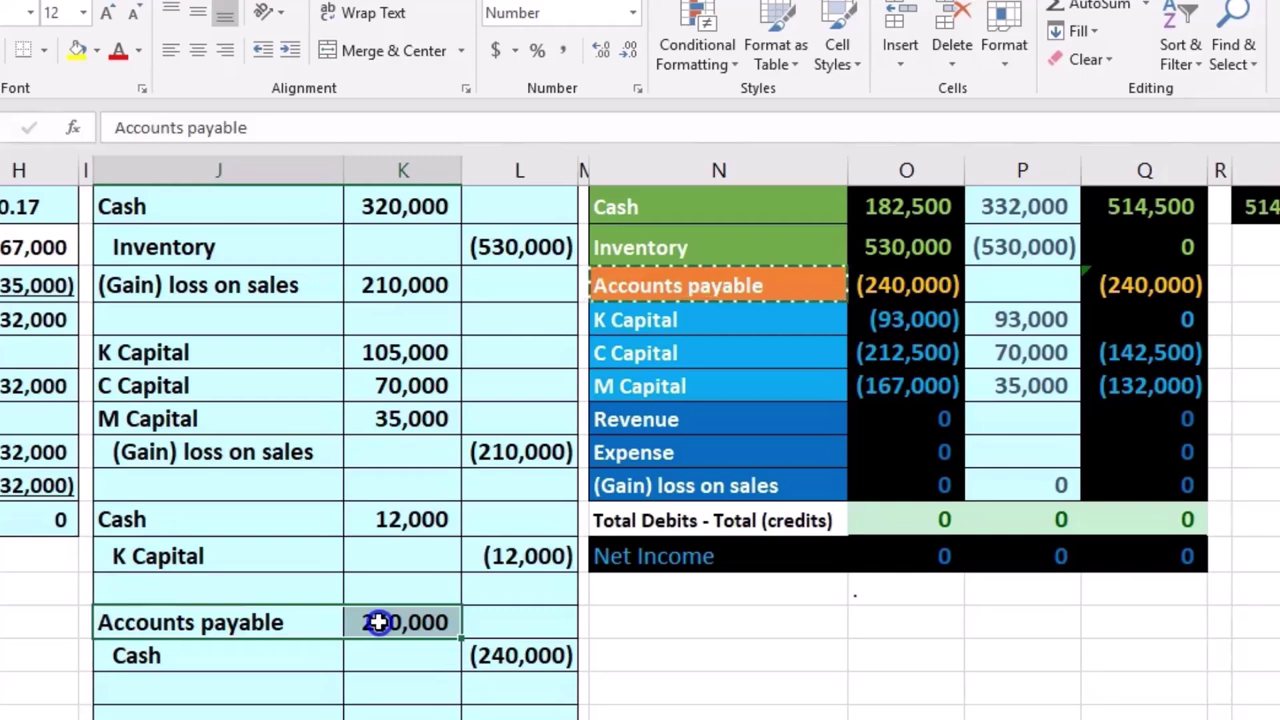
click(896, 286)
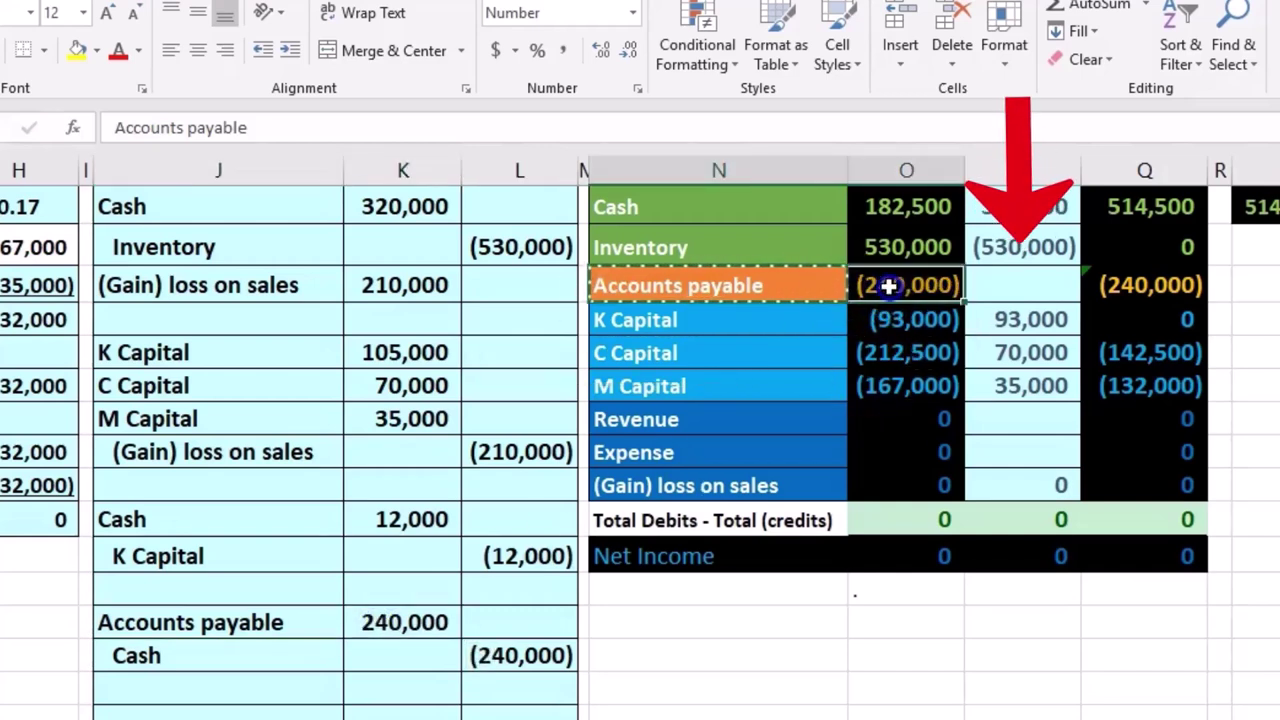
click(986, 287)
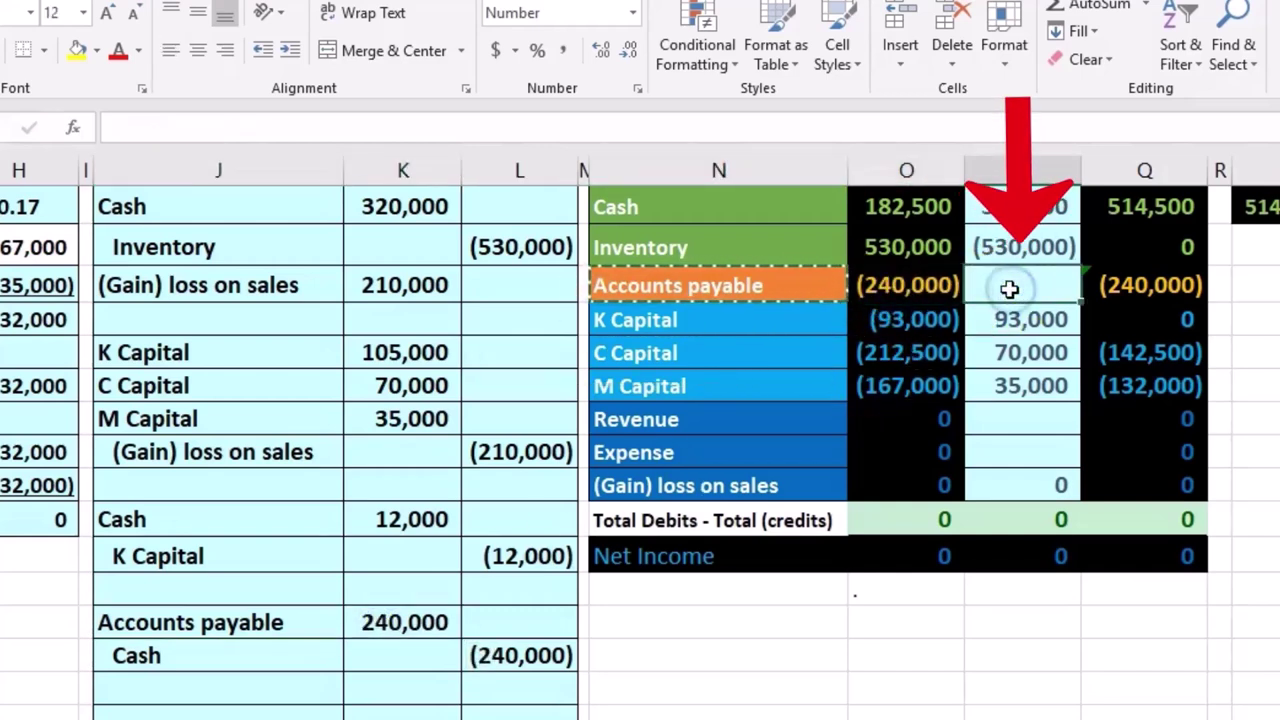
click(1018, 308)
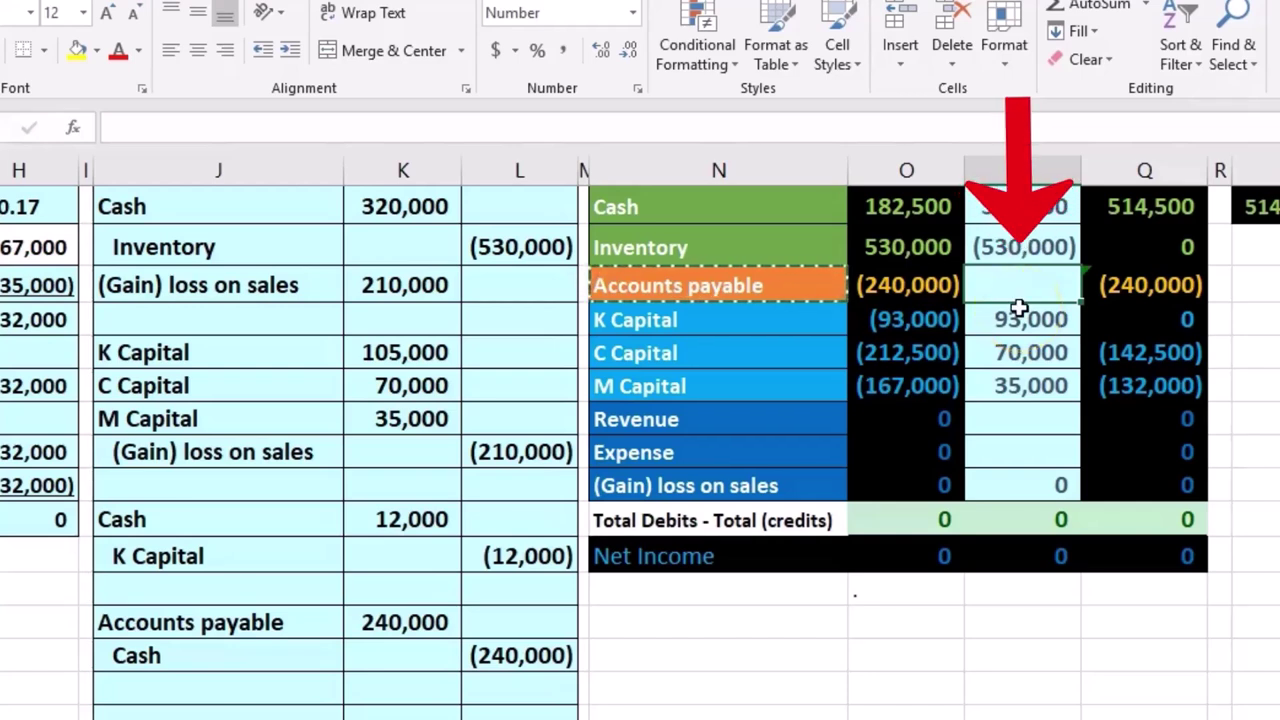
text(=)
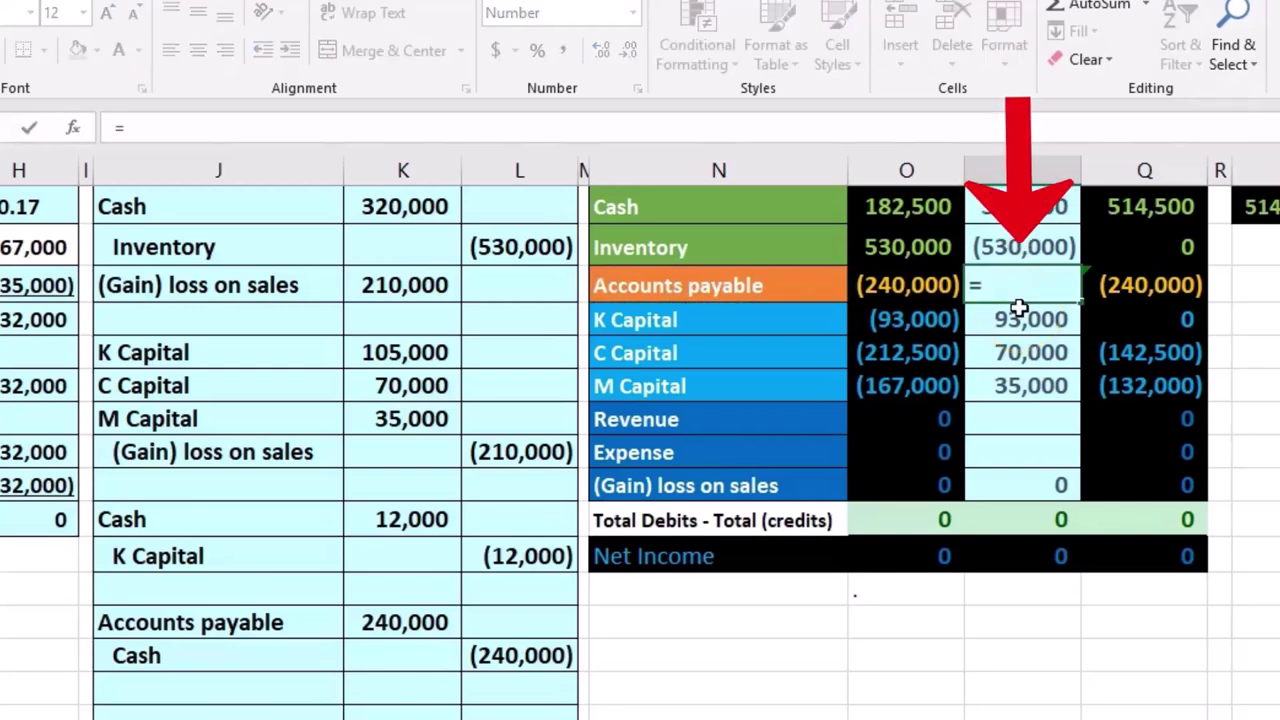
click(436, 620)
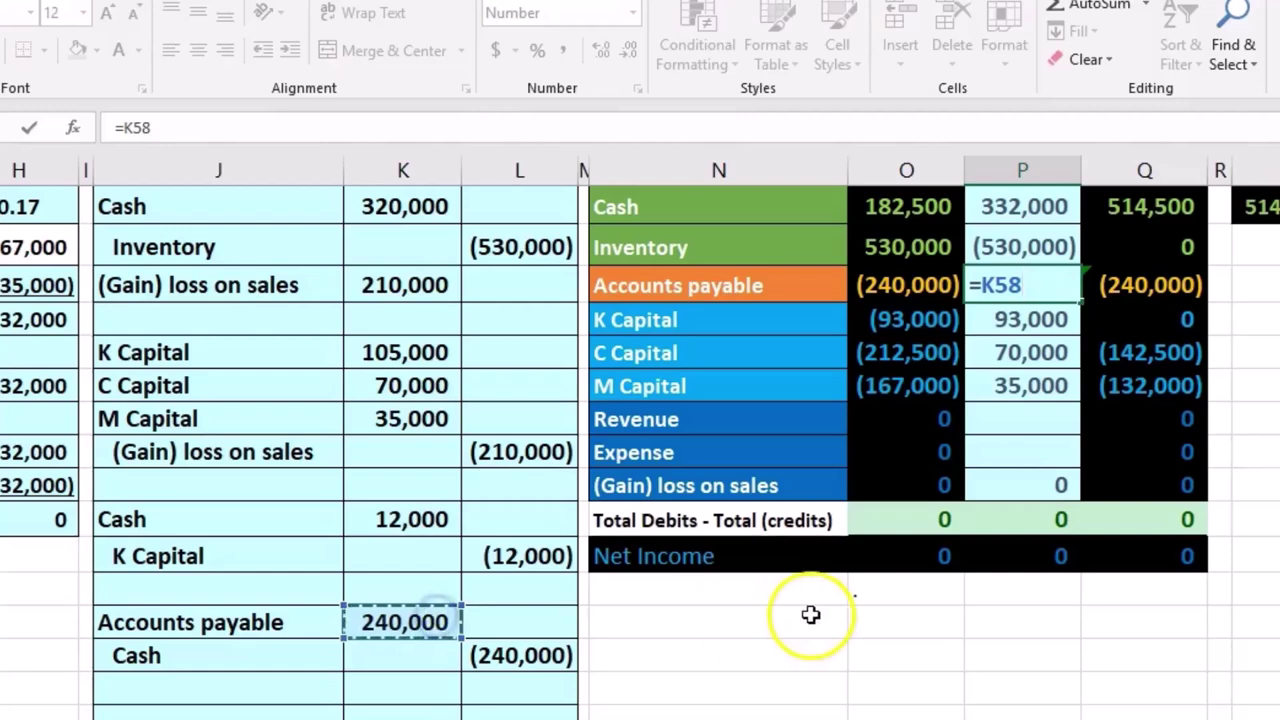
drag(1210, 262, 1228, 290)
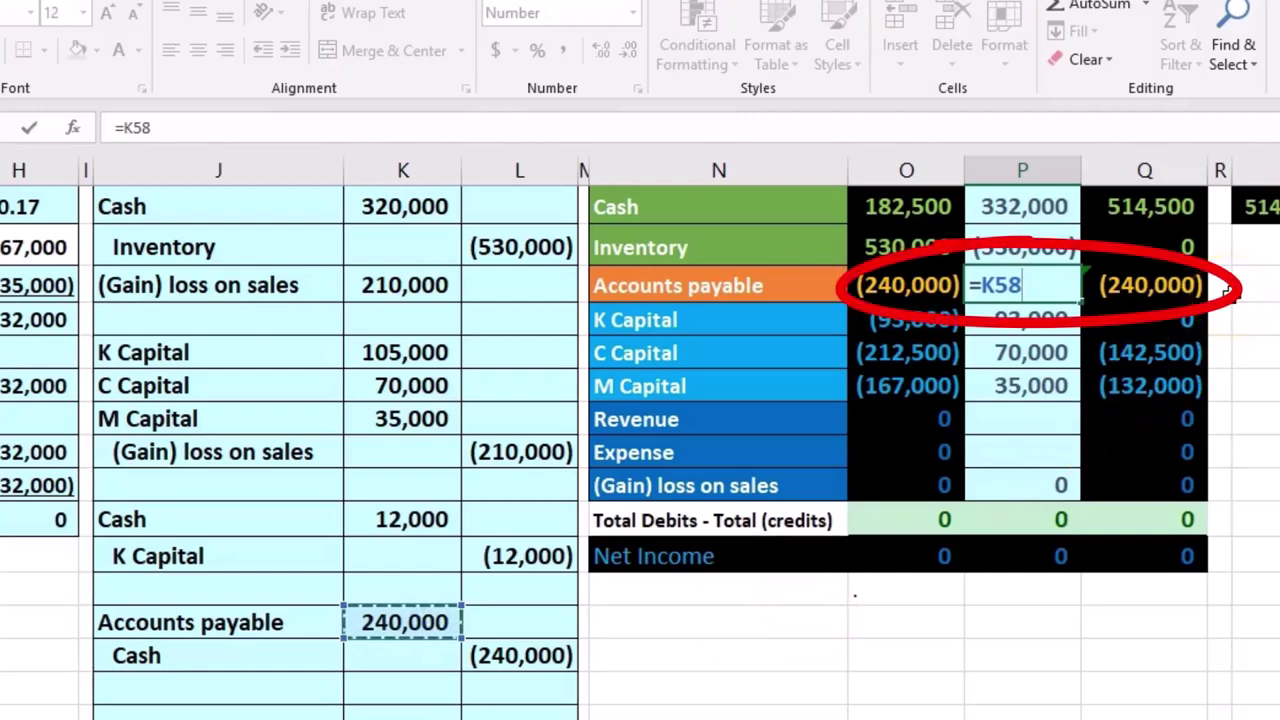
key(Return)
Add the cash credit in L59 to the Cash entry in P46, making the formula =K46+K55+L59
scroll(1040, 543, up, 2)
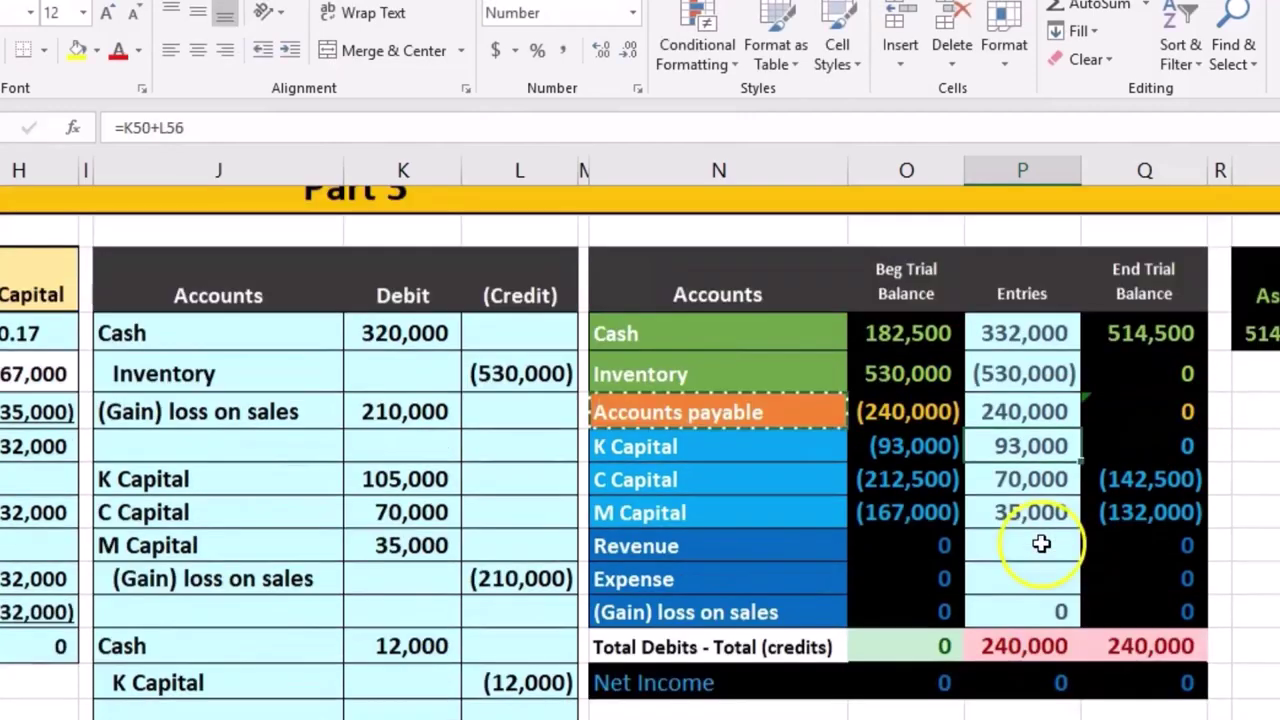
click(1007, 366)
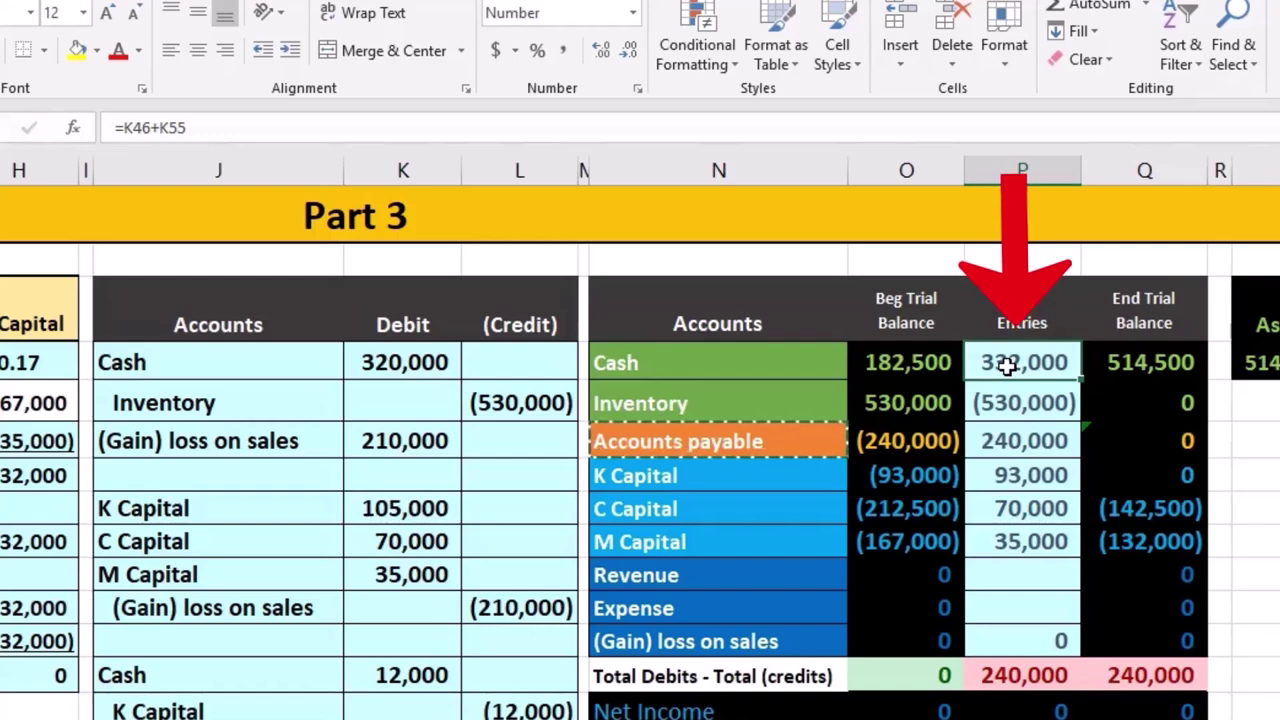
double_click(1007, 366)
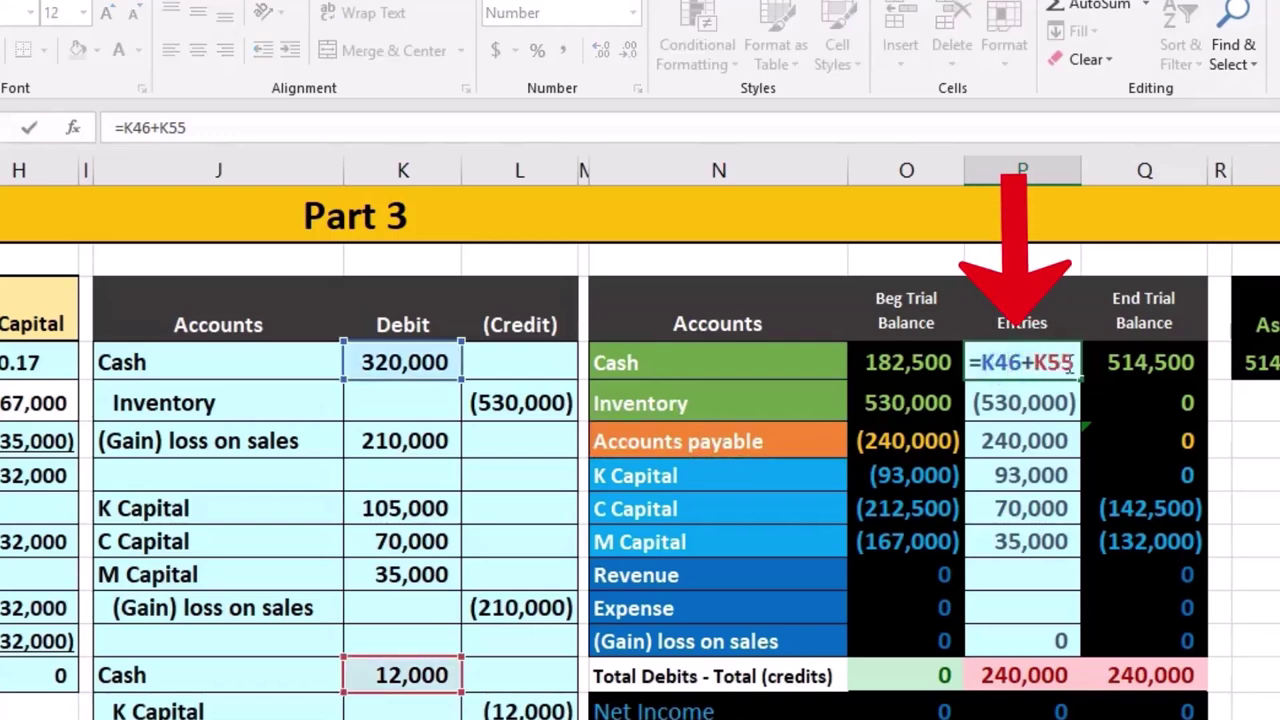
text(+)
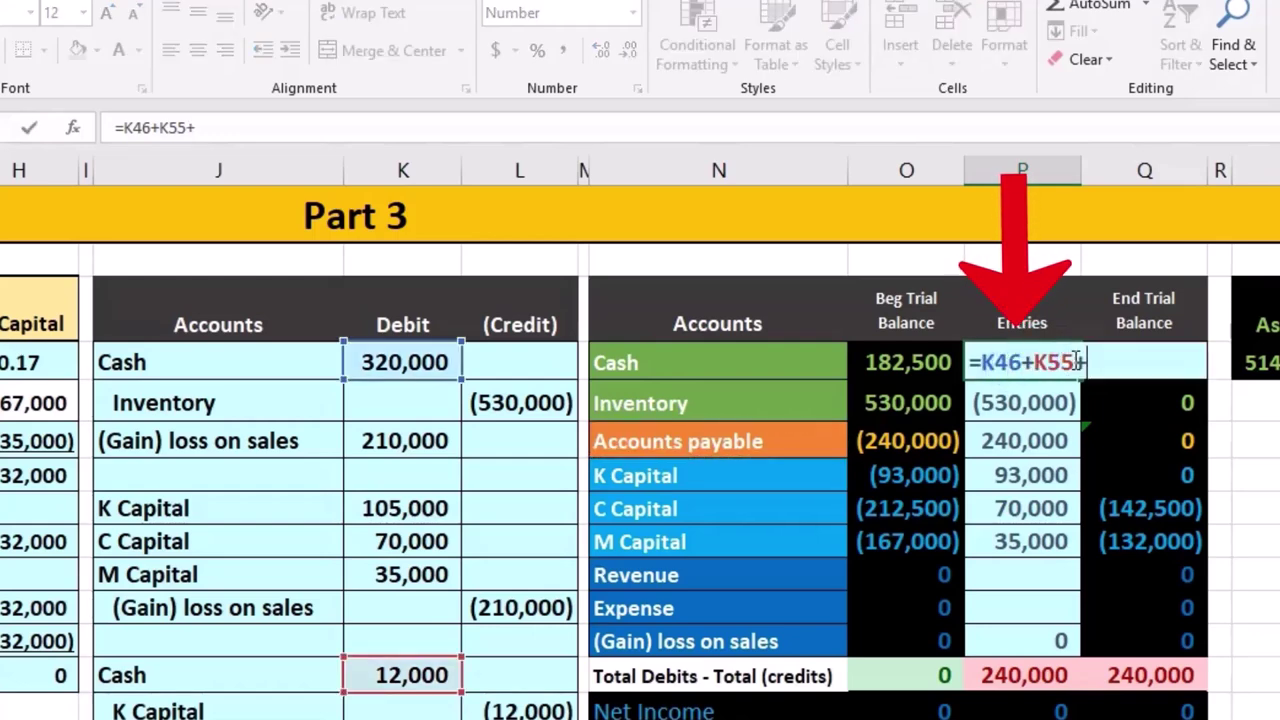
scroll(940, 543, down, 2)
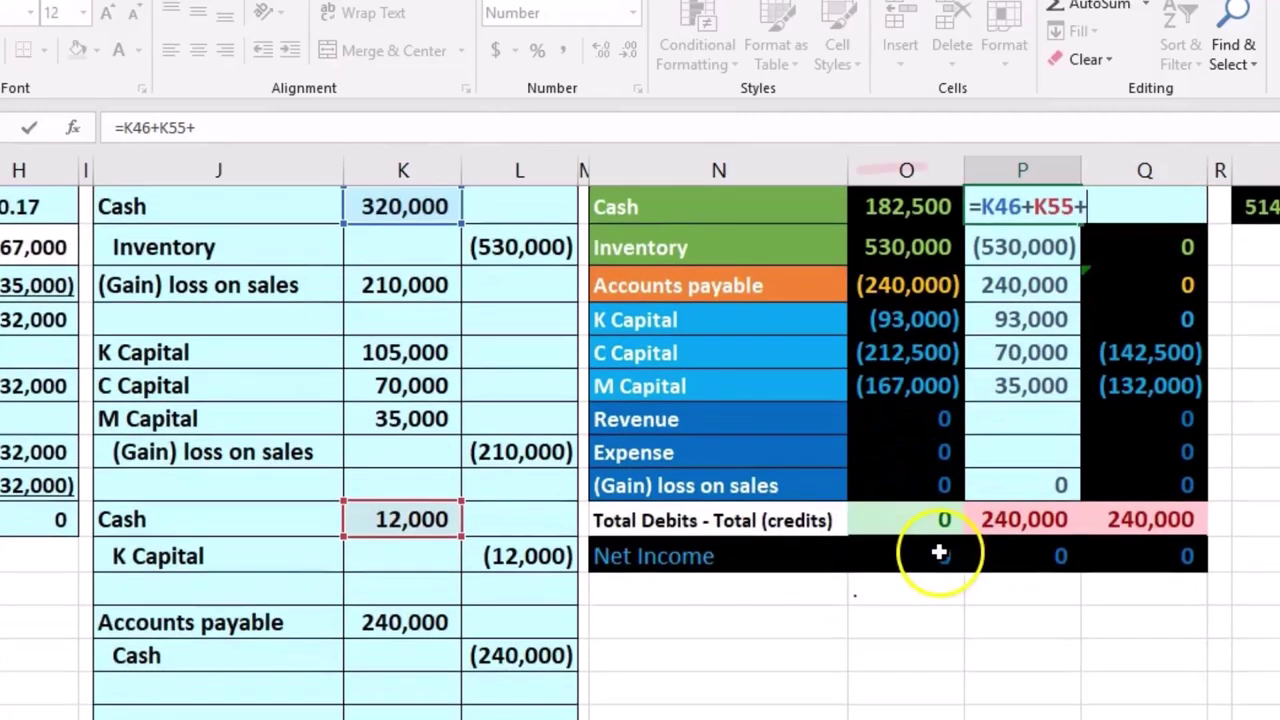
click(551, 656)
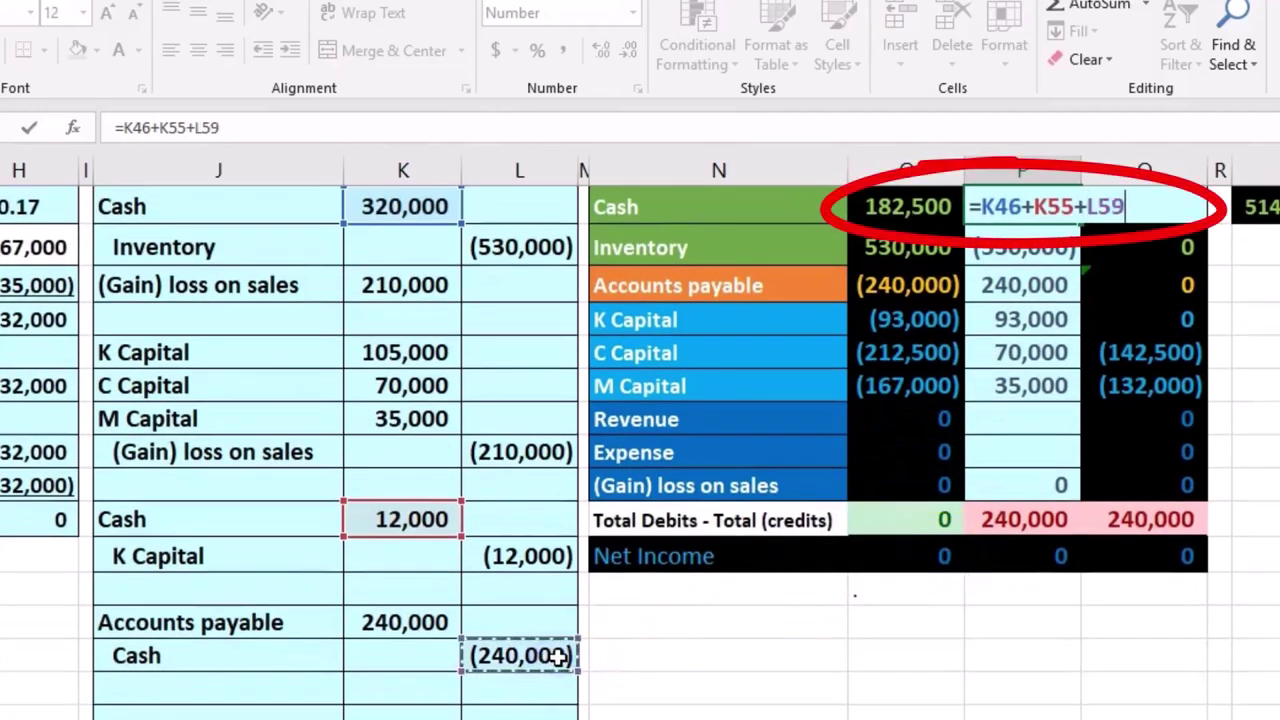
key(Return)
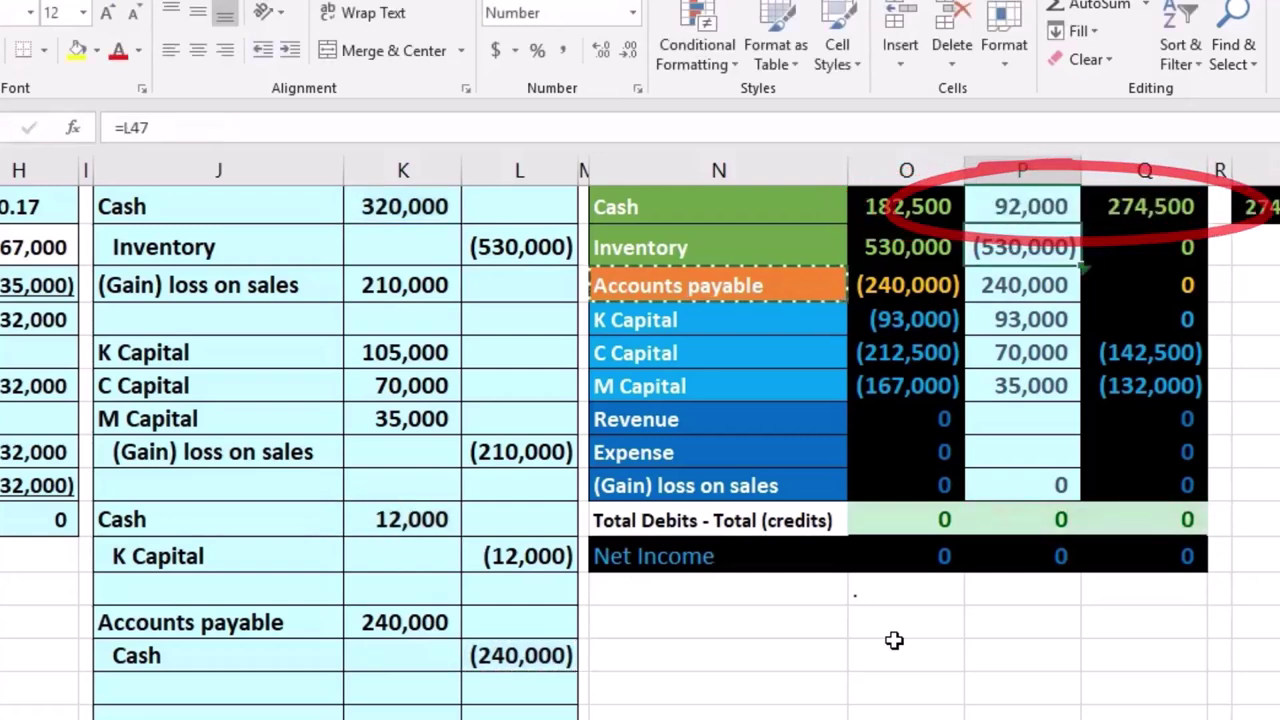
Review the Entries total, the ending balances of Cash, C Capital and M Capital, and the recorded journal entries
scroll(894, 637, up, 2)
click(1003, 673)
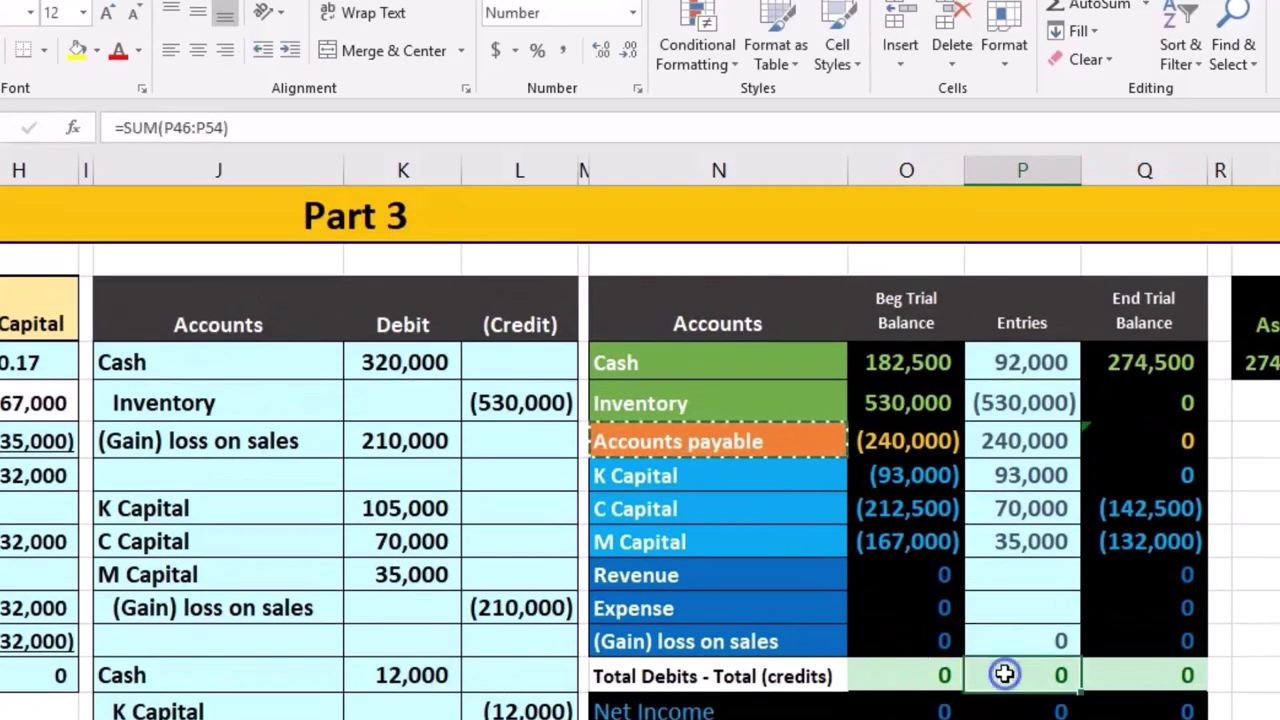
click(1143, 364)
drag(1121, 530, 1121, 512)
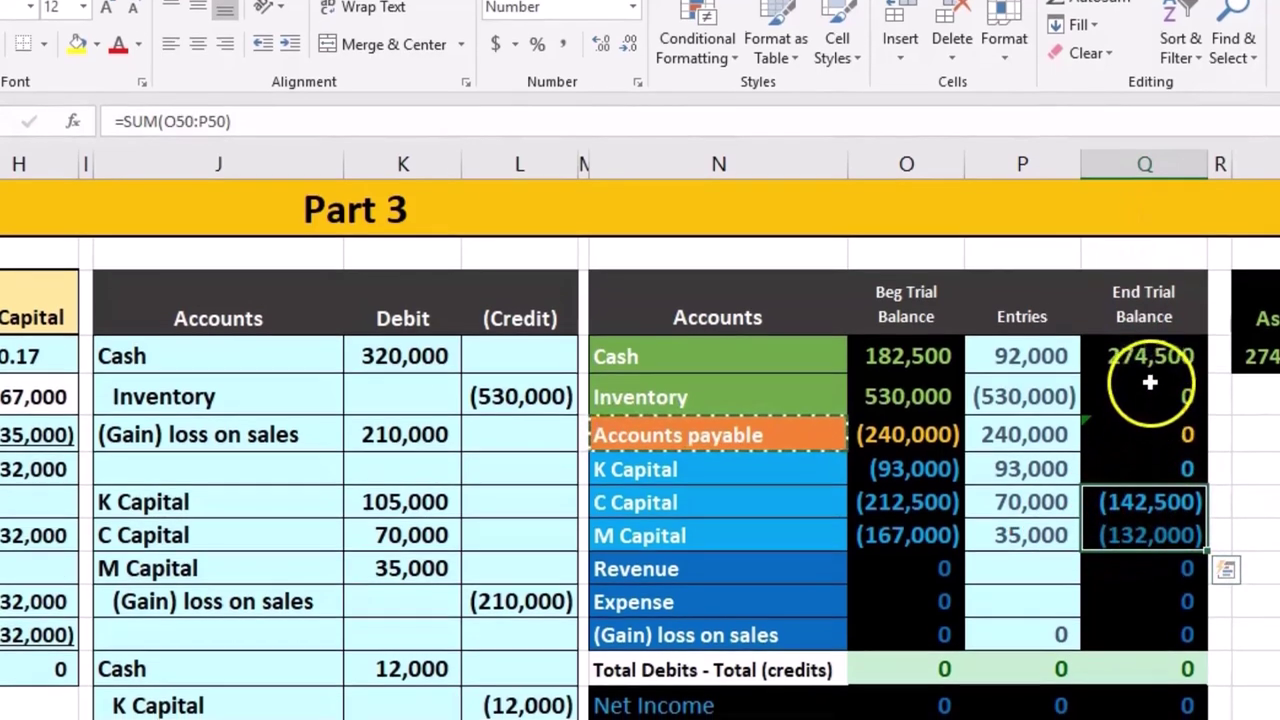
click(1147, 372)
drag(1143, 433, 1143, 465)
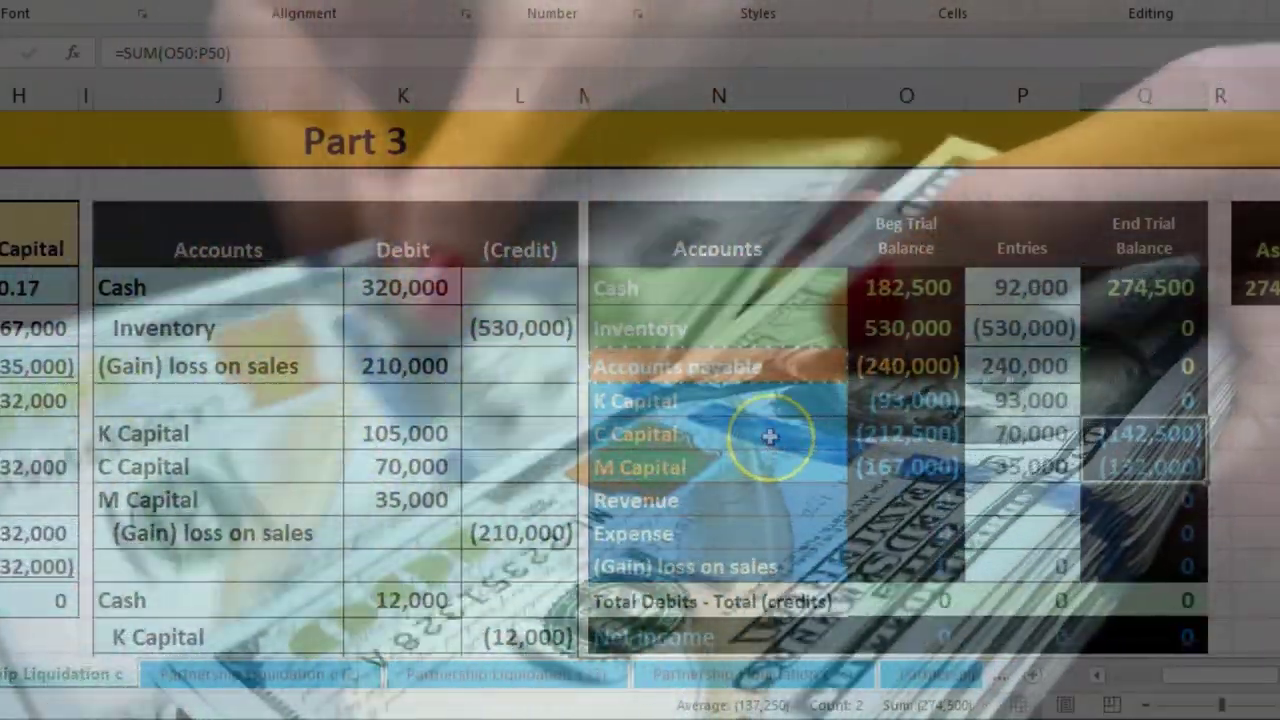
drag(757, 430, 762, 457)
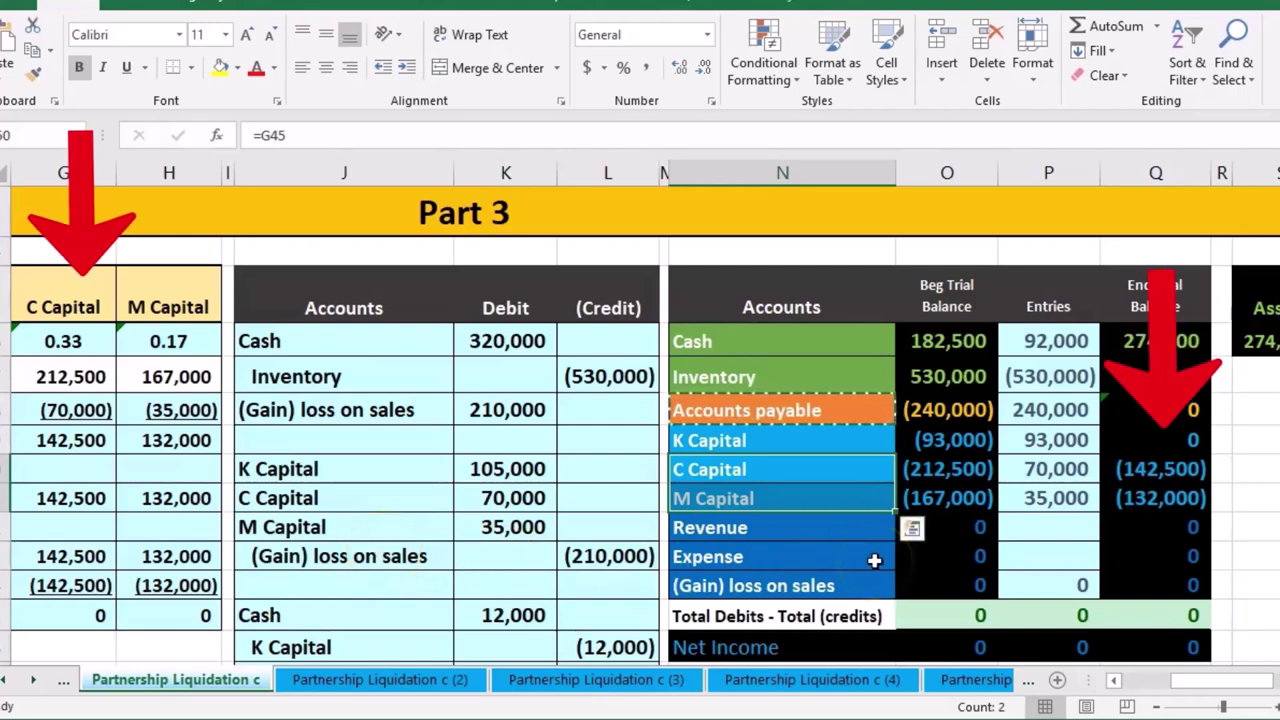
click(582, 580)
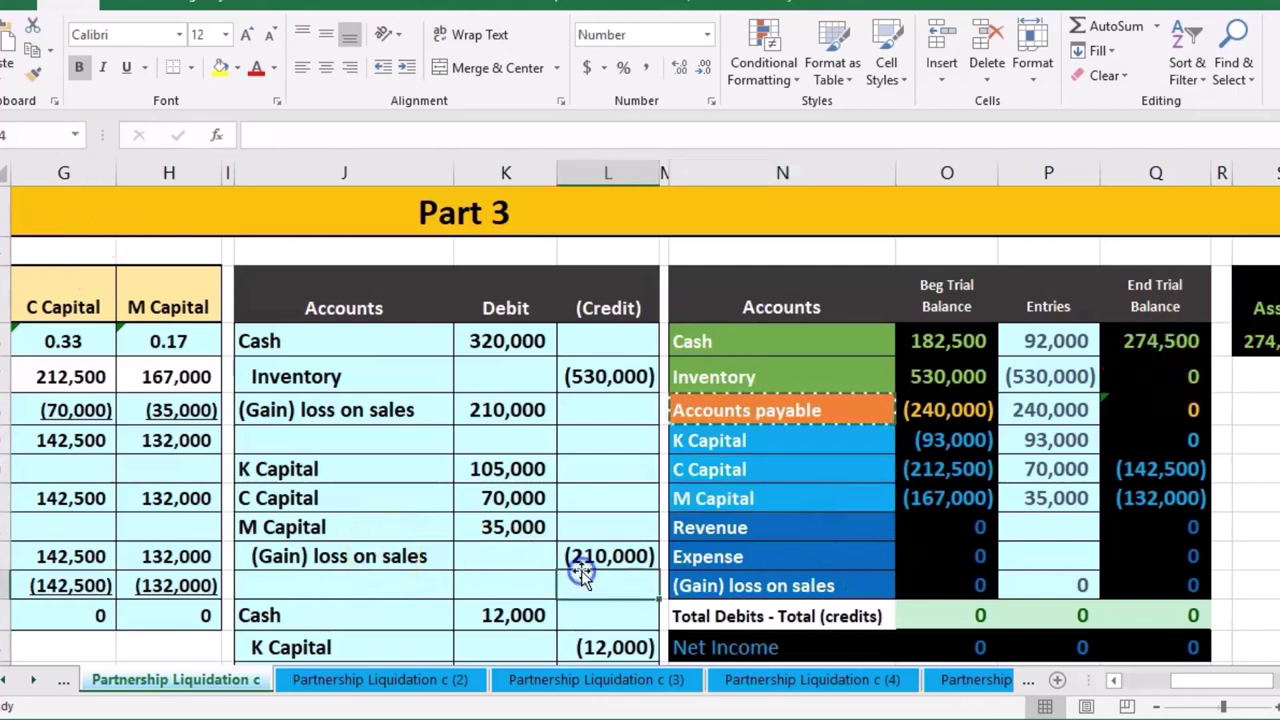
scroll(582, 572, down, 1)
scroll(582, 572, down, 1)
scroll(582, 574, up, 3)
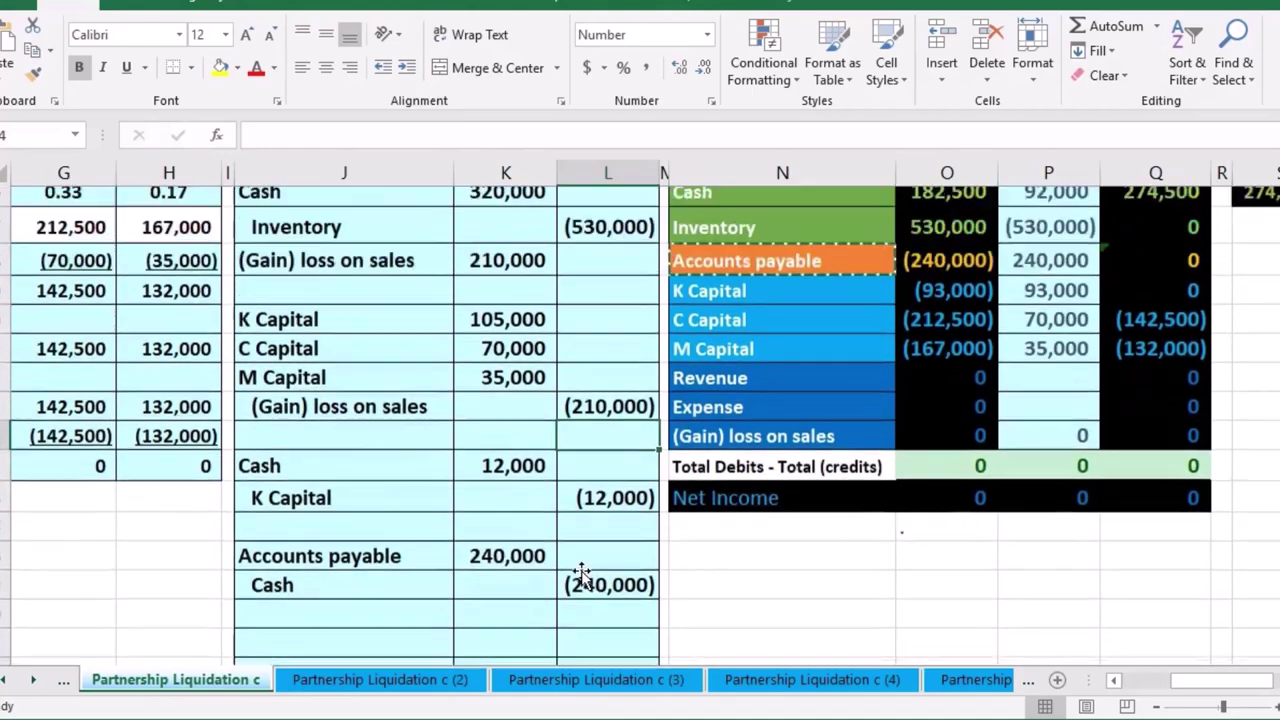
Copy the Cash account name from N46 into the journal at J63 as values only
click(745, 338)
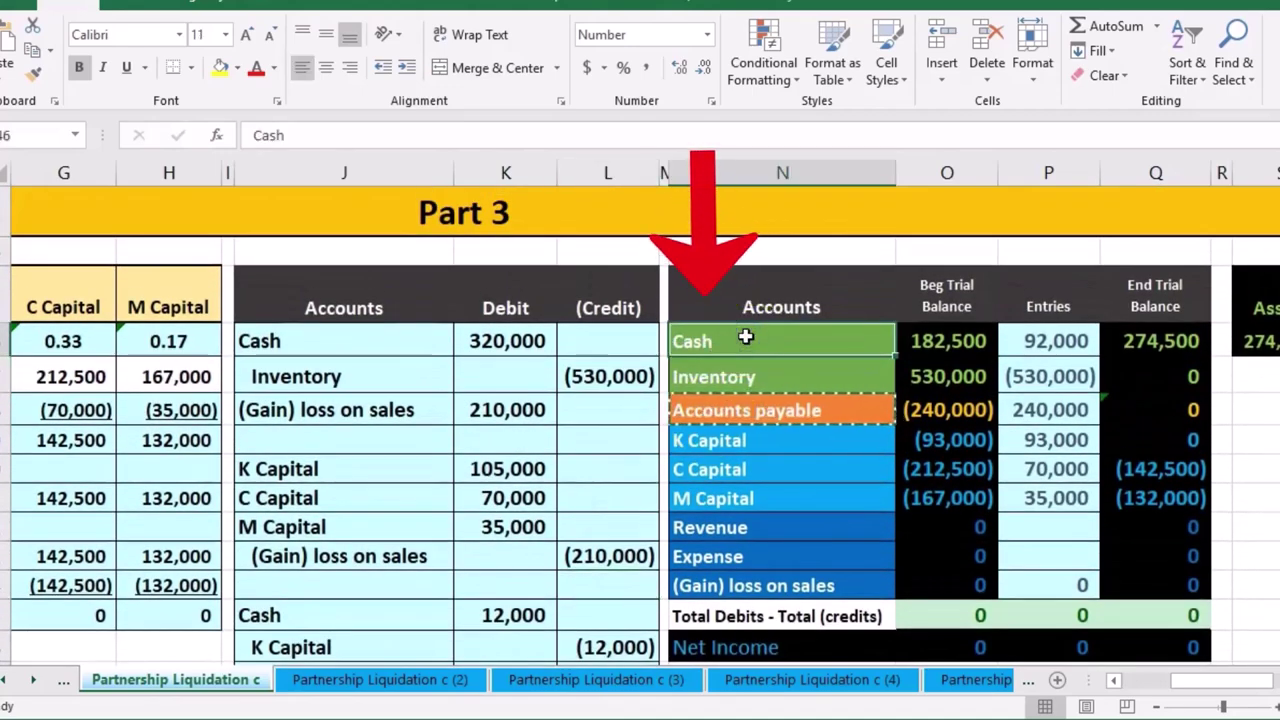
right_click(747, 339)
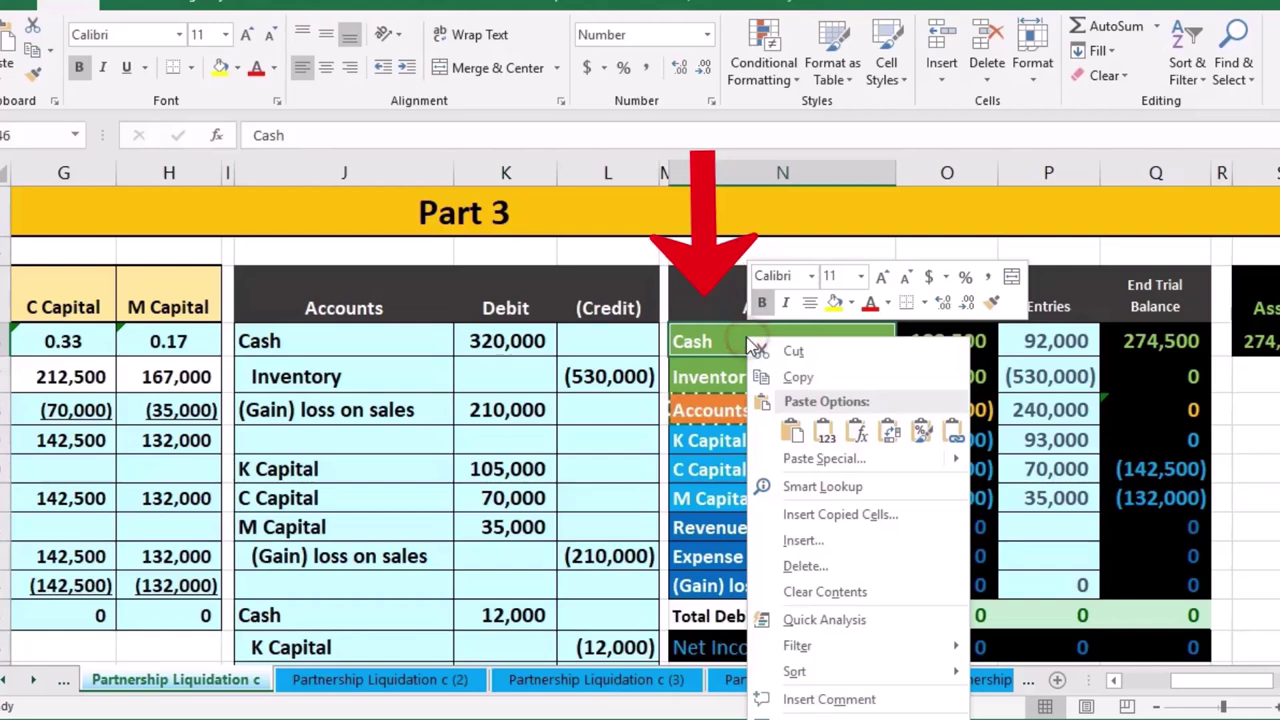
click(761, 379)
scroll(514, 500, down, 3)
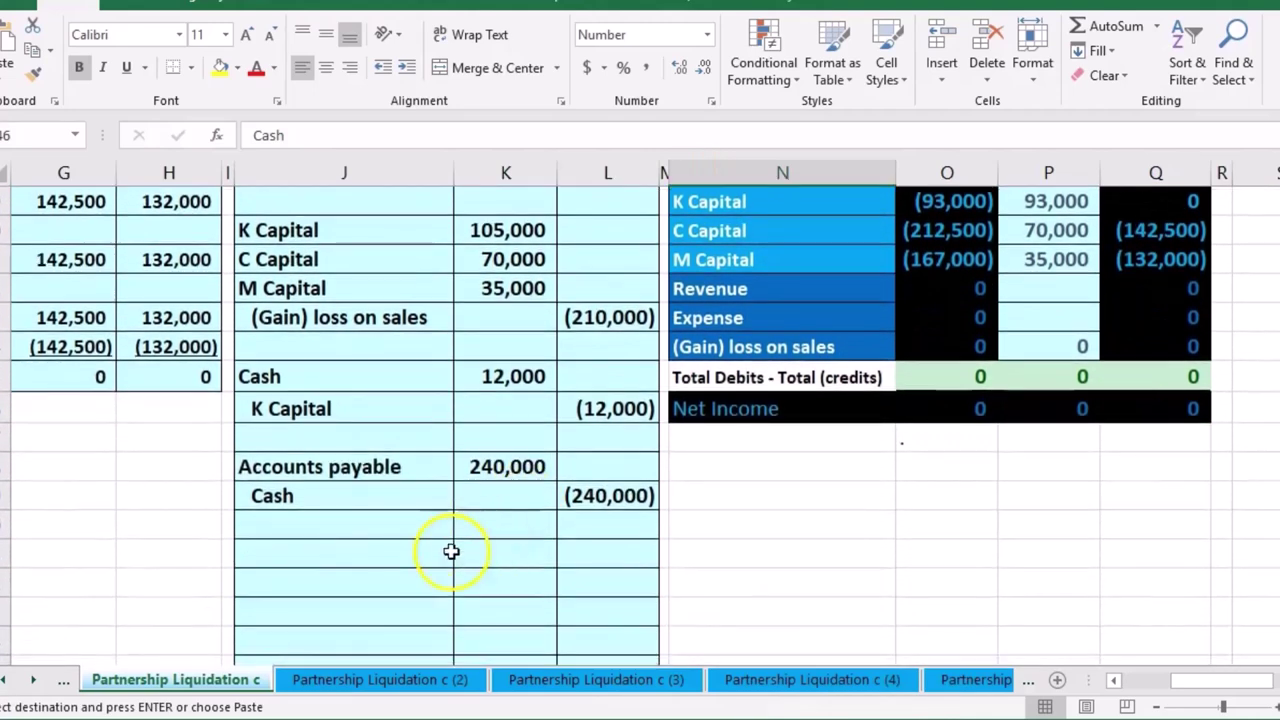
drag(373, 548, 371, 569)
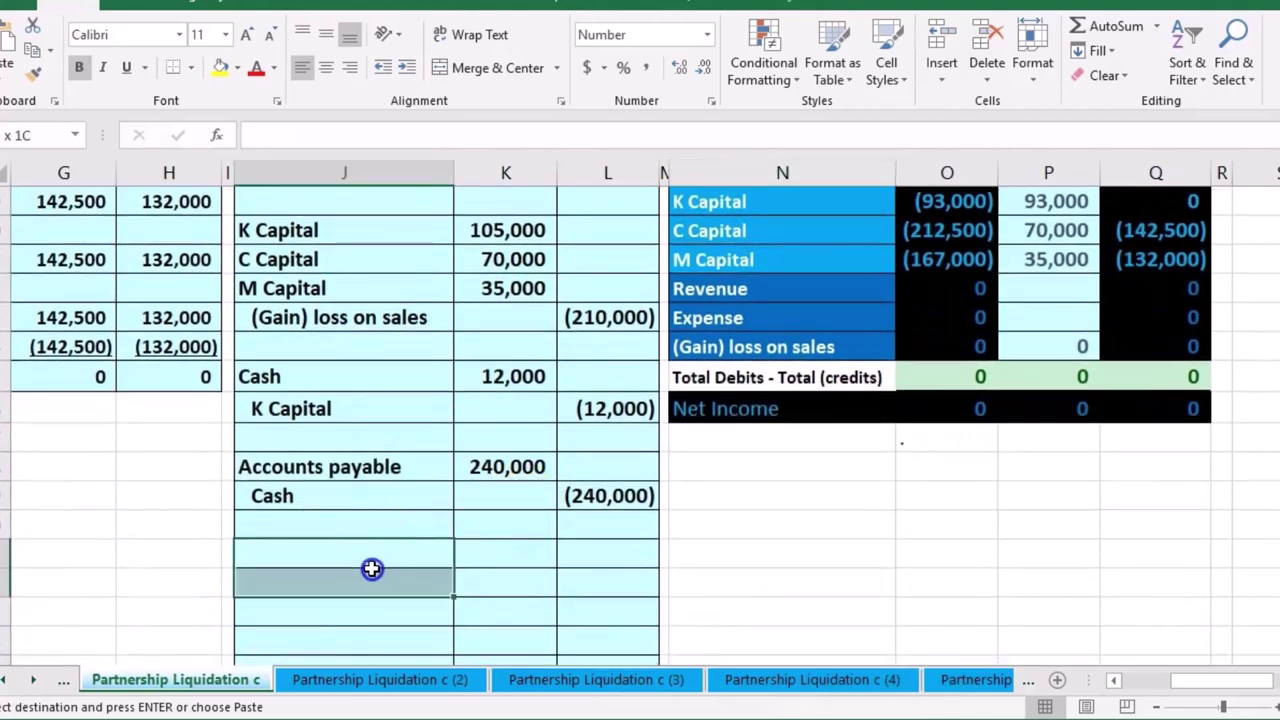
click(352, 610)
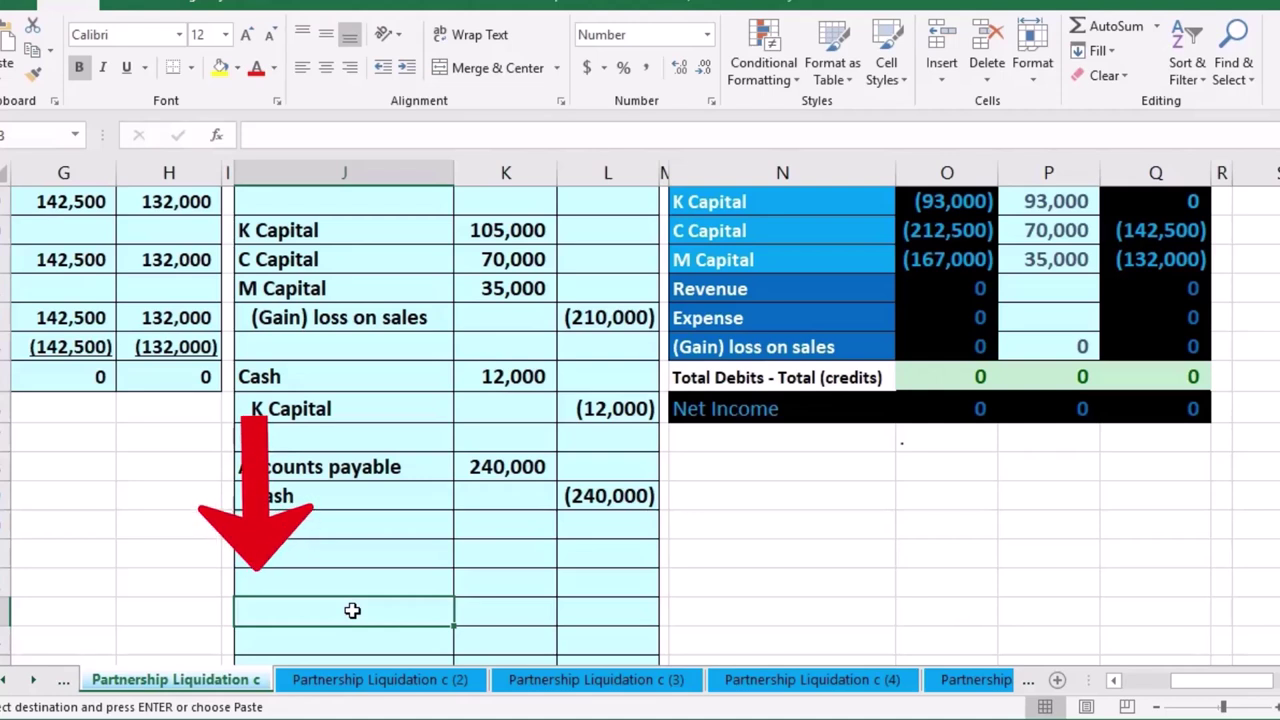
right_click(352, 610)
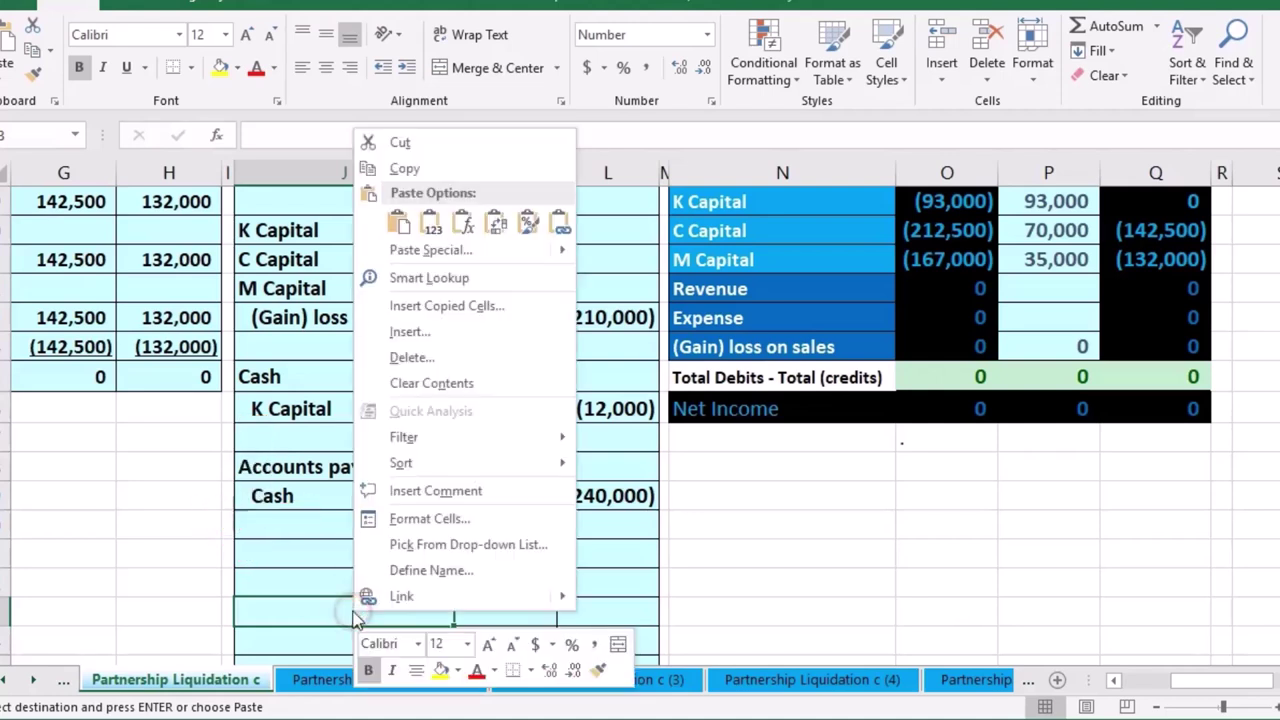
click(432, 224)
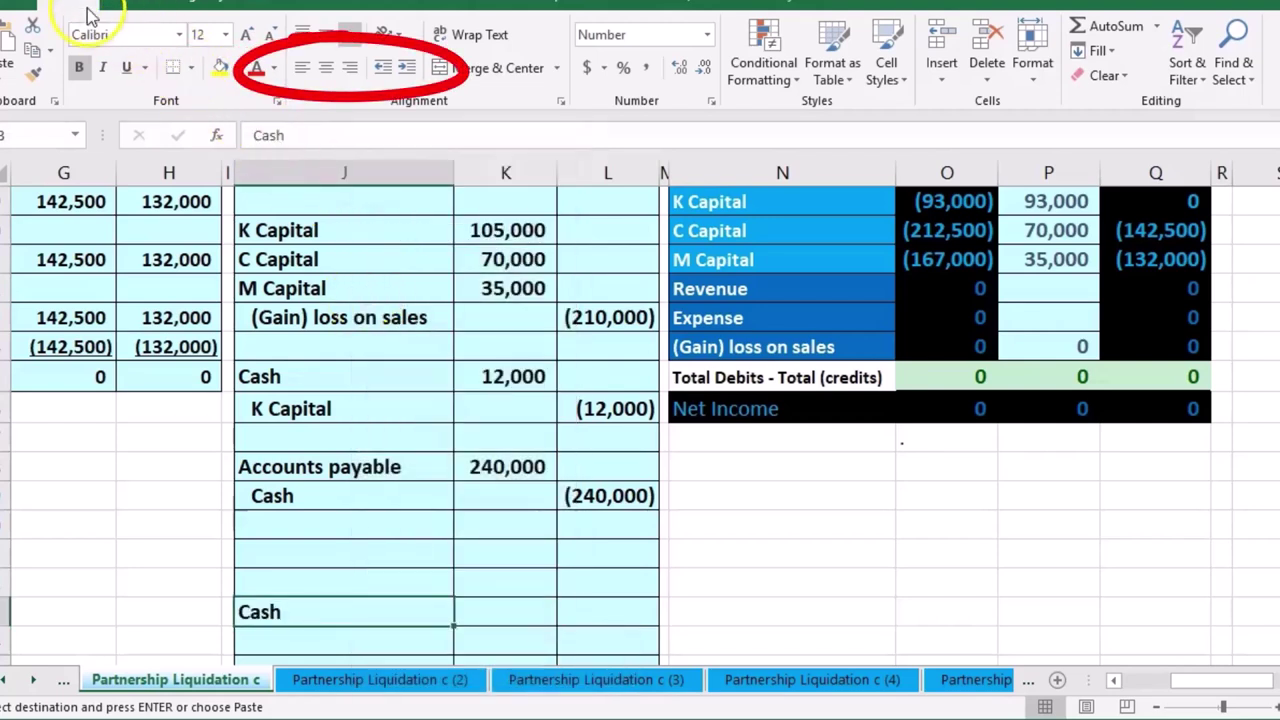
Indent the Cash account name in J63 and enter a credit of -274500 for it in L63
click(407, 67)
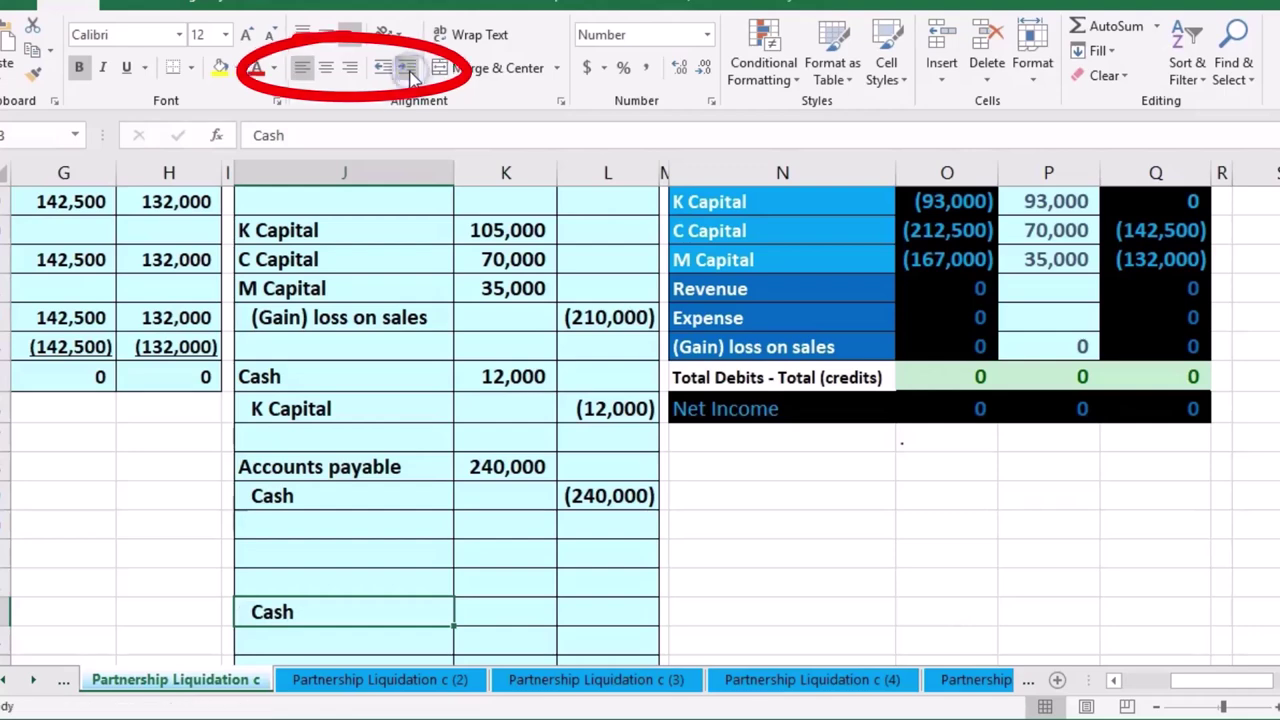
click(627, 618)
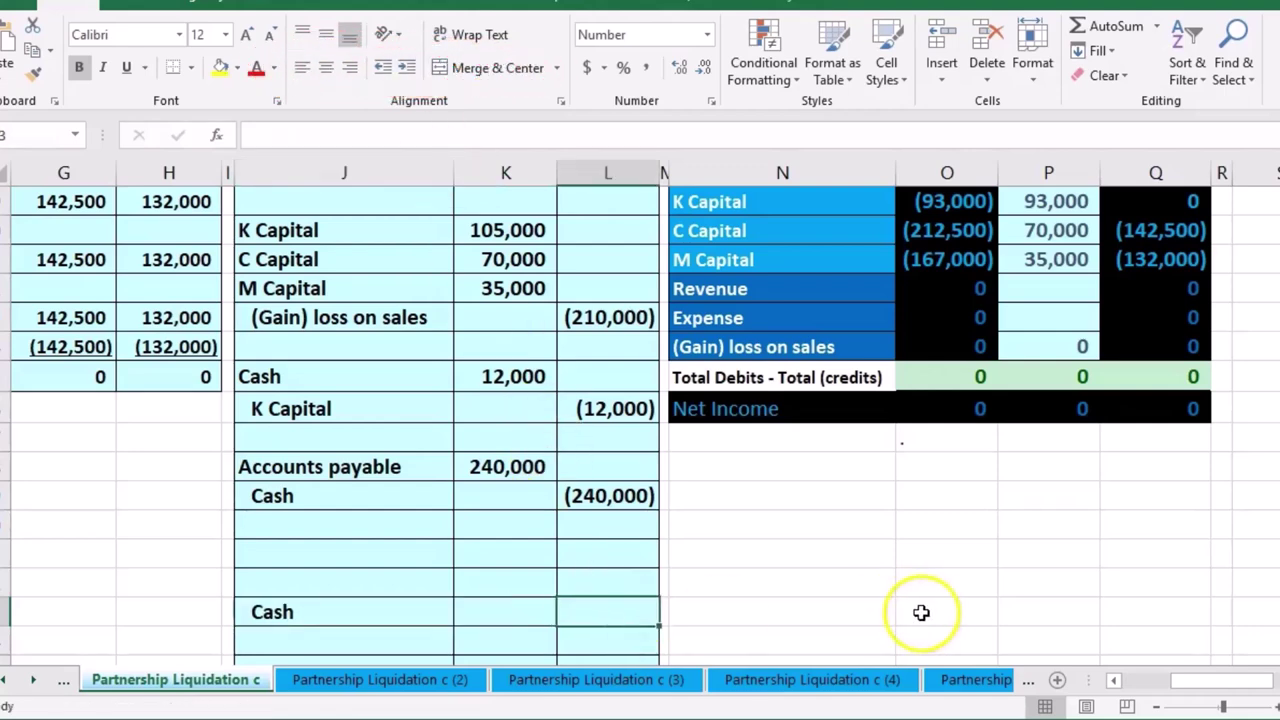
scroll(930, 612, up, 1)
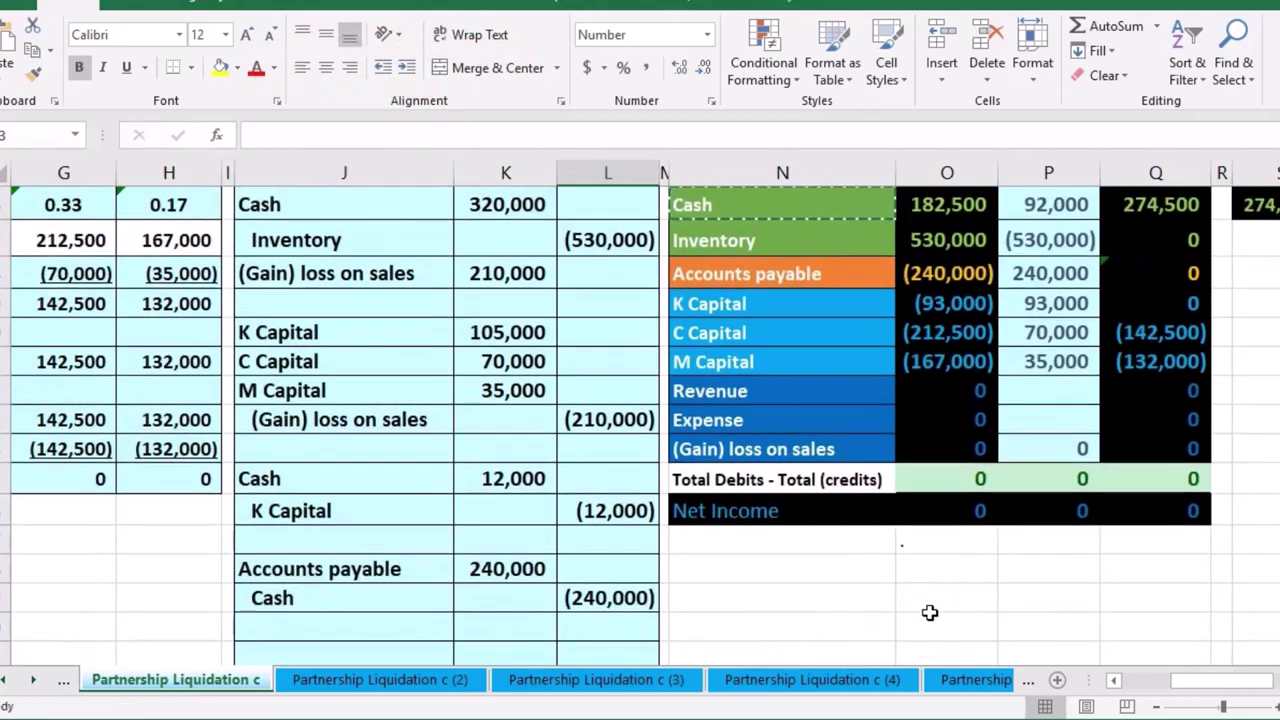
text(-274)
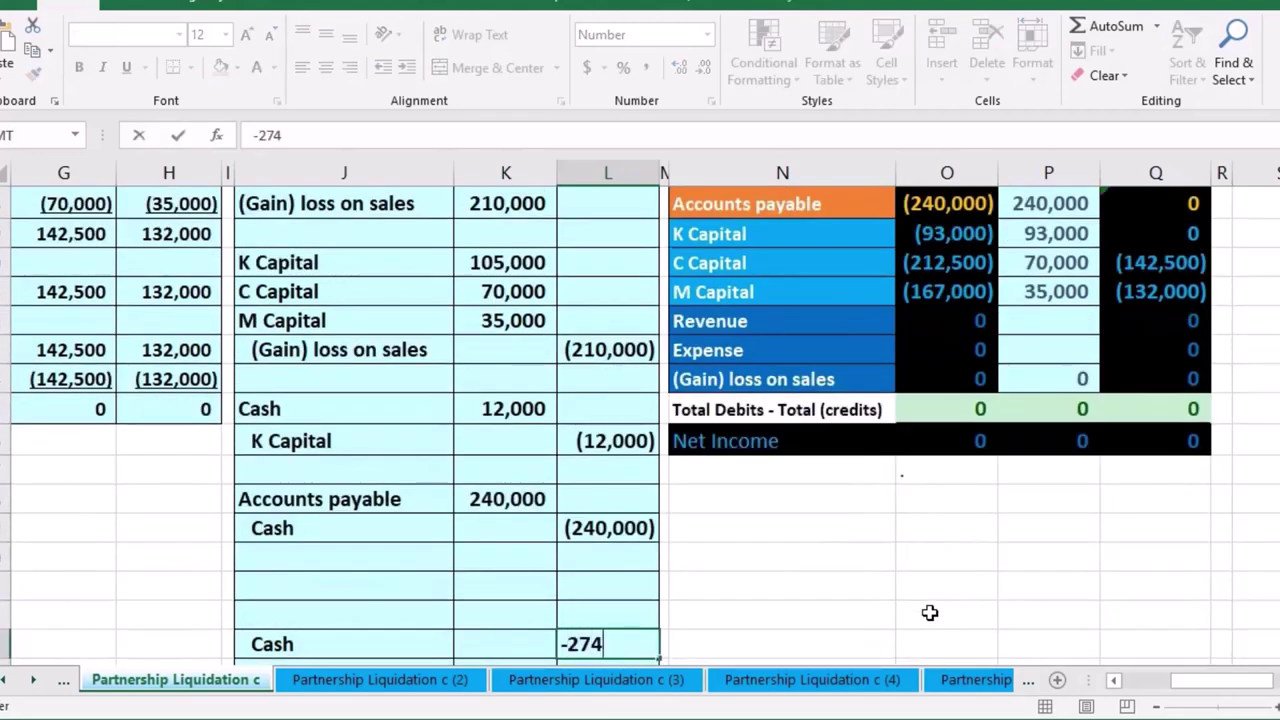
scroll(930, 612, up, 2)
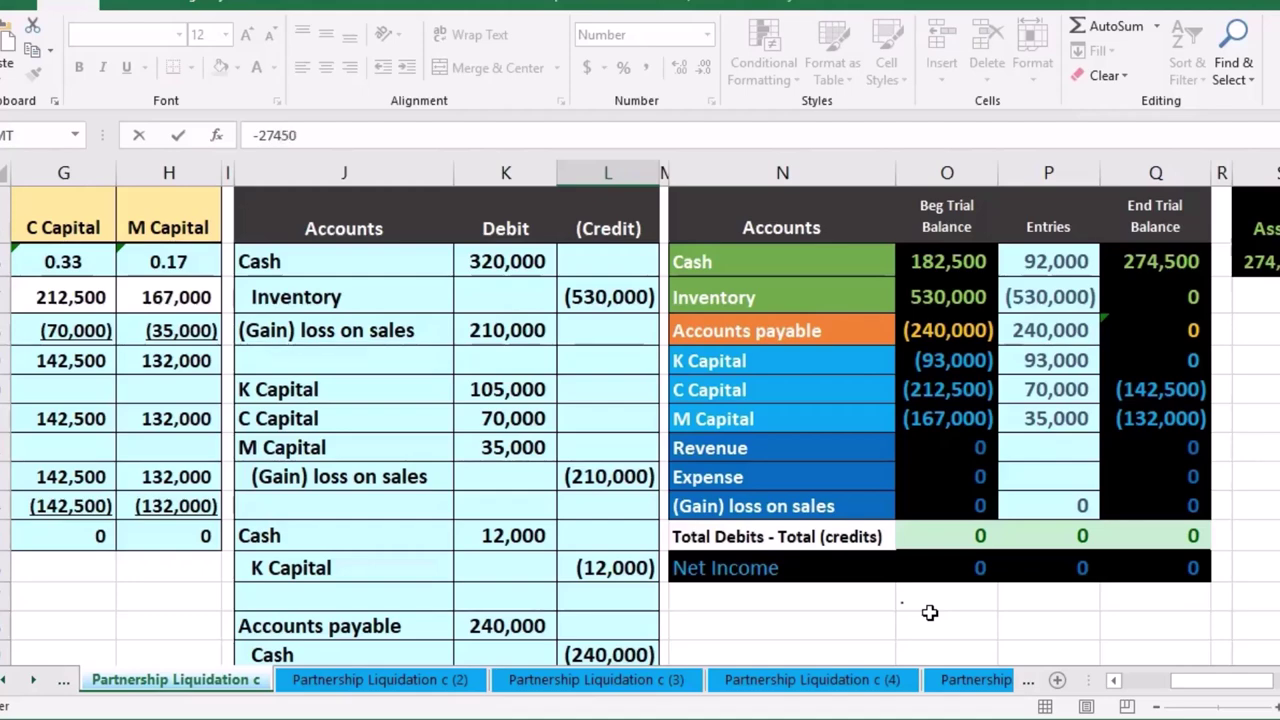
text(274500)
key(Return)
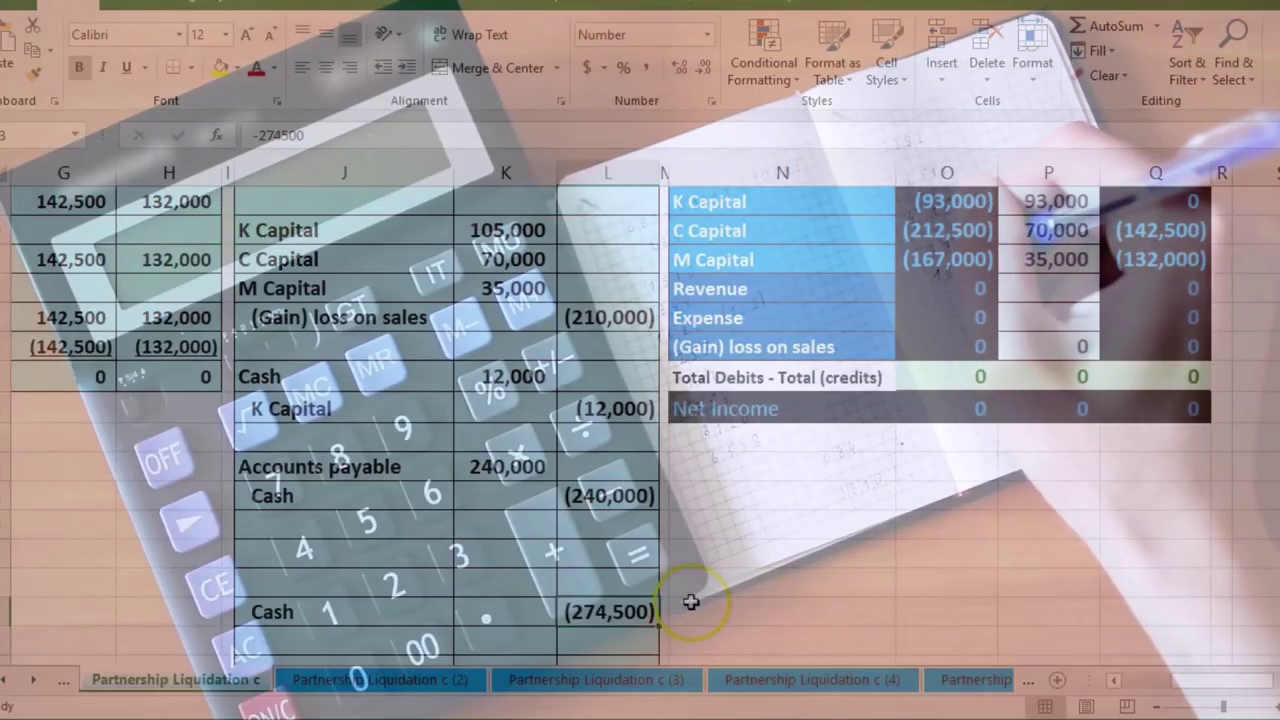
Copy the C Capital and M Capital account names from N50:N51 into the journal at J61:J62 as values only
scroll(690, 602, up, 4)
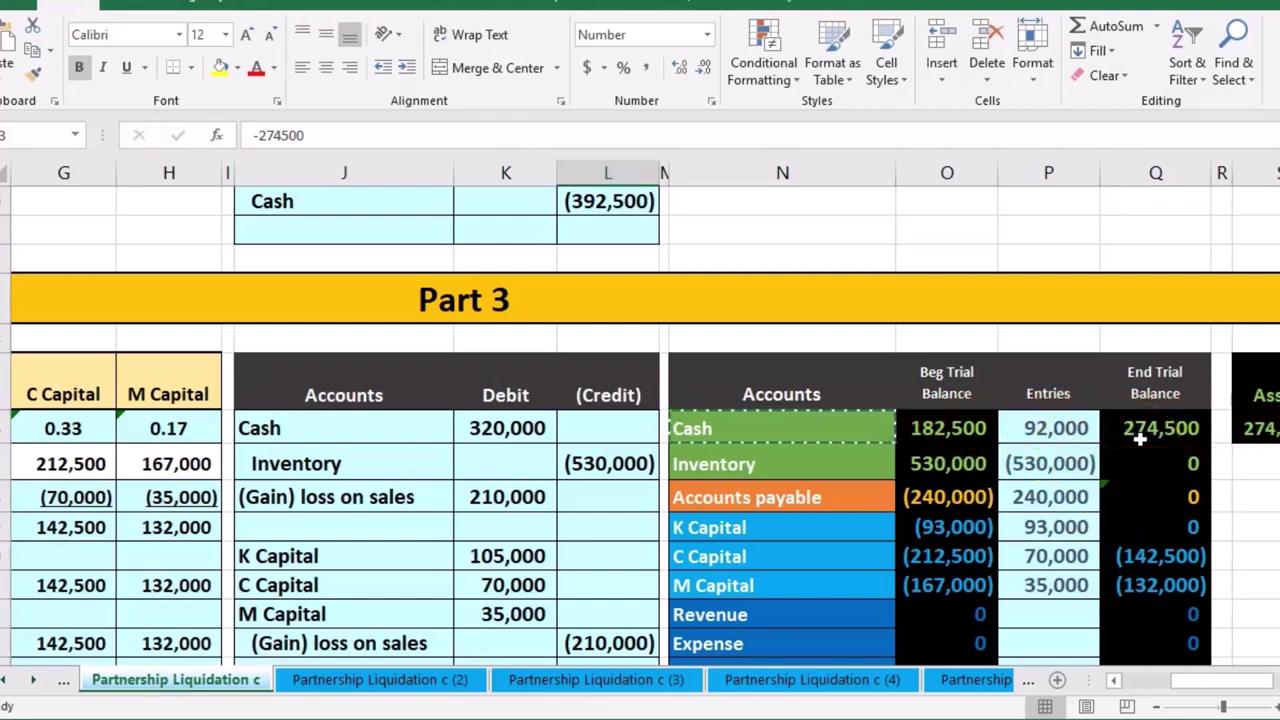
scroll(1100, 460, down, 2)
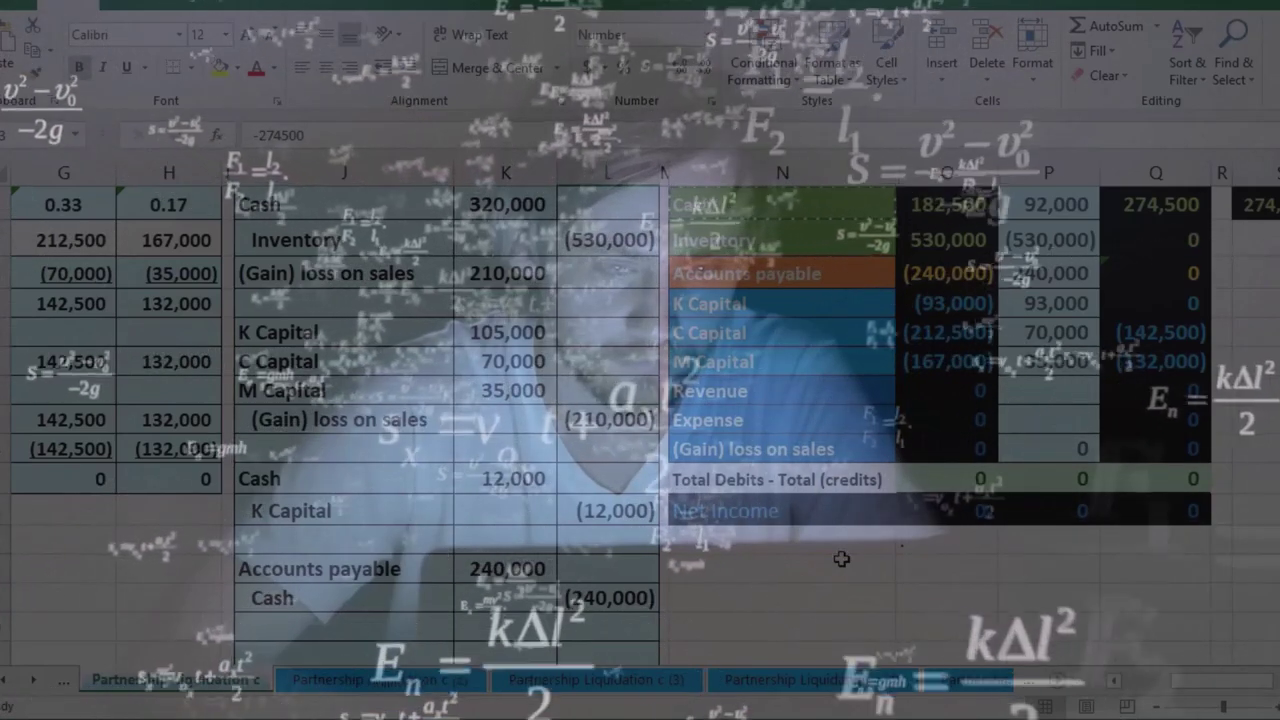
scroll(841, 559, down, 1)
scroll(841, 559, down, 1)
scroll(841, 559, up, 2)
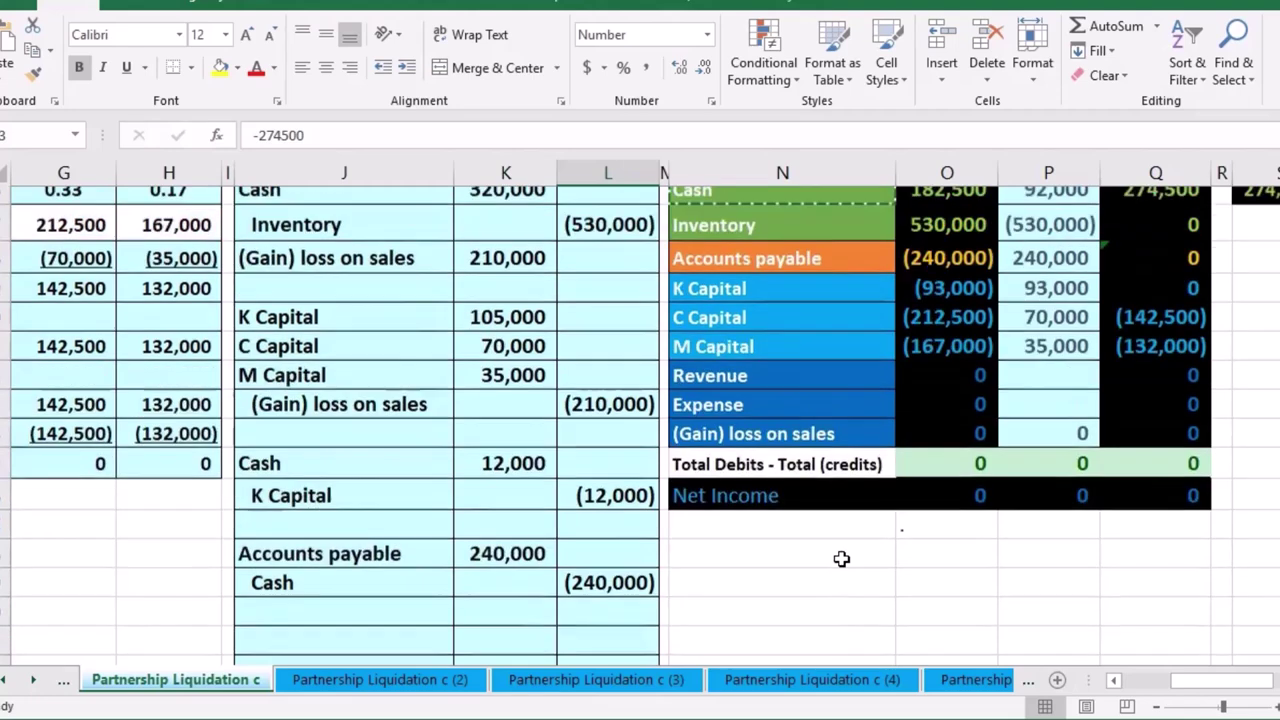
drag(777, 335, 774, 351)
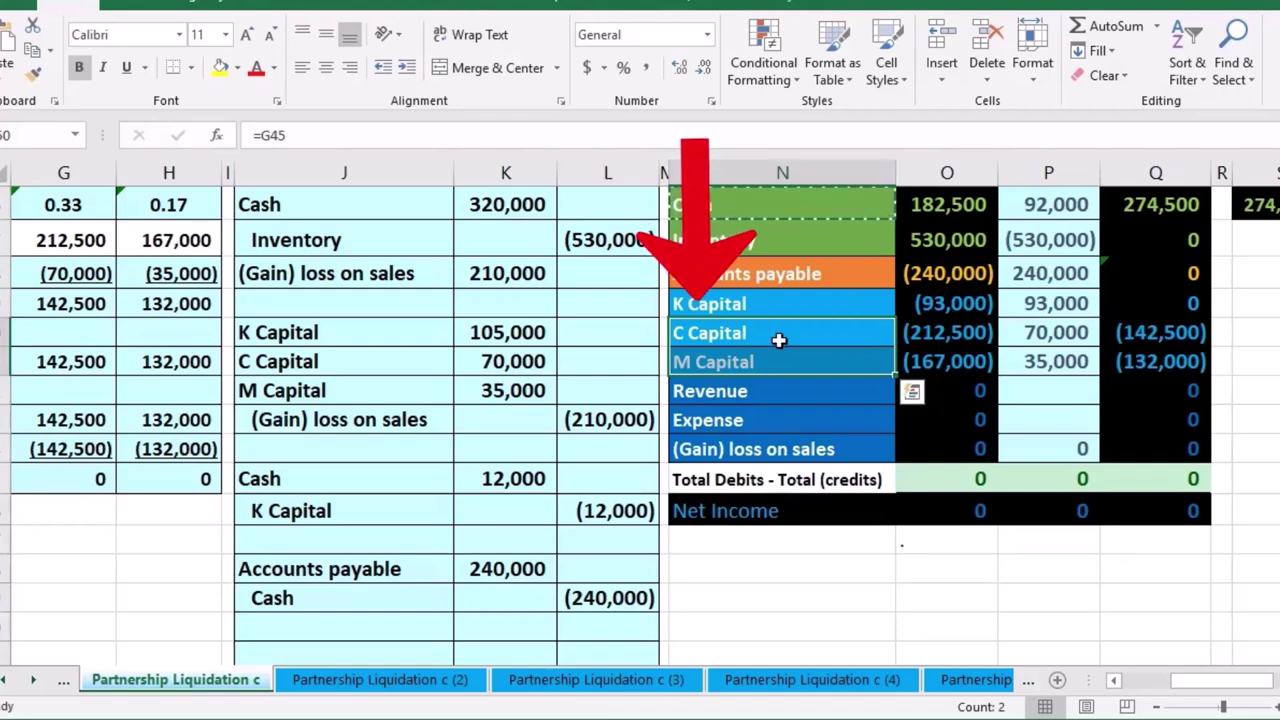
right_click(778, 340)
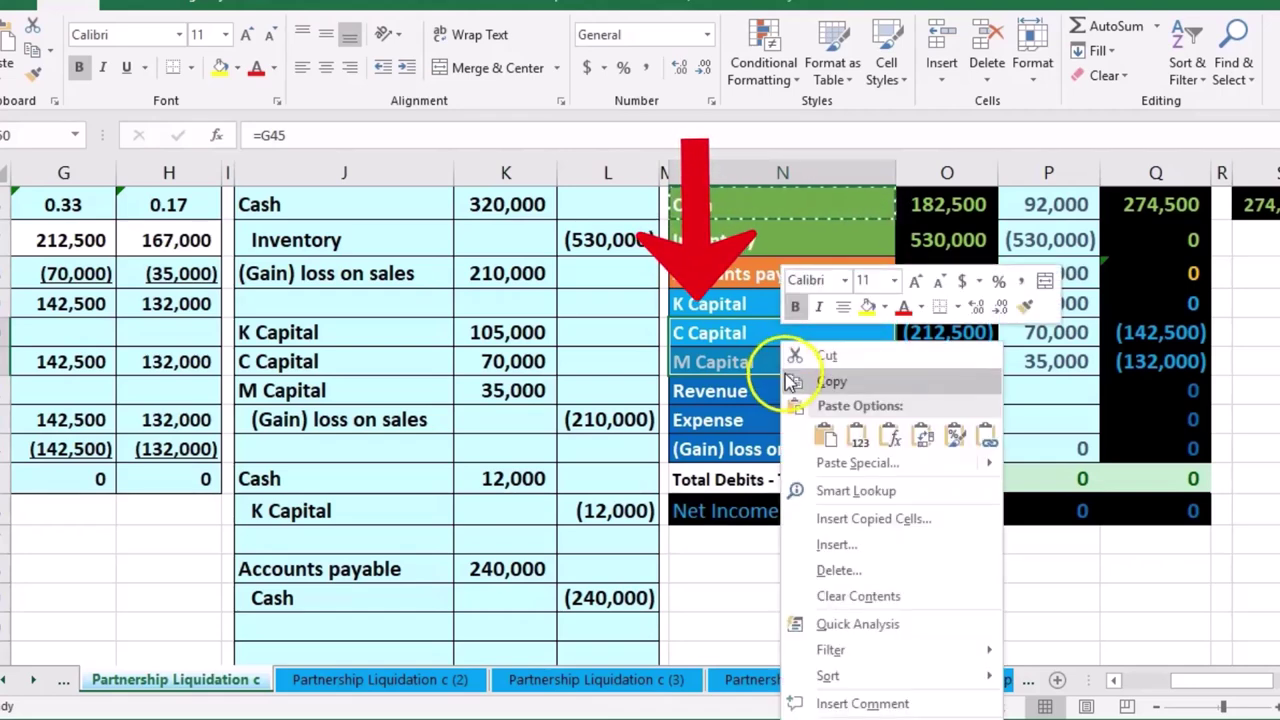
click(828, 382)
scroll(363, 509, down, 1)
click(327, 553)
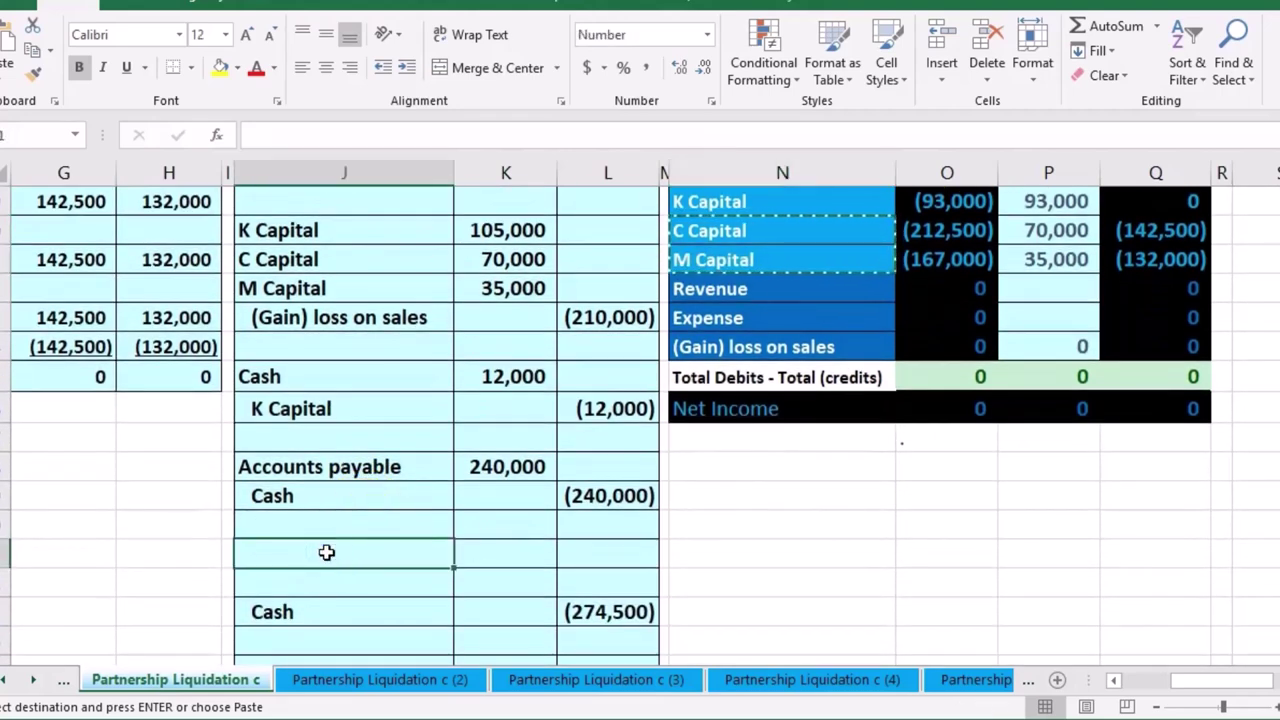
right_click(327, 553)
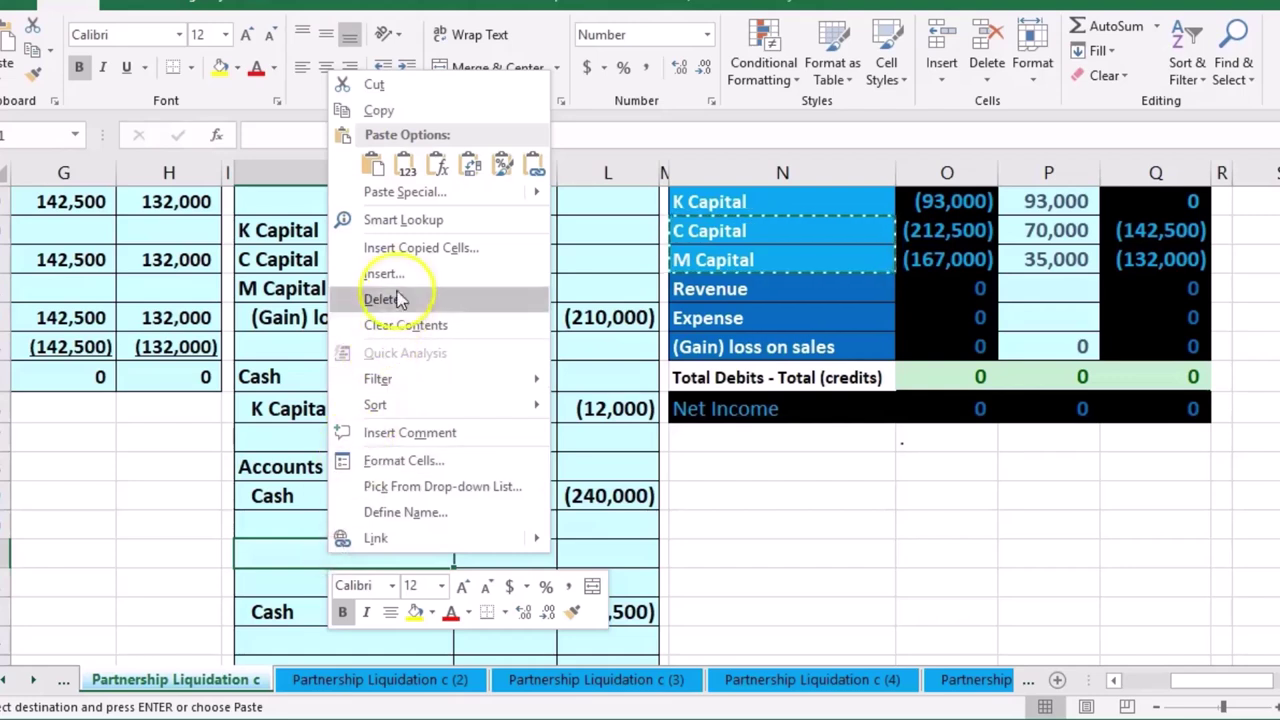
click(405, 170)
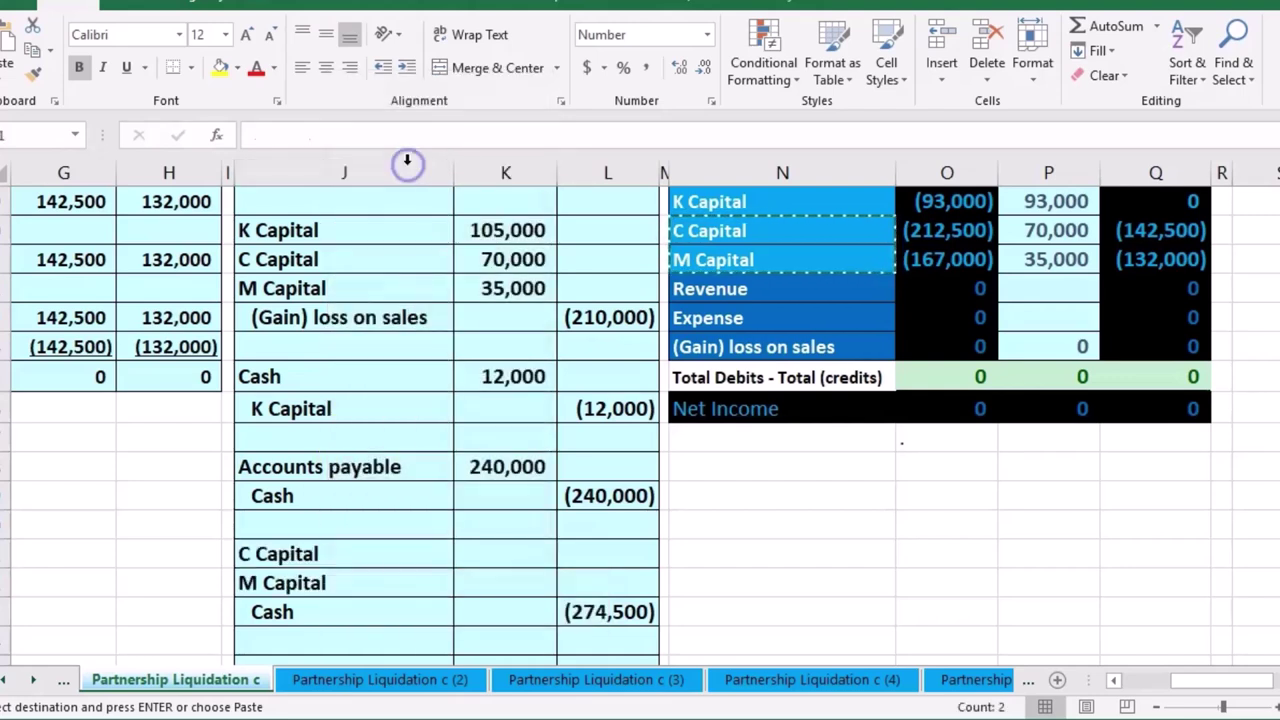
Enter the final distribution debits of 142,500 for C Capital in K61 and 132,000 for M Capital in K62, then check that the entry balances
click(505, 559)
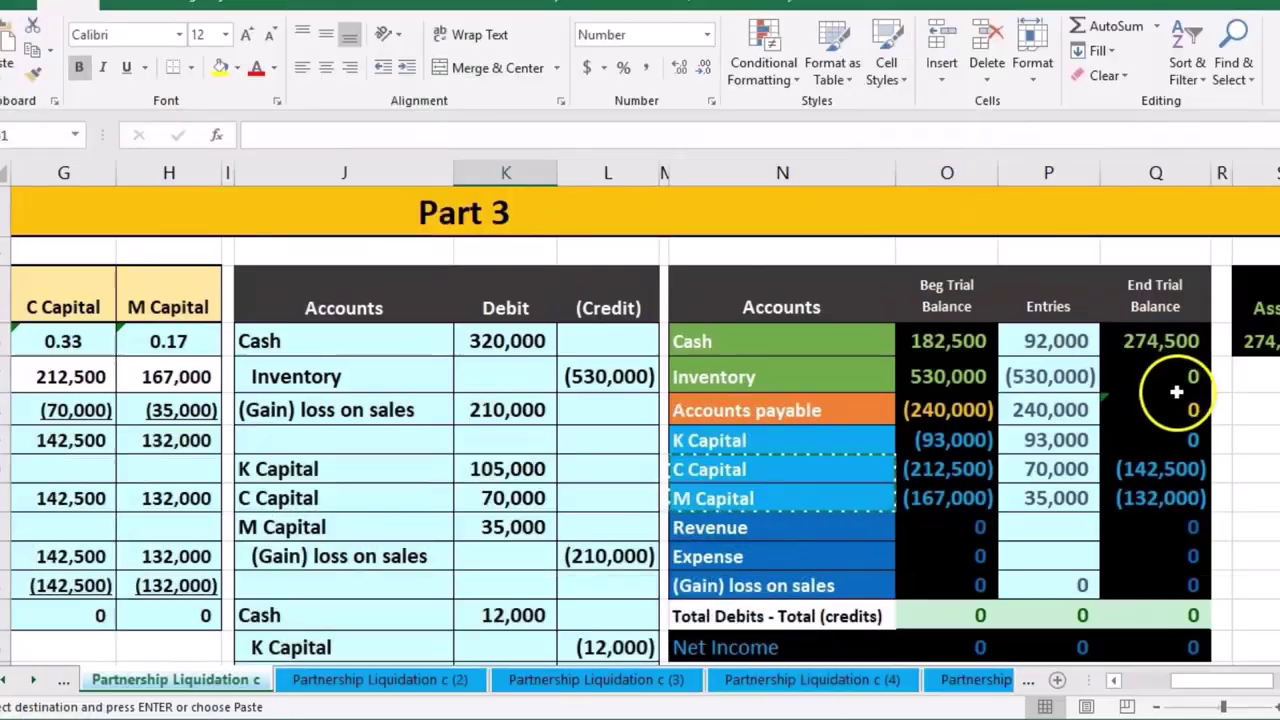
scroll(1181, 393, down, 1)
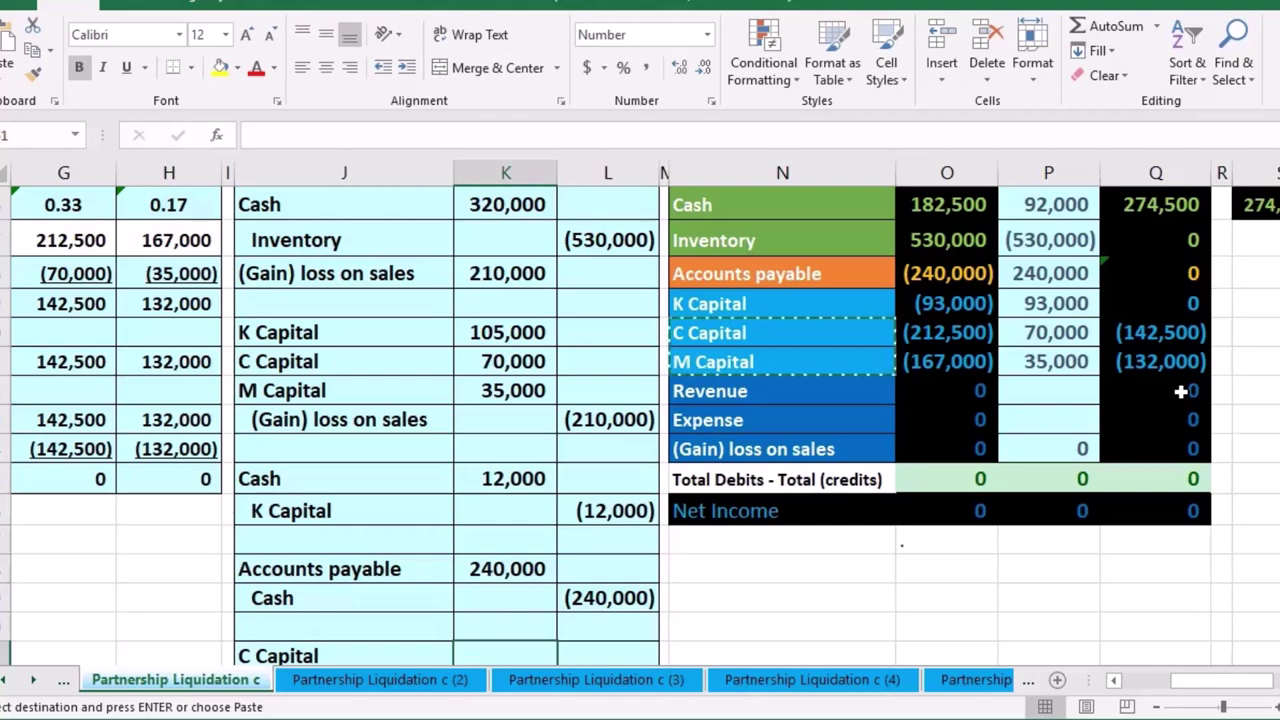
scroll(1178, 390, down, 1)
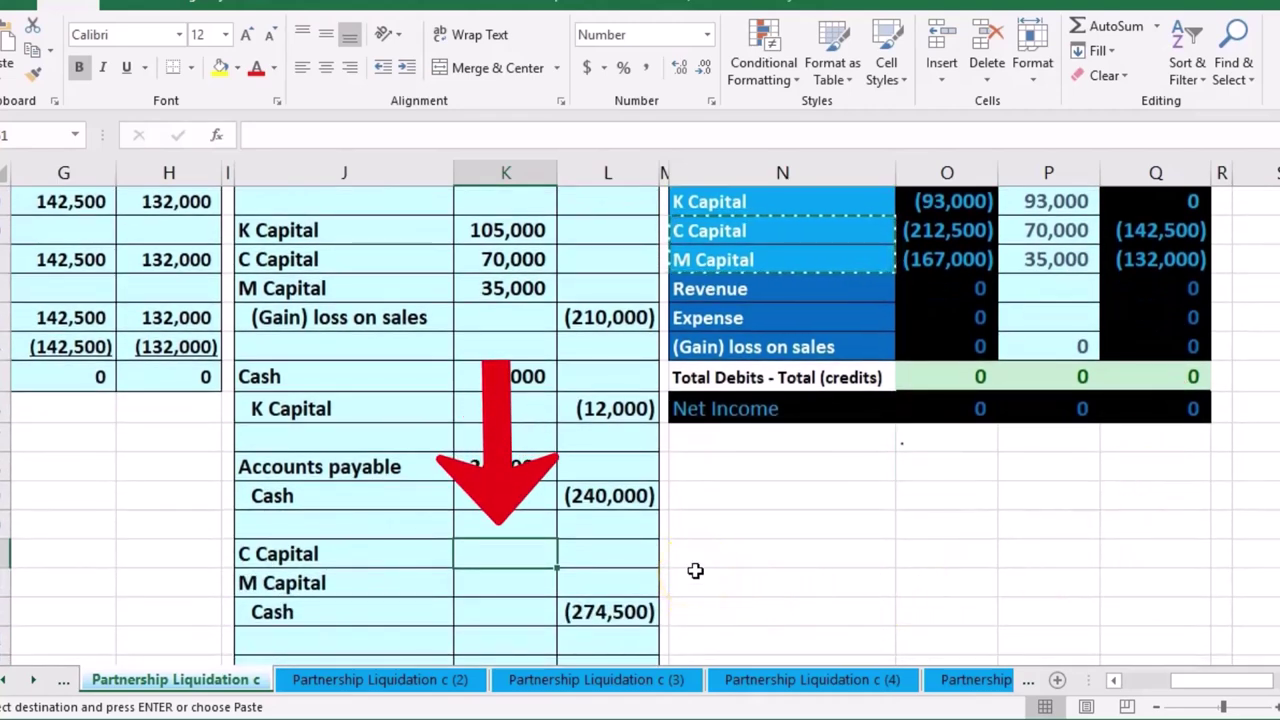
text(142,500)
key(Return)
text(132,000)
key(Return)
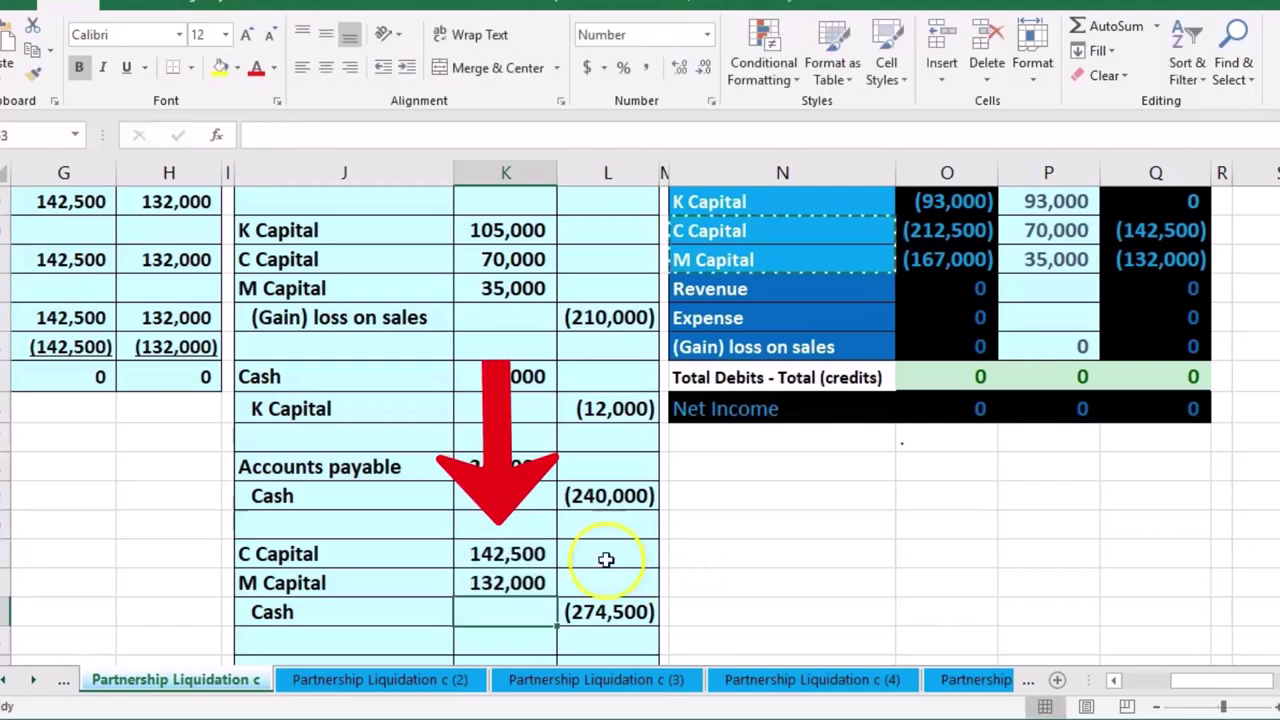
drag(508, 556, 525, 588)
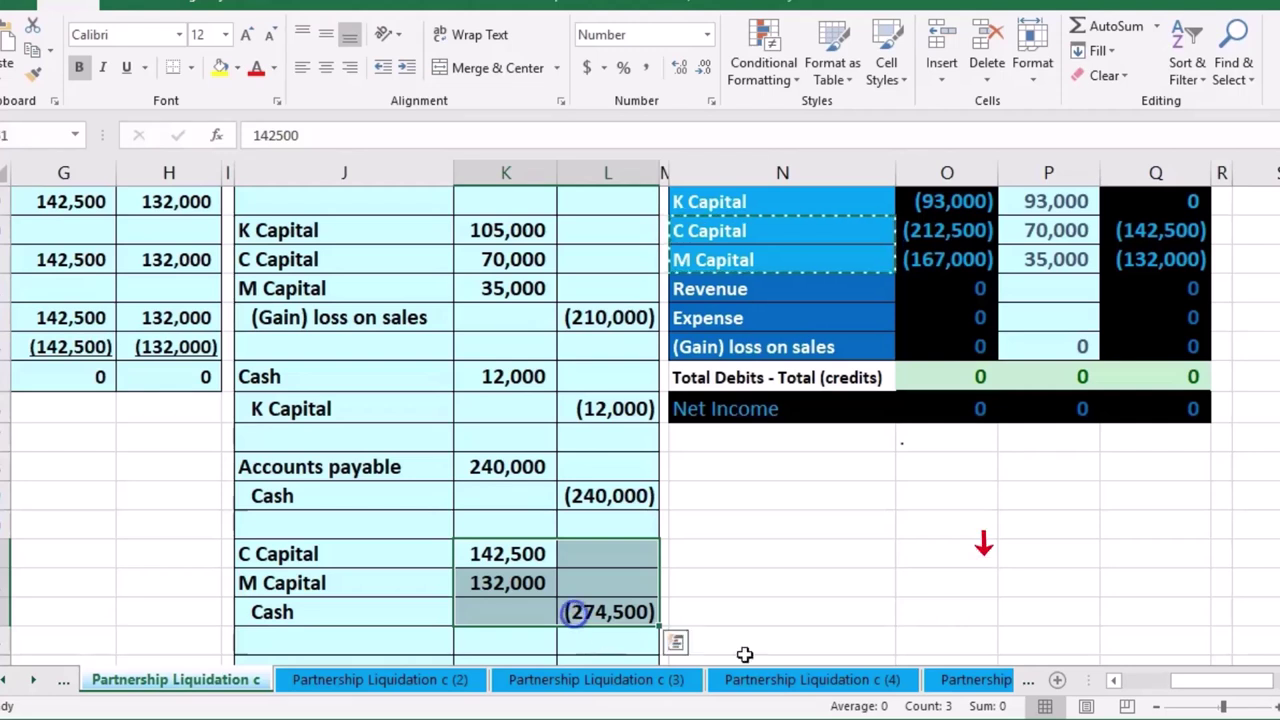
click(743, 592)
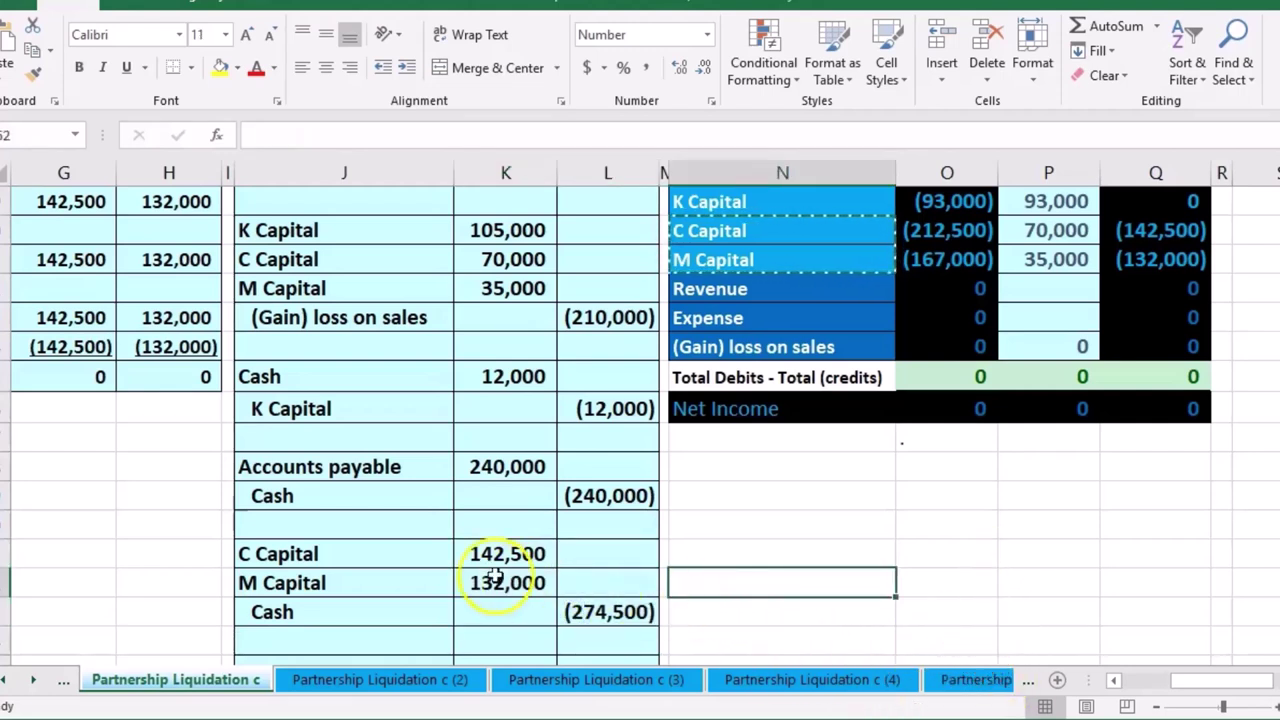
Add the C Capital debit in K61 to its trial balance entry in P50, making the formula =K51+K61
drag(411, 560, 487, 562)
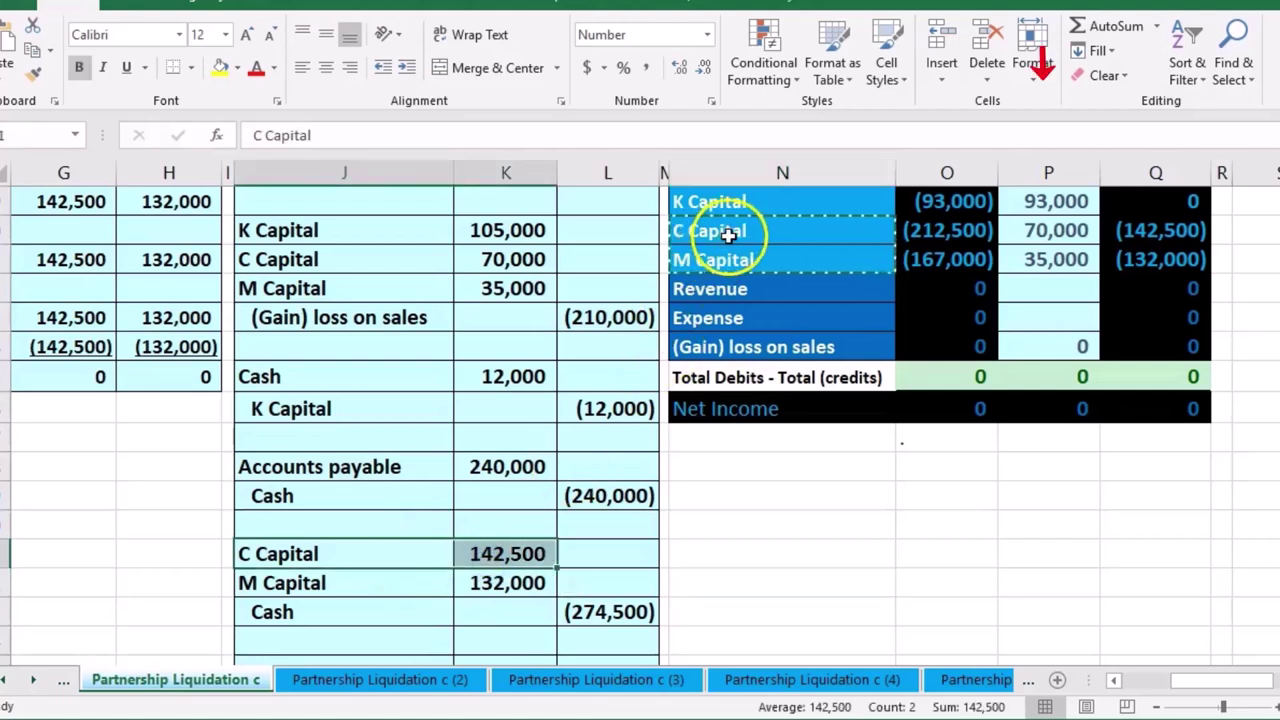
click(908, 195)
click(1037, 230)
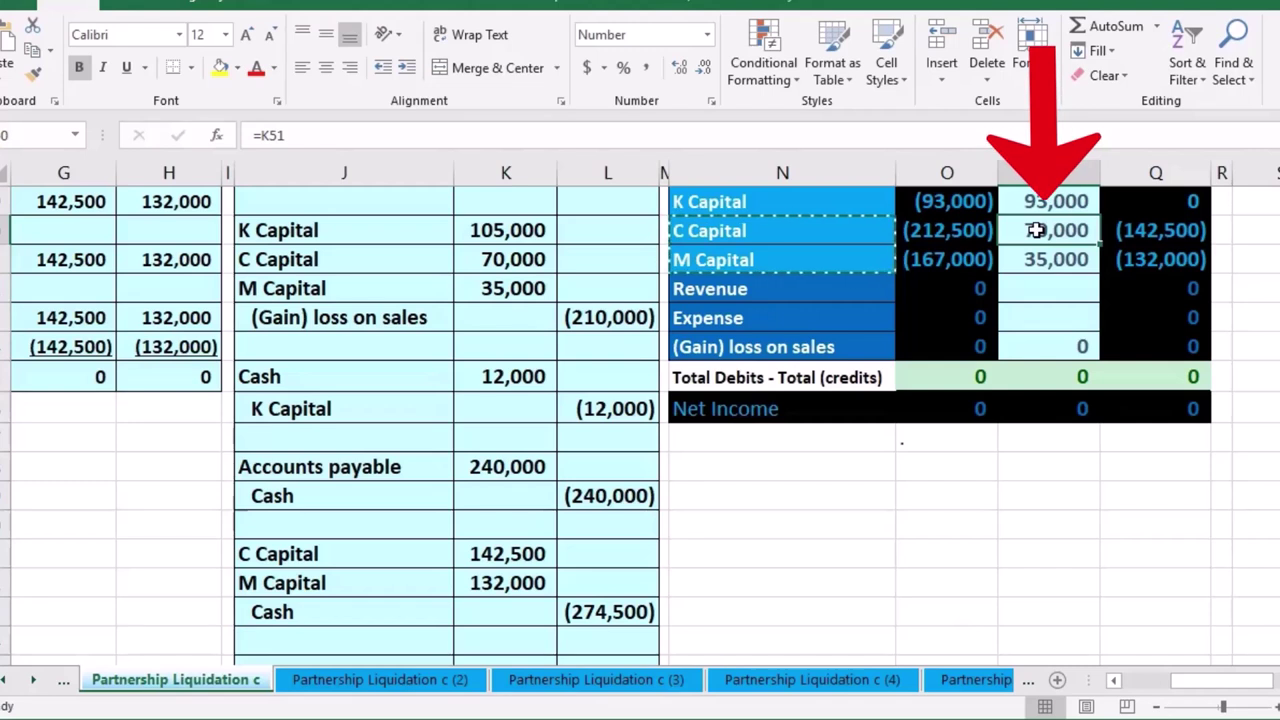
double_click(1037, 230)
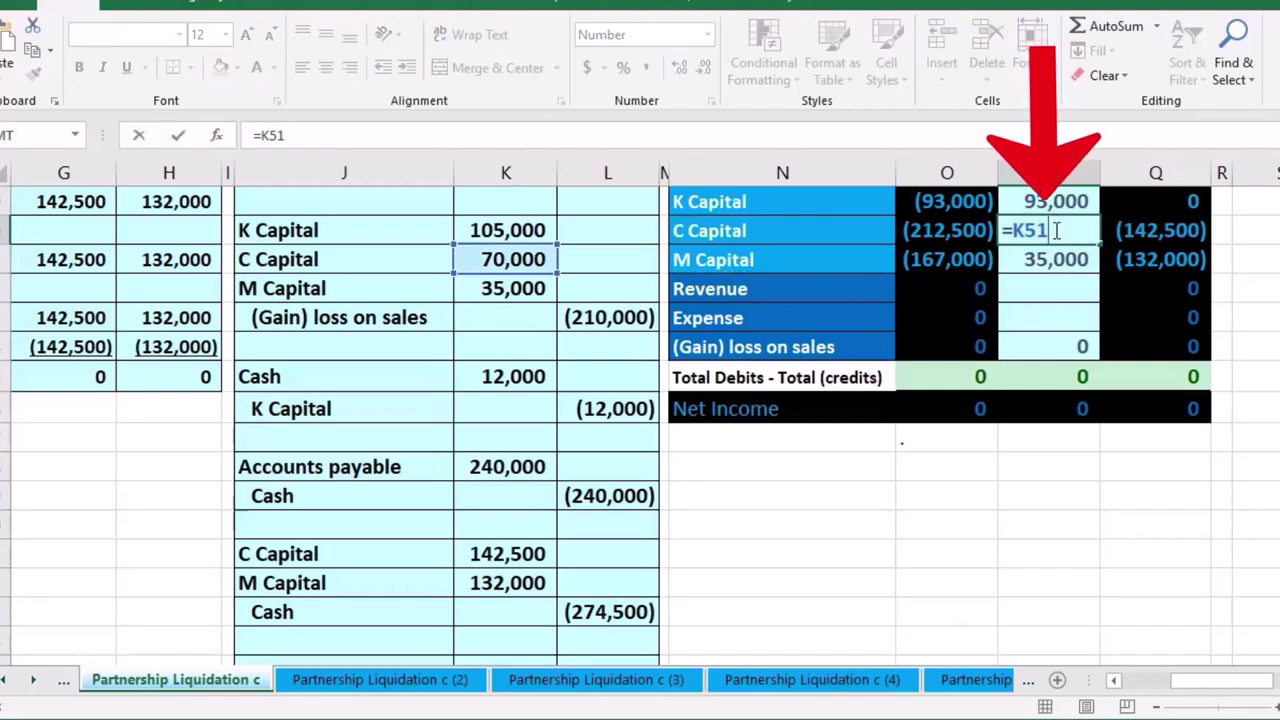
text(+)
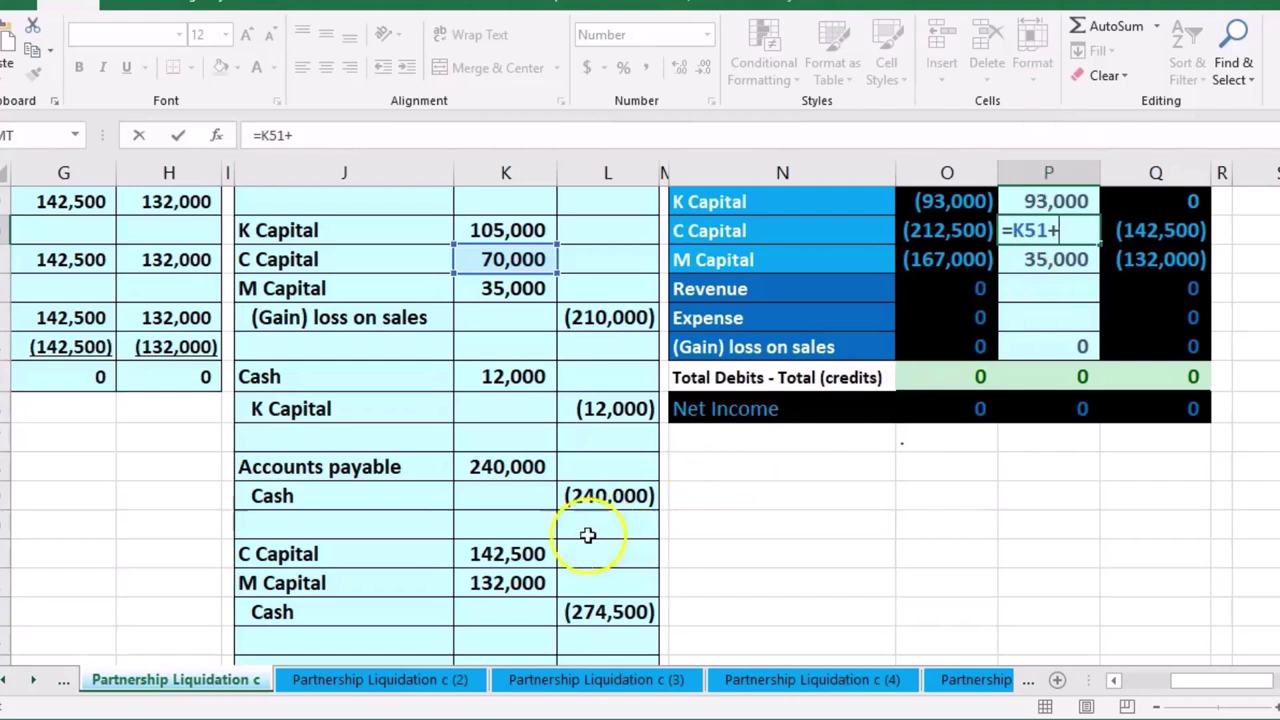
click(505, 553)
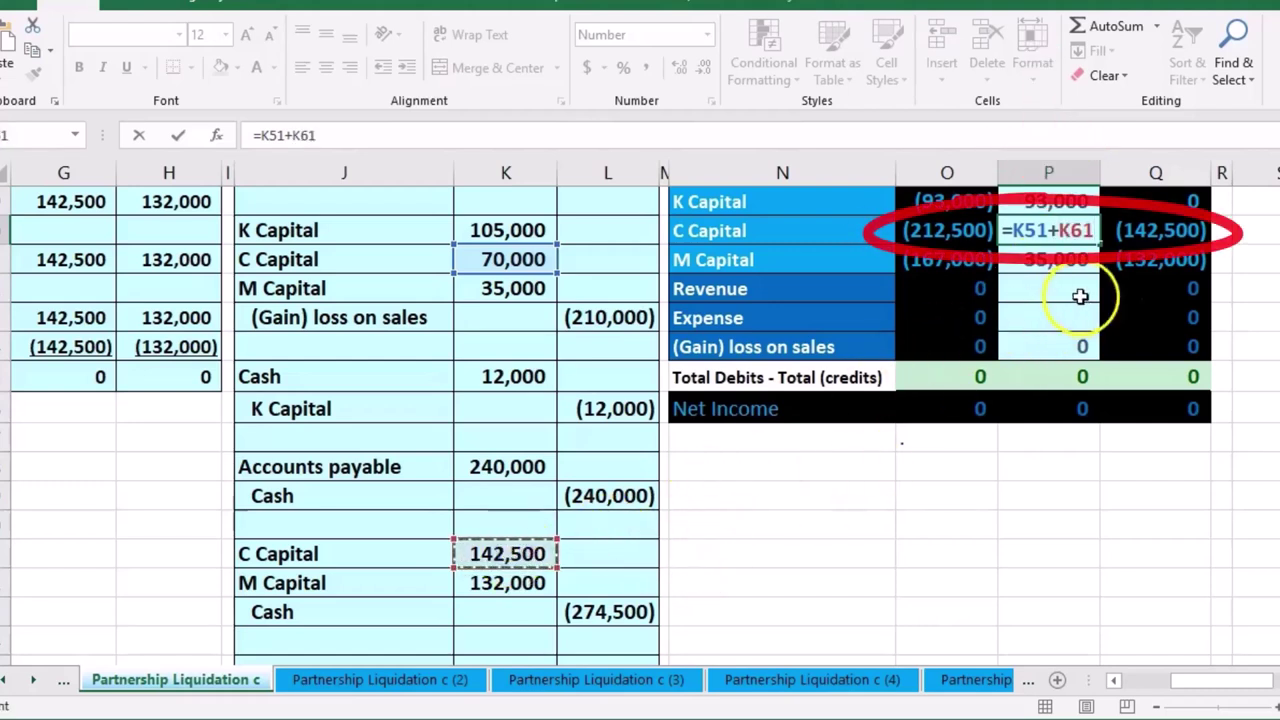
key(Return)
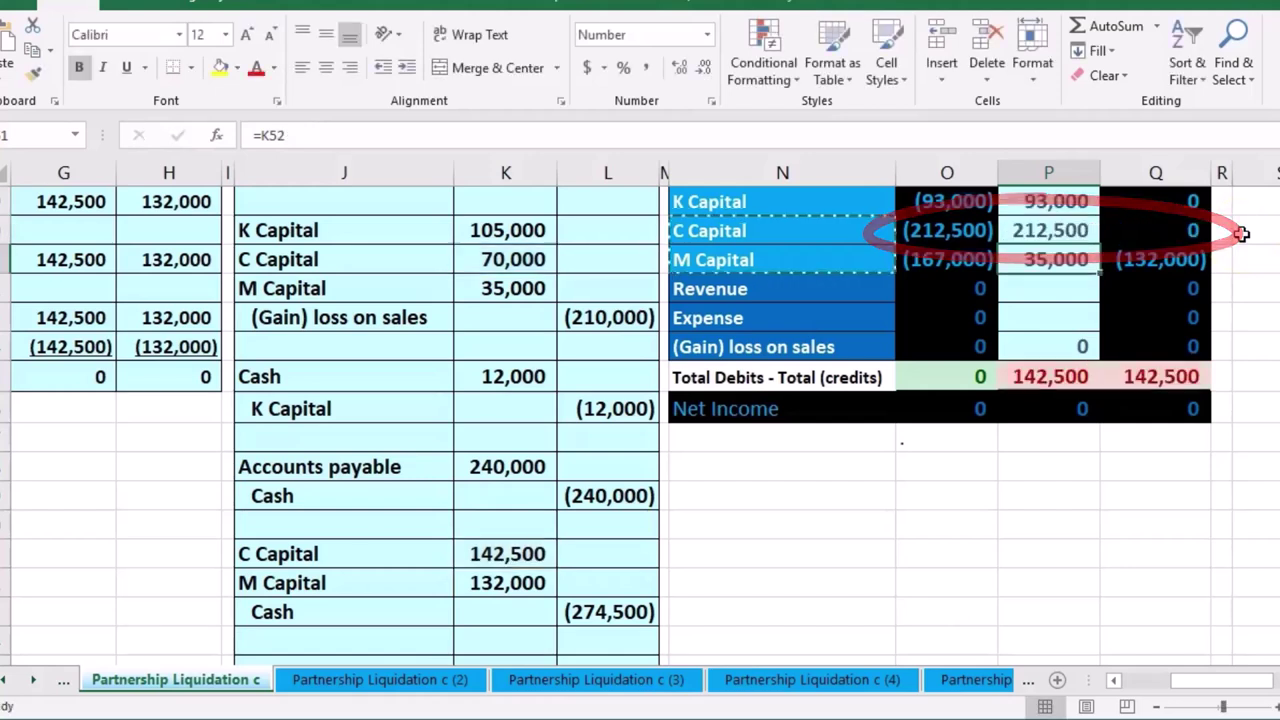
Add the M Capital debit in K62 to its trial balance entry in P51, making the formula =K52+K62
drag(371, 578, 486, 580)
click(880, 259)
drag(912, 259, 931, 259)
click(1041, 256)
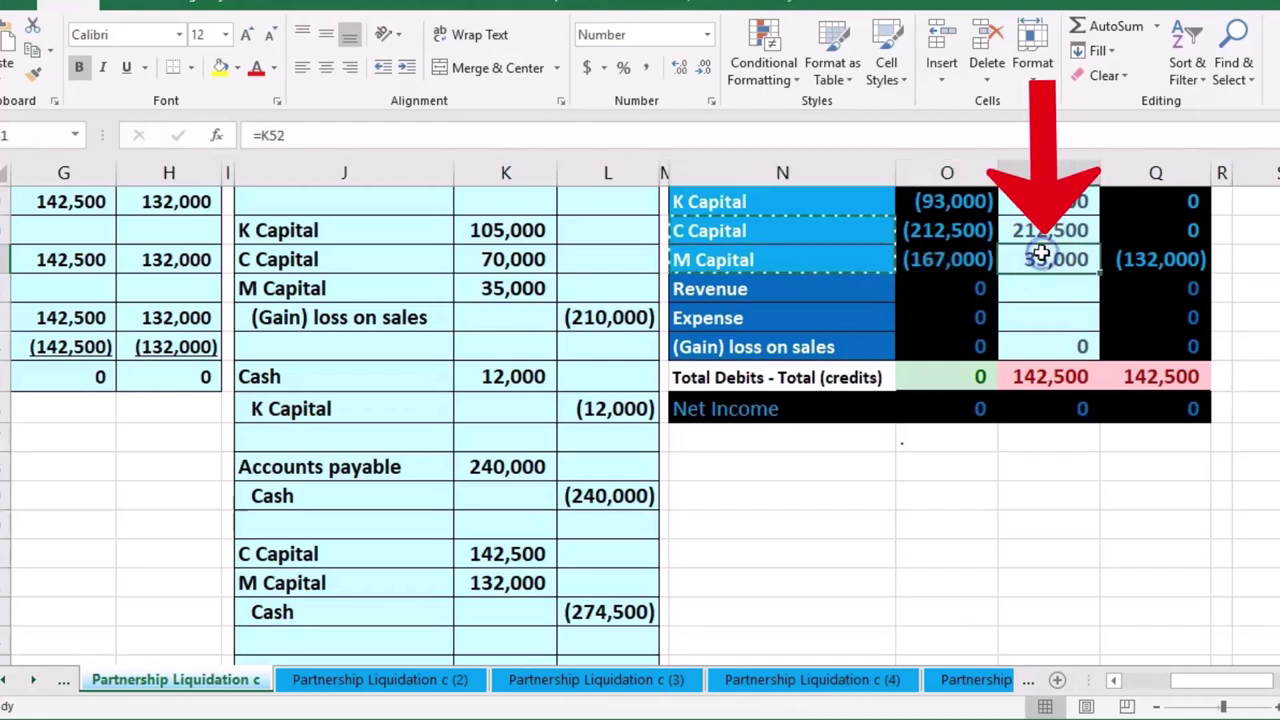
double_click(1047, 259)
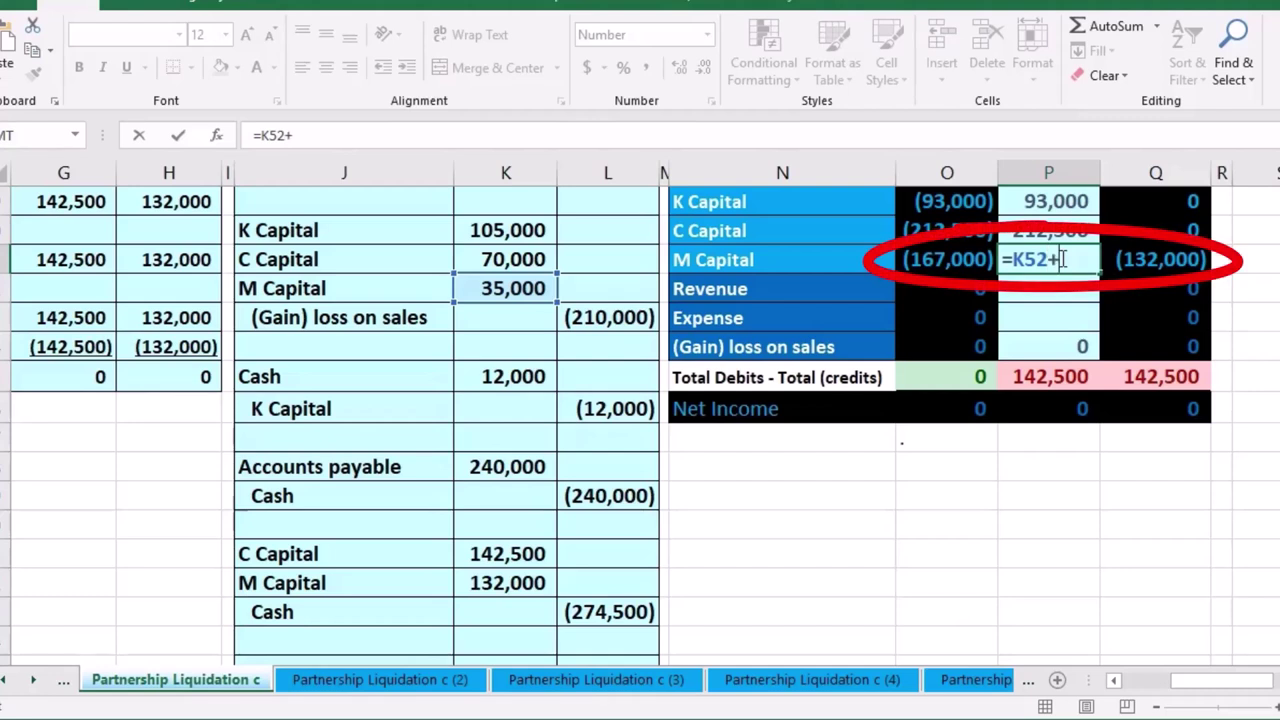
text(+)
click(508, 585)
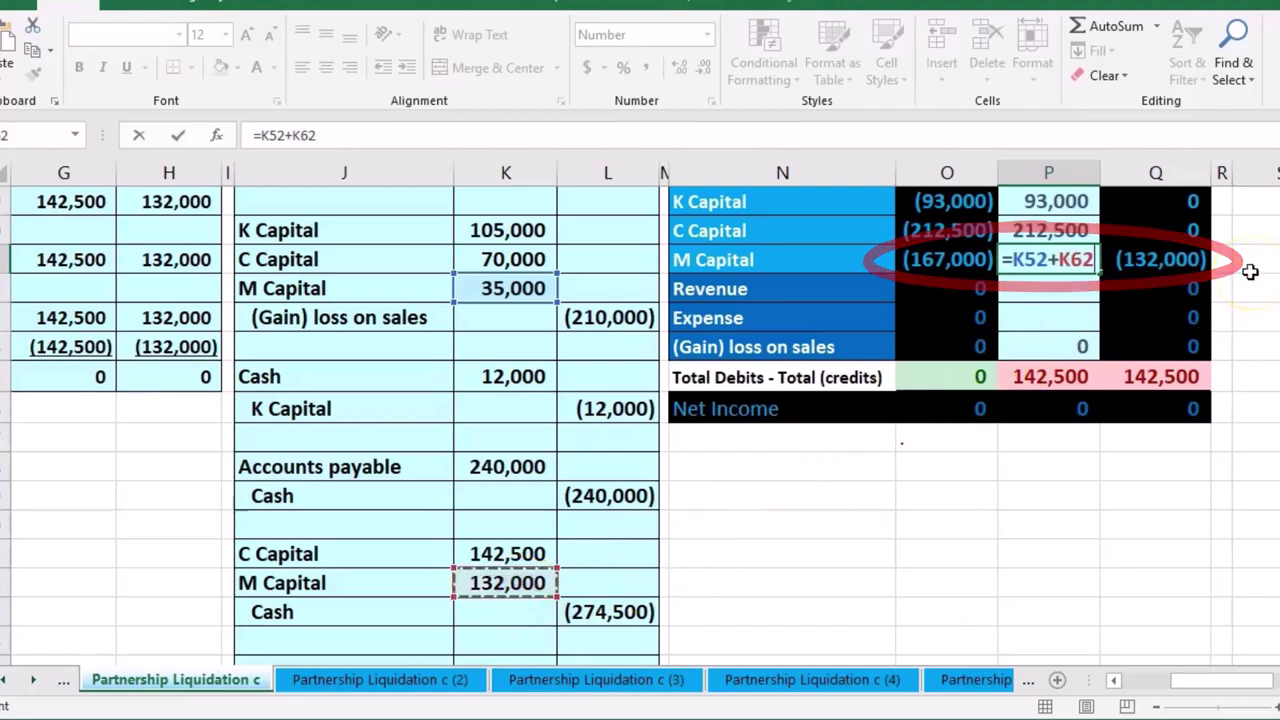
key(Return)
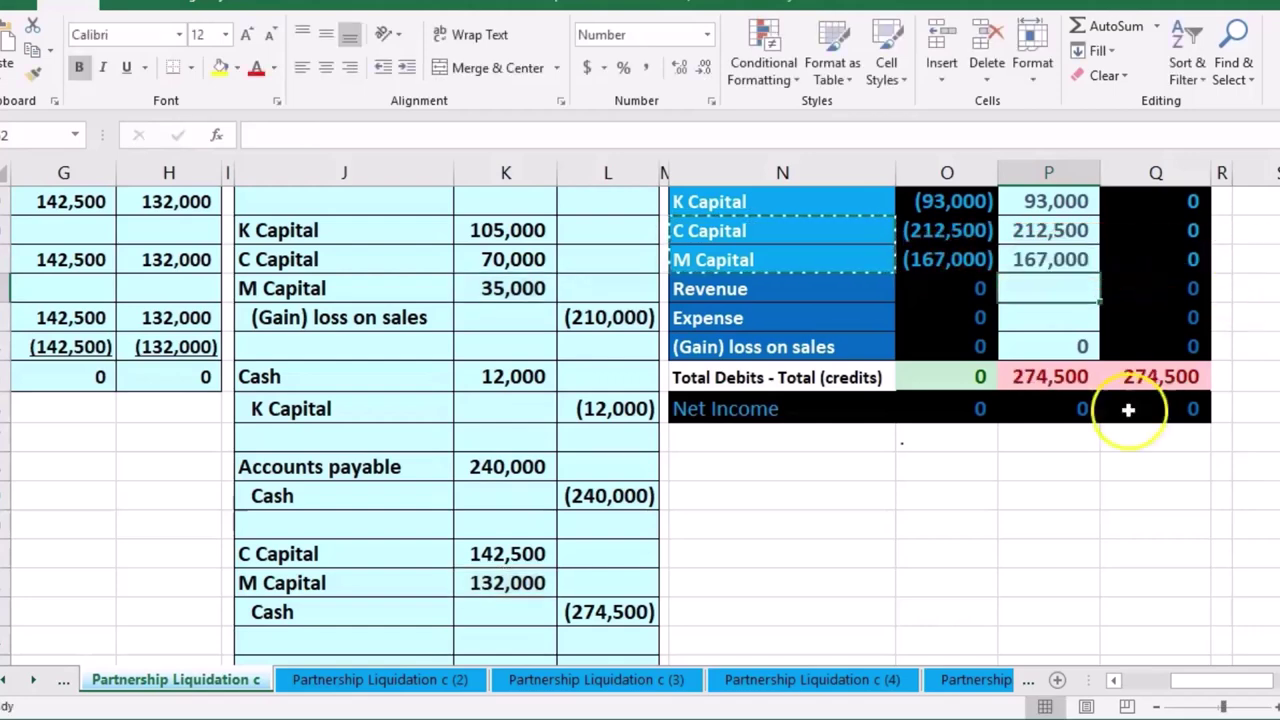
Add the cash credit in L63 to the Cash entry in P46, making =K46+K55+L59+L63, and check the ending balances in Q46:Q54
drag(395, 615, 560, 609)
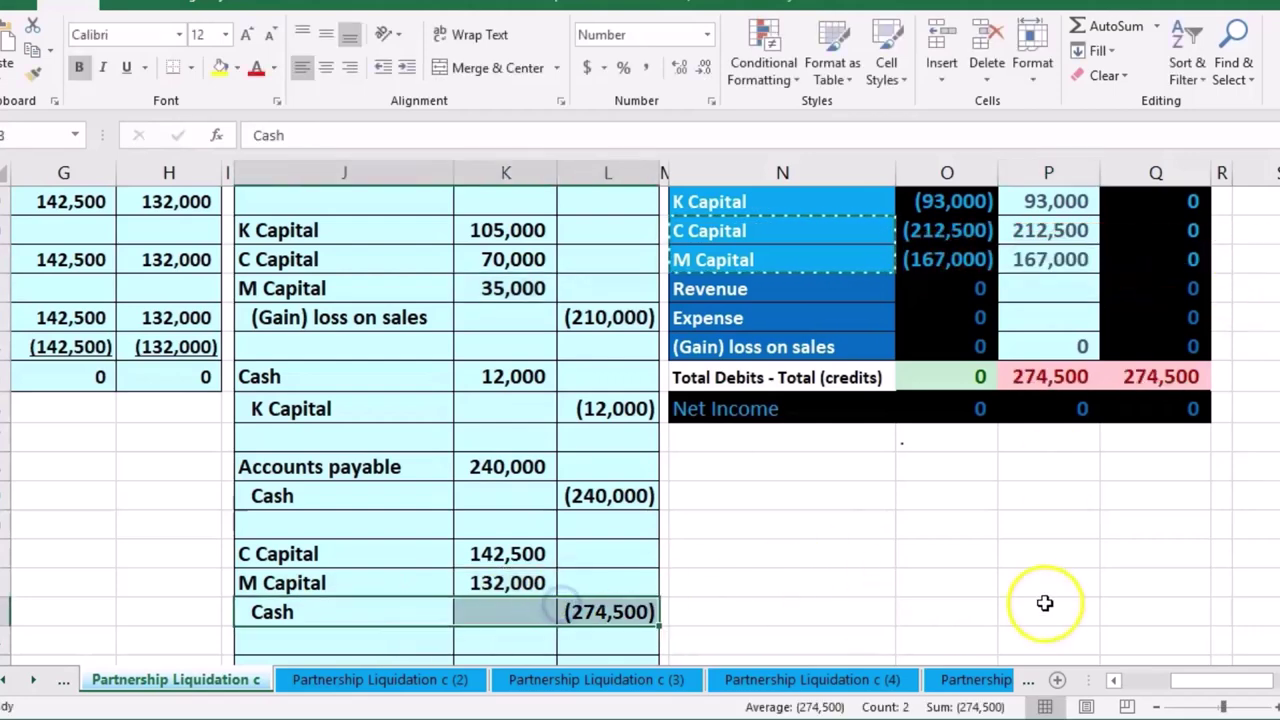
scroll(1045, 600, up, 3)
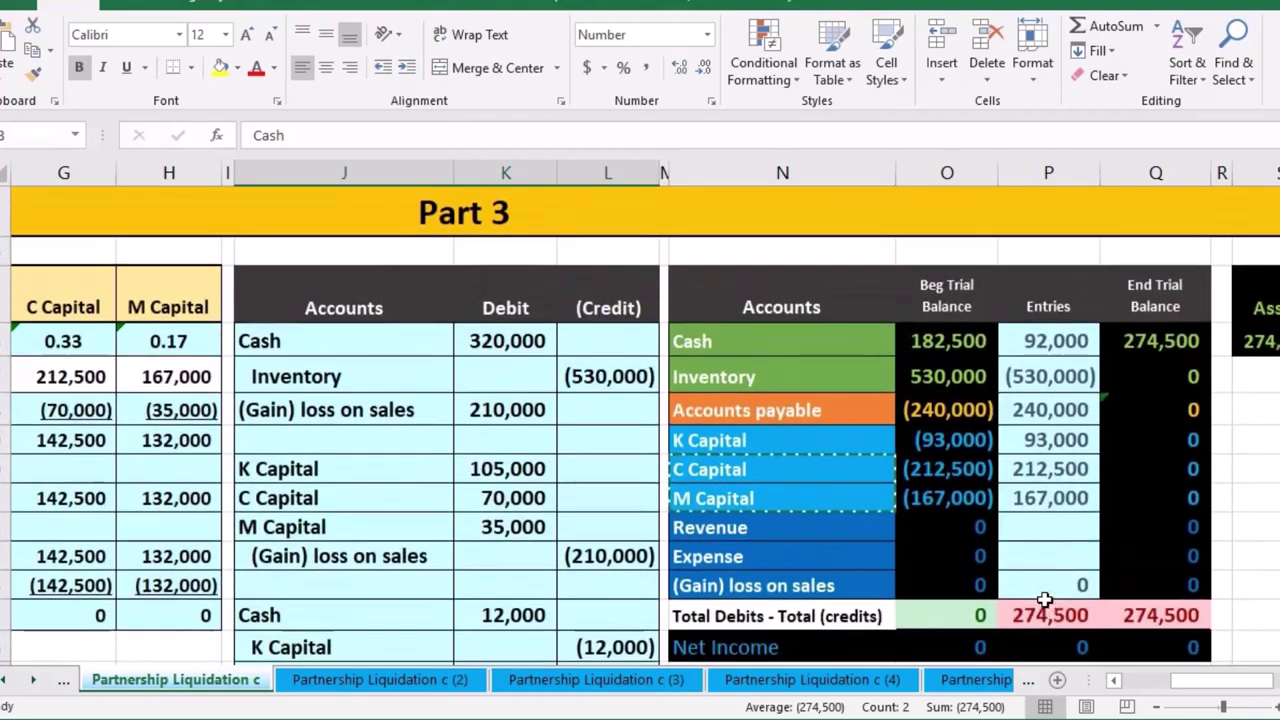
click(1052, 341)
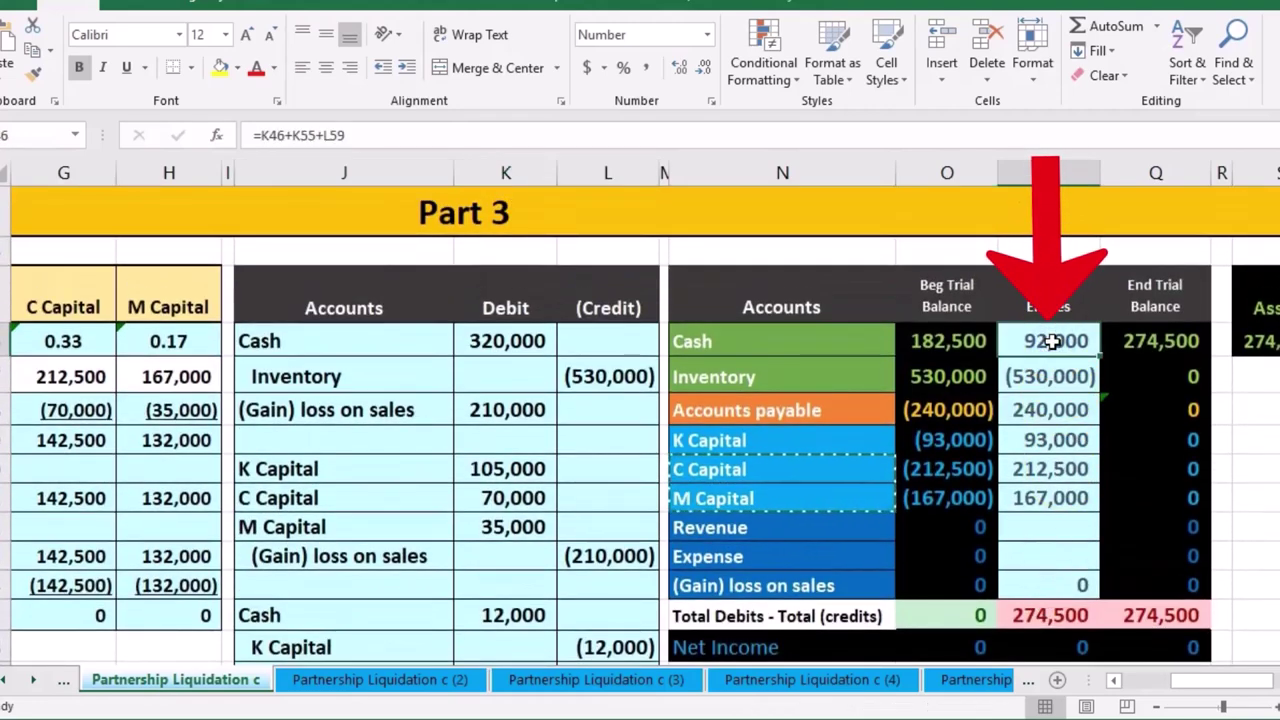
double_click(1052, 341)
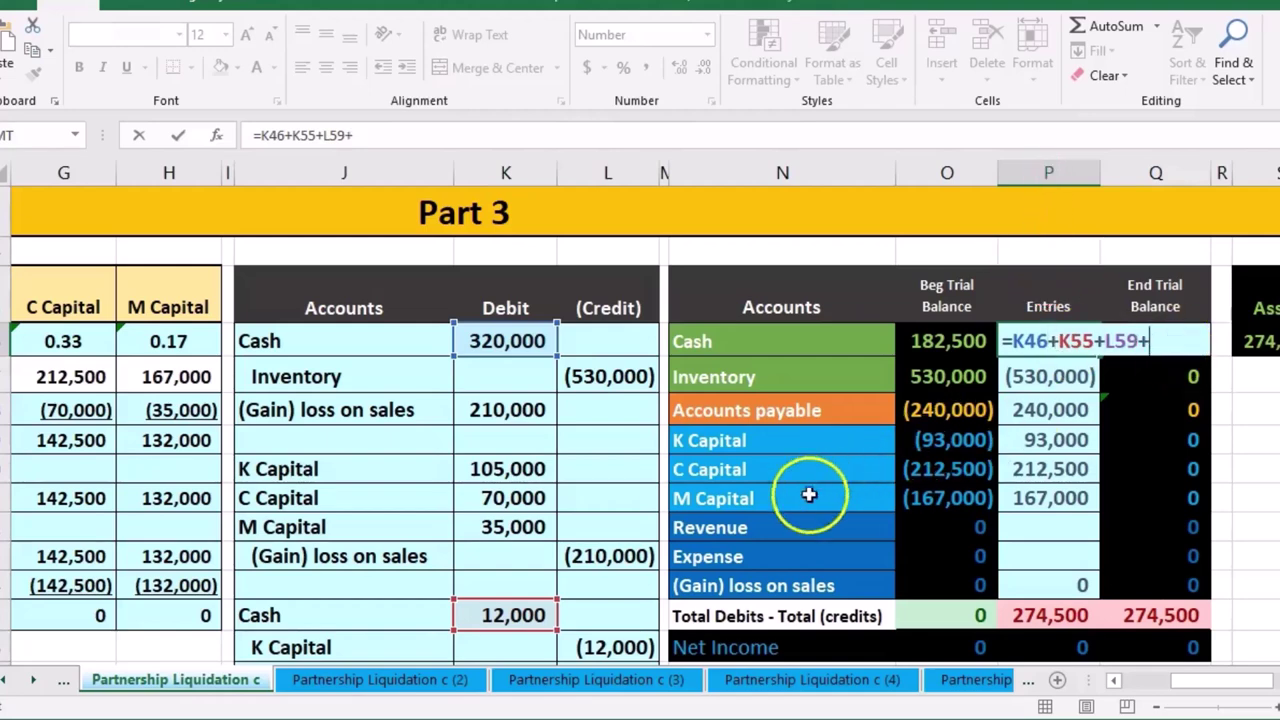
scroll(752, 523, down, 3)
text(+)
click(640, 608)
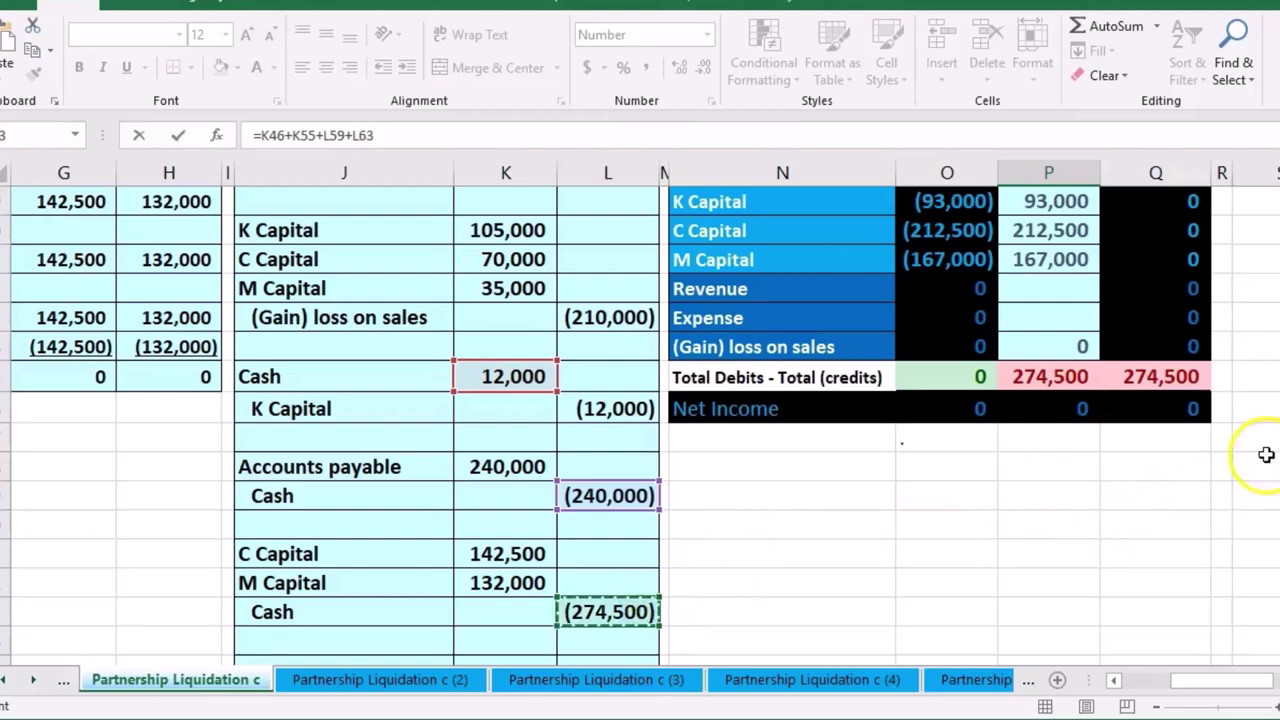
scroll(1262, 407, up, 2)
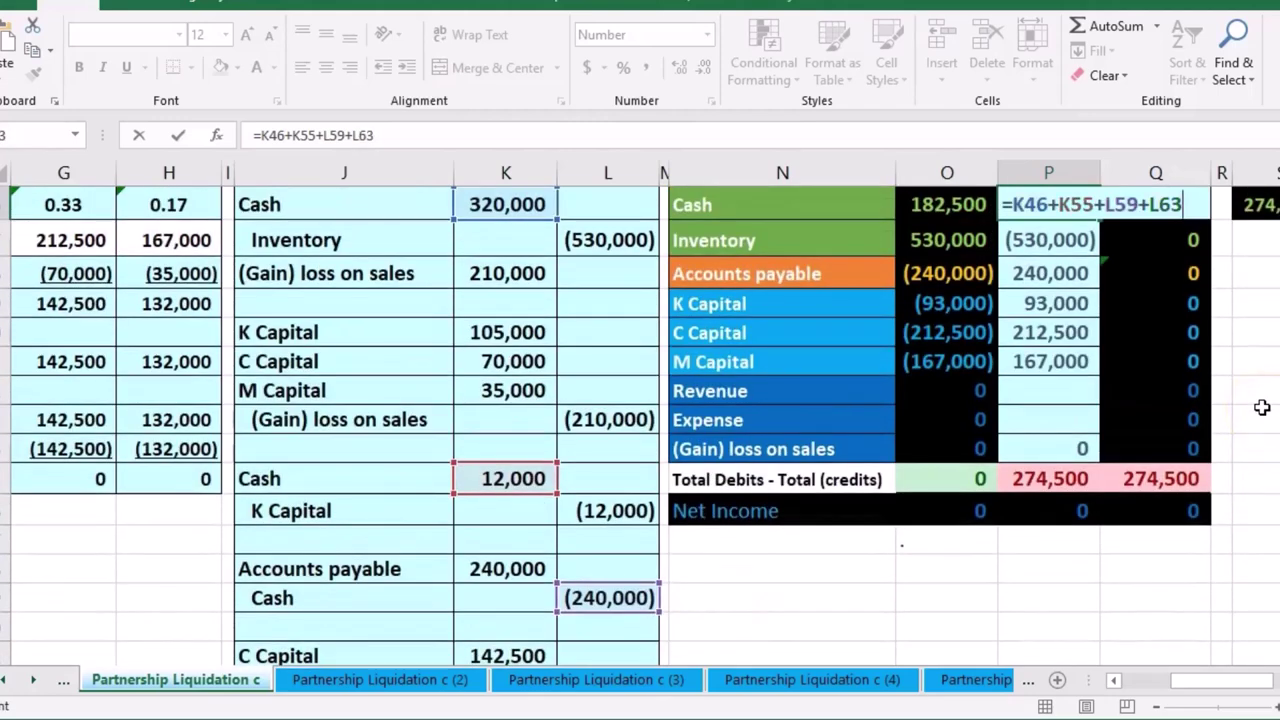
key(Return)
scroll(1262, 407, up, 2)
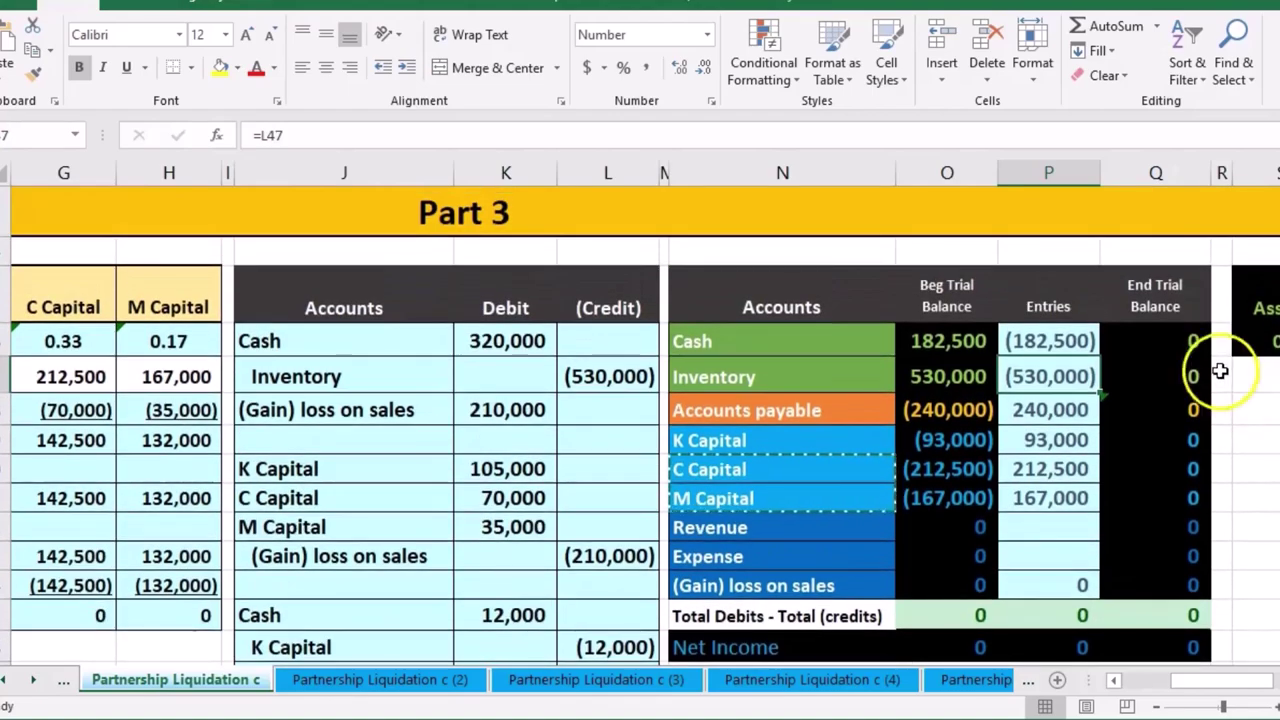
drag(1183, 337, 1170, 585)
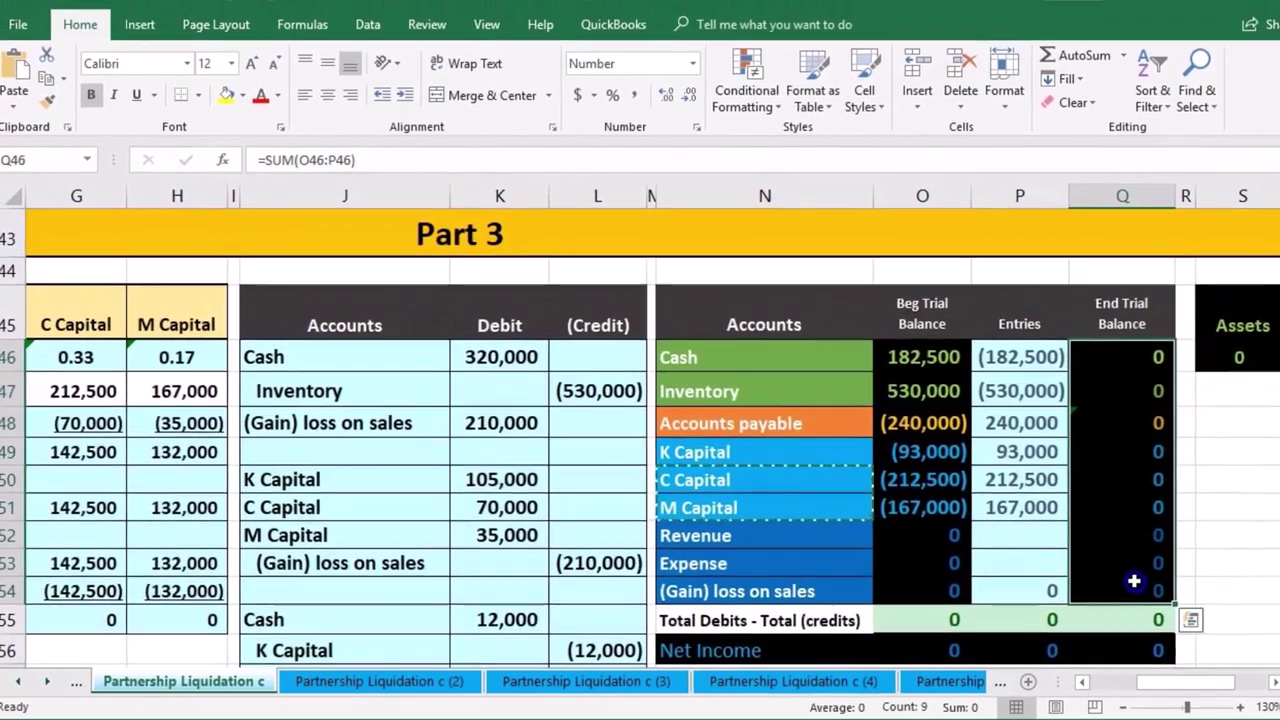